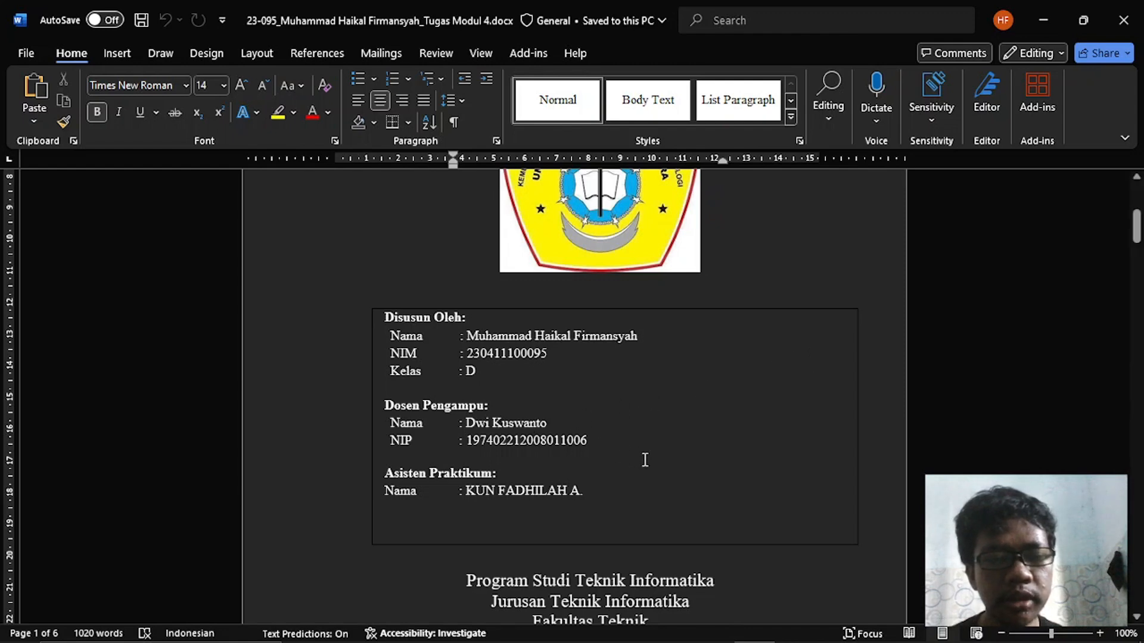
- Review the Modul 4 assignment's cover page, Topologi diagram, Tabel Pengalamatan, Tujuan and Skenario sections
scroll(645, 459, down, 5)
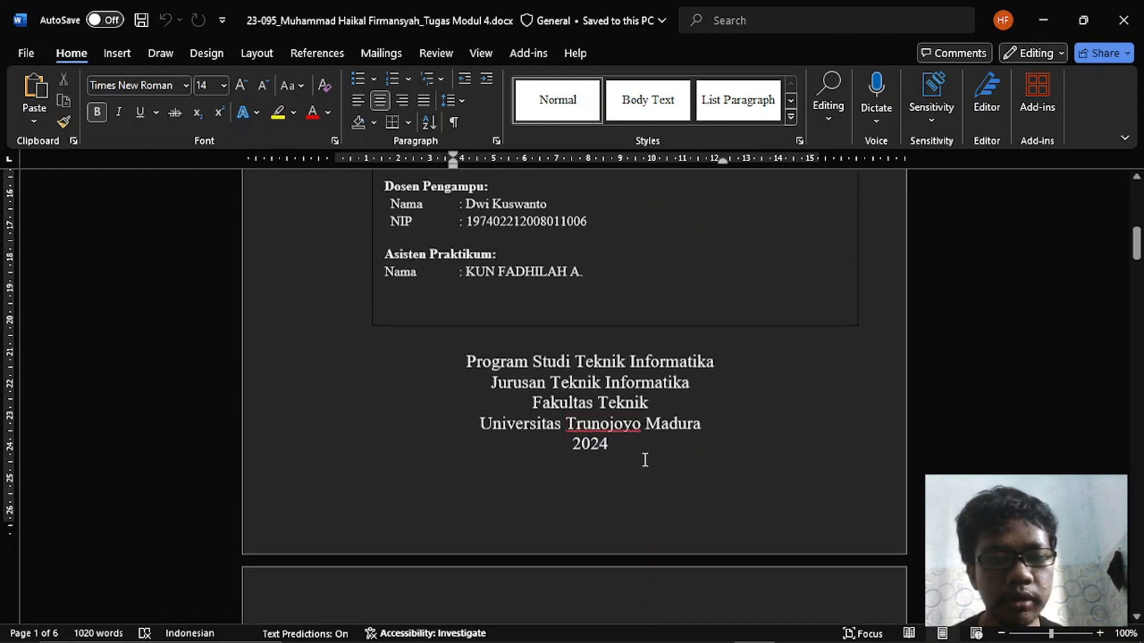
scroll(645, 460, down, 5)
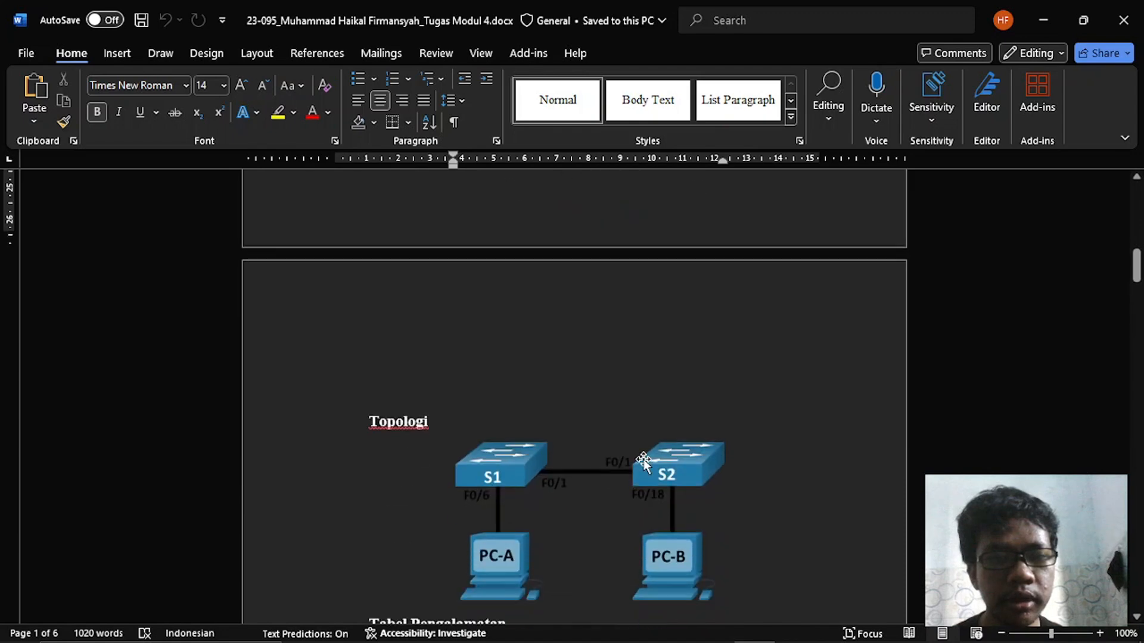
scroll(644, 460, up, 3)
scroll(644, 459, down, 7)
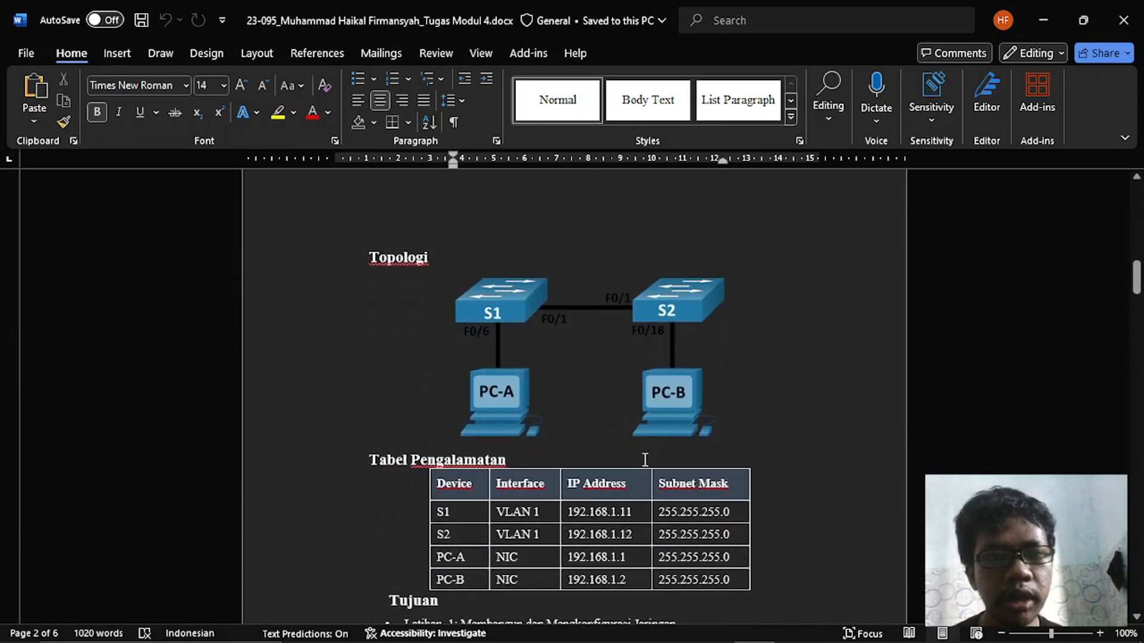
scroll(593, 382, up, 18)
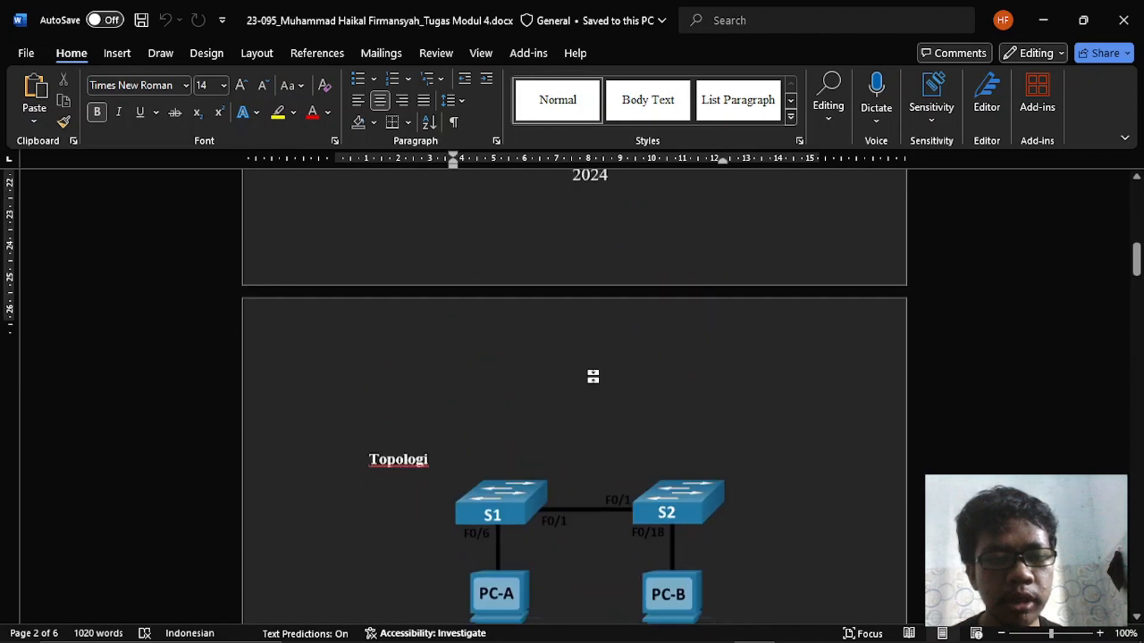
scroll(593, 377, up, 1)
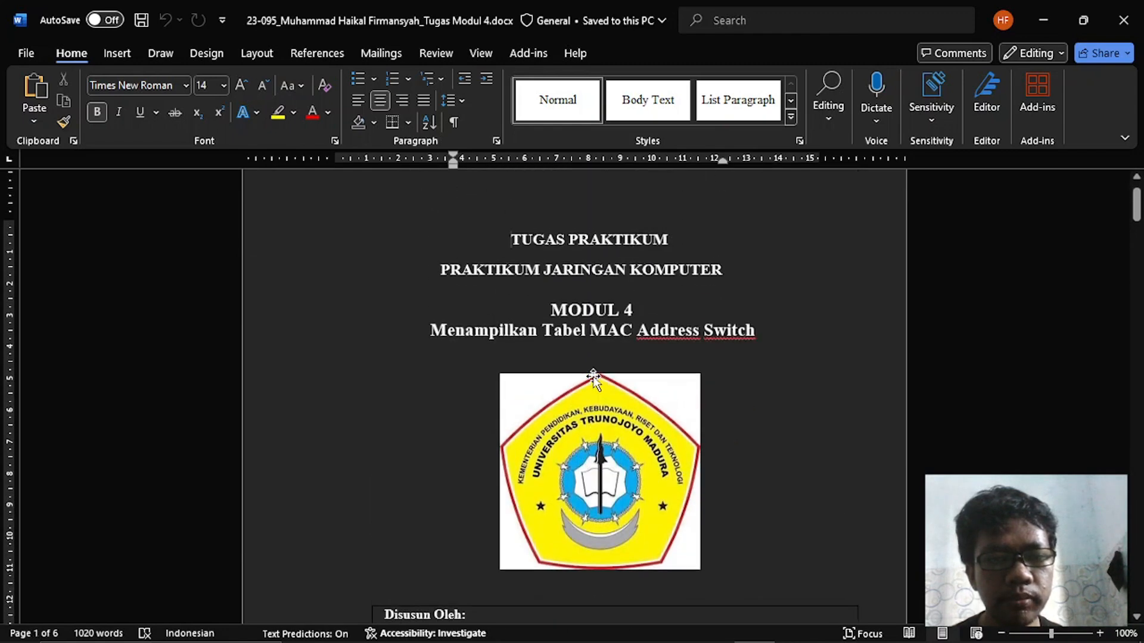
scroll(592, 377, down, 17)
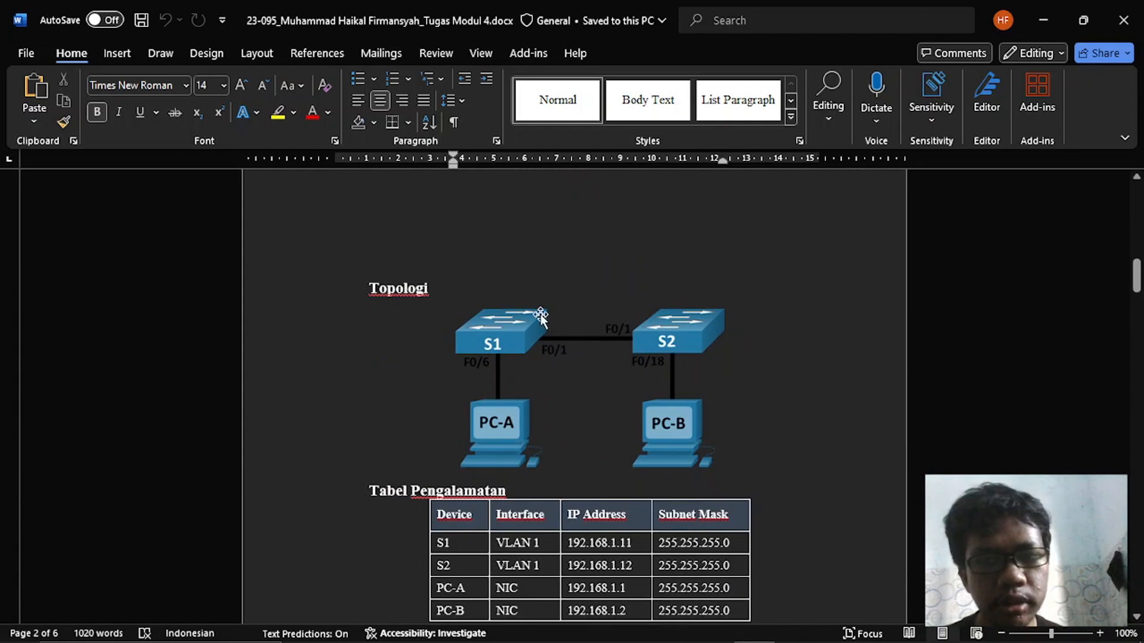
click(480, 290)
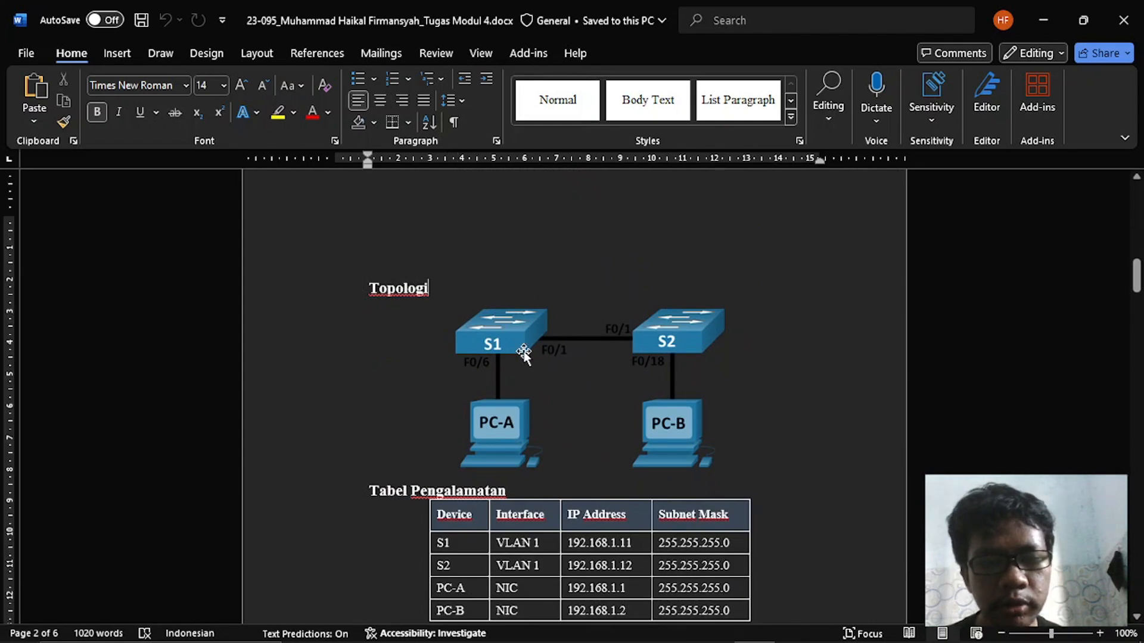
scroll(523, 355, down, 1)
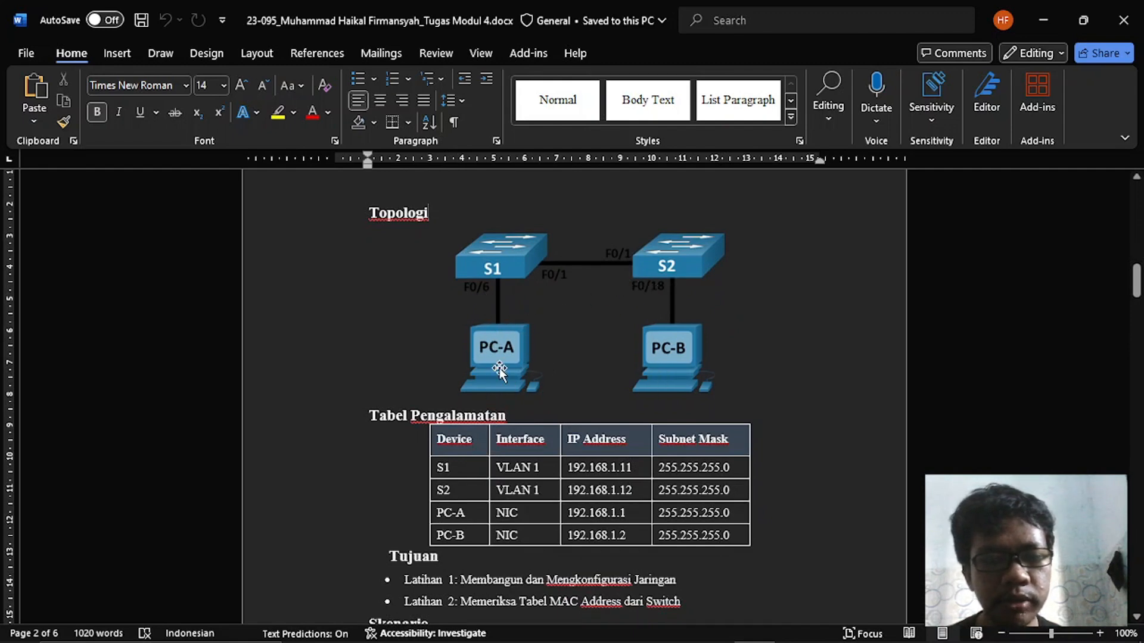
scroll(499, 371, down, 2)
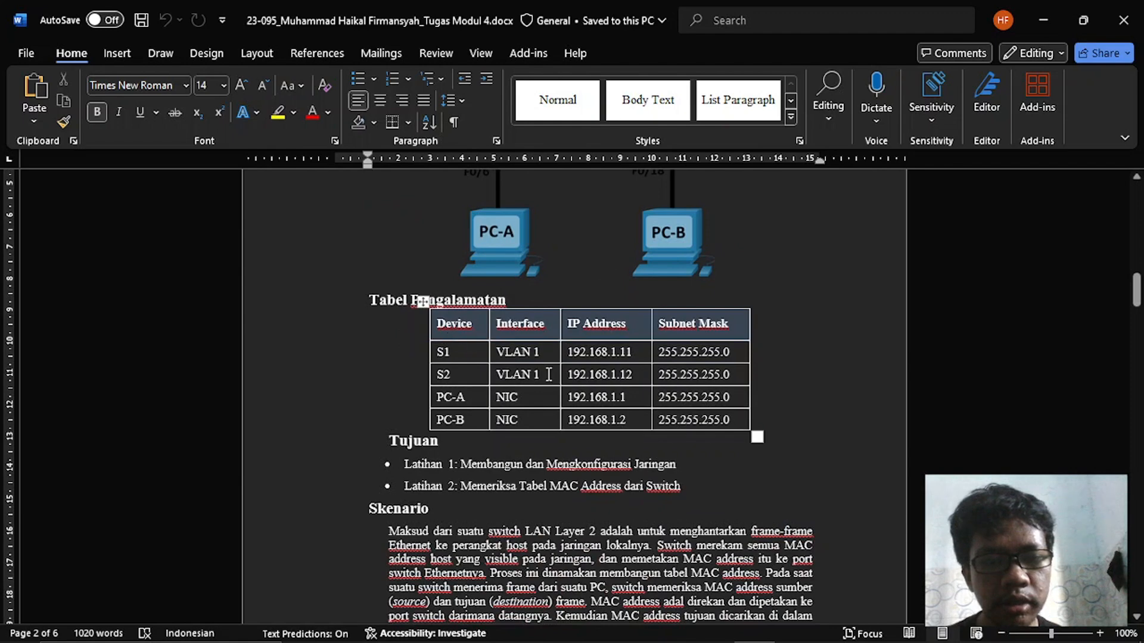
scroll(518, 424, down, 1)
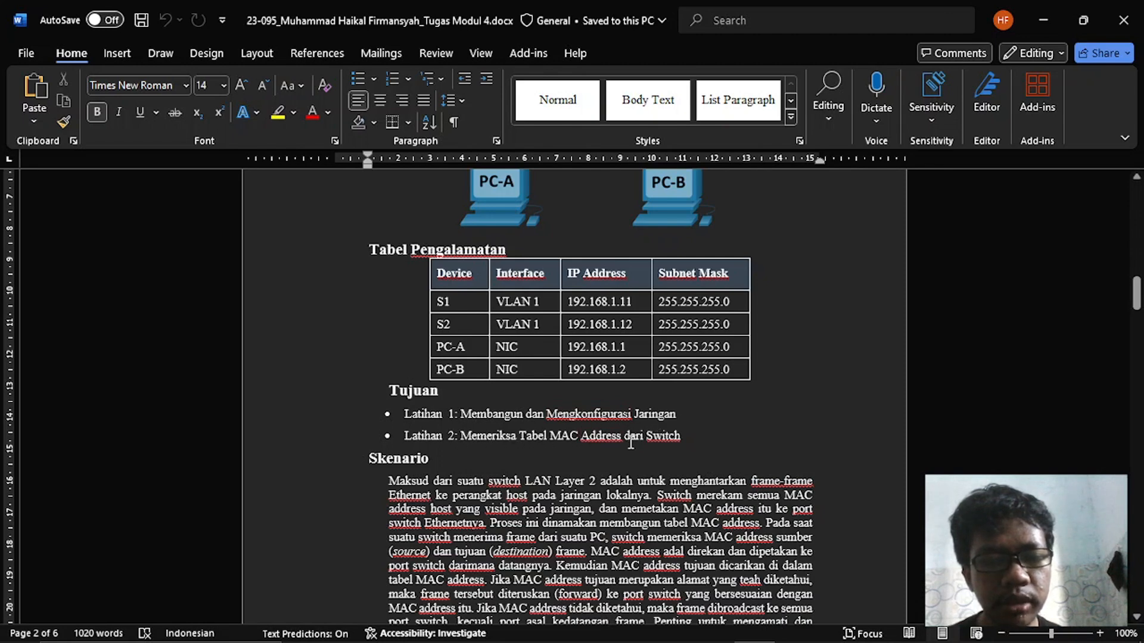
scroll(631, 442, down, 1)
scroll(630, 442, up, 3)
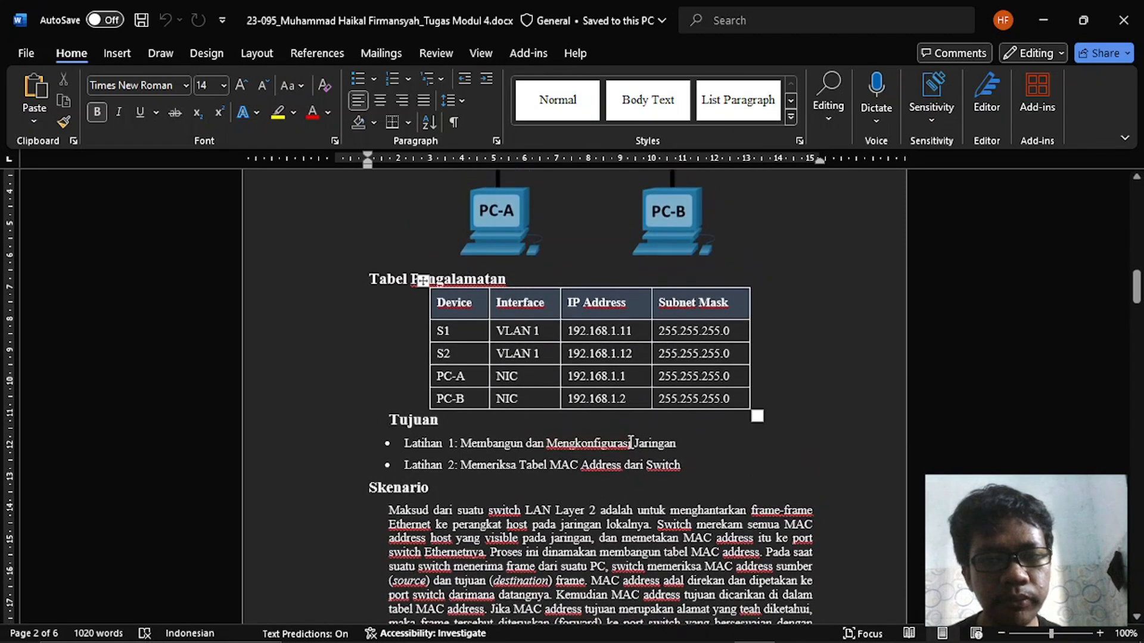
scroll(630, 442, up, 1)
- Check the Kebutuhan Perangkat list in the Word assignment and place two 2960 switches side by side in Cisco Packet Tracer
key(alt+Tab)
key(alt+Tab)
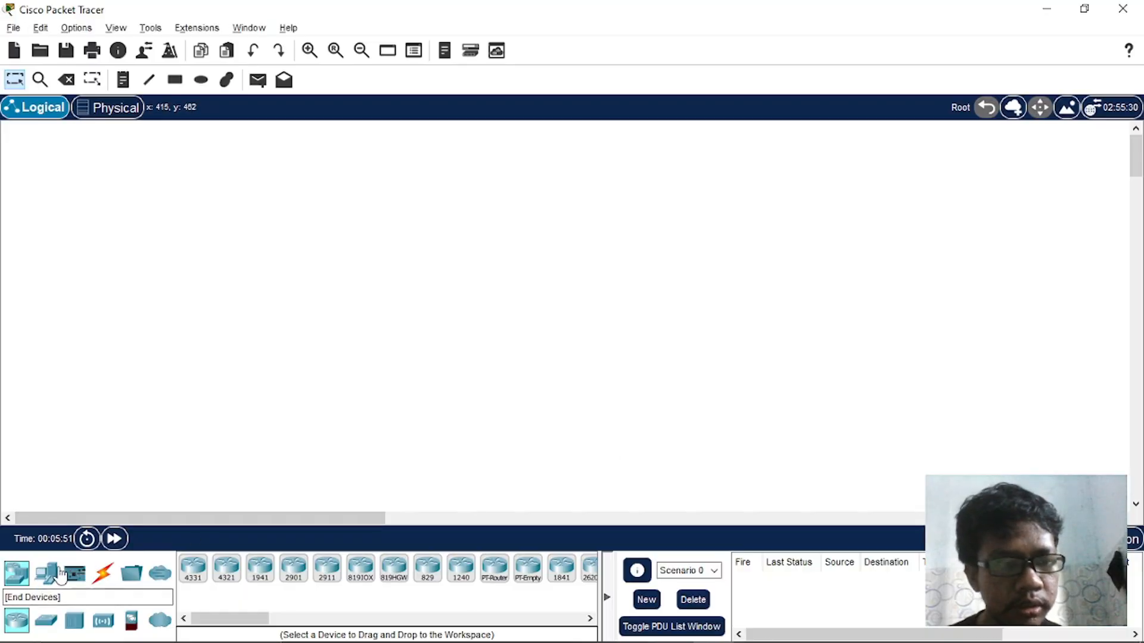
click(46, 620)
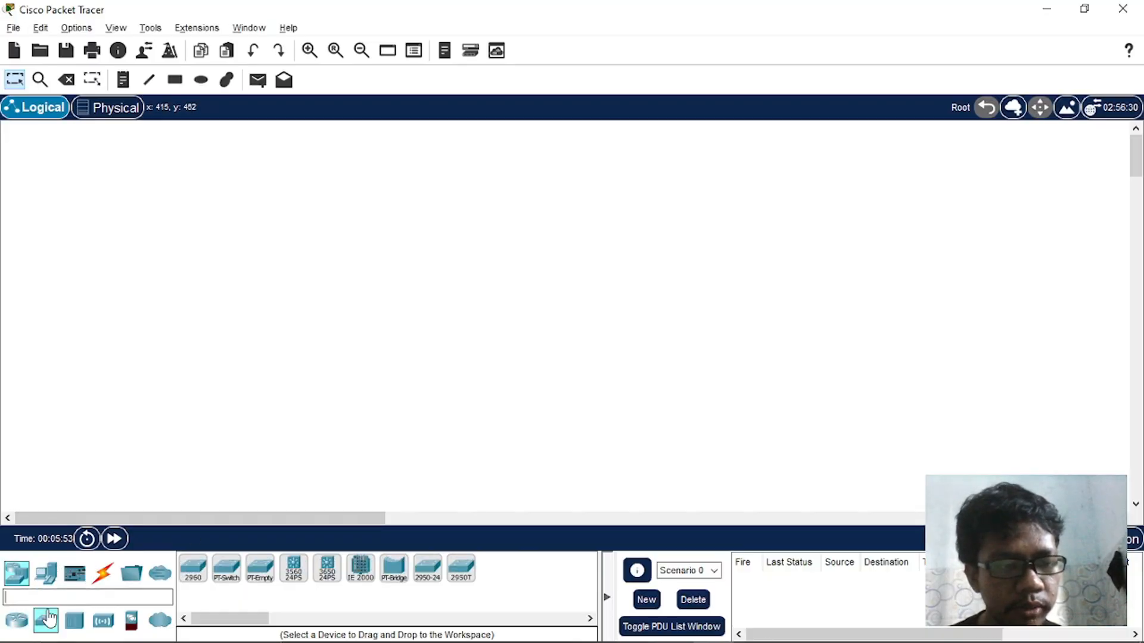
key(alt+Tab)
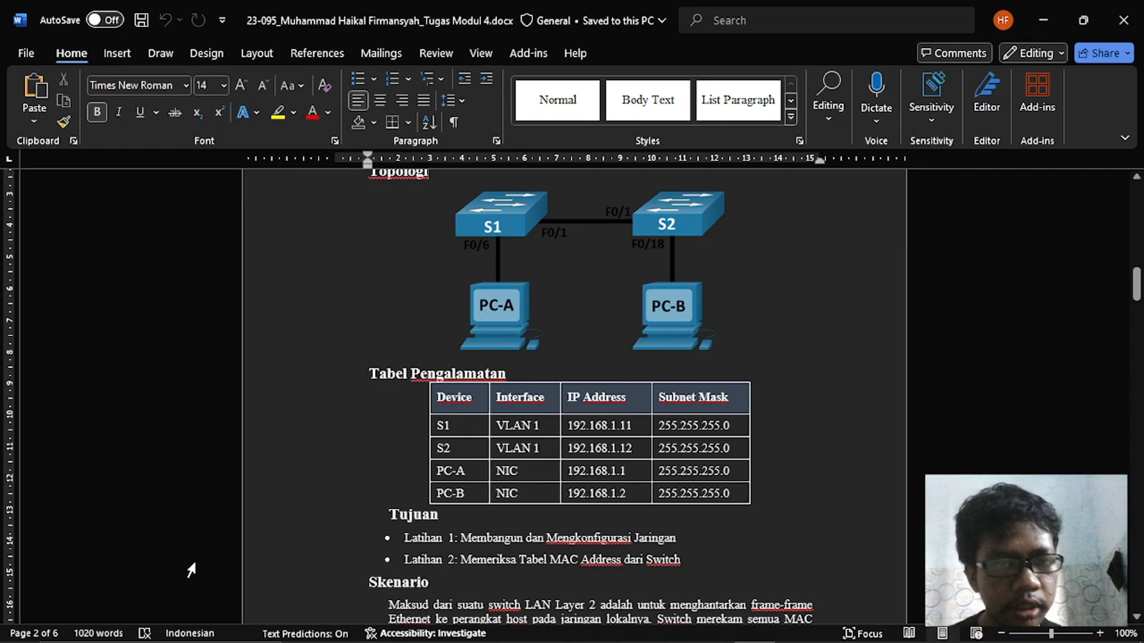
scroll(418, 370, down, 10)
scroll(418, 369, down, 9)
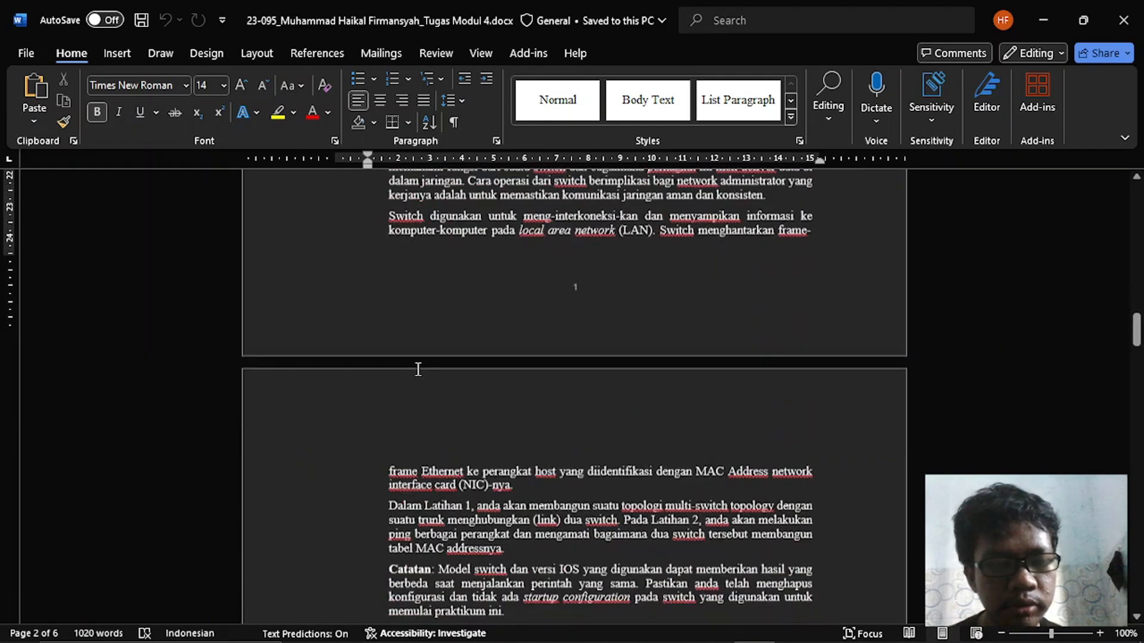
scroll(418, 369, up, 3)
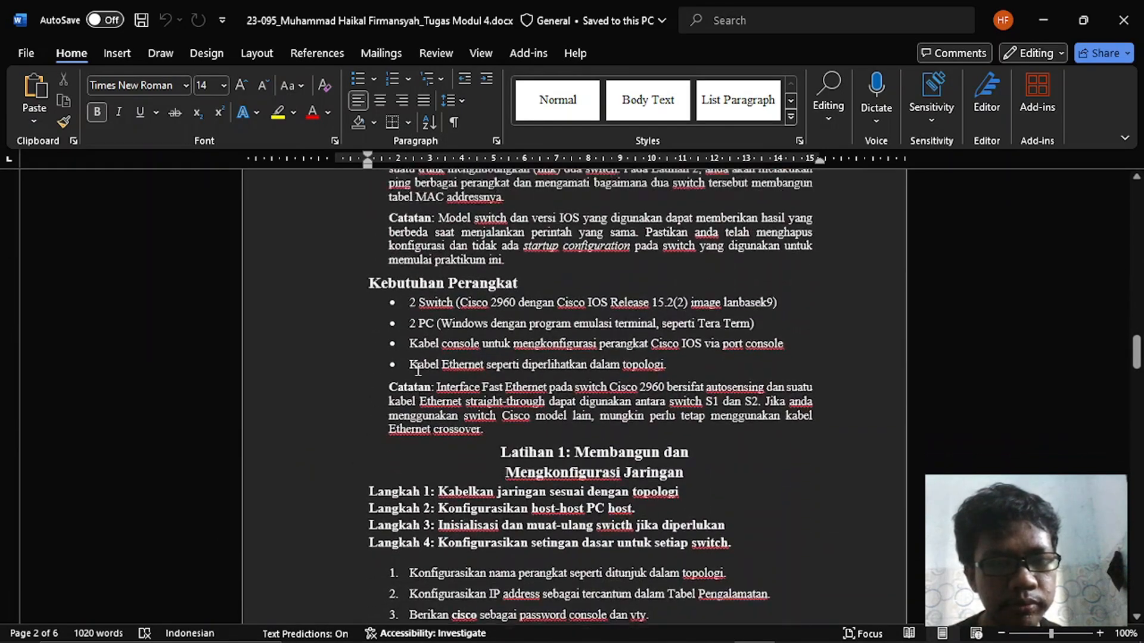
drag(416, 364, 515, 363)
key(alt+Tab)
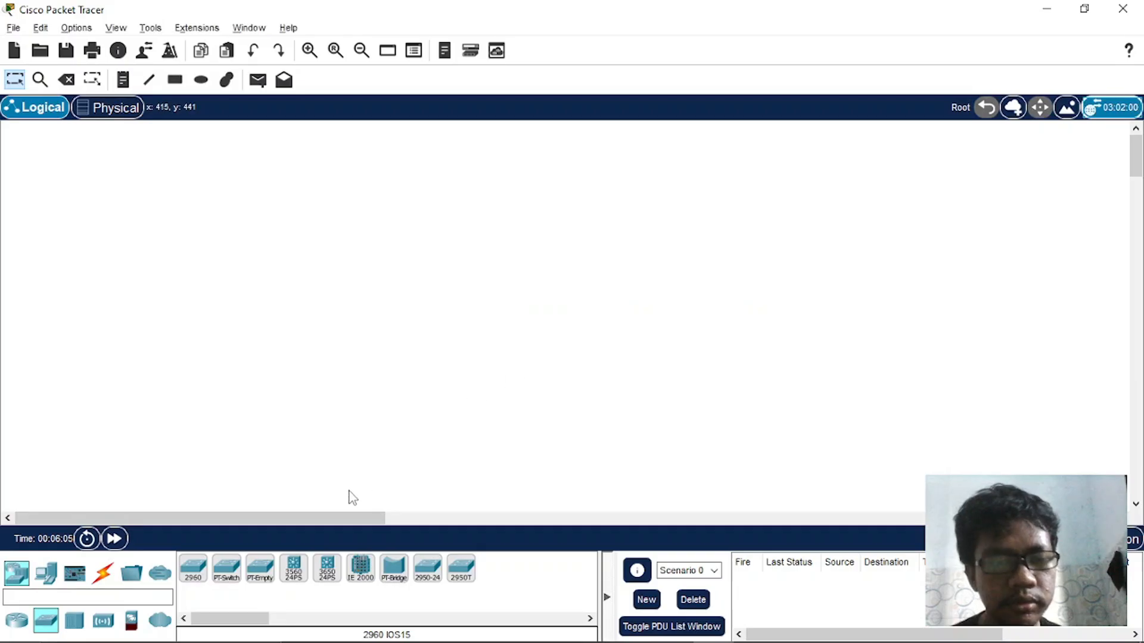
drag(199, 571, 253, 258)
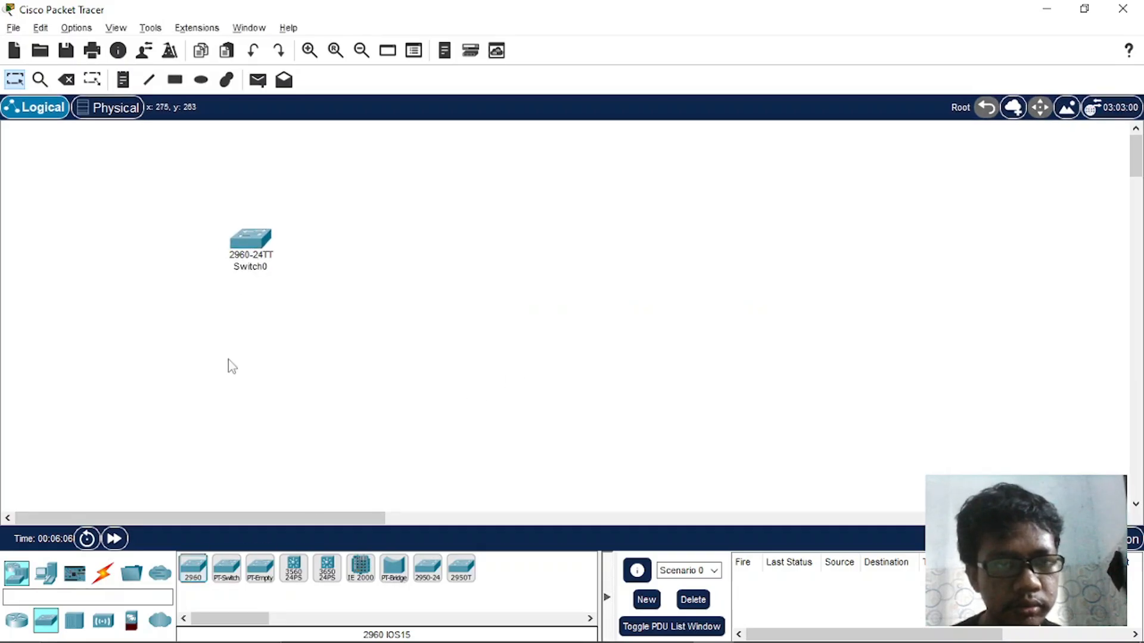
drag(190, 581, 374, 266)
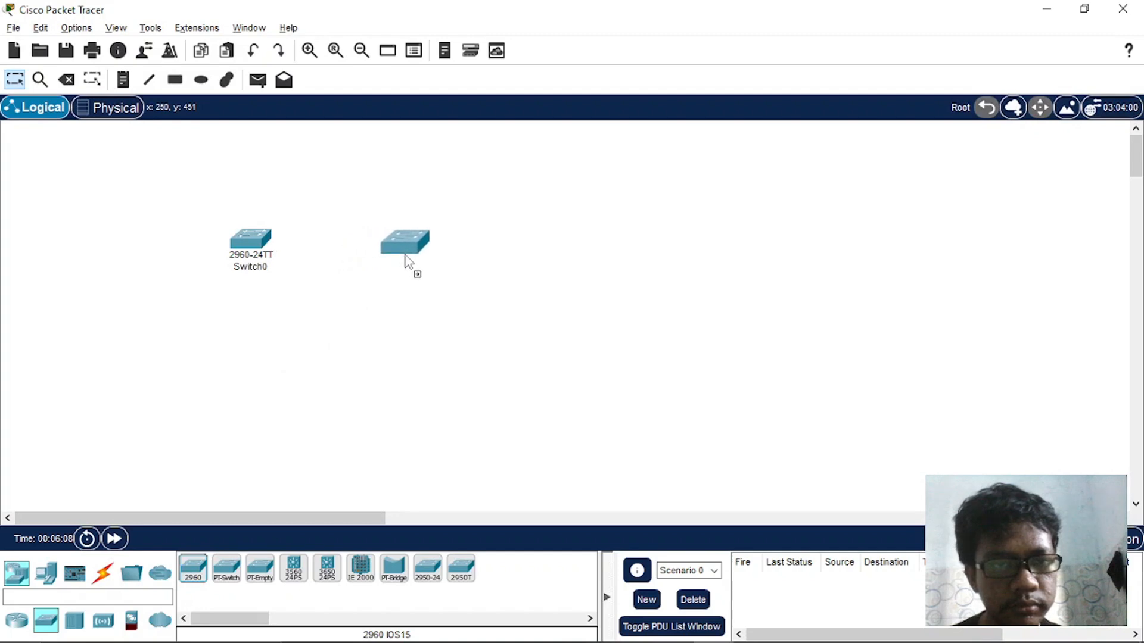
- Place a PC below each switch, and align the second switch and second PC with the first pair
click(46, 573)
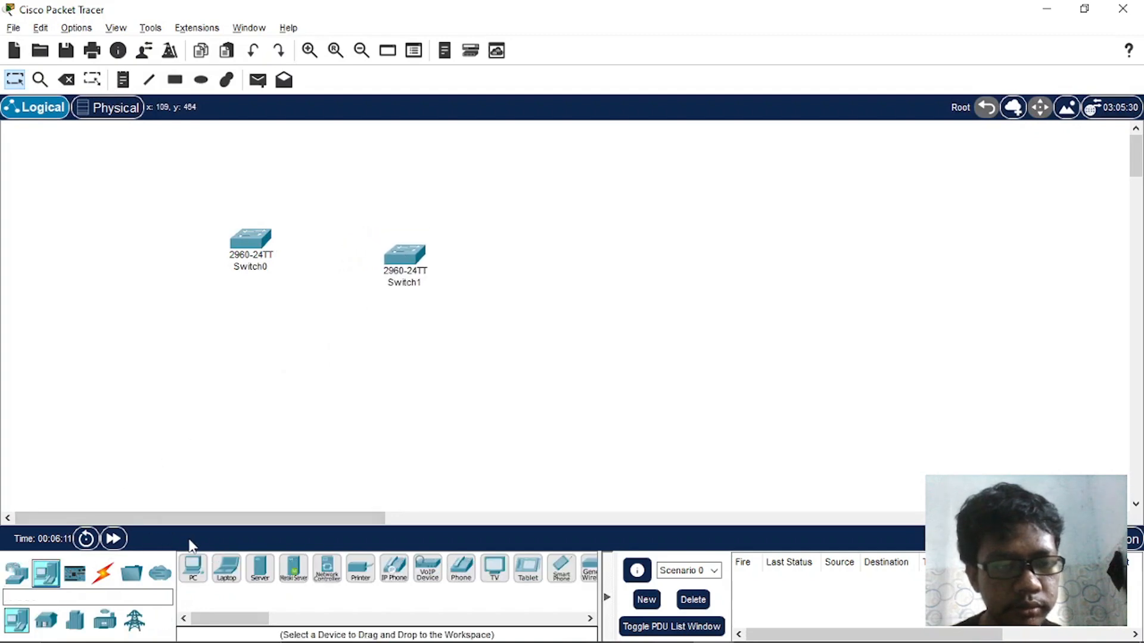
drag(201, 581, 249, 373)
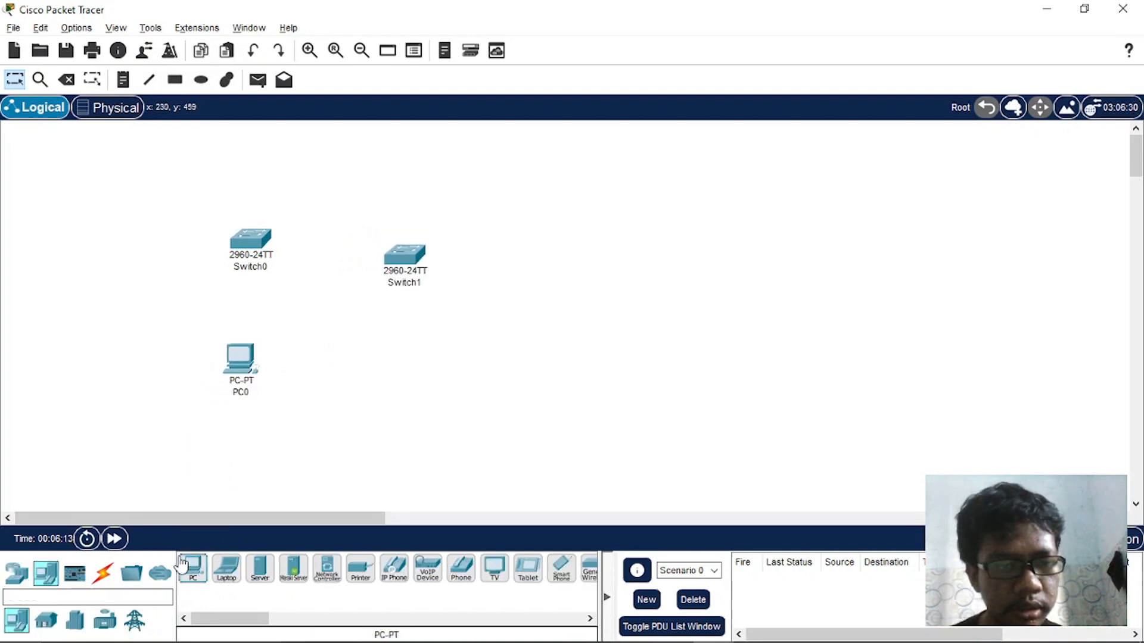
drag(194, 587, 392, 386)
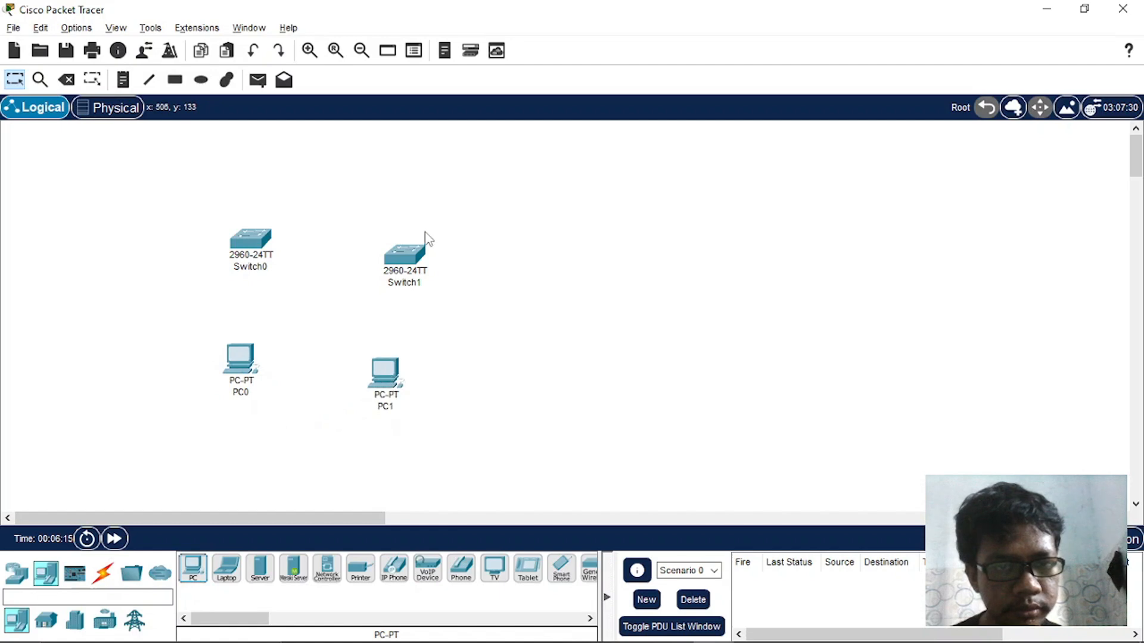
drag(410, 254, 411, 239)
drag(386, 364, 405, 354)
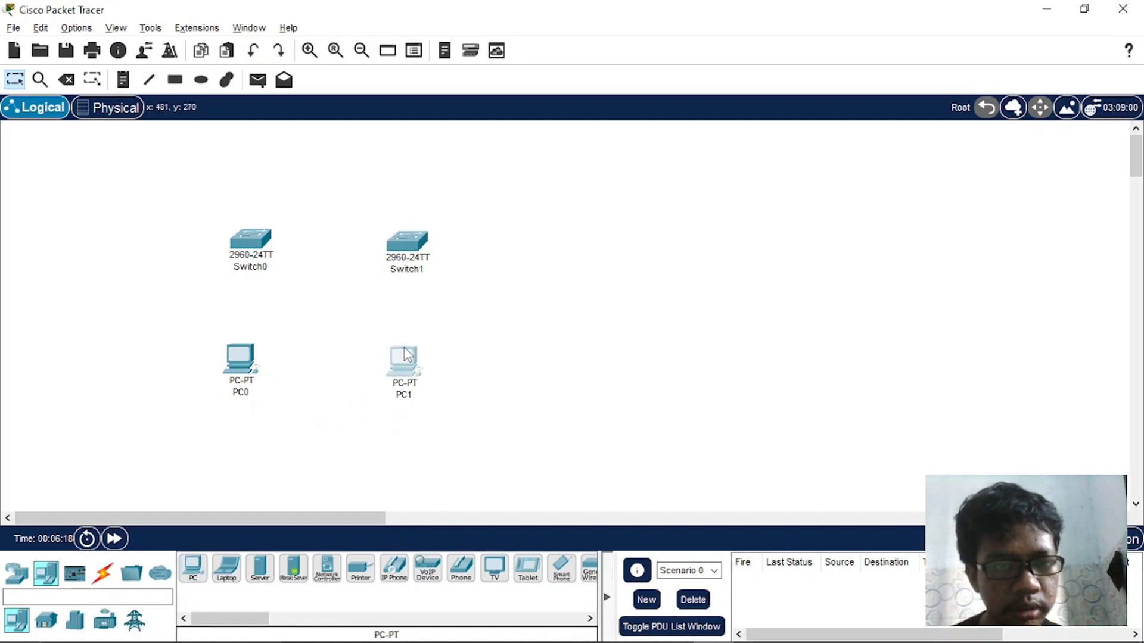
- Connect PC0's FastEthernet0 to Switch0's FastEthernet0/6 with a copper straight-through cable, checking the port in the Word topology diagram
click(76, 573)
click(103, 573)
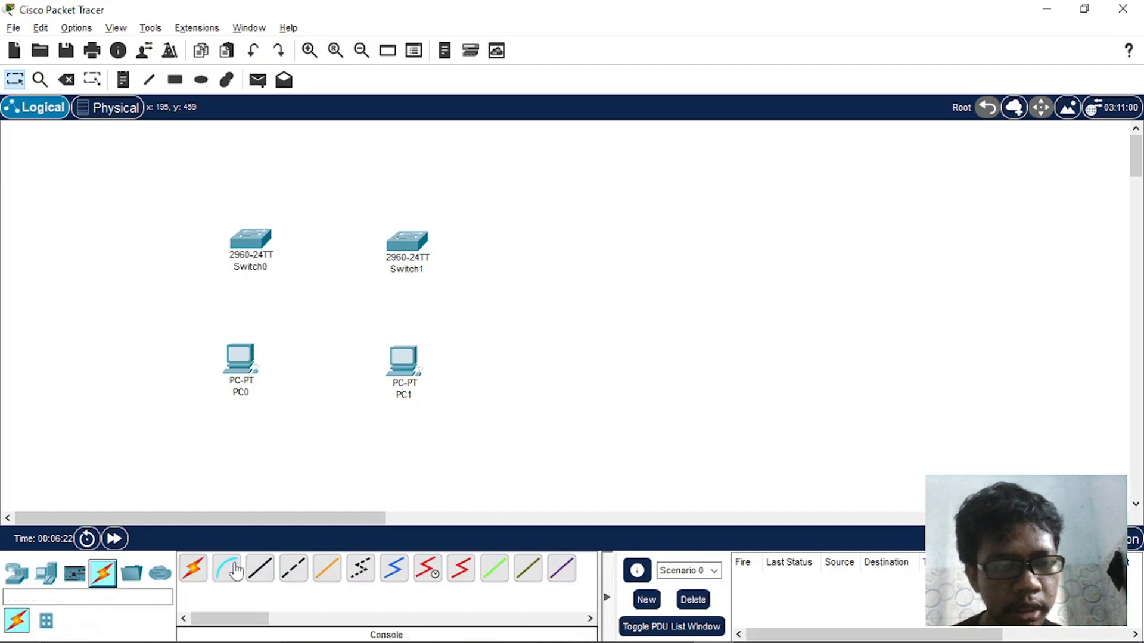
click(258, 569)
click(242, 364)
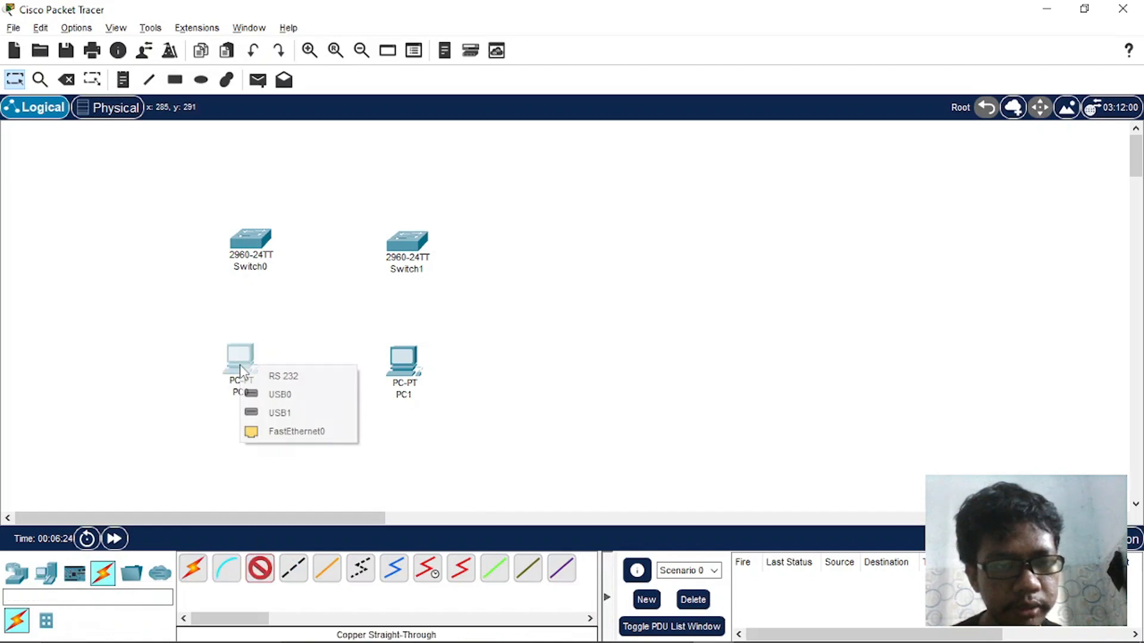
click(292, 431)
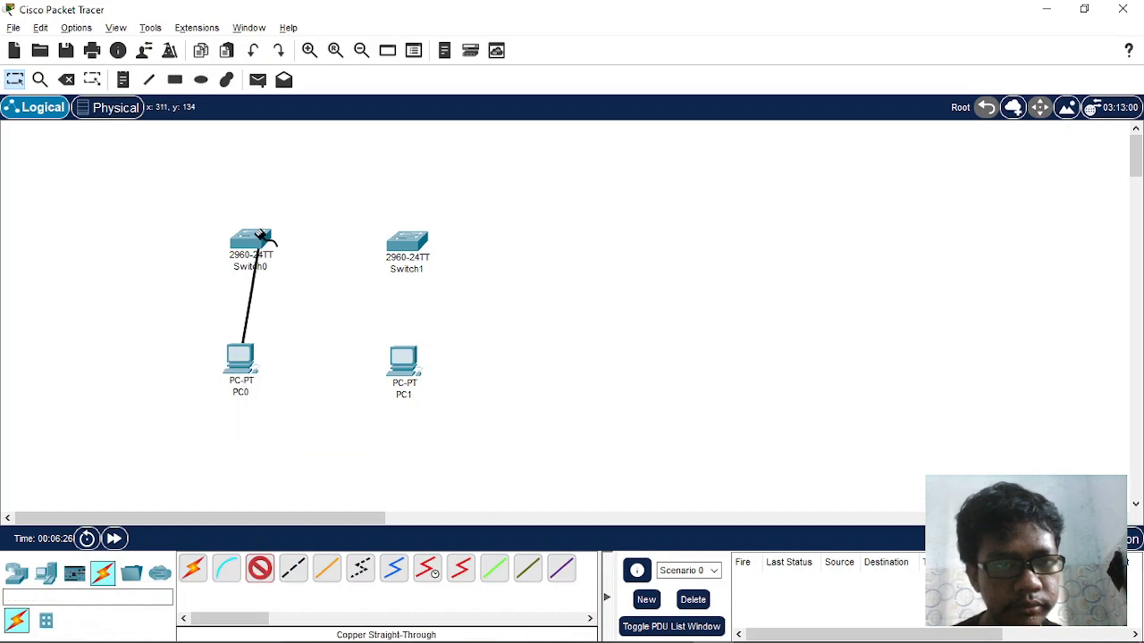
key(alt+Tab)
scroll(388, 223, up, 15)
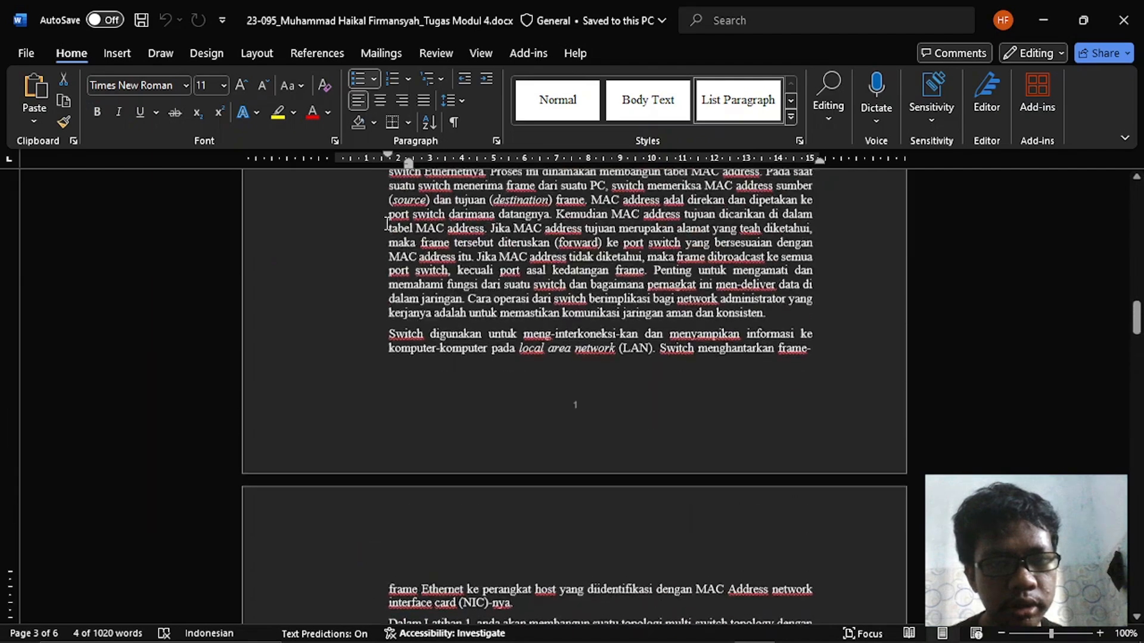
scroll(388, 224, up, 4)
scroll(387, 223, down, 2)
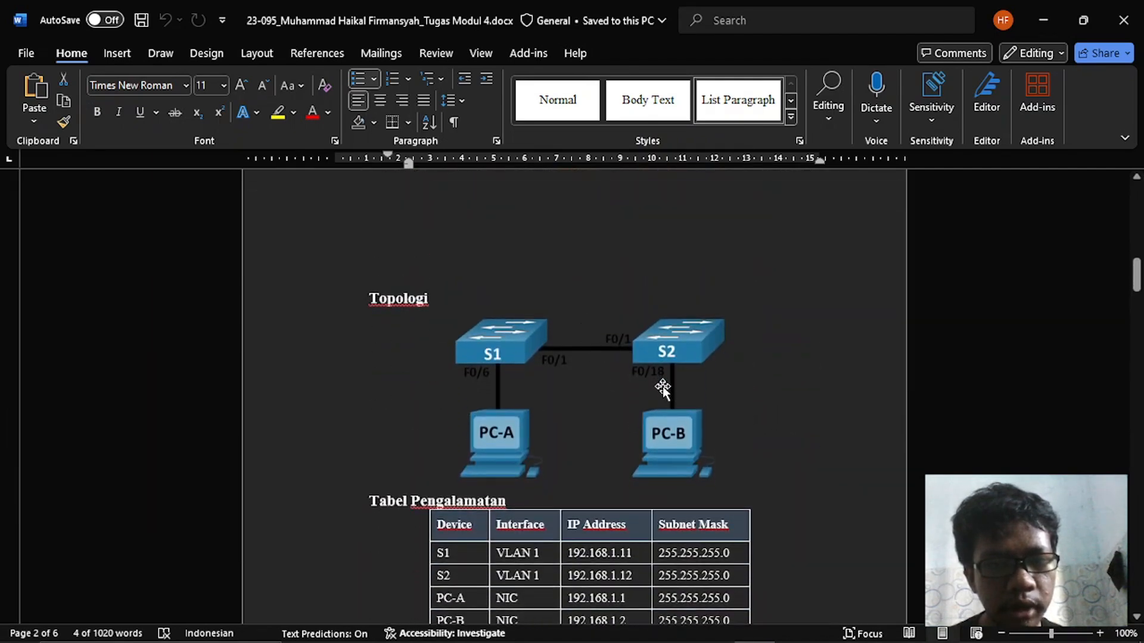
key(alt+Tab)
click(258, 239)
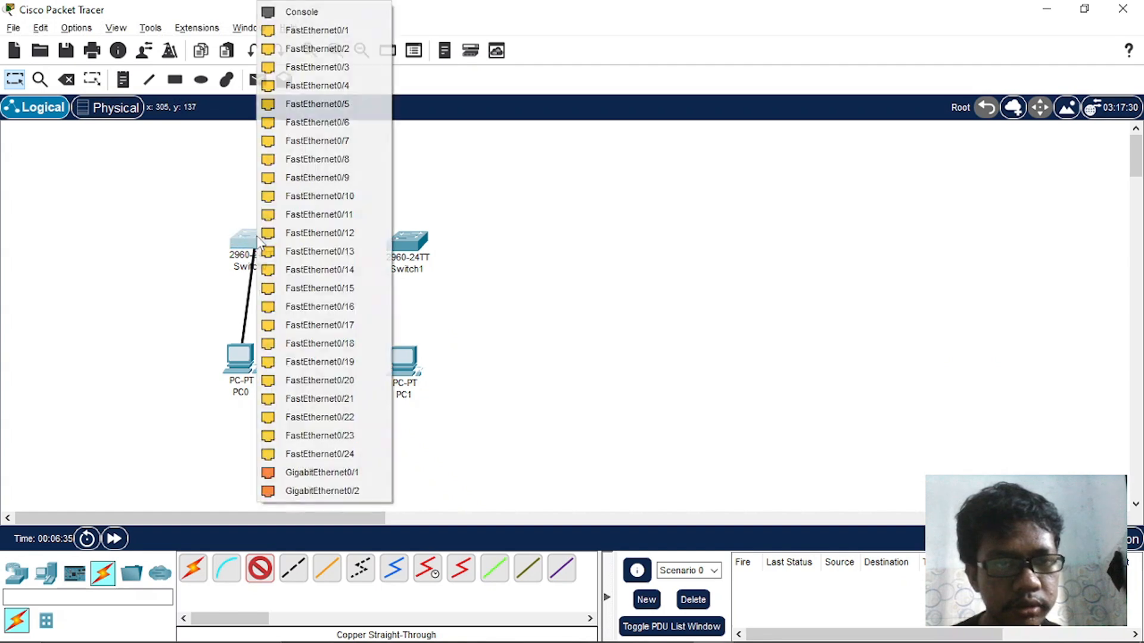
click(321, 126)
- Connect PC1's FastEthernet0 to Switch1's FastEthernet0/18 with a copper straight-through cable
click(259, 569)
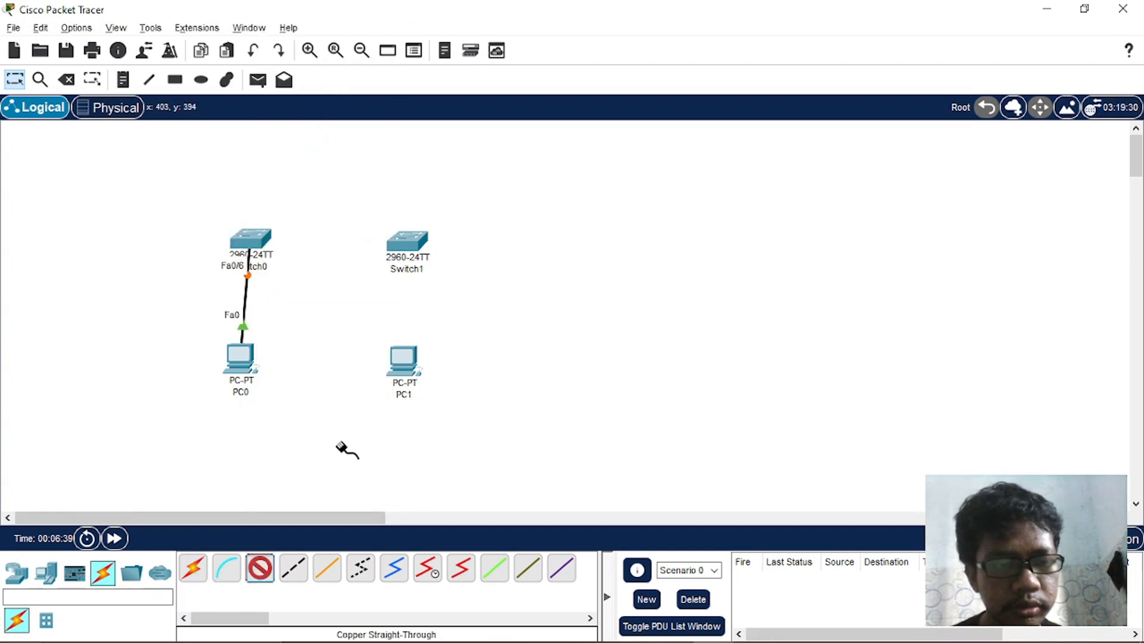
click(400, 377)
click(439, 448)
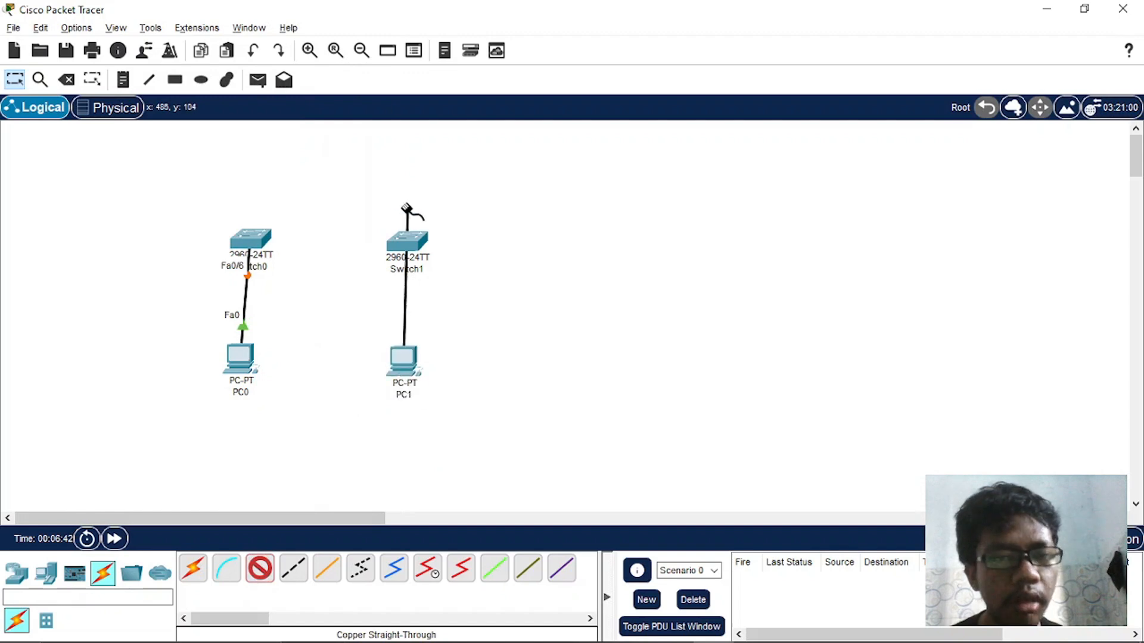
click(408, 241)
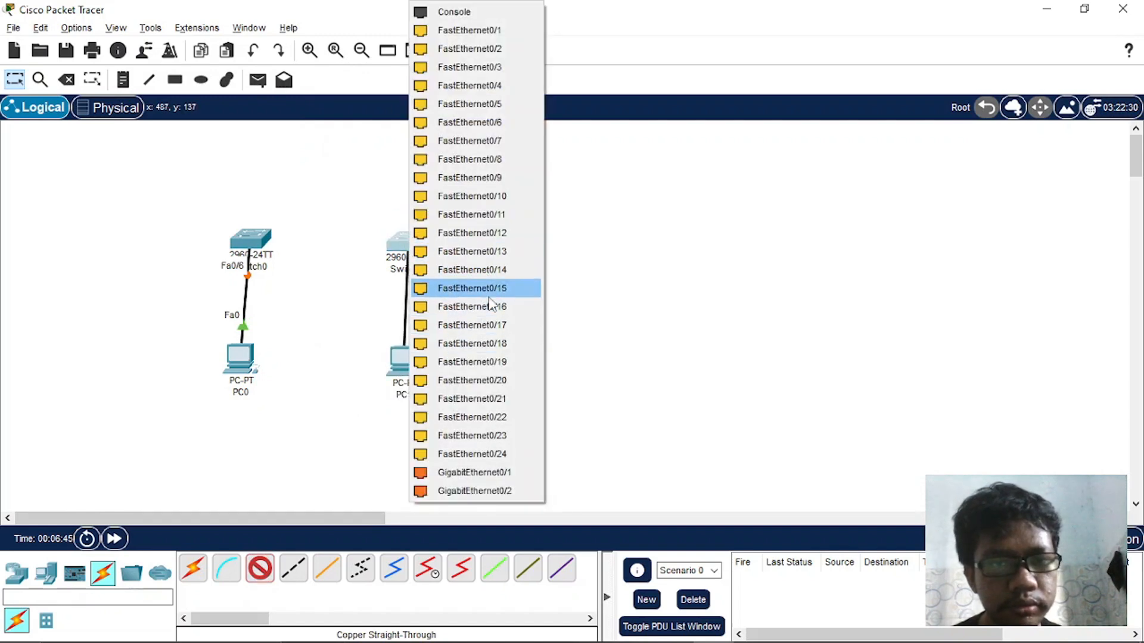
click(493, 342)
- Connect Switch0's FastEthernet0/1 to Switch1's FastEthernet0/1 with a copper straight-through cable, checking the ports in the Word topology diagram
key(alt+Tab)
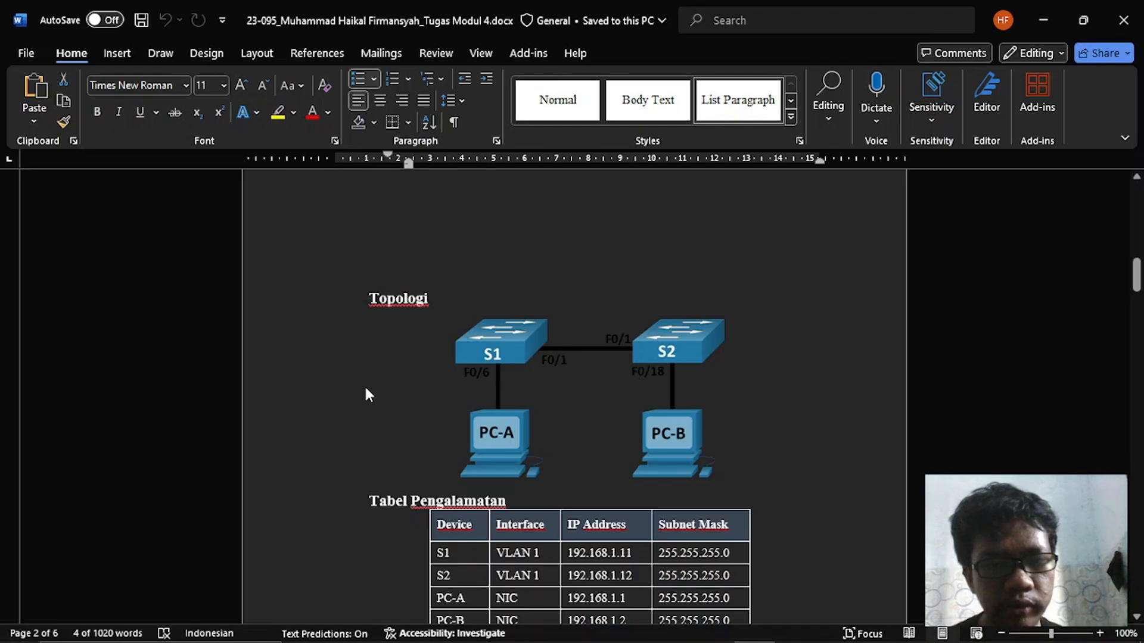
key(alt+Tab)
click(260, 569)
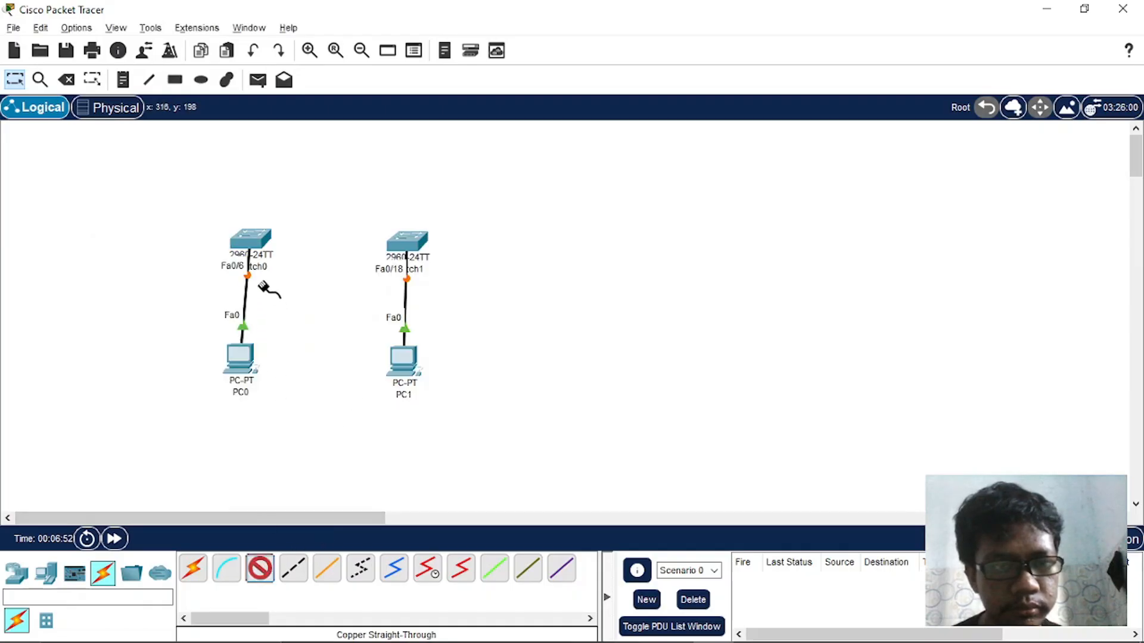
click(250, 240)
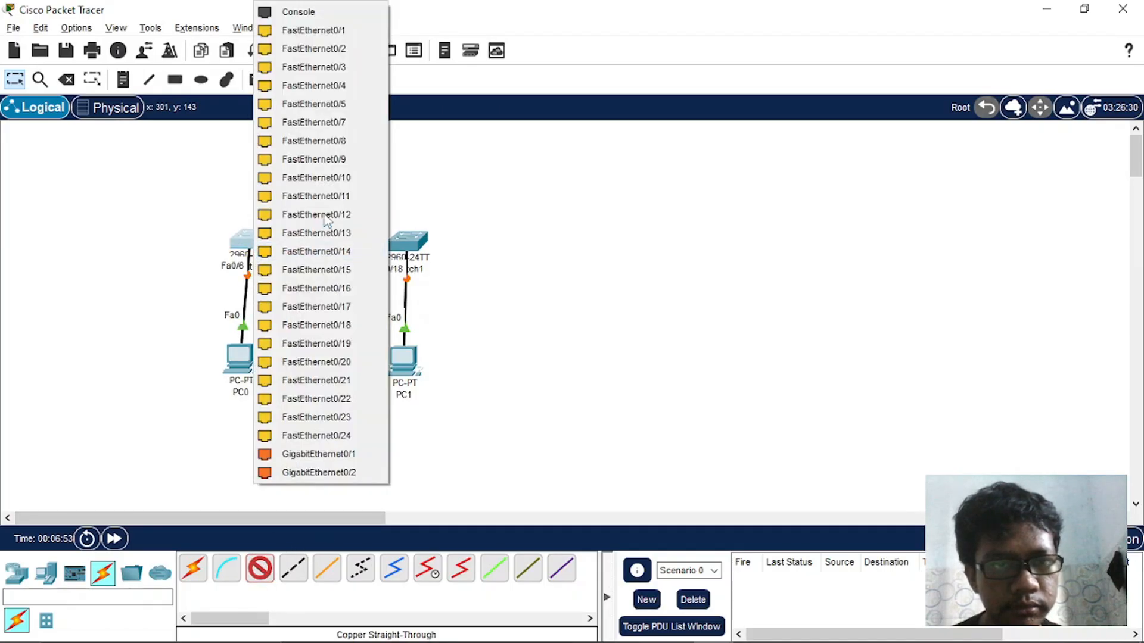
click(340, 30)
click(410, 238)
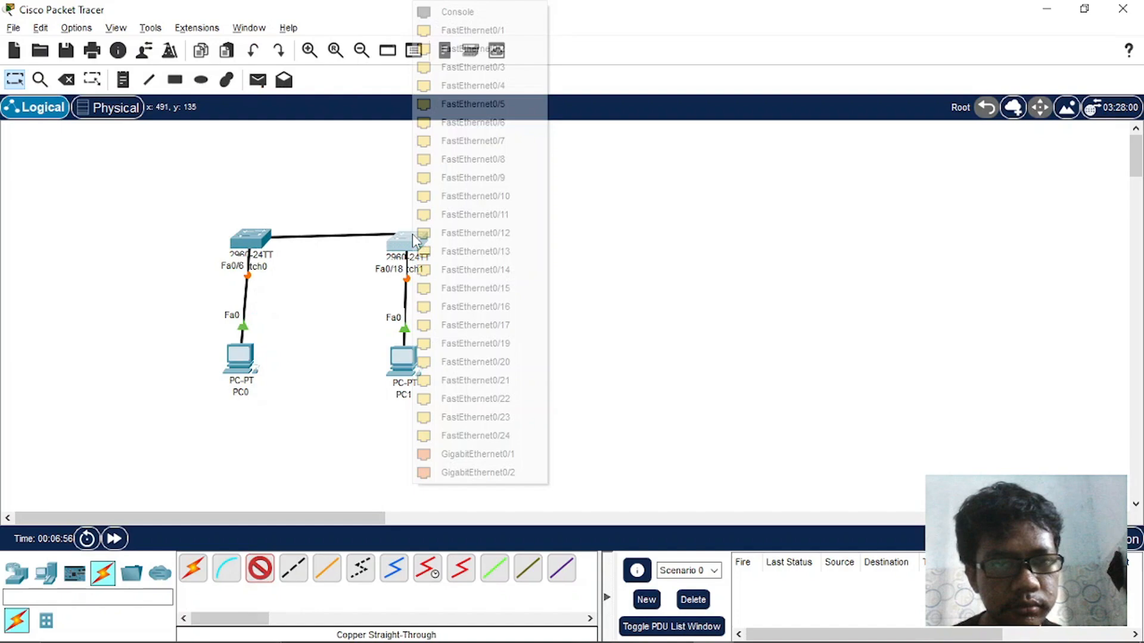
click(461, 30)
- Read through the Word assignment from the topology to the Latihan 1 steps, and highlight the Langkah 1 cabling instruction
key(alt+Tab)
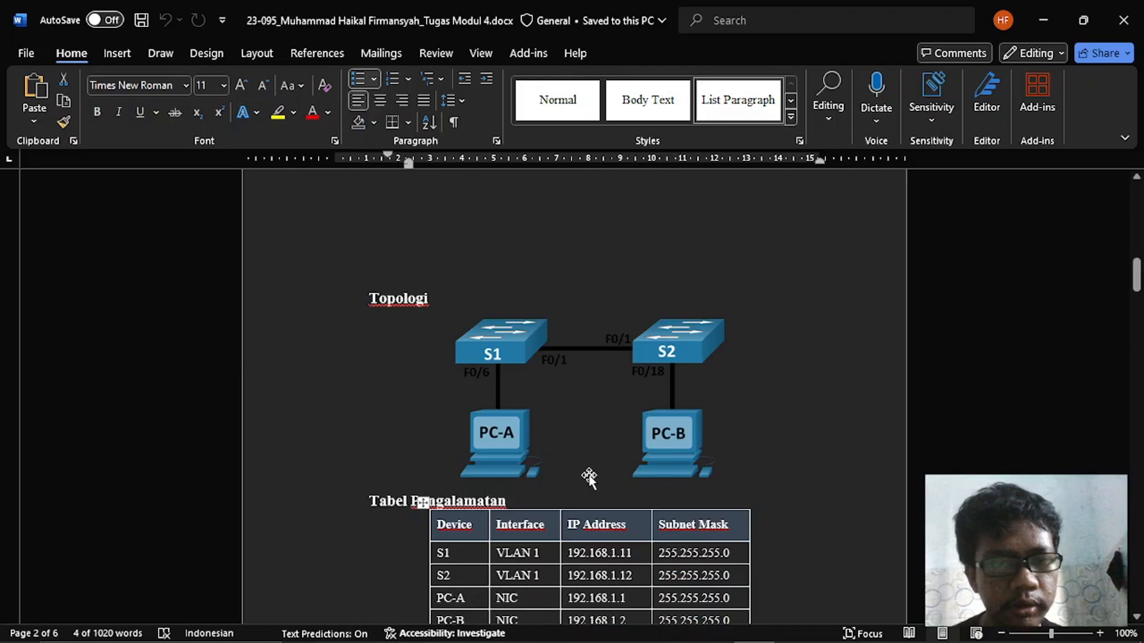
scroll(592, 81, down, 4)
scroll(575, 345, down, 1)
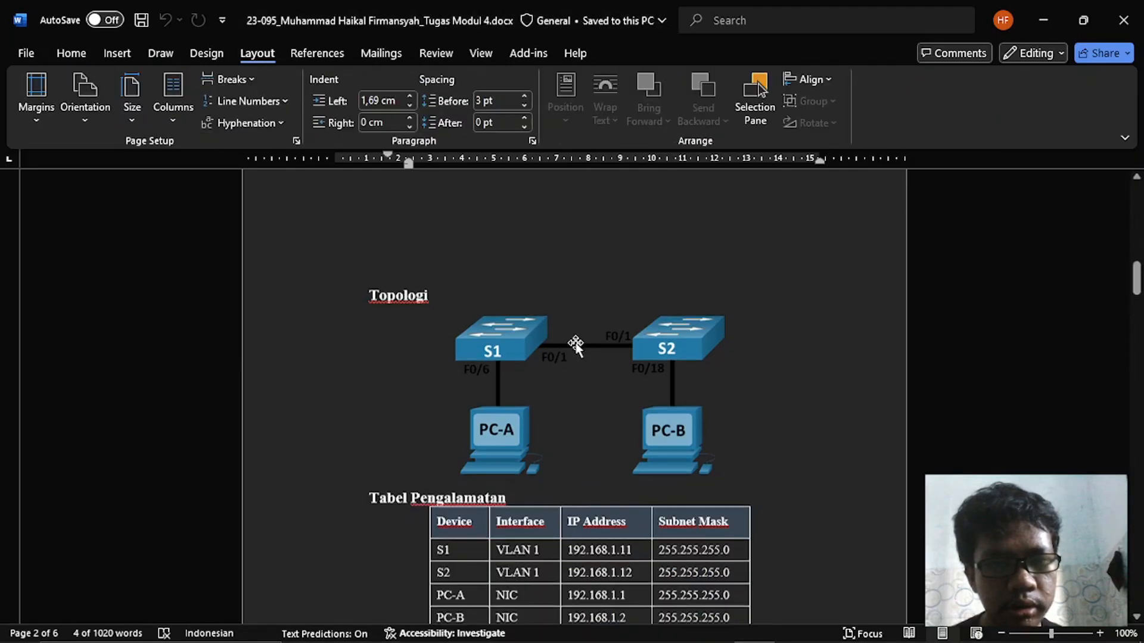
scroll(575, 344, down, 5)
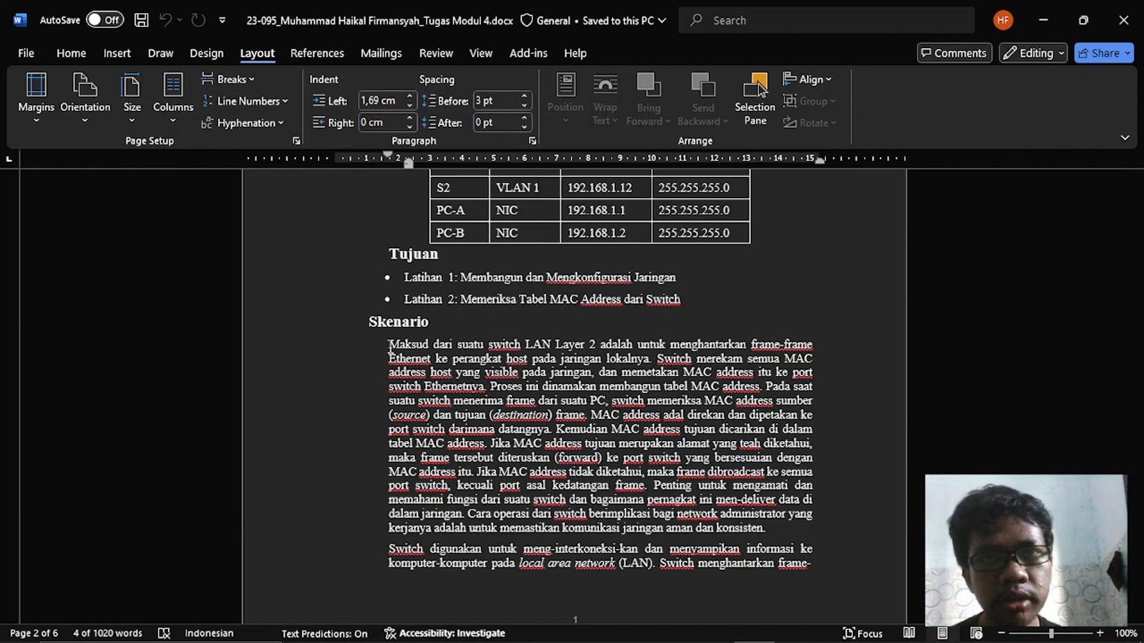
scroll(391, 349, down, 10)
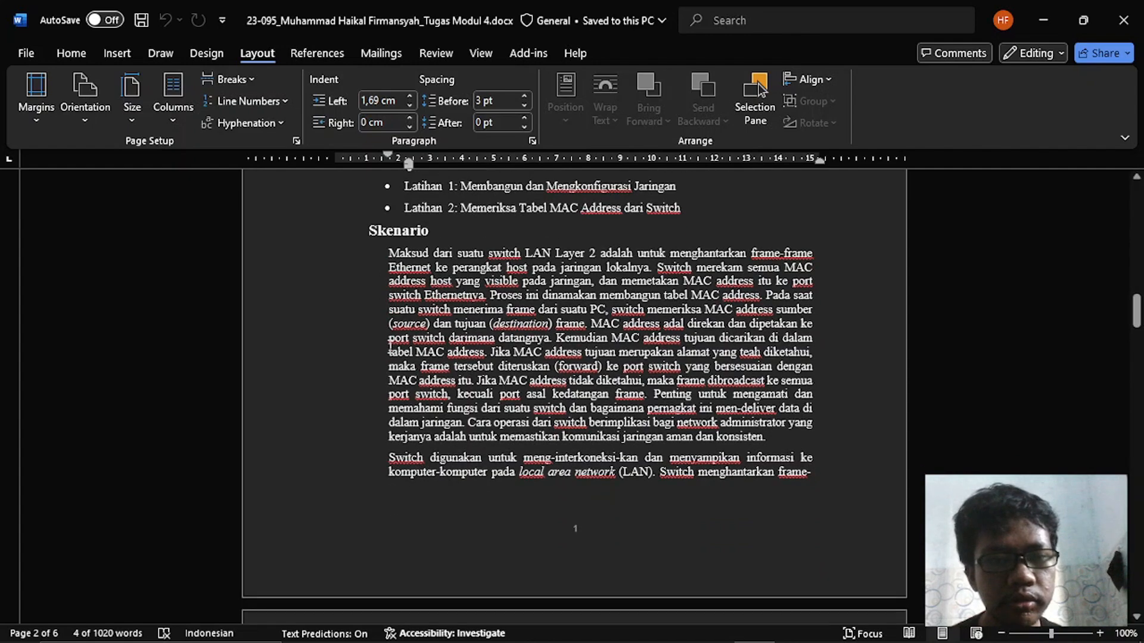
scroll(390, 347, down, 5)
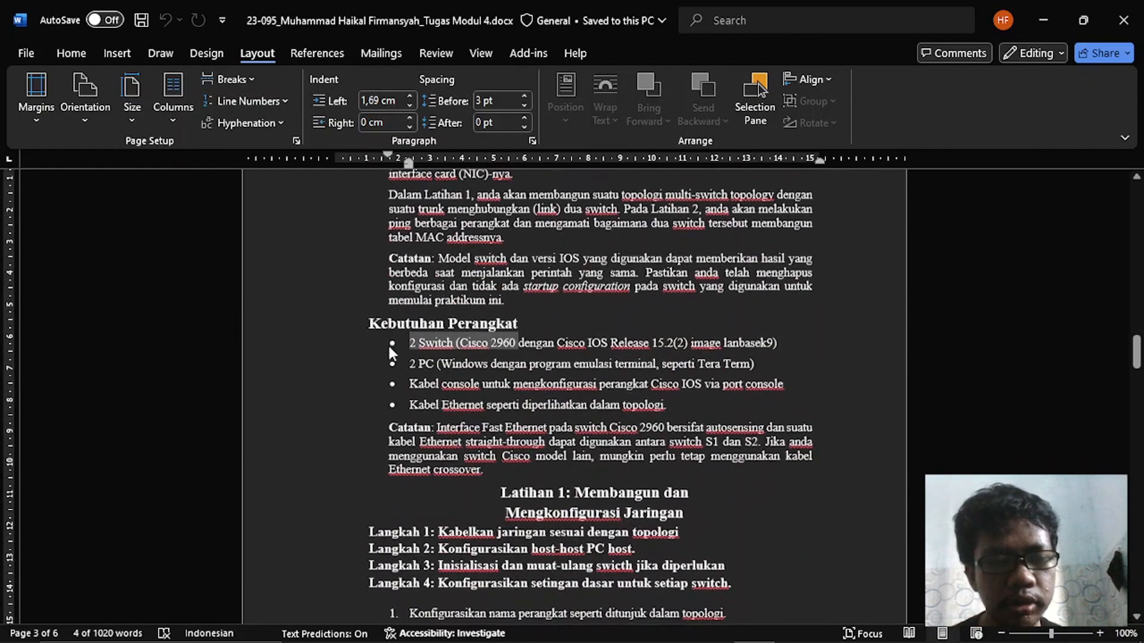
scroll(390, 346, down, 4)
scroll(390, 346, down, 3)
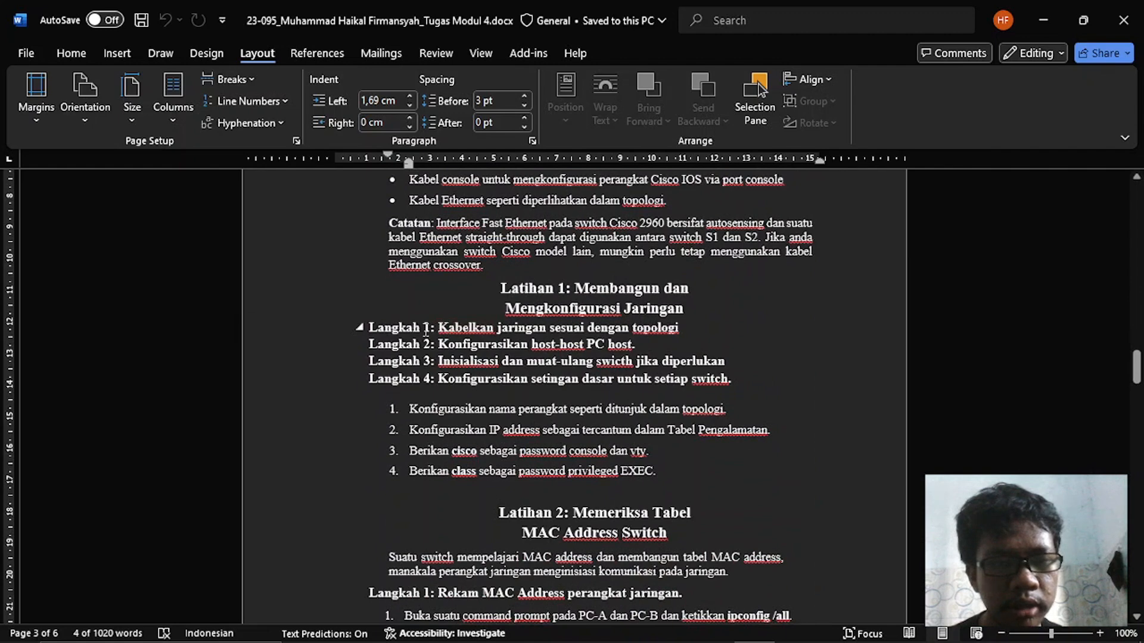
drag(439, 327, 672, 327)
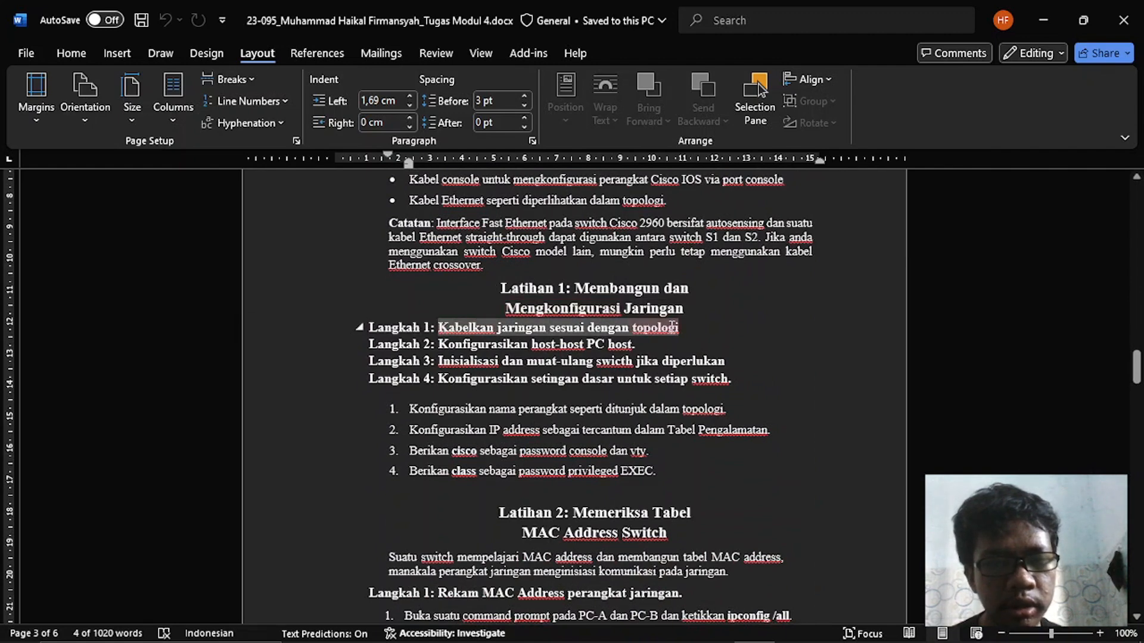
- Switch to Cisco Packet Tracer and nudge both switches slightly upward to tidy the topology layout
key(alt+Tab)
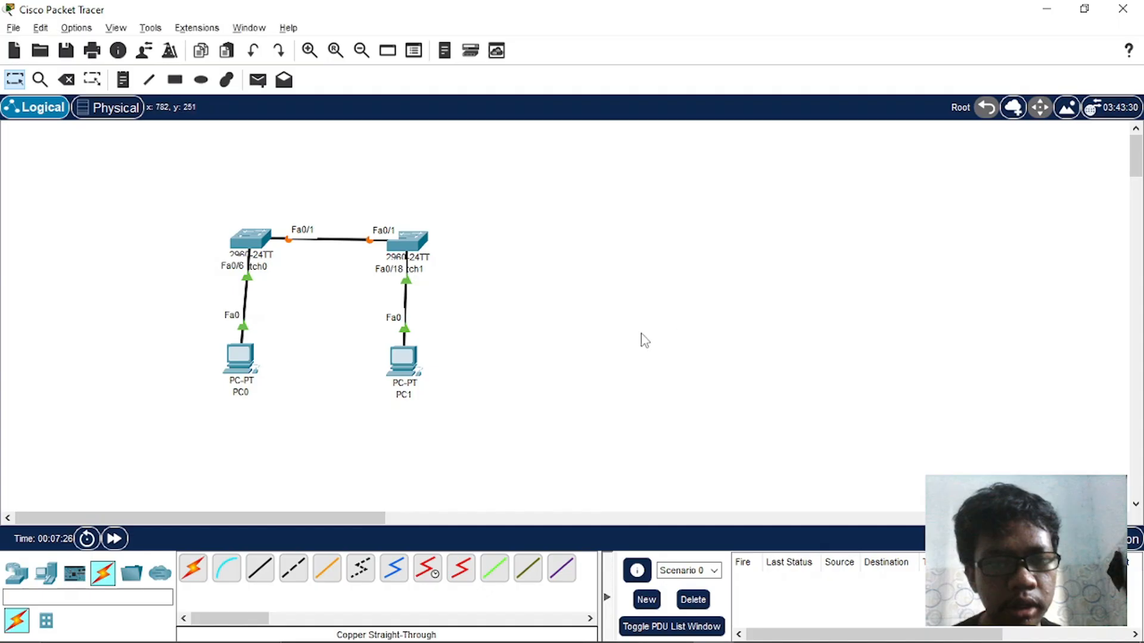
drag(258, 238, 251, 234)
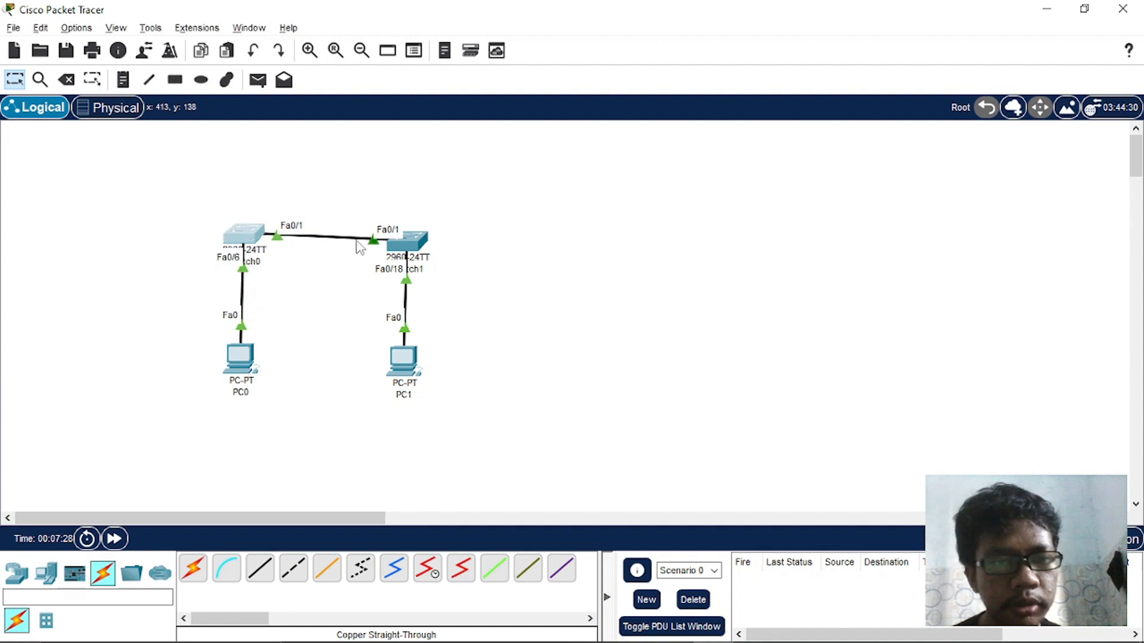
drag(420, 238, 424, 228)
- Check Langkah 2 of the Word assignment and open PC0's IP configuration in Cisco Packet Tracer
key(alt+Tab)
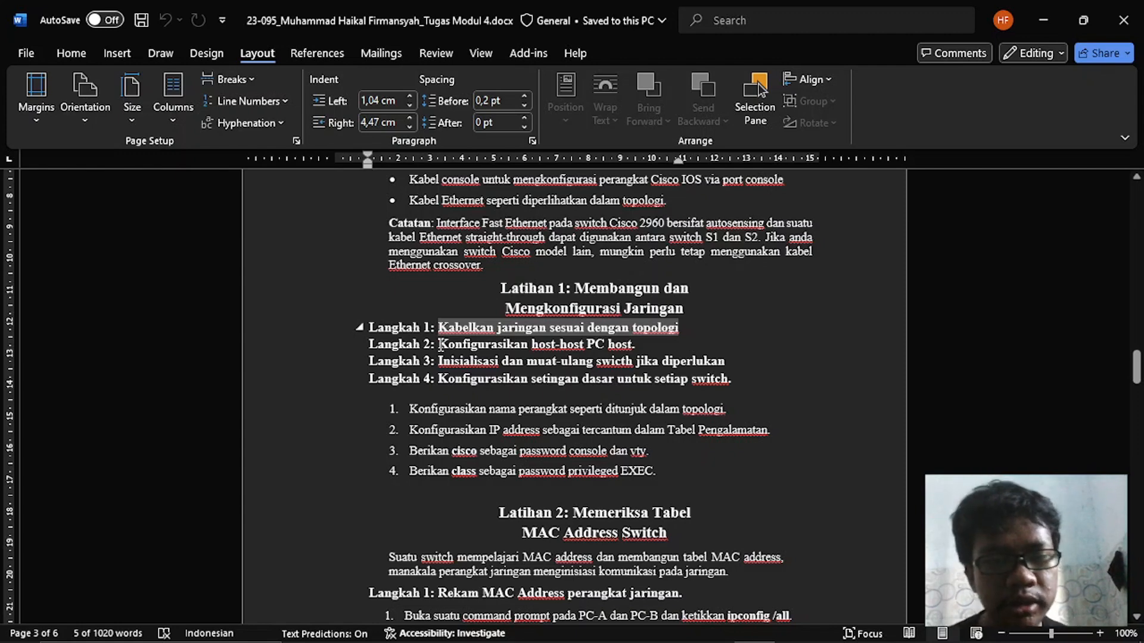
key(alt+Tab)
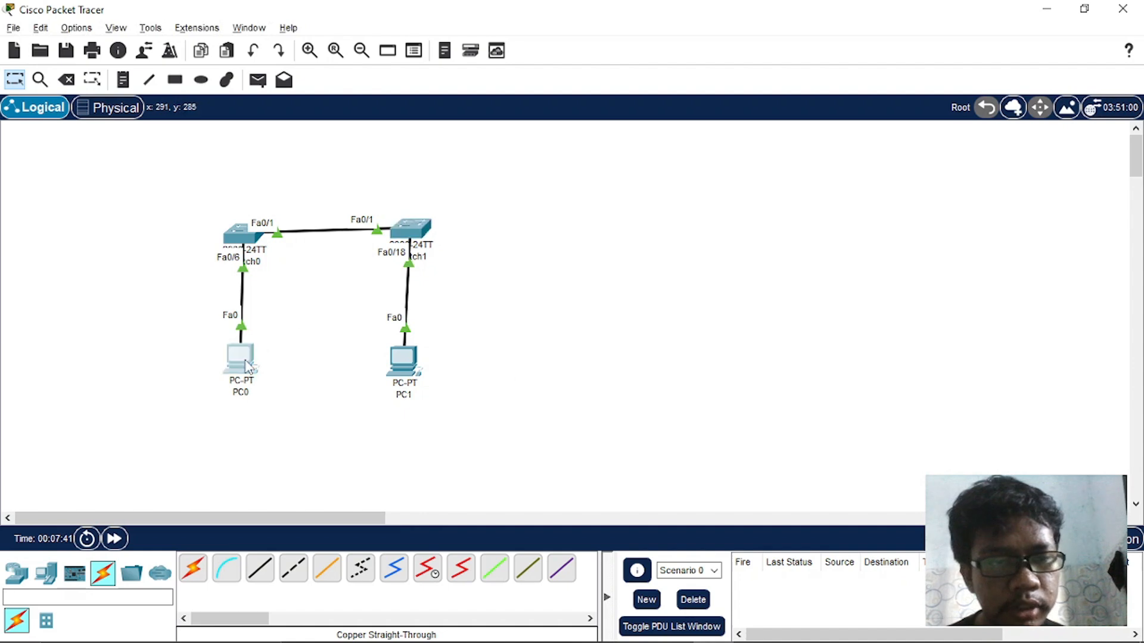
click(249, 366)
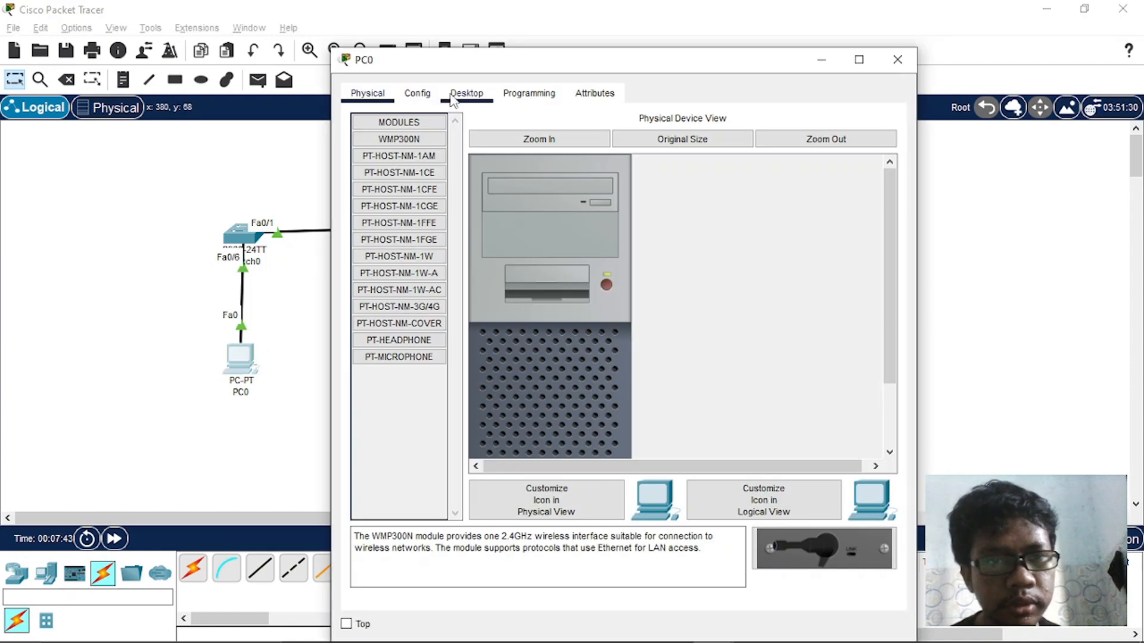
click(467, 93)
click(403, 171)
- Look up PC-A in the Word addressing table and give PC0 the static IPv4 address 192.168.1.1 with subnet mask 255.255.255.0
key(alt+Tab)
key(Tab)
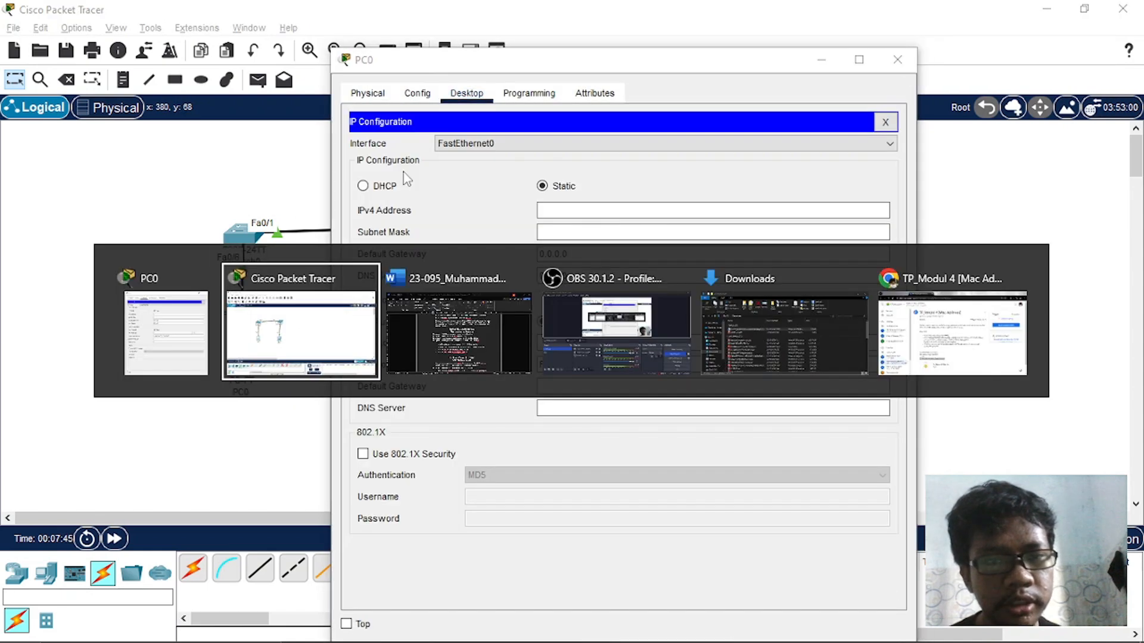
scroll(403, 173, up, 15)
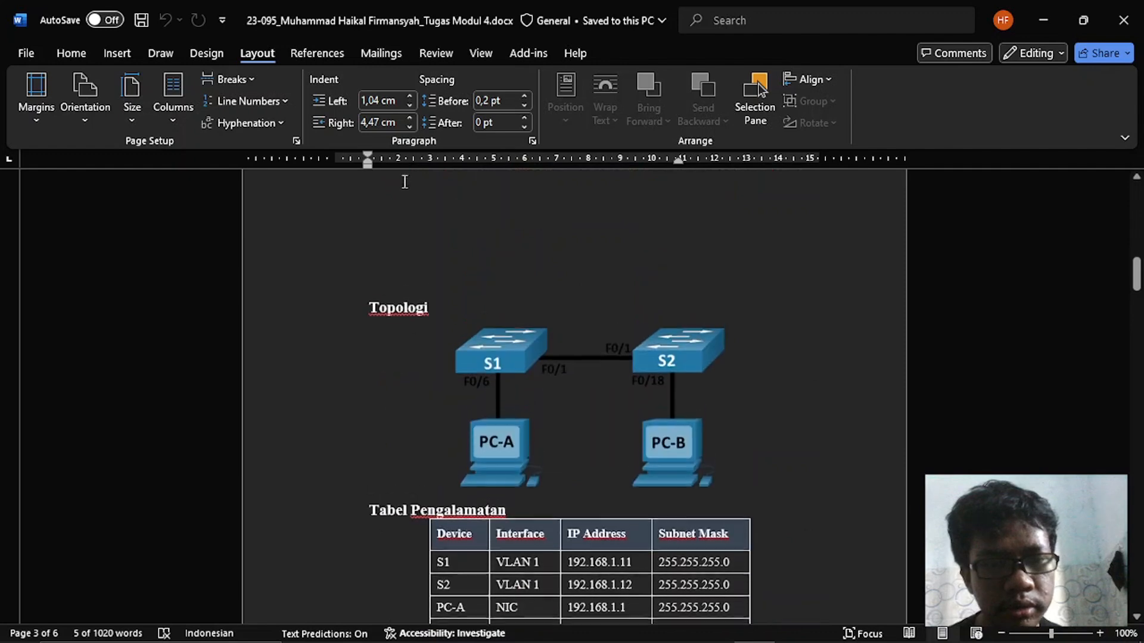
scroll(421, 438, down, 3)
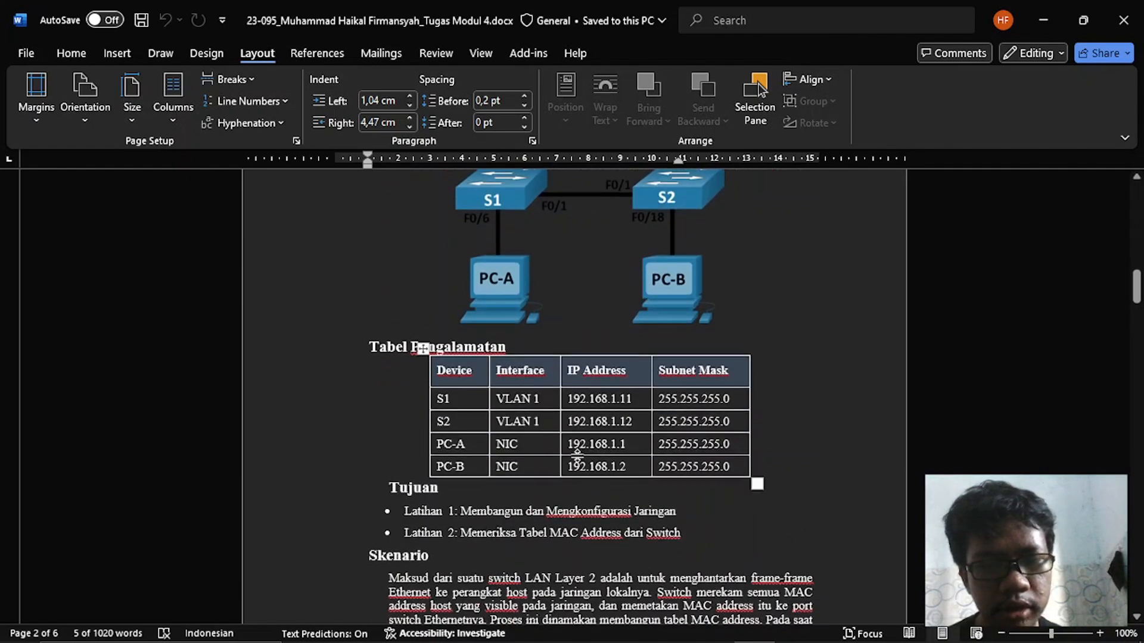
key(alt+Tab)
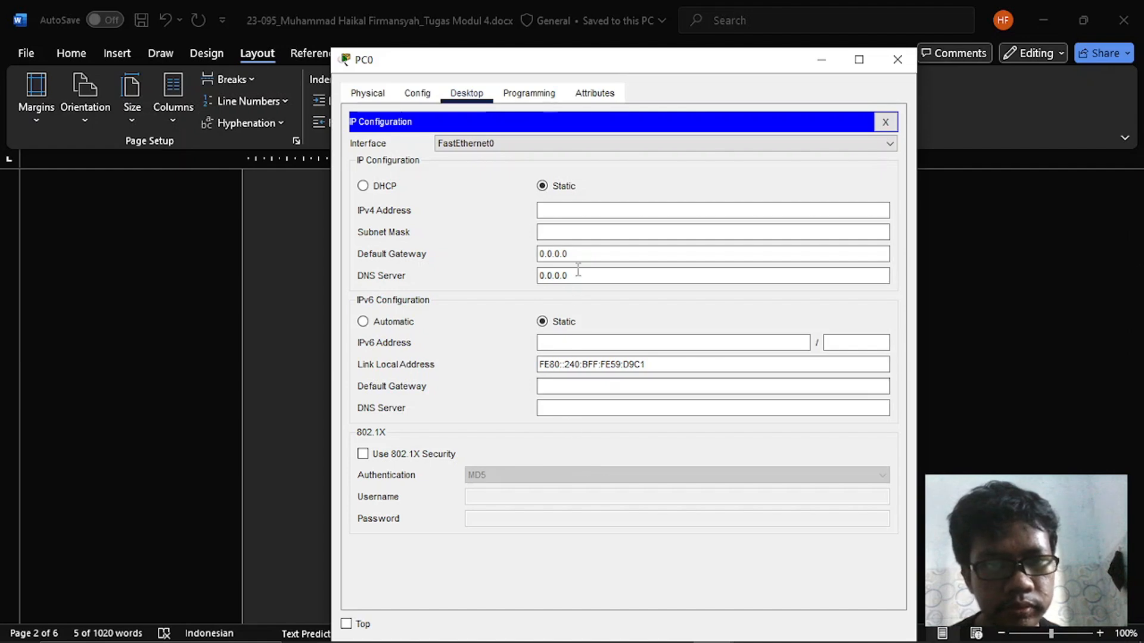
click(564, 213)
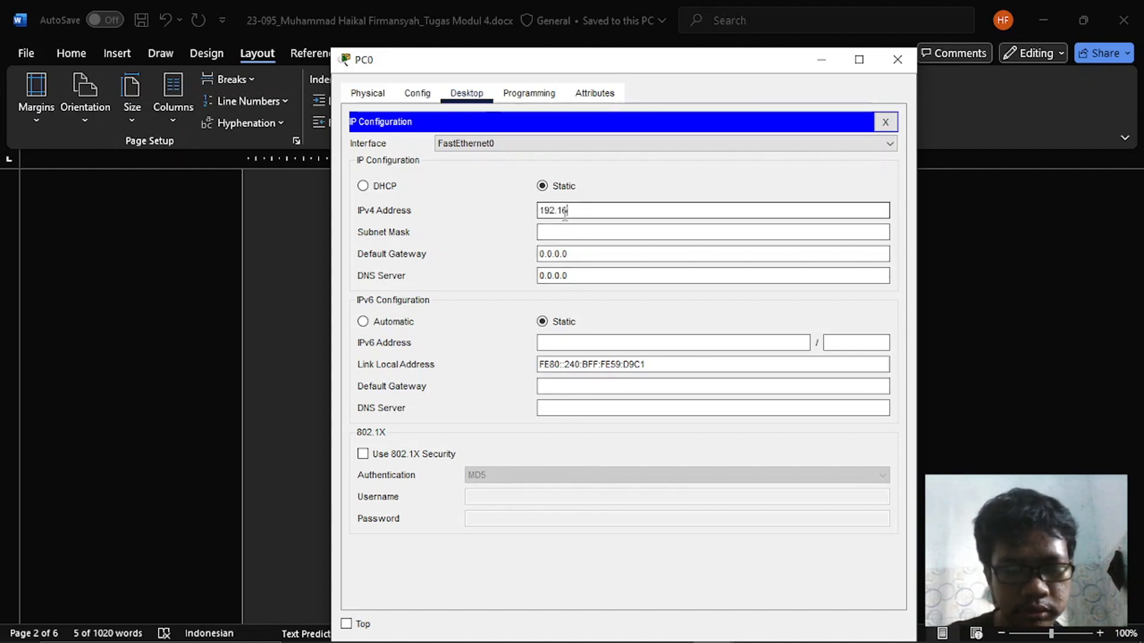
text(192.168.1.1)
key(Tab)
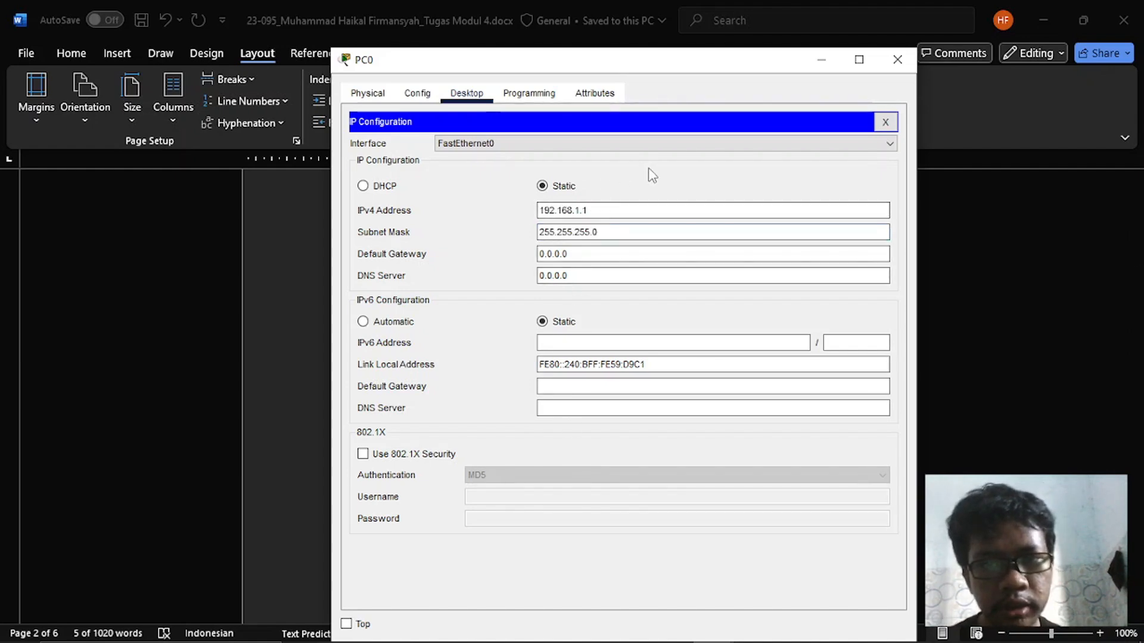
click(885, 121)
- Change PC0's display name to PC-A and close its device window
click(368, 93)
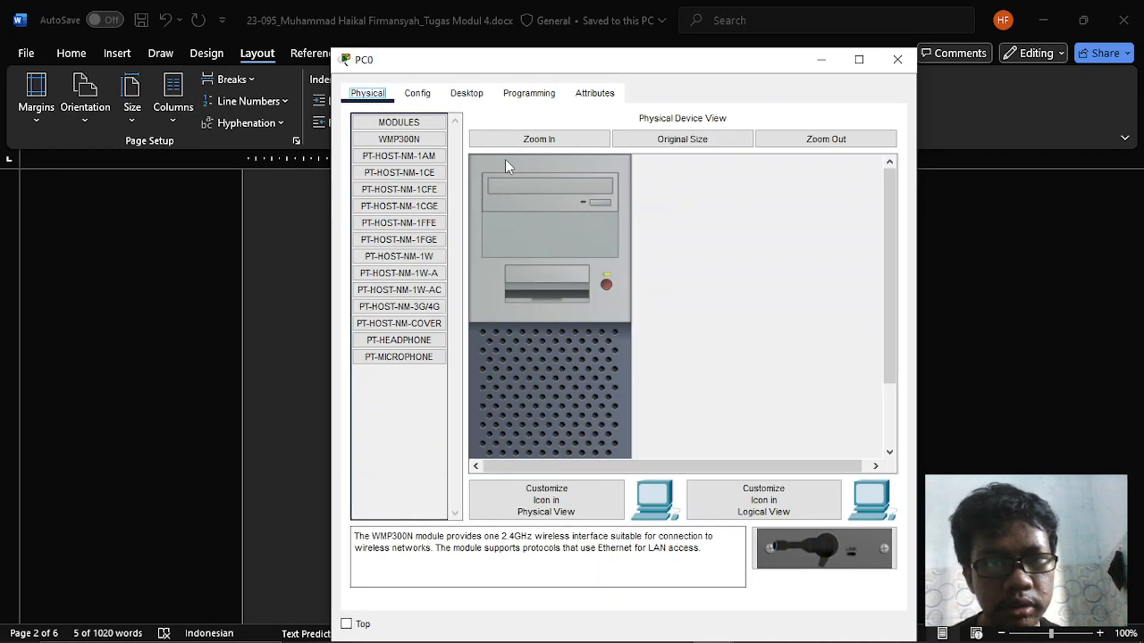
click(430, 97)
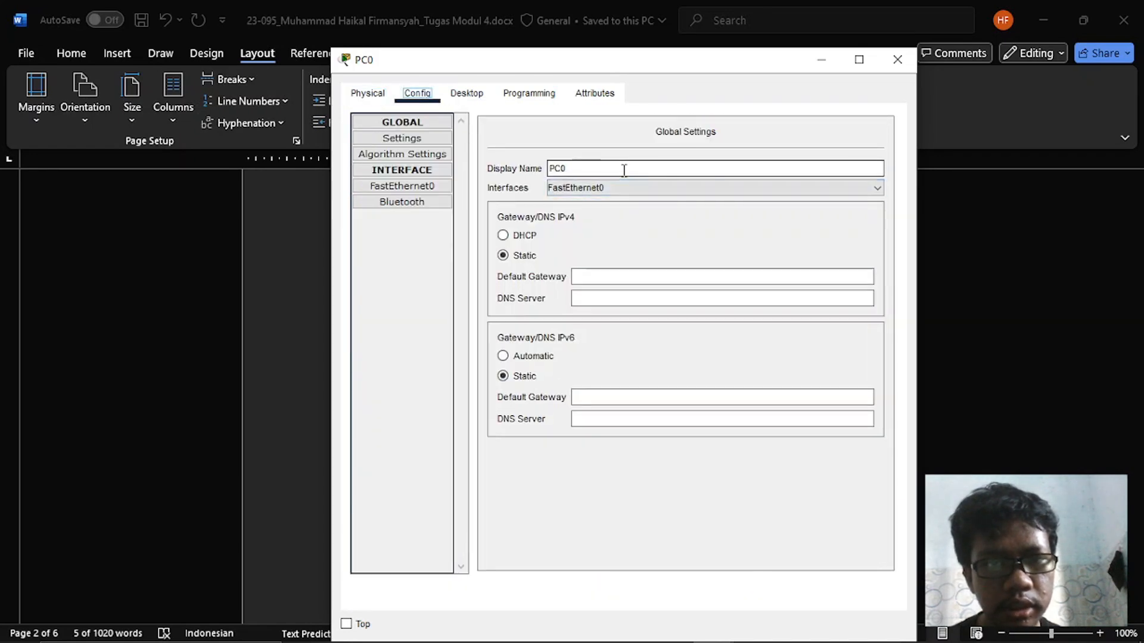
key(Left)
key(Left)
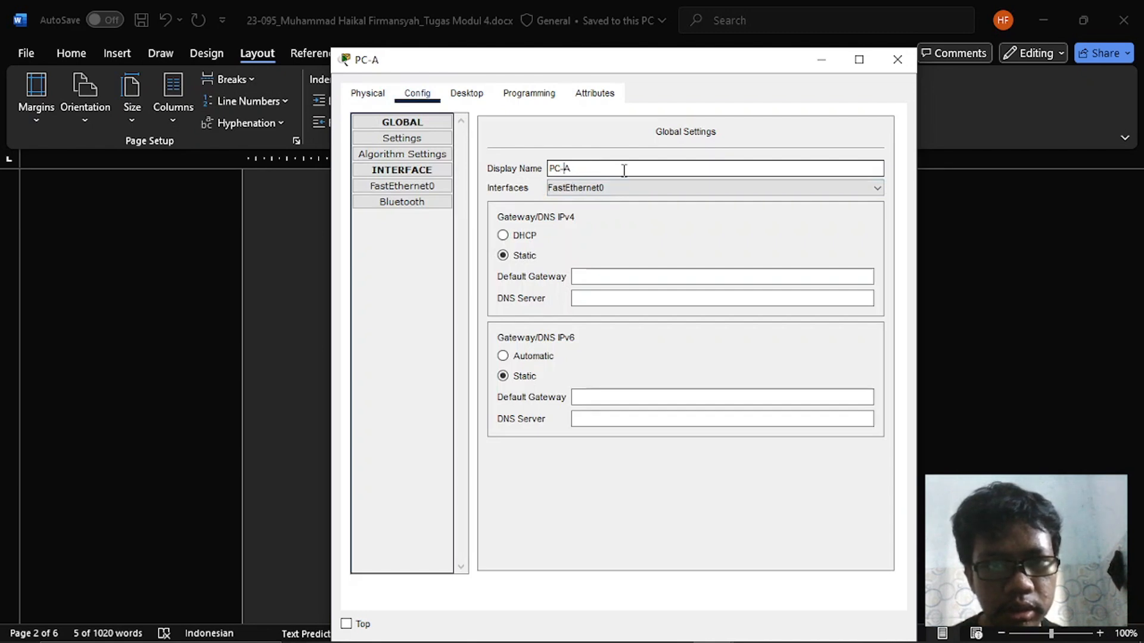
click(897, 59)
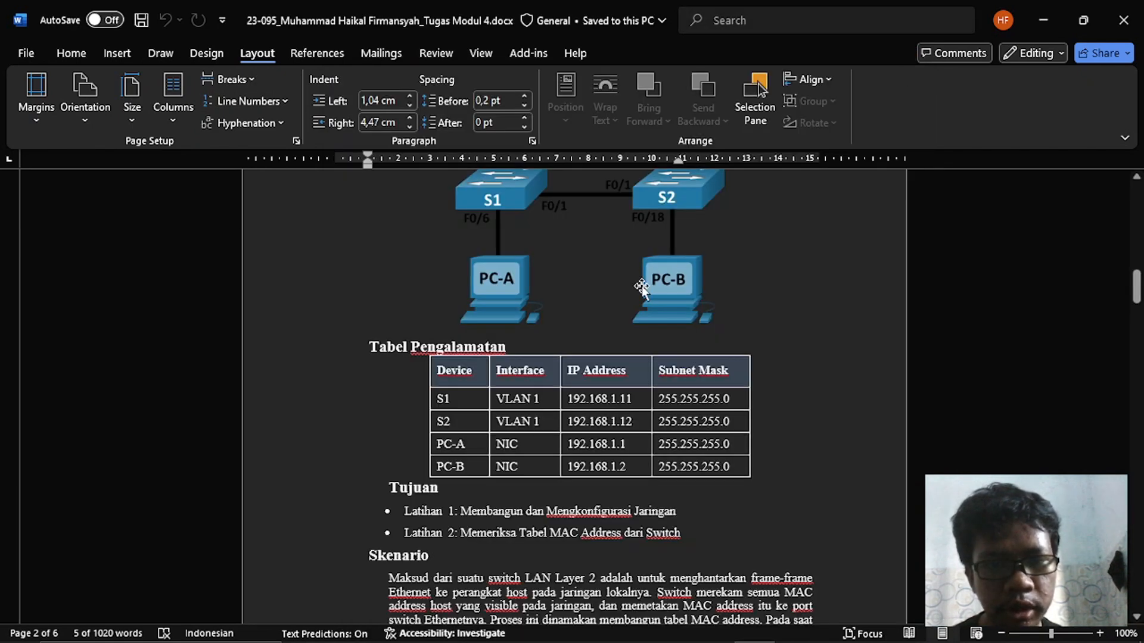
- Return to Cisco Packet Tracer and change PC1's display name to PC-B
key(alt+Tab)
click(404, 365)
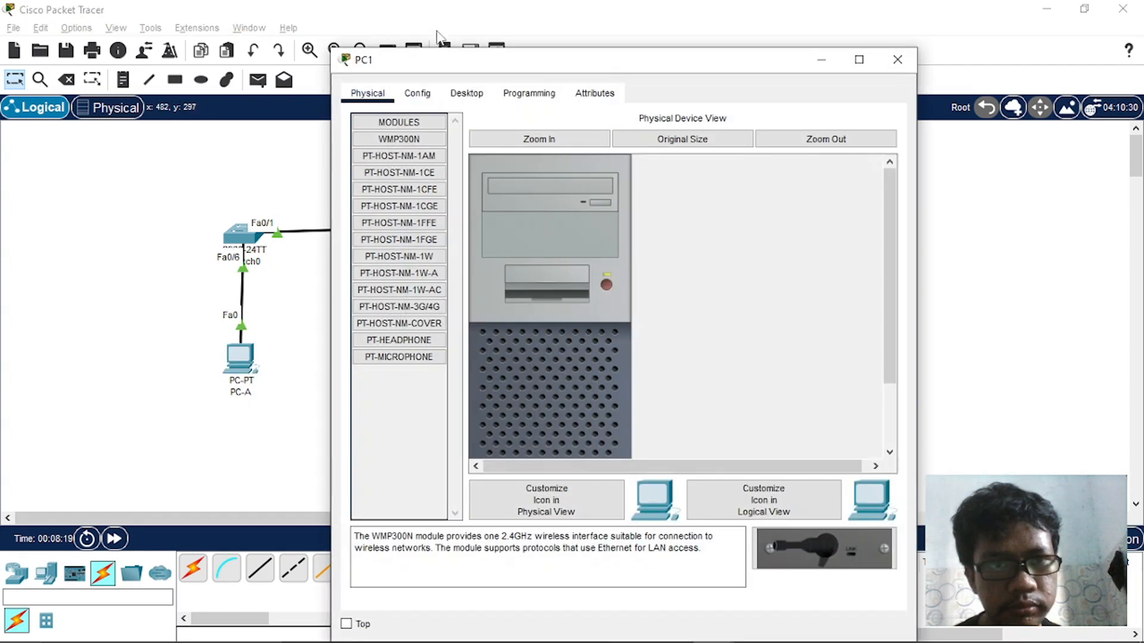
click(417, 92)
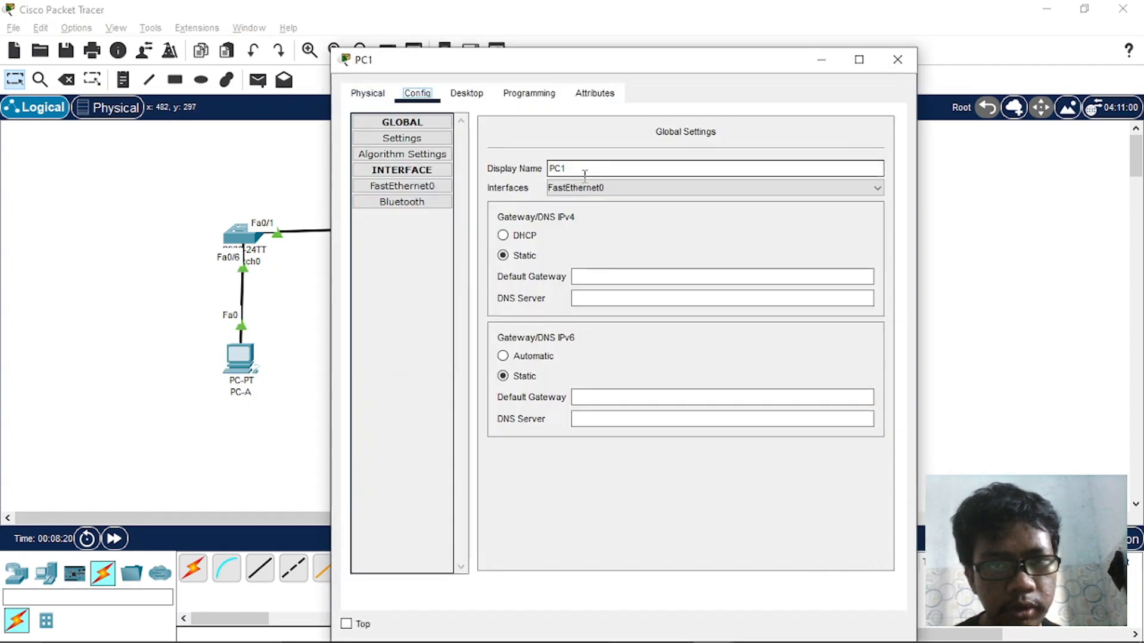
key(BackSpace)
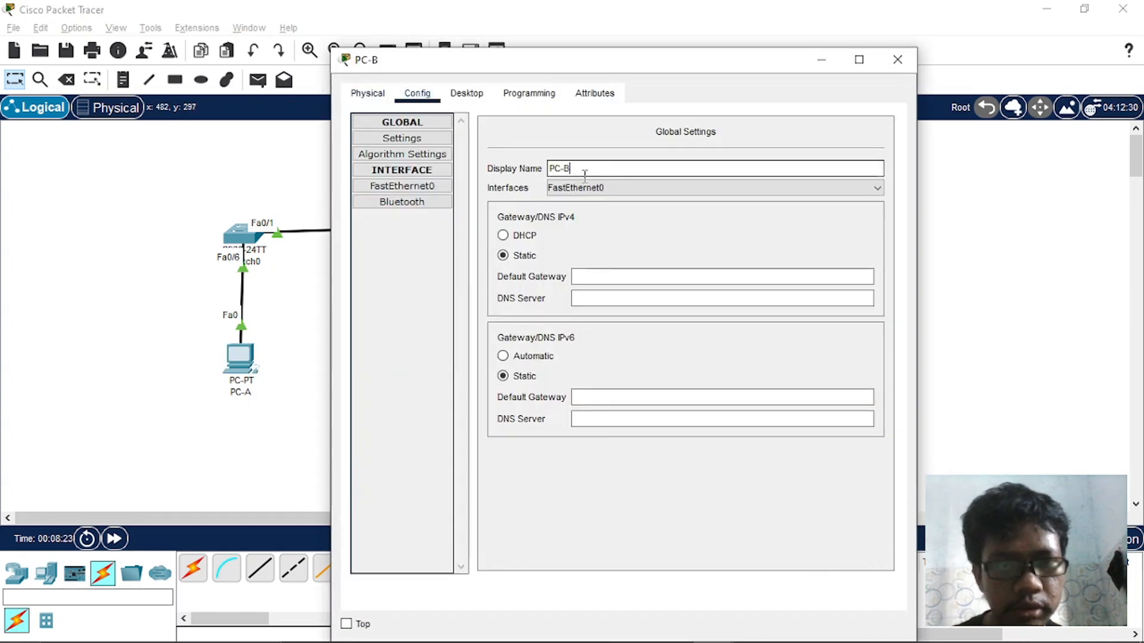
- Give PC-B the static IPv4 address 192.168.1.2 with subnet mask 255.255.255.0 and close its configuration
click(467, 93)
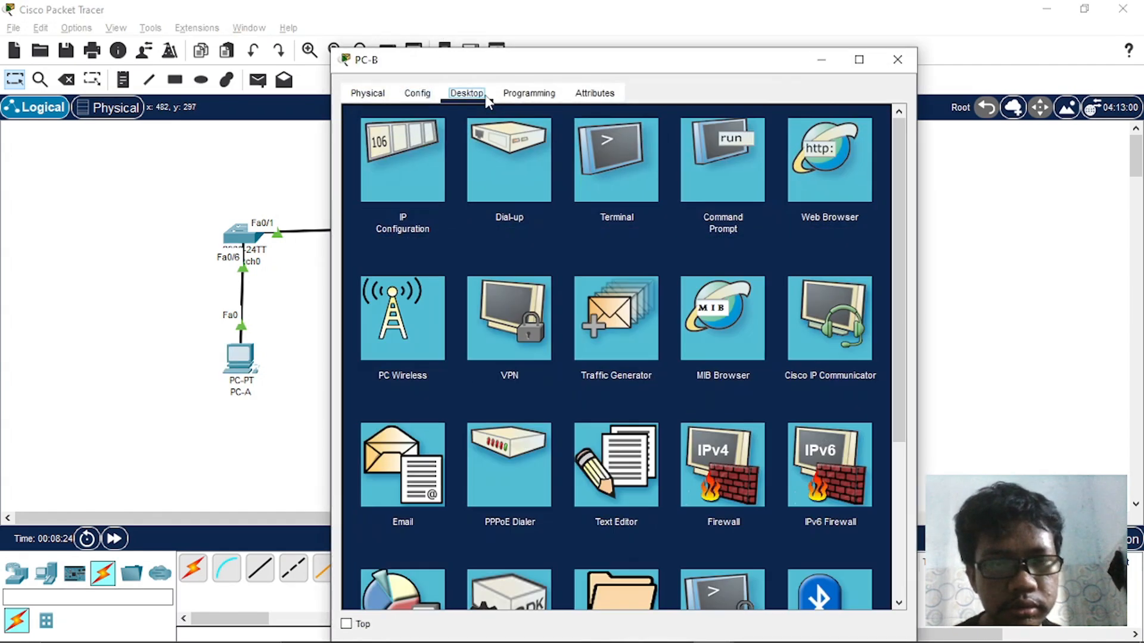
click(396, 189)
click(551, 205)
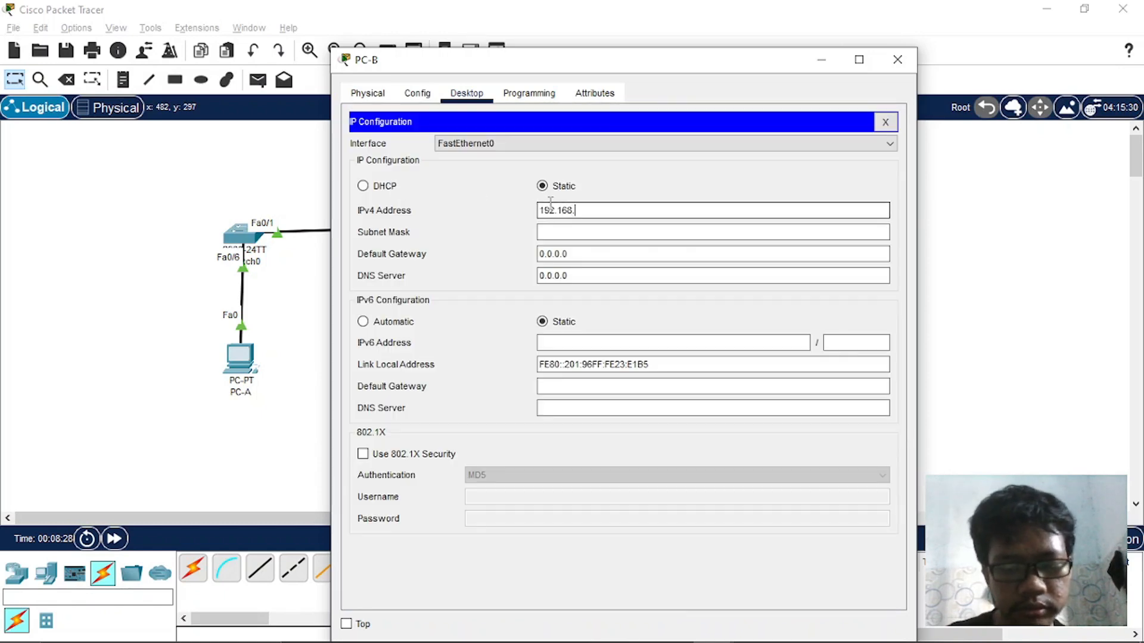
text(192.168.1.2)
key(Tab)
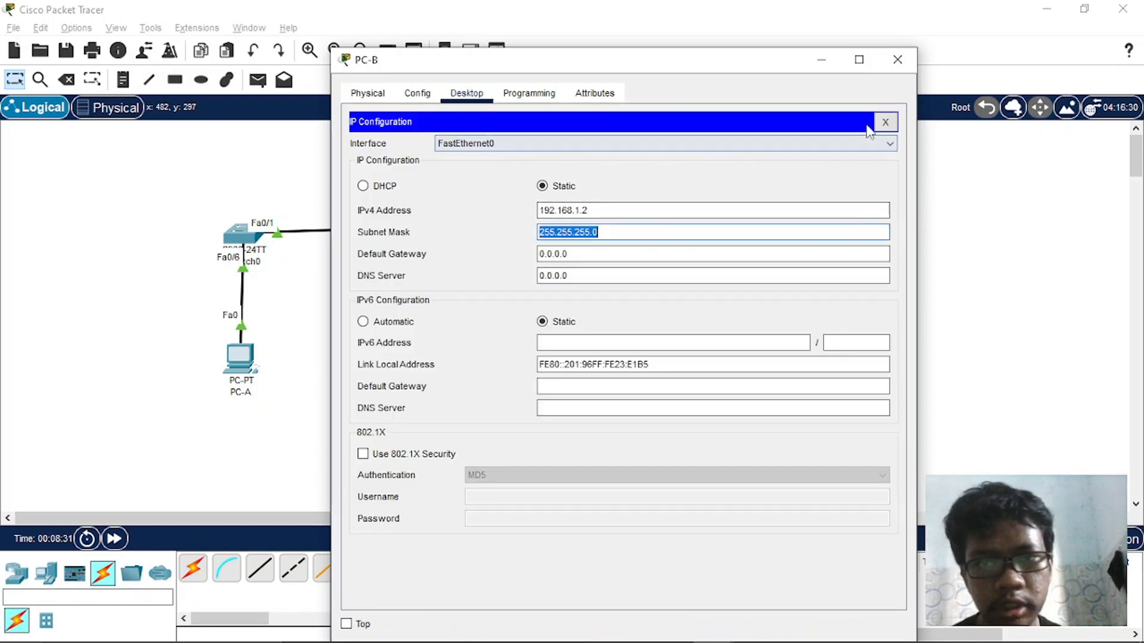
click(885, 121)
- Switch to the Word assignment and find the remaining Latihan 1 steps after the PC host configuration
key(alt+Tab)
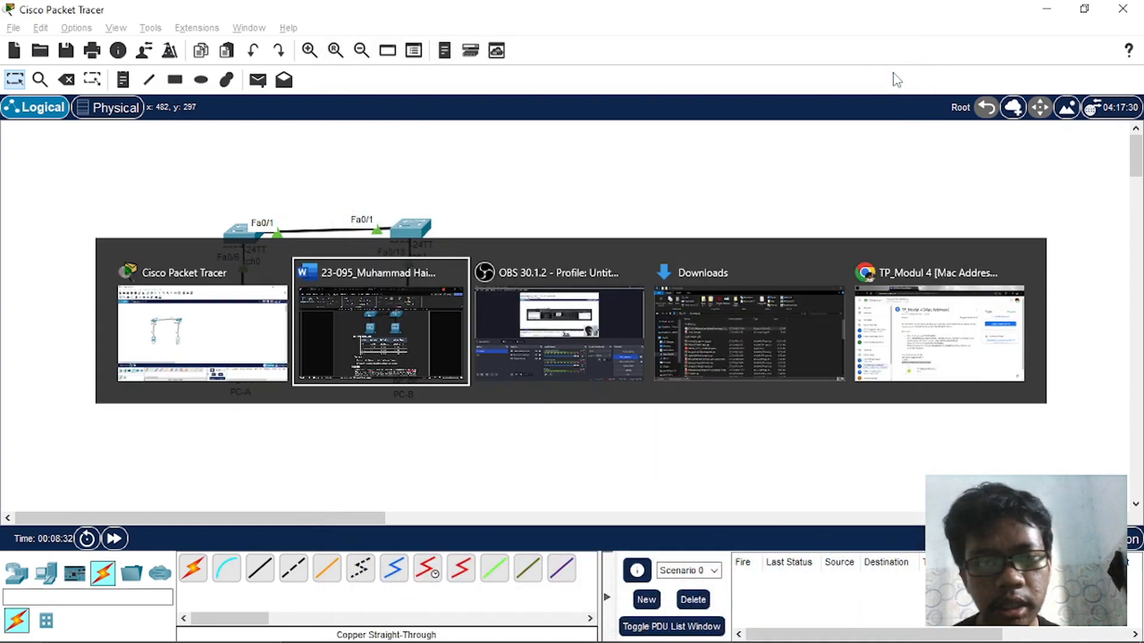
scroll(753, 314, down, 15)
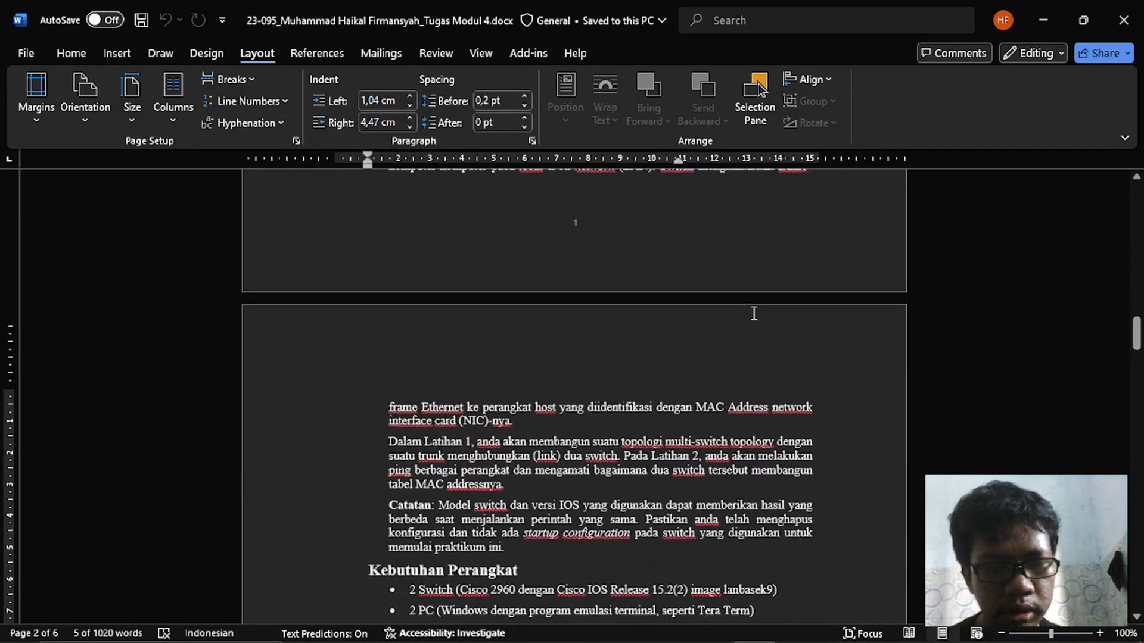
scroll(747, 322, down, 3)
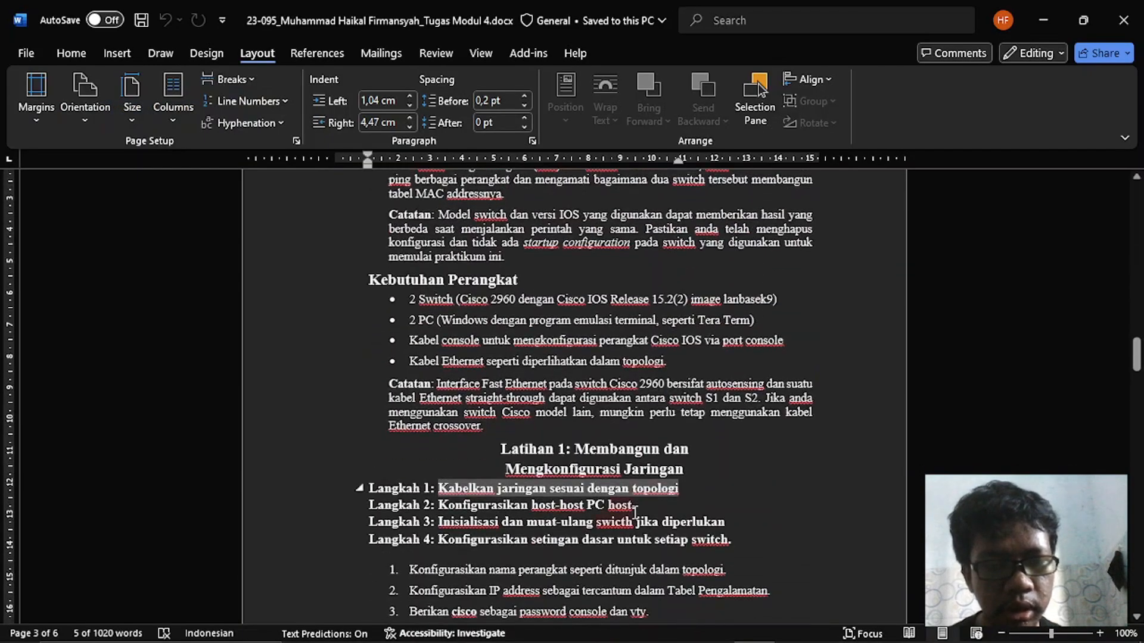
- Switch back to Cisco Packet Tracer and nudge Switch0 slightly up so its cables to PC-A and Switch1 run straighter
scroll(517, 519, down, 3)
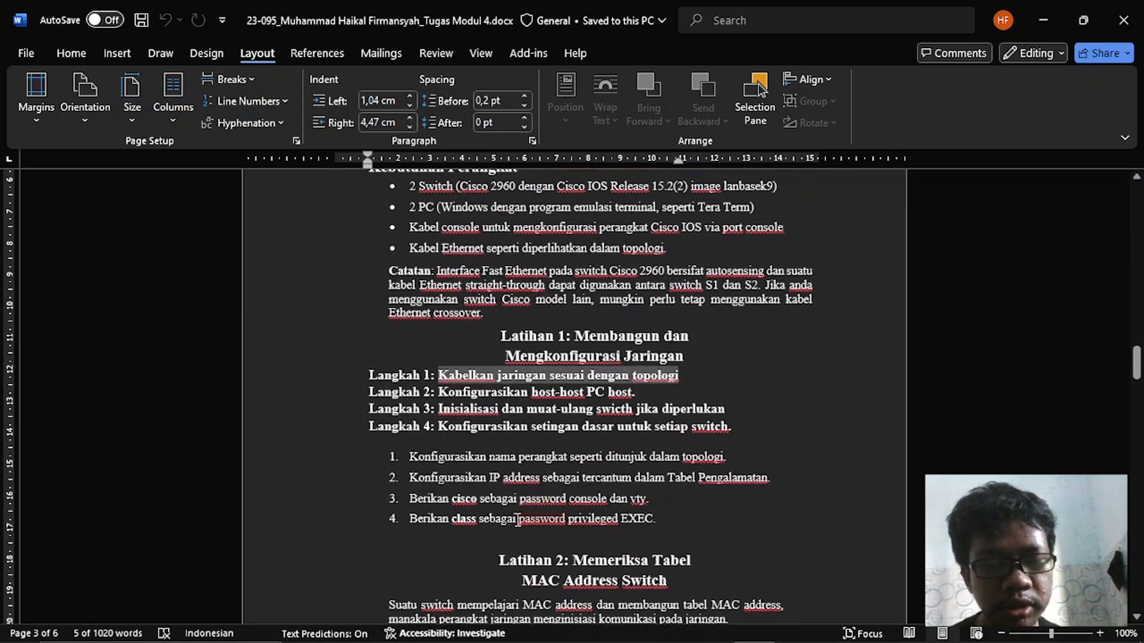
key(alt+Tab)
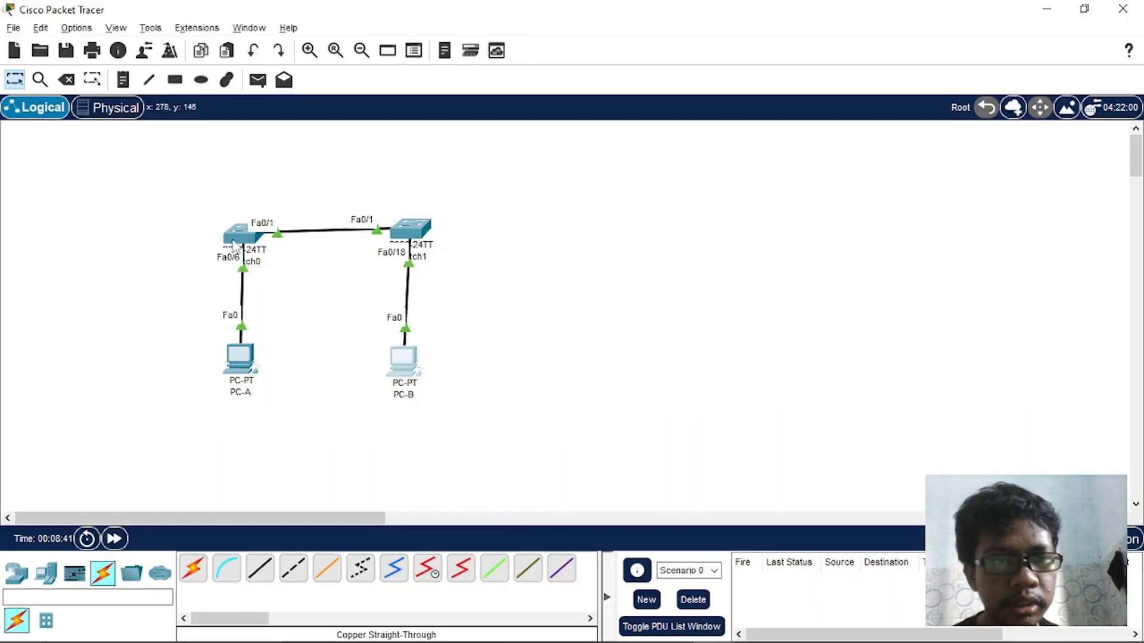
click(230, 241)
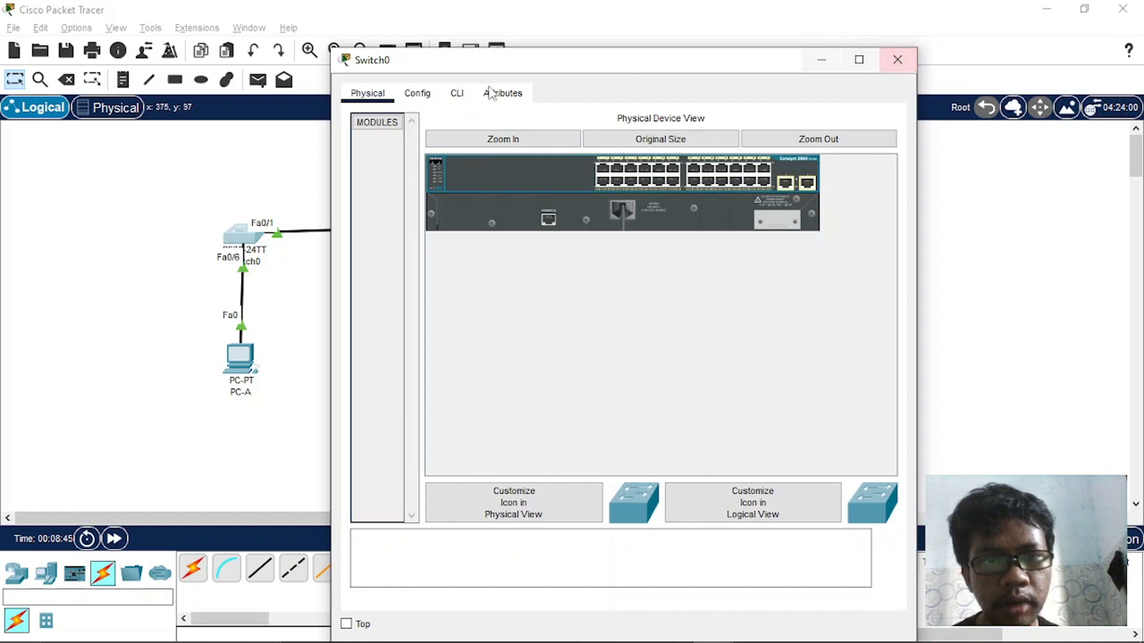
click(898, 59)
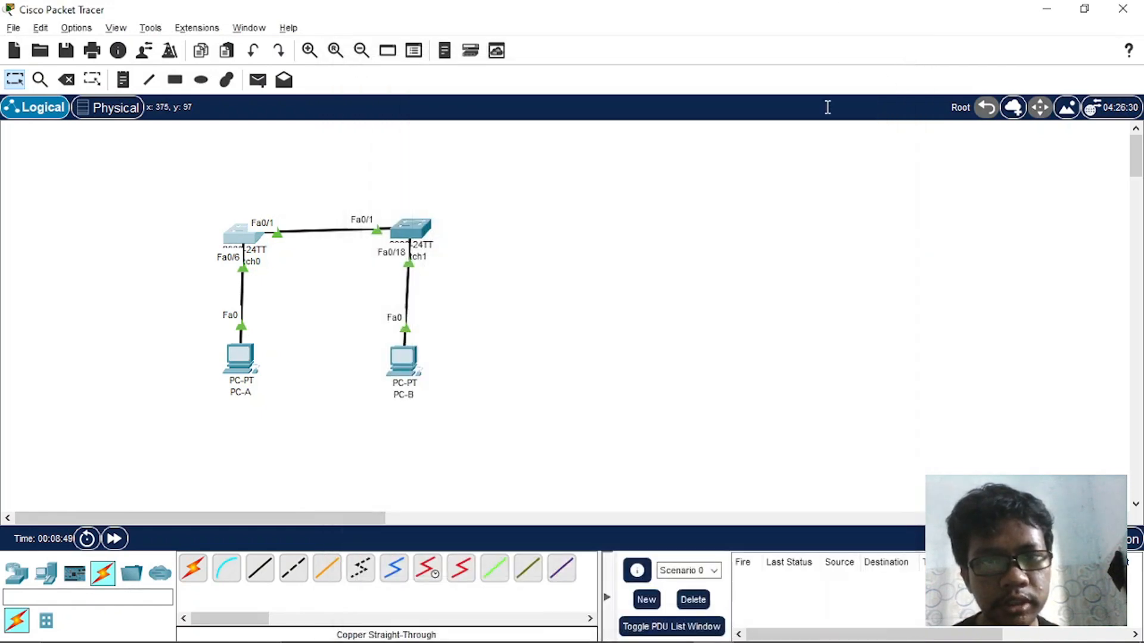
drag(245, 236, 243, 230)
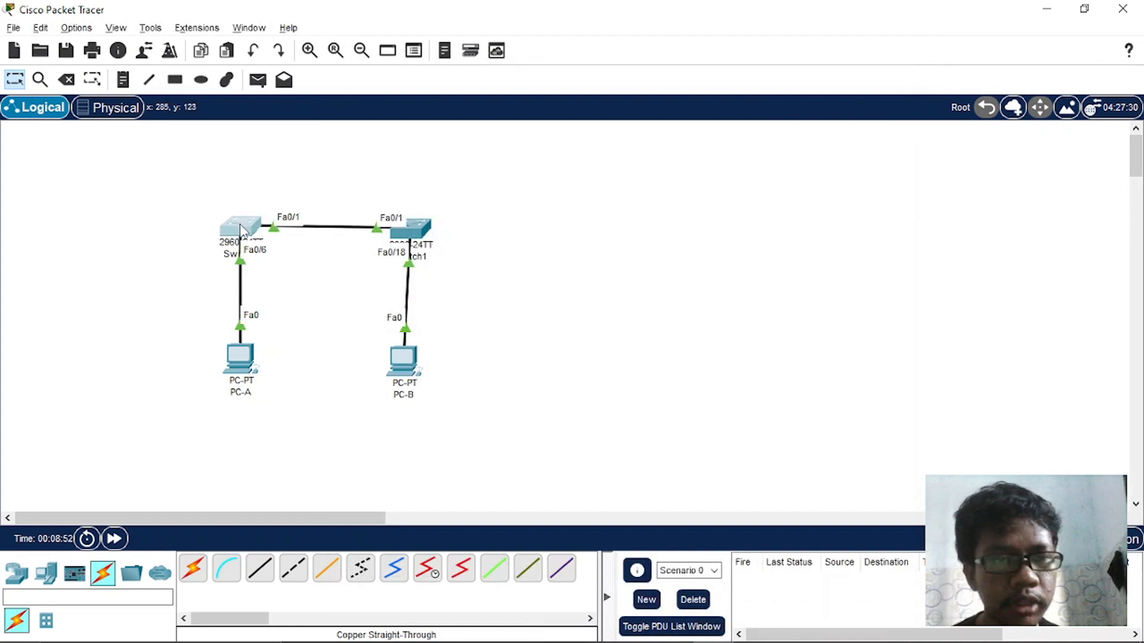
- Switch to the Word assignment and review the Kebutuhan Perangkat cable requirements and the Latihan 1 steps
key(alt+Tab)
scroll(484, 421, down, 1)
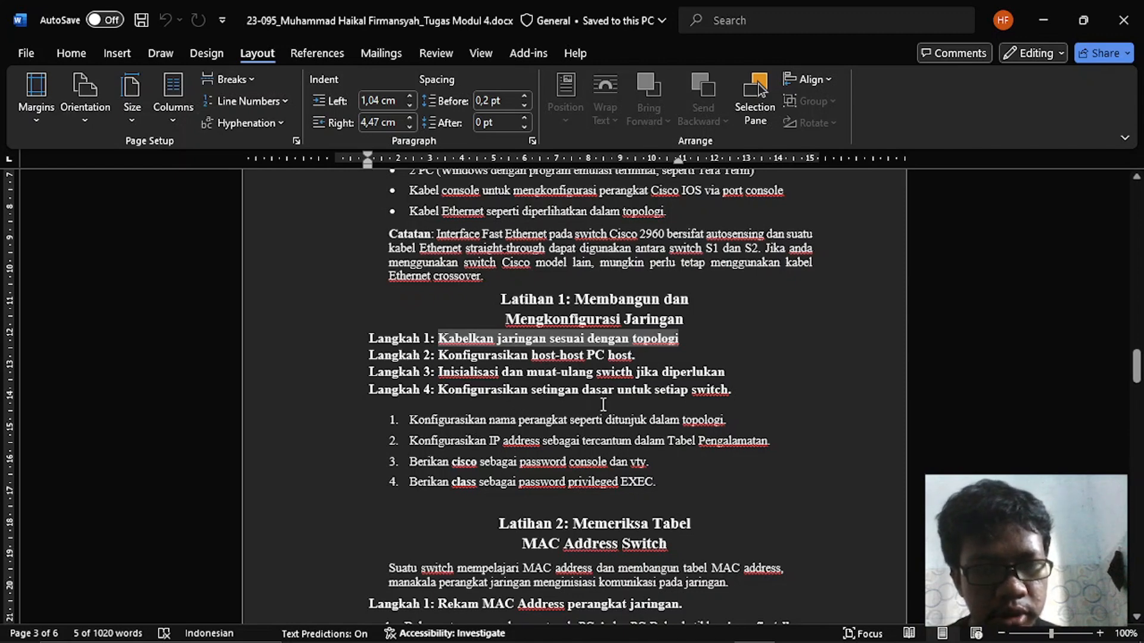
scroll(603, 405, down, 1)
scroll(602, 404, up, 2)
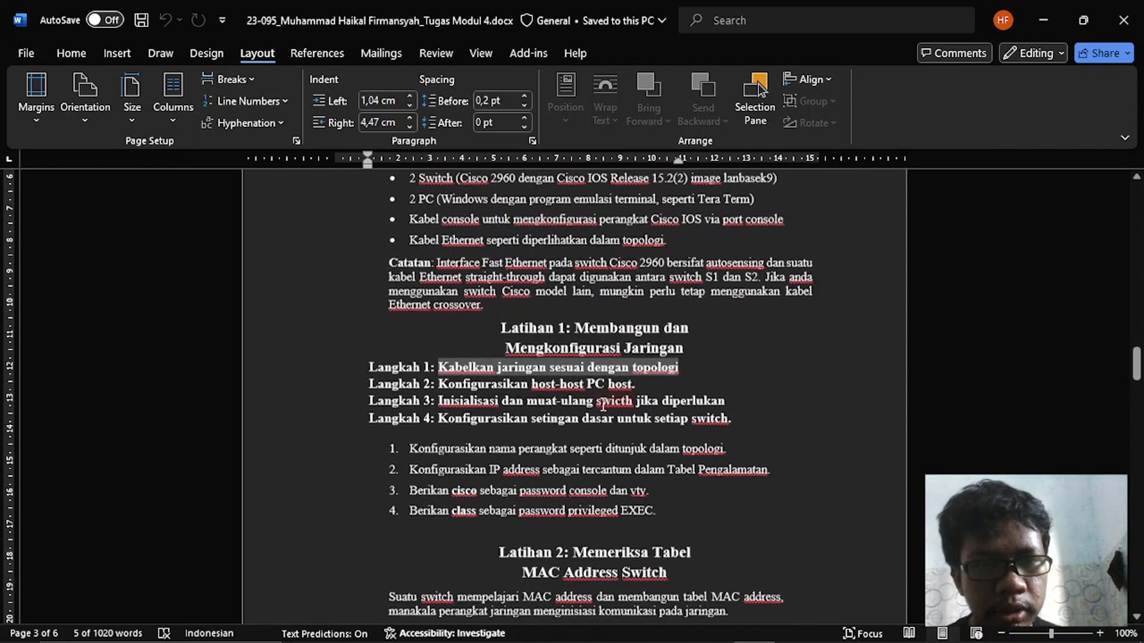
scroll(603, 404, up, 2)
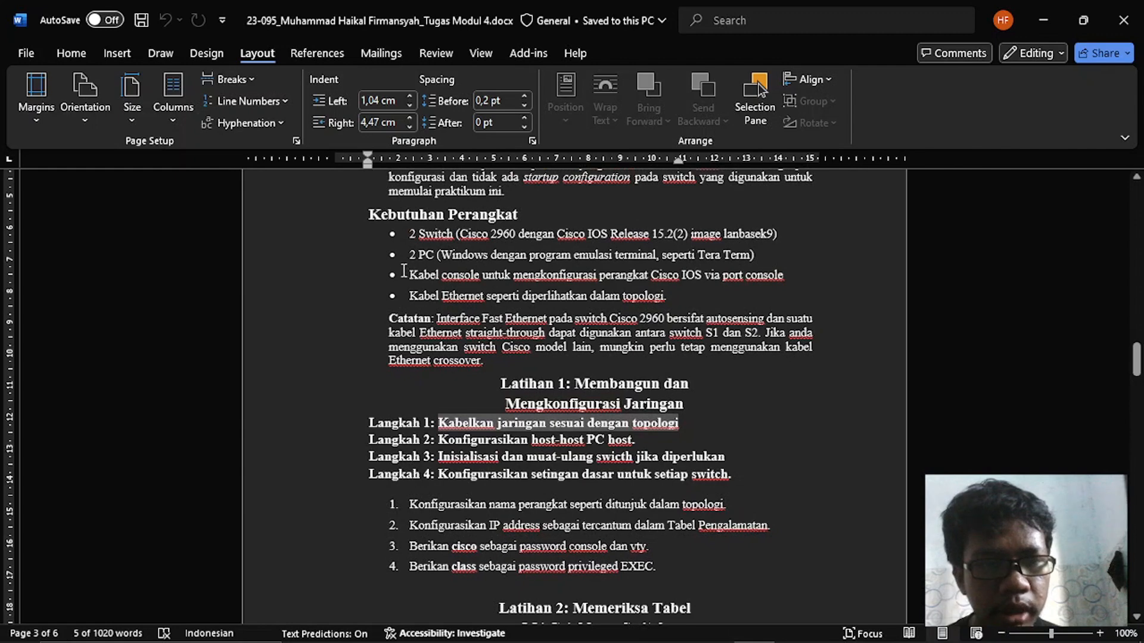
drag(405, 275, 781, 282)
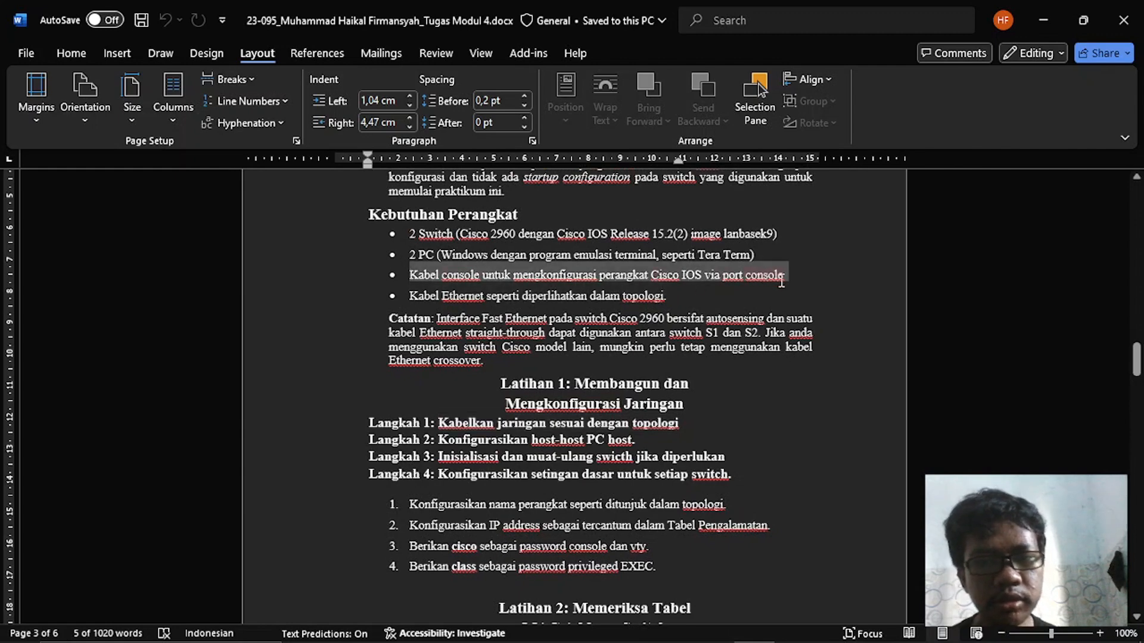
click(714, 295)
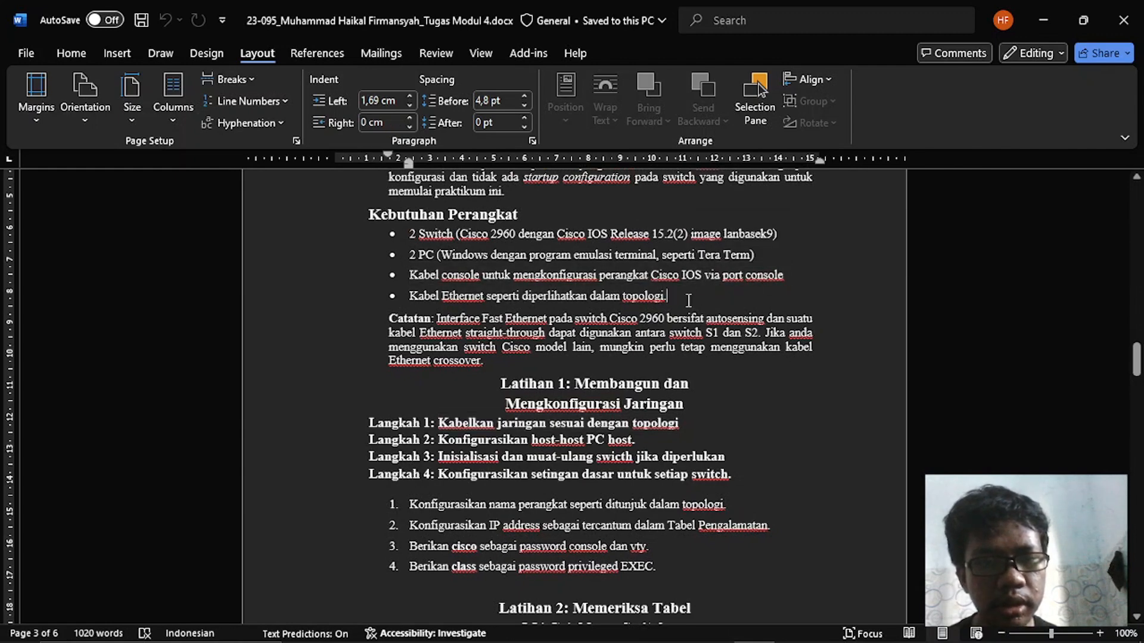
- Return to Cisco Packet Tracer and connect PC-A's RS 232 port to Switch0's Console port with a console cable
key(alt+Tab)
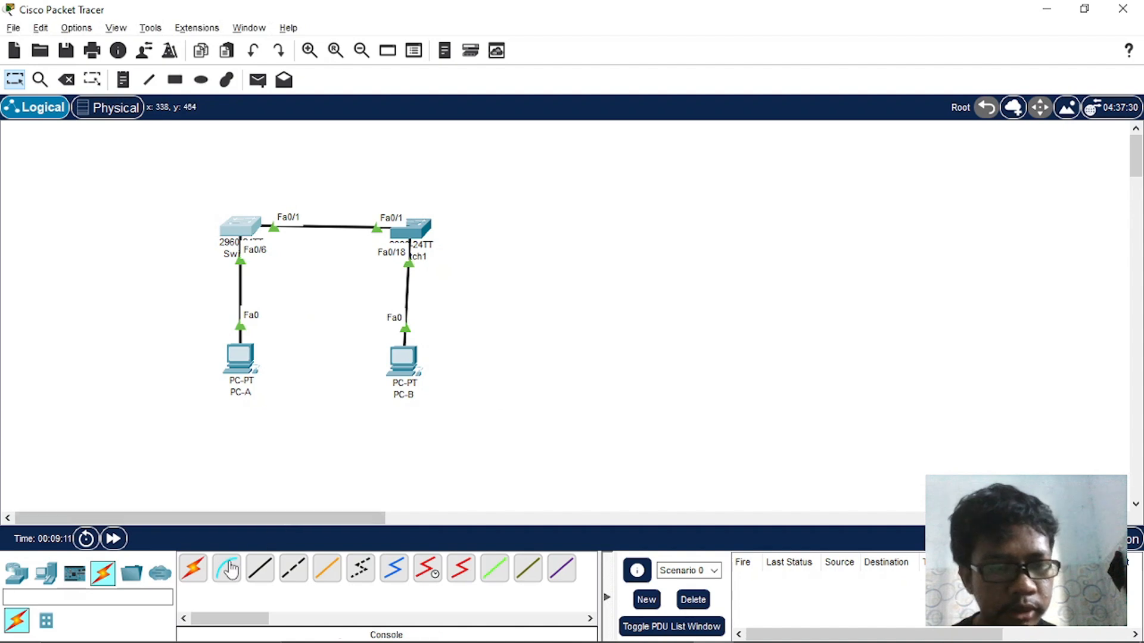
click(226, 569)
click(241, 356)
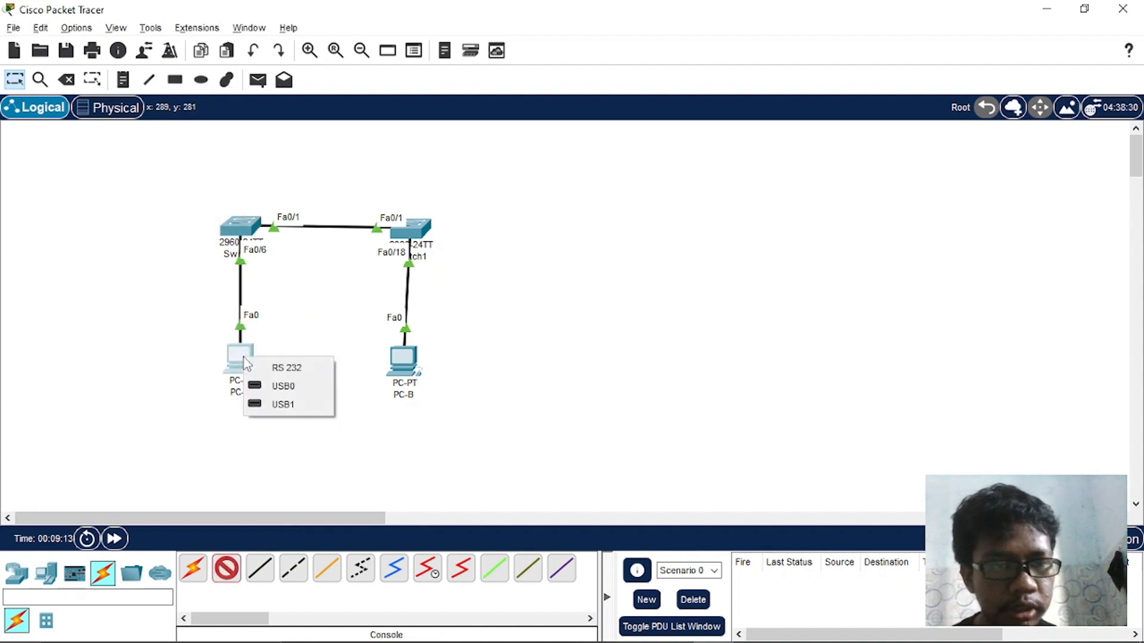
click(287, 368)
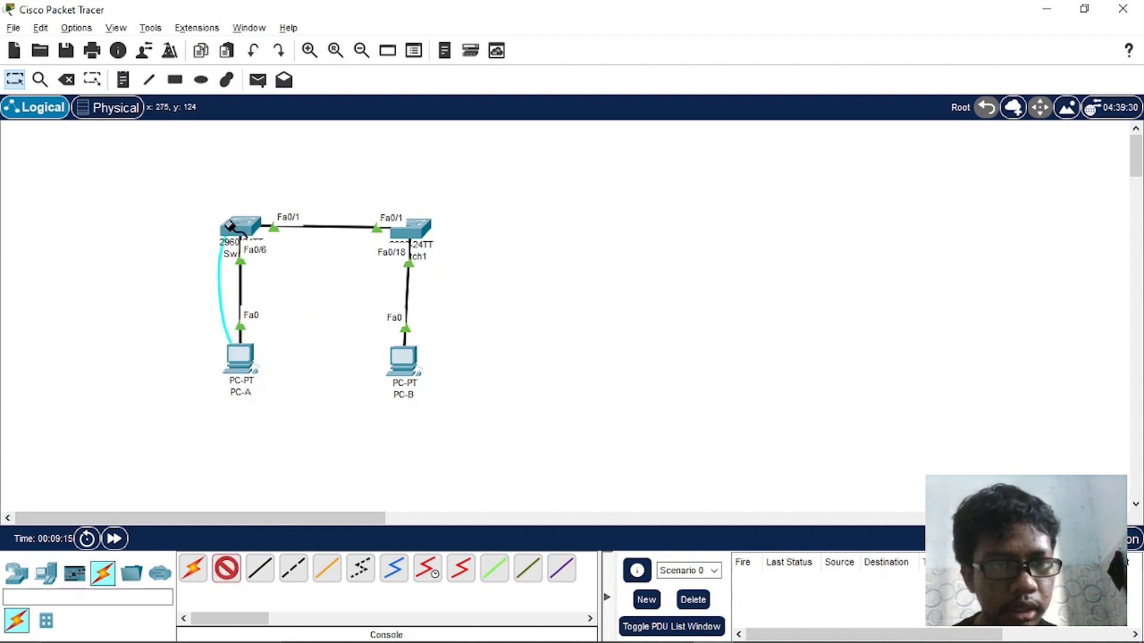
click(234, 230)
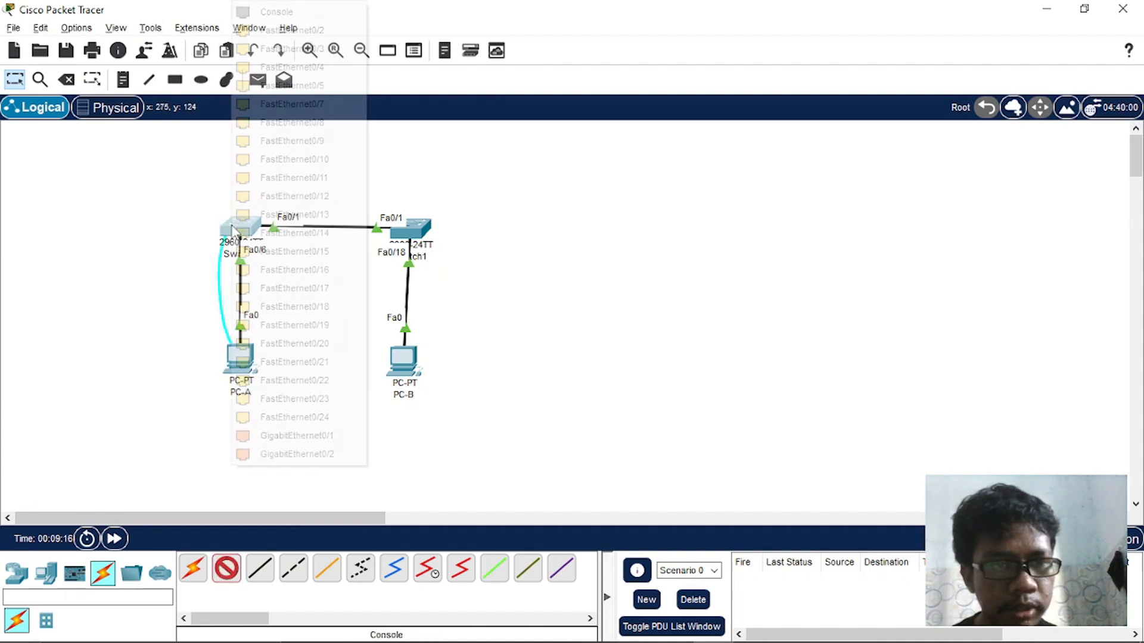
click(273, 12)
- Connect PC-B's RS 232 port to Switch1's Console port with a console cable
click(226, 569)
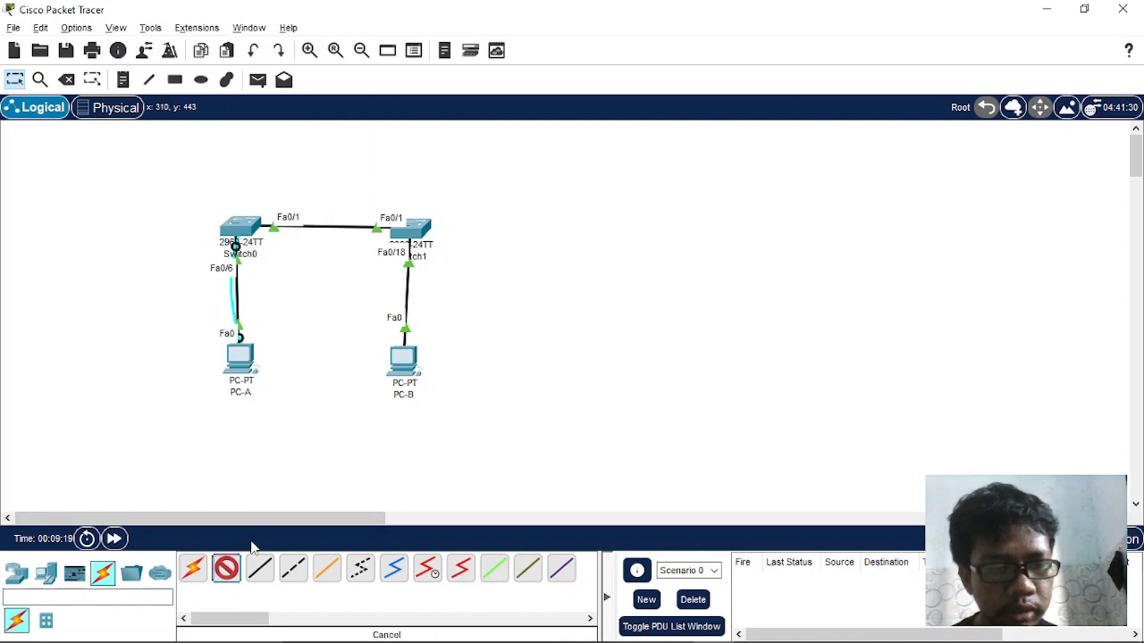
click(420, 375)
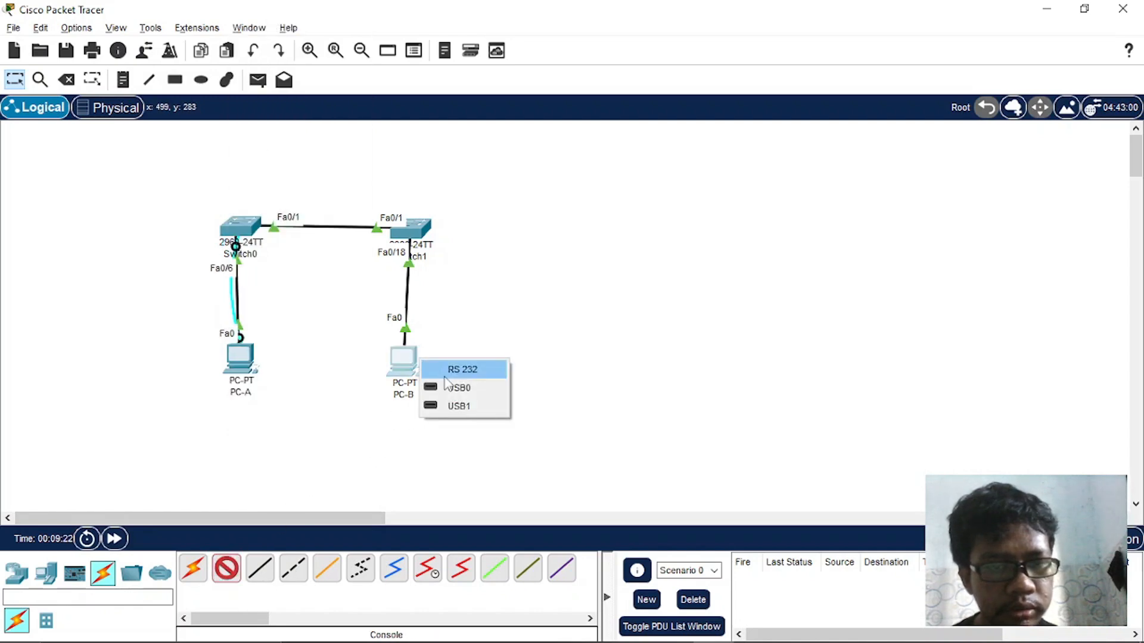
click(461, 370)
click(420, 226)
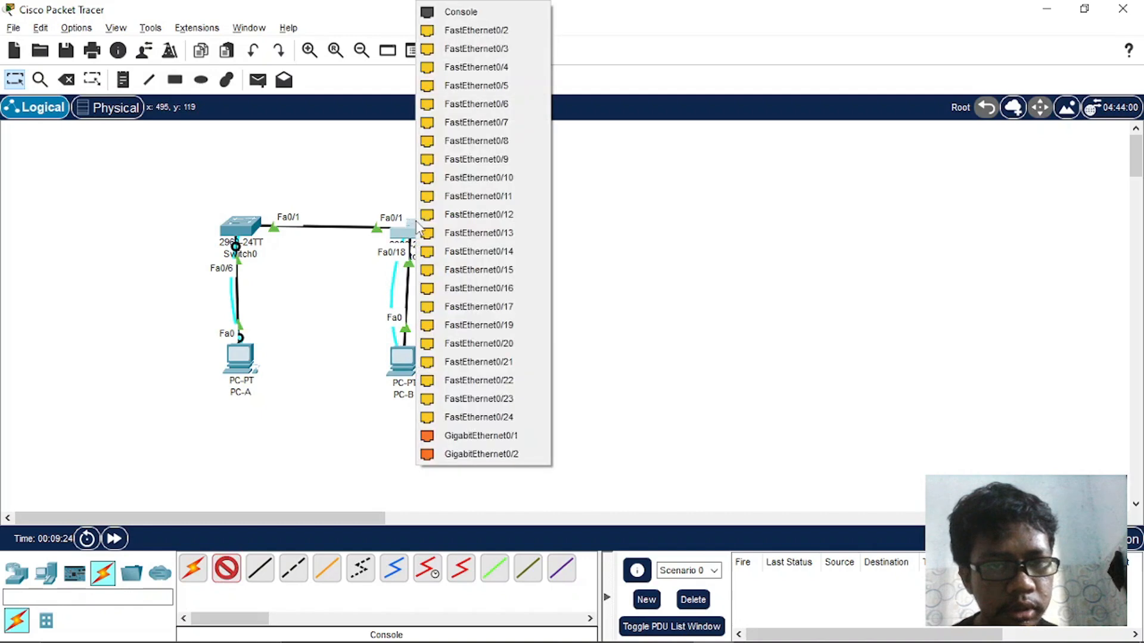
click(463, 11)
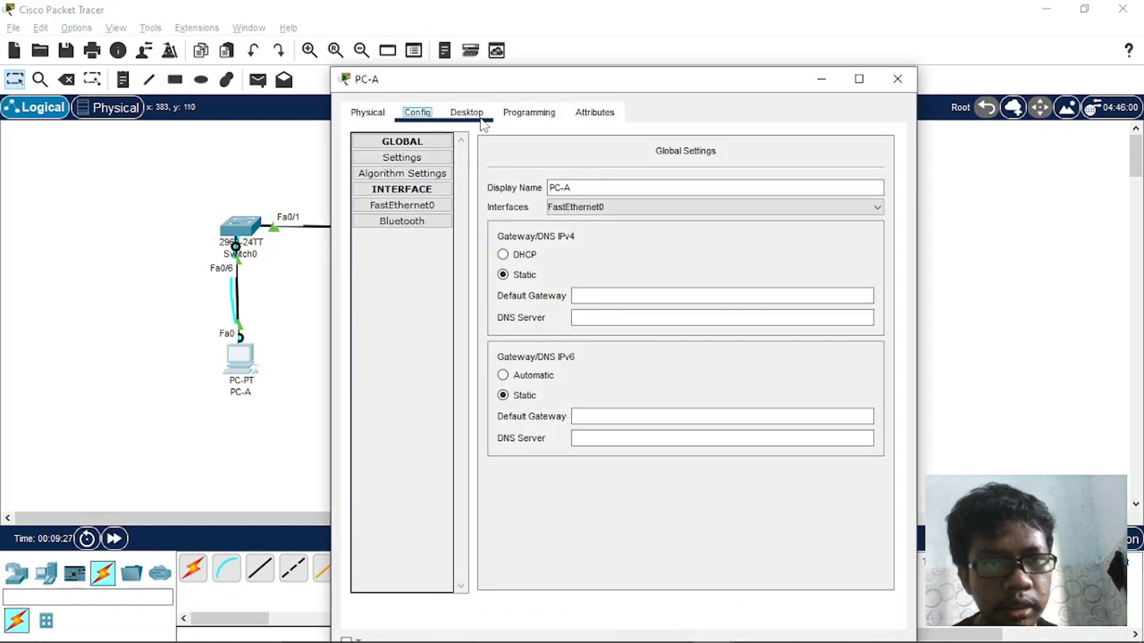
- Open PC-A's Terminal with the default port configuration and start the console session on its switch
click(467, 113)
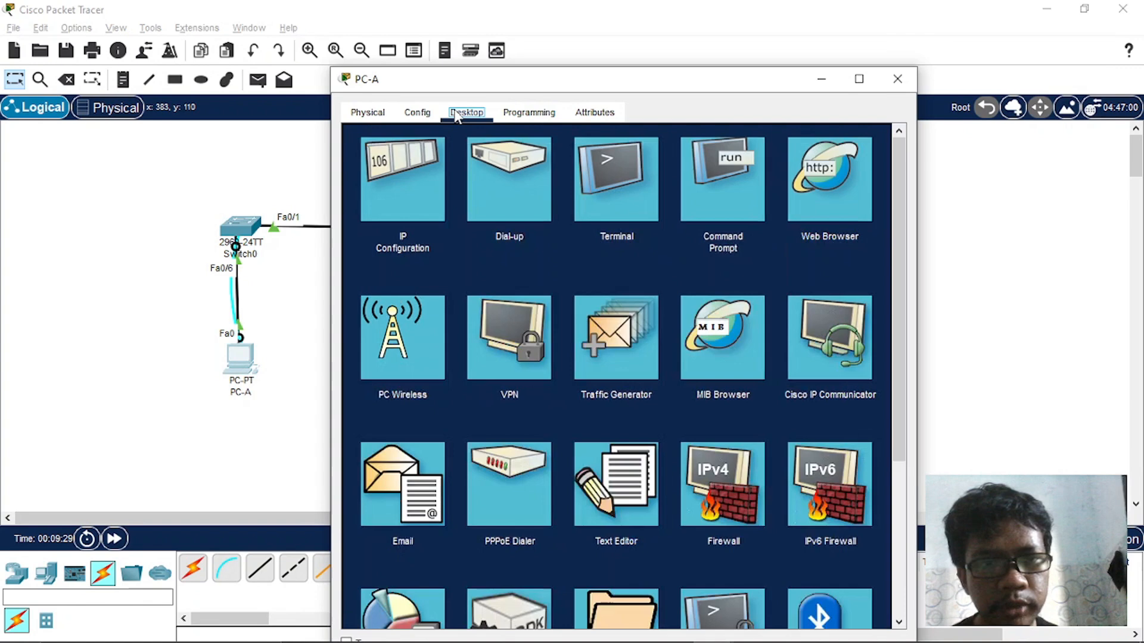
click(603, 191)
key(alt+Tab)
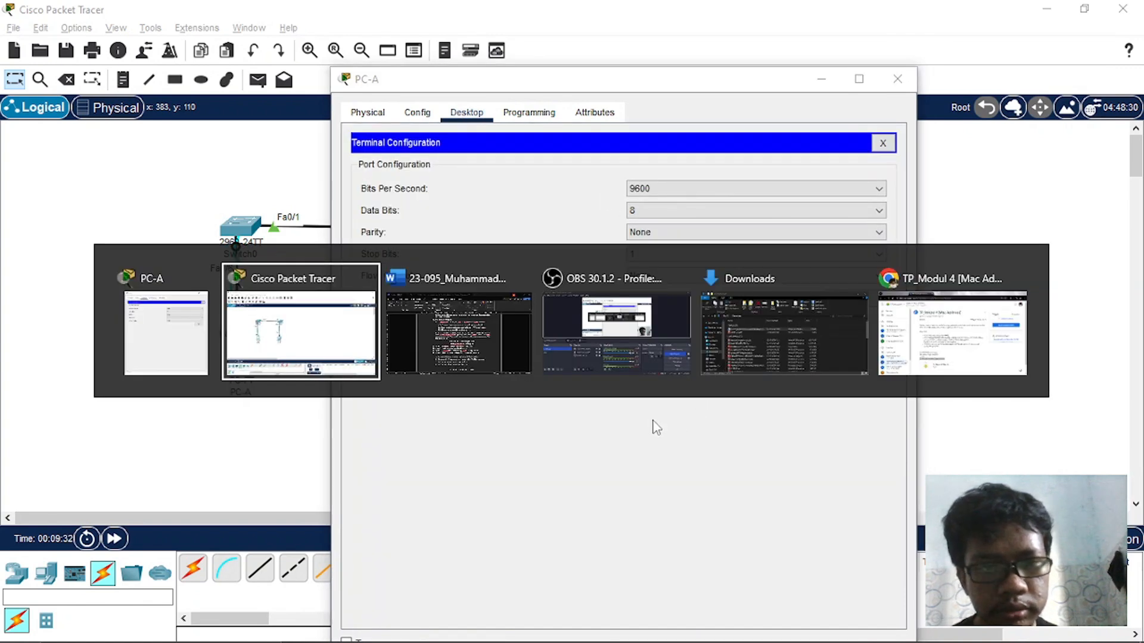
key(alt+Tab)
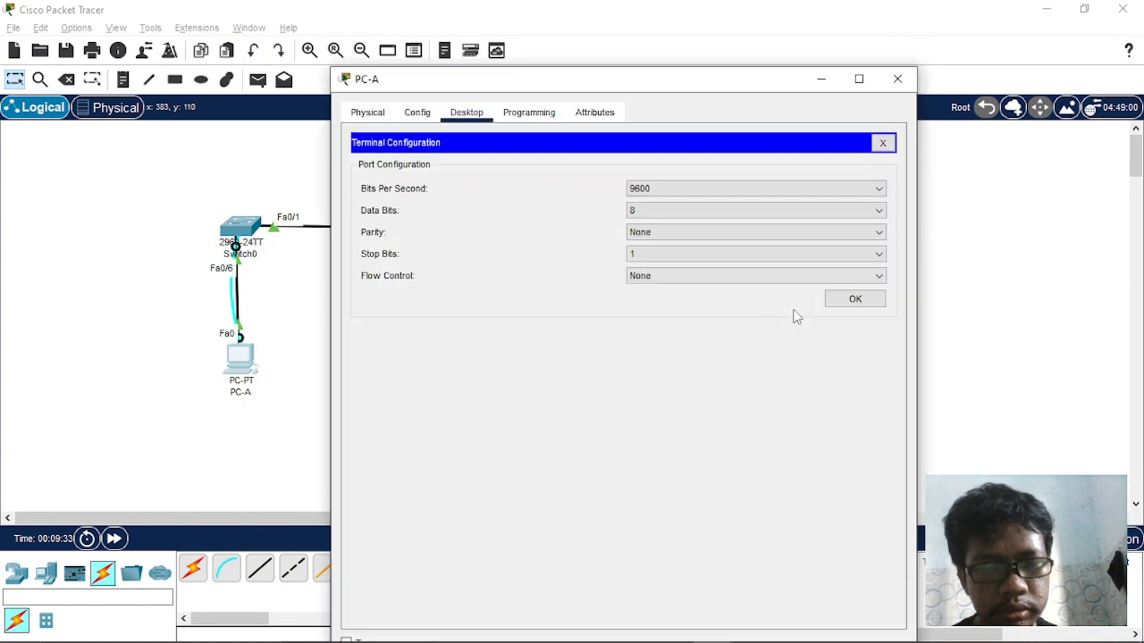
click(856, 299)
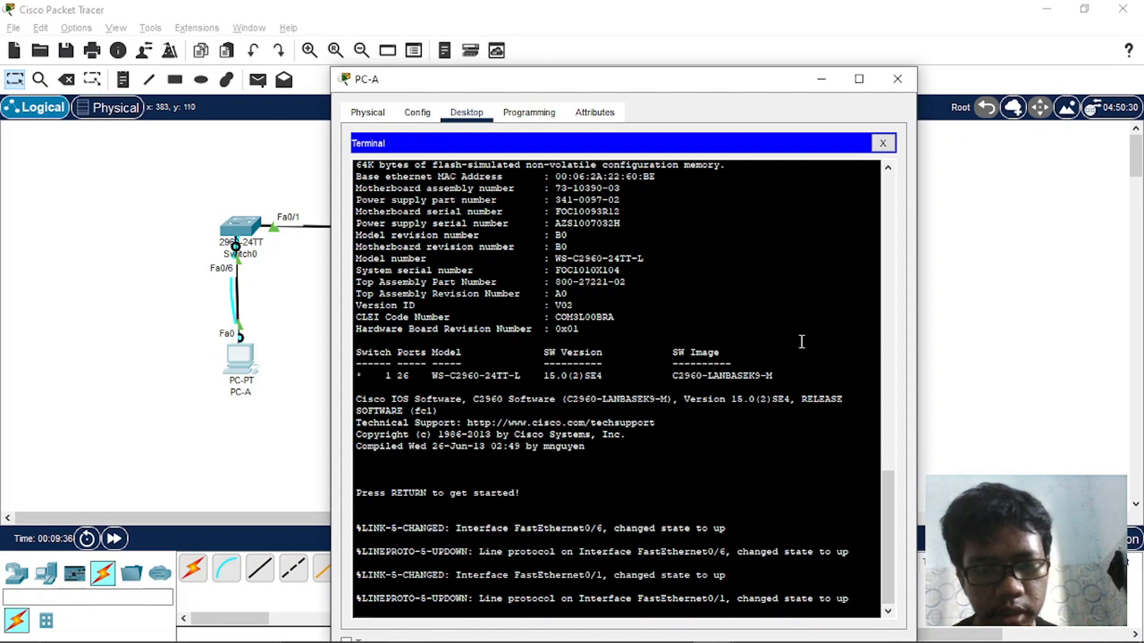
key(Return)
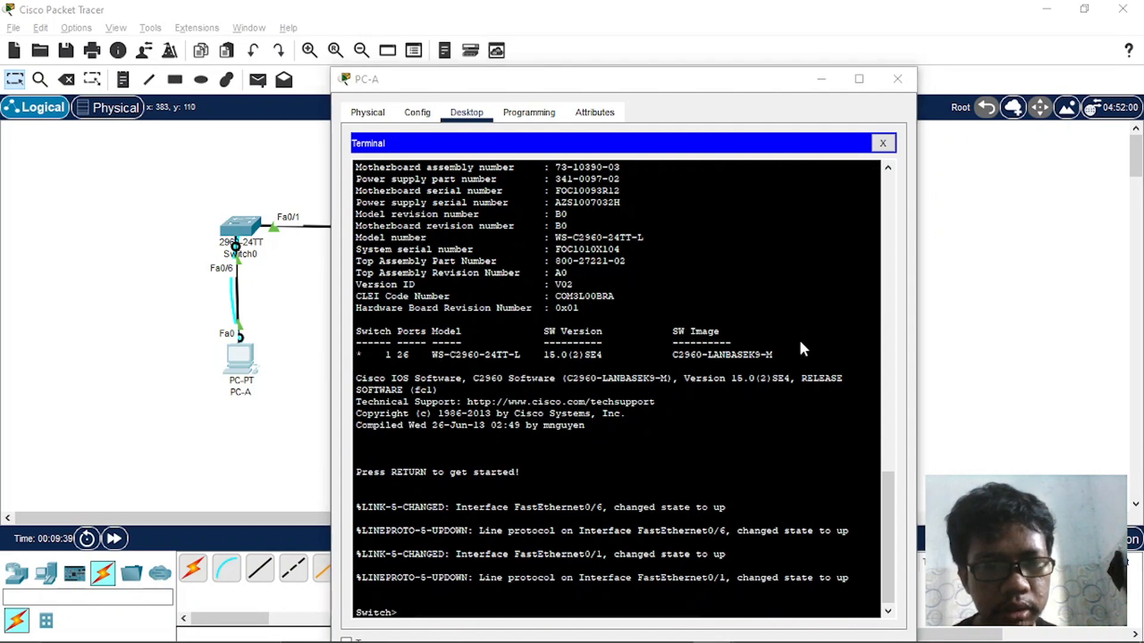
- Check Langkah 4 in the Word assignment, and enter privileged and global configuration mode on the switch in PC-A's terminal
key(alt+Tab)
key(Tab)
scroll(802, 341, down, 3)
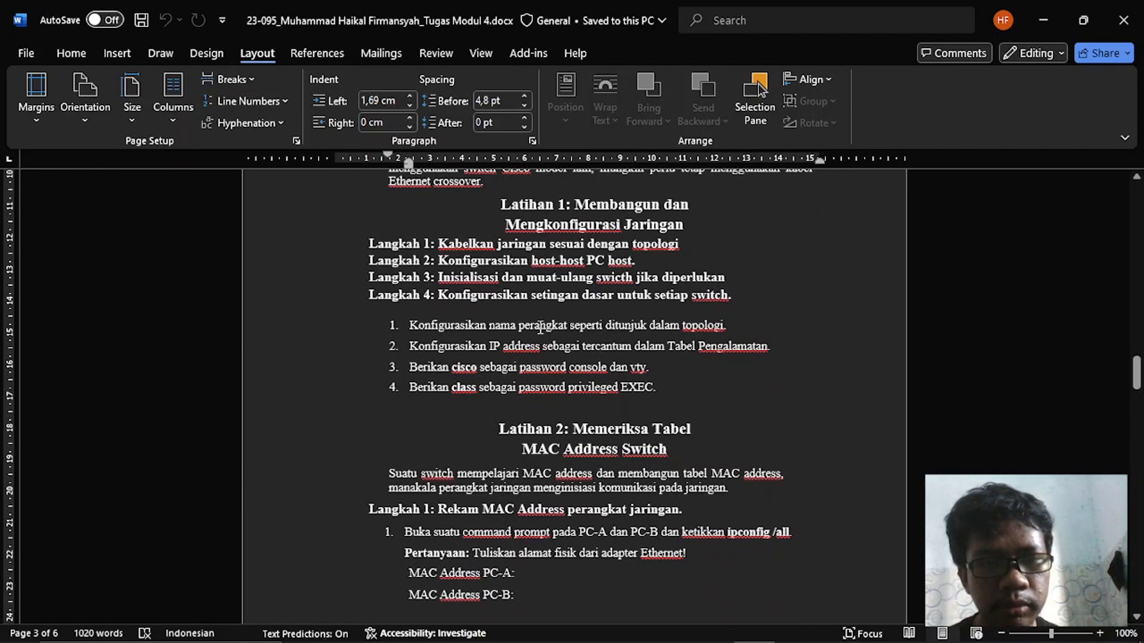
key(alt+Tab)
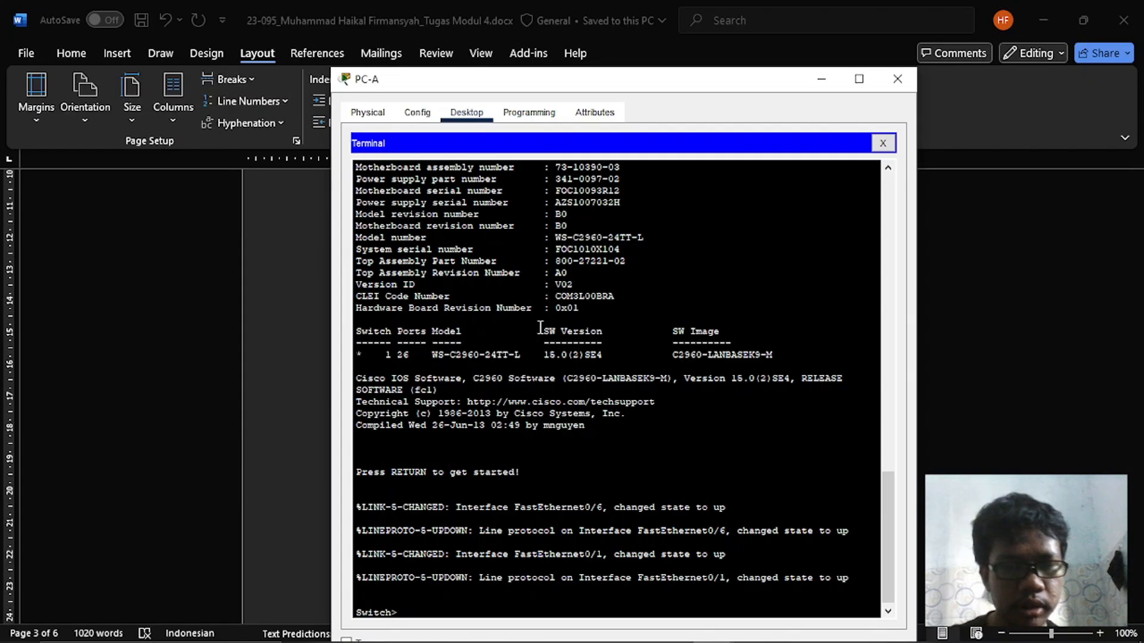
text(en)
key(Return)
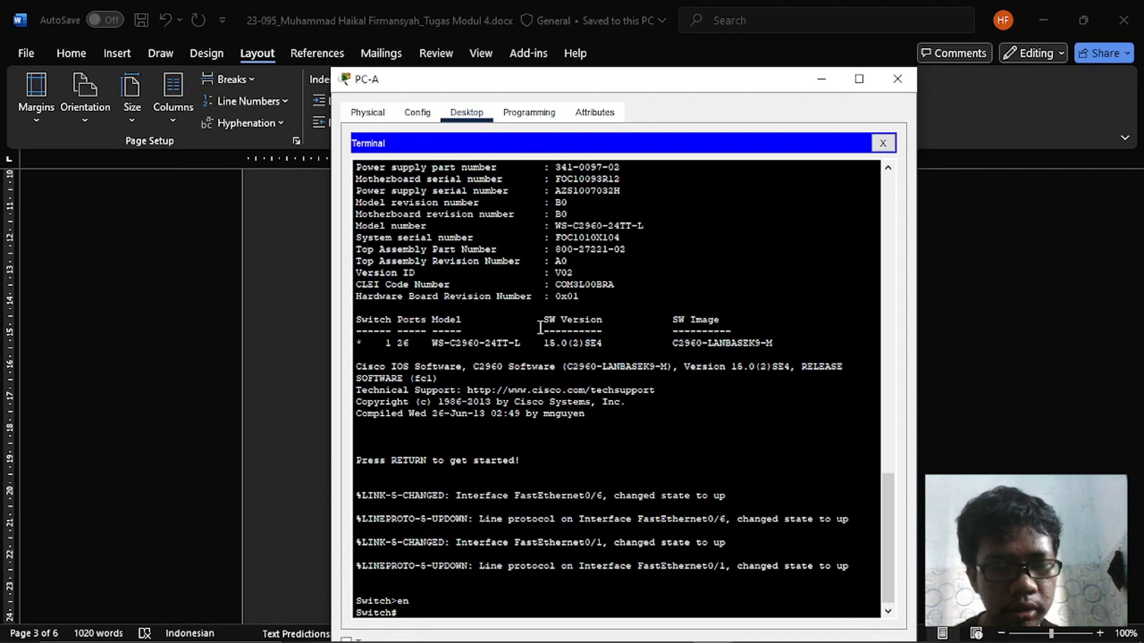
text(conf)
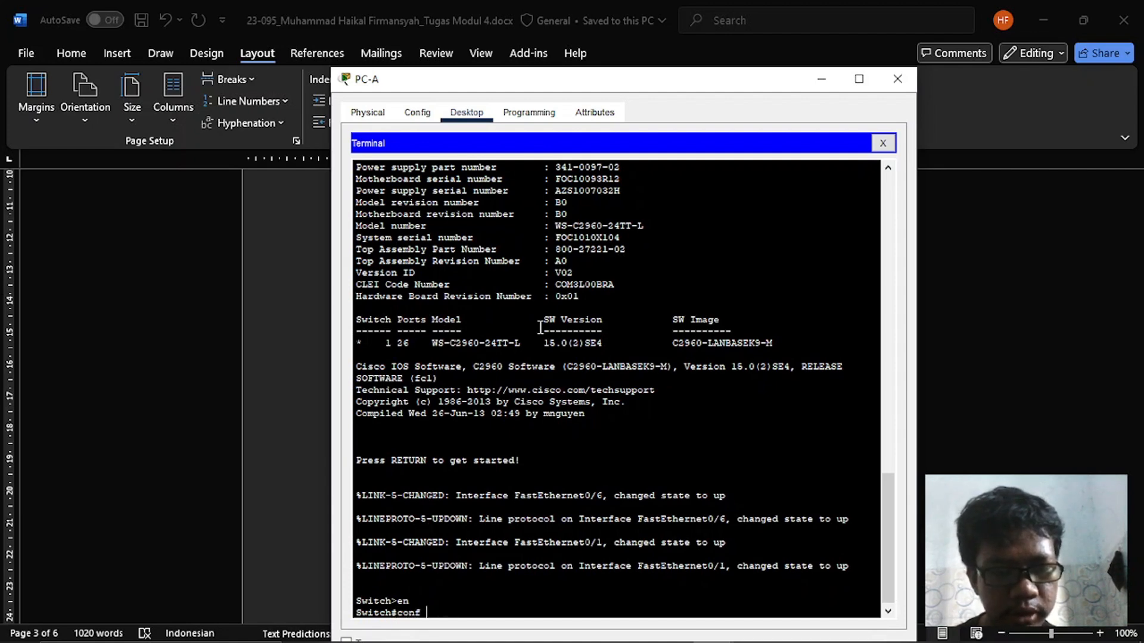
text( t)
key(Tab)
key(Return)
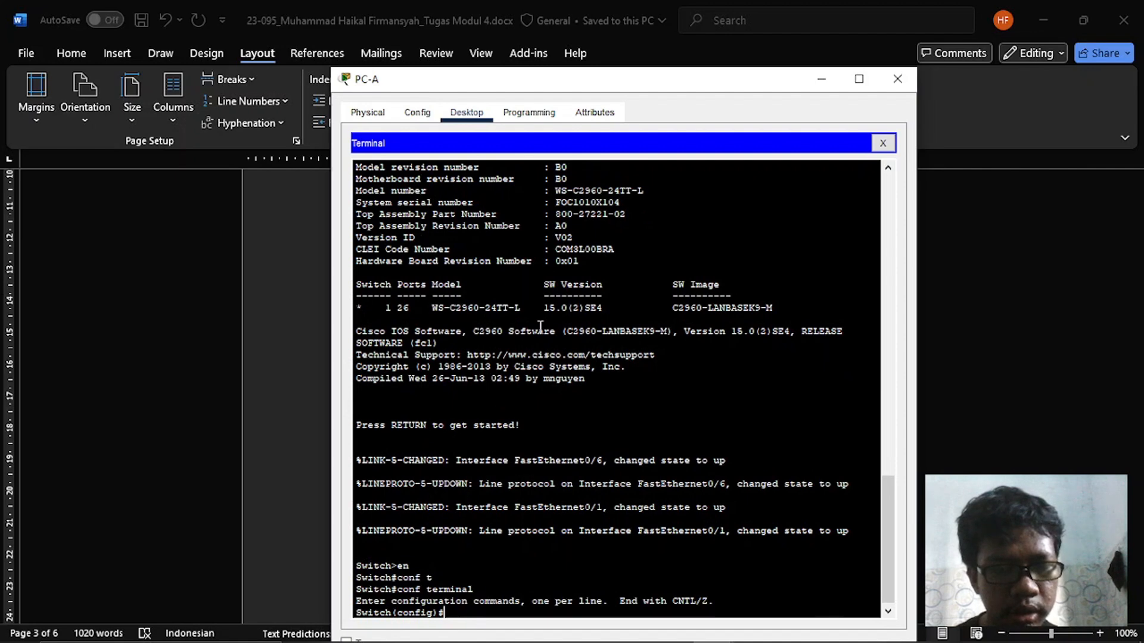
- Check the device naming instruction in Word and set the switch's hostname to S1 in PC-A's terminal
key(alt+Tab)
scroll(540, 328, down, 1)
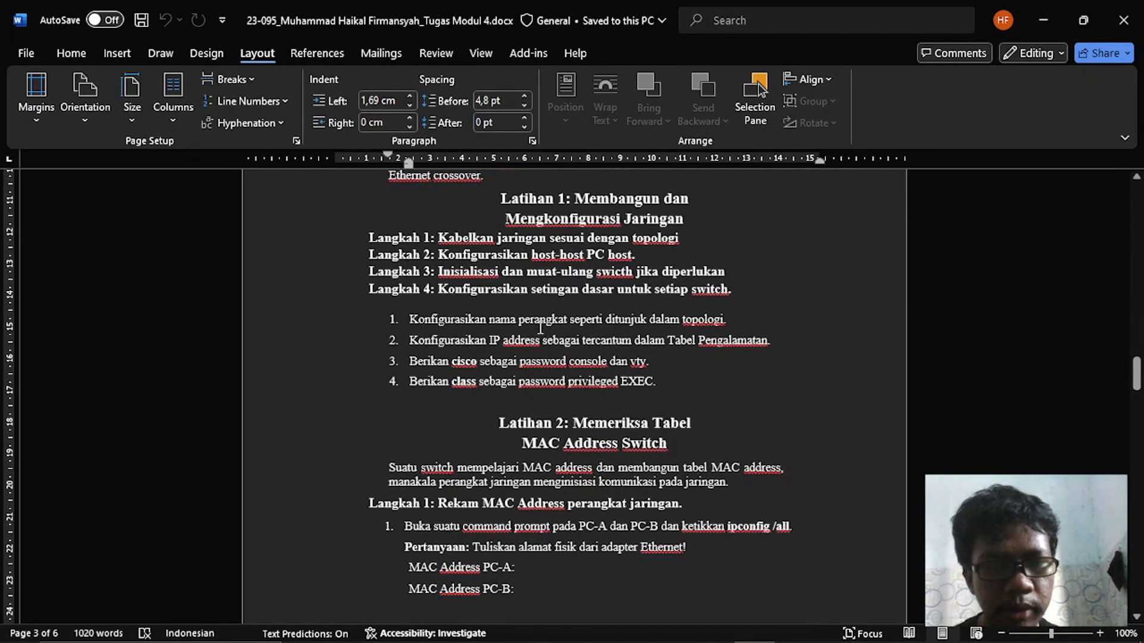
key(alt+Tab)
text(hos)
key(Tab)
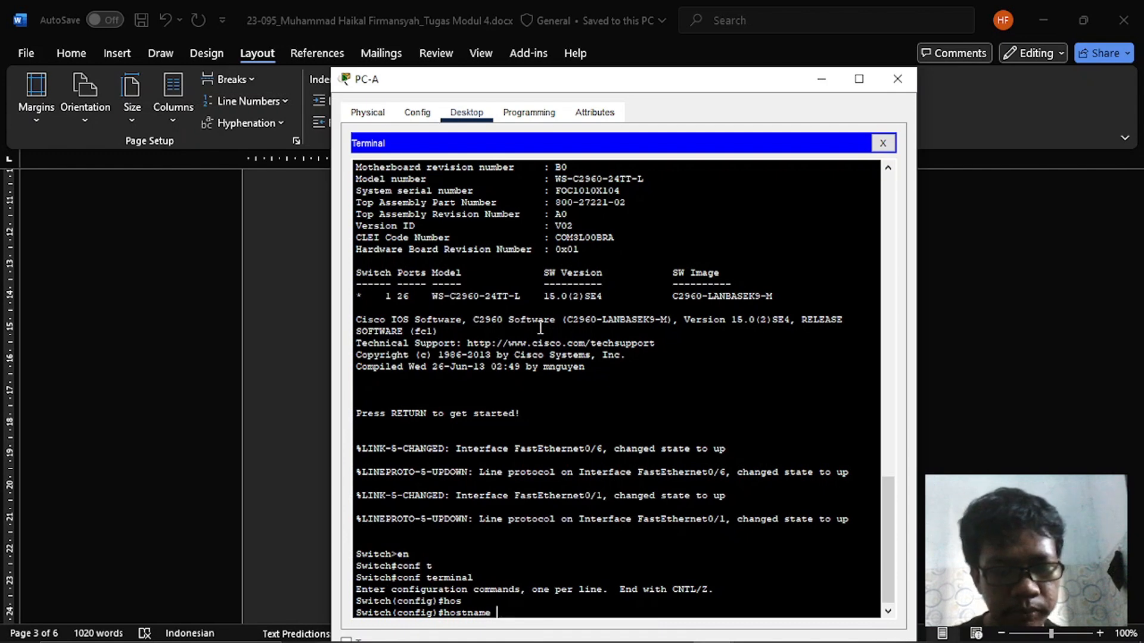
text(S1)
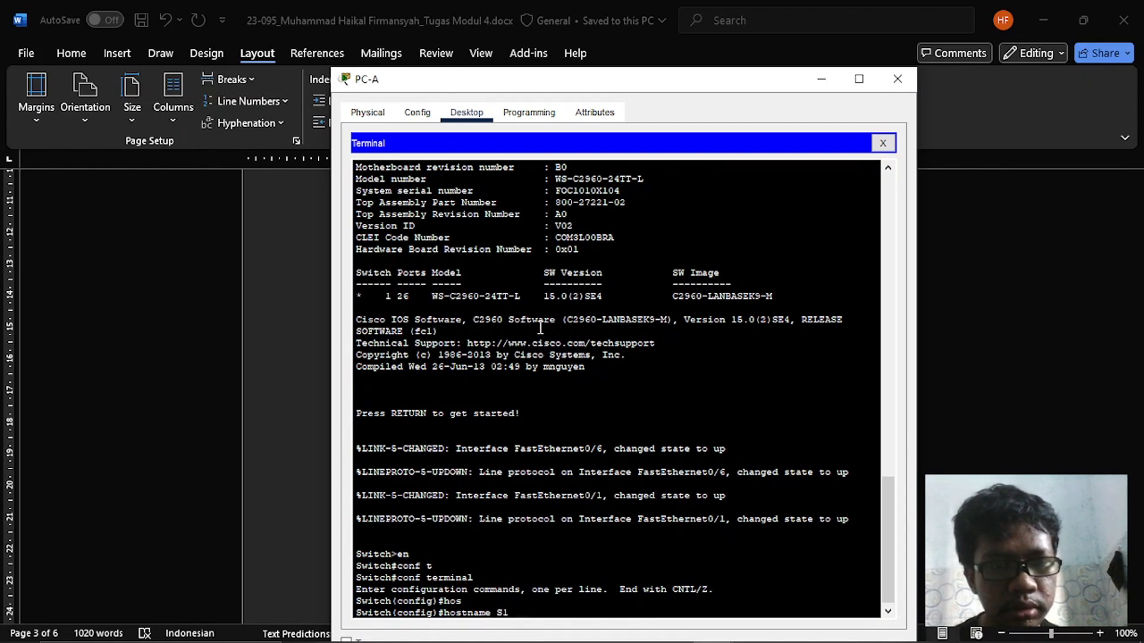
key(Return)
- Check the IP address instruction in Word and enter interface VLAN 1 configuration on S1 in PC-A's terminal
key(alt+Tab)
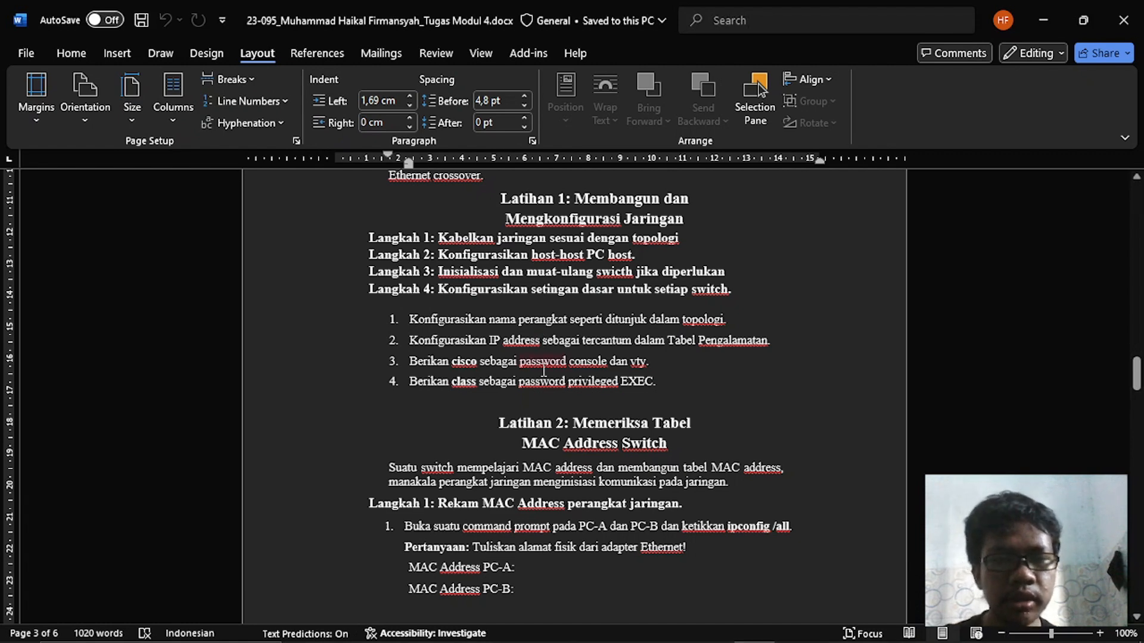
key(alt+Tab)
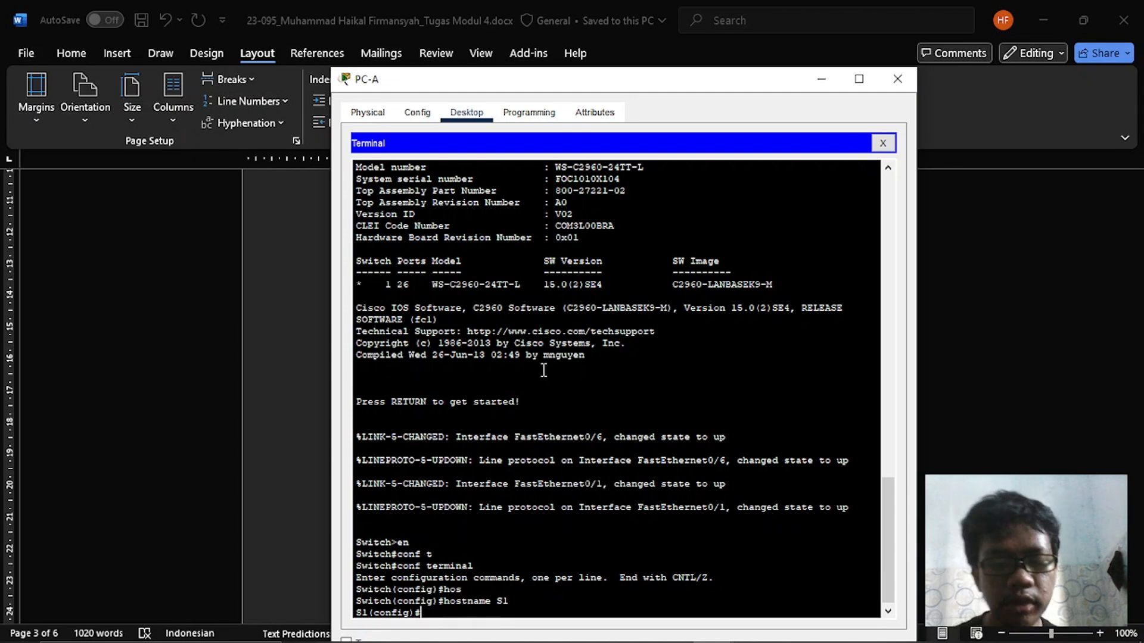
text(inter)
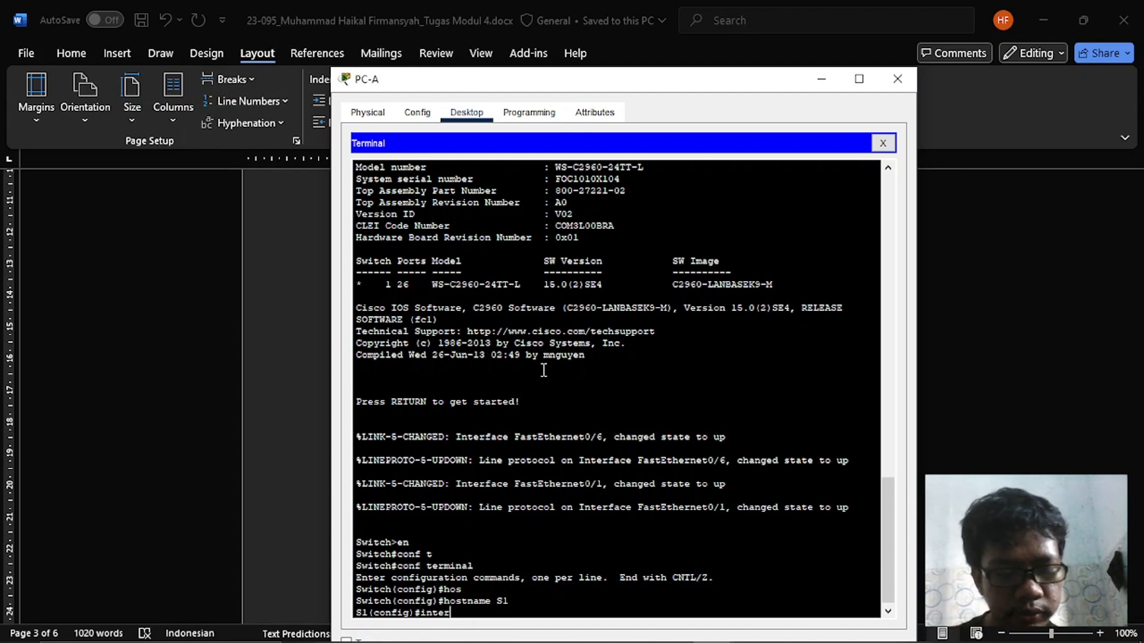
text(face)
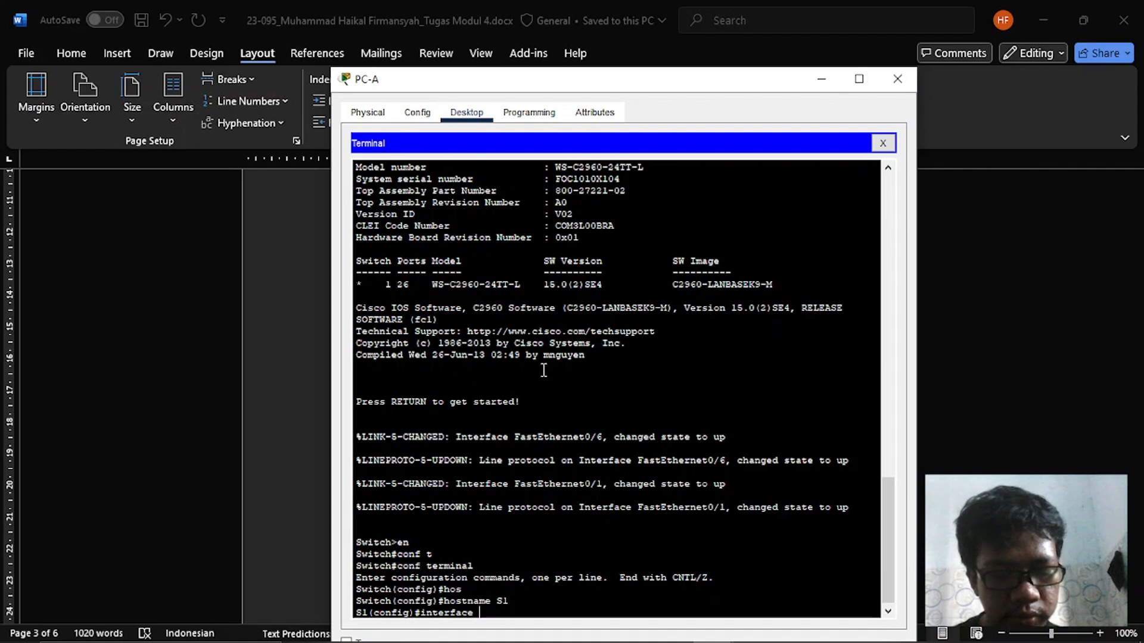
text( vlan 1)
key(Return)
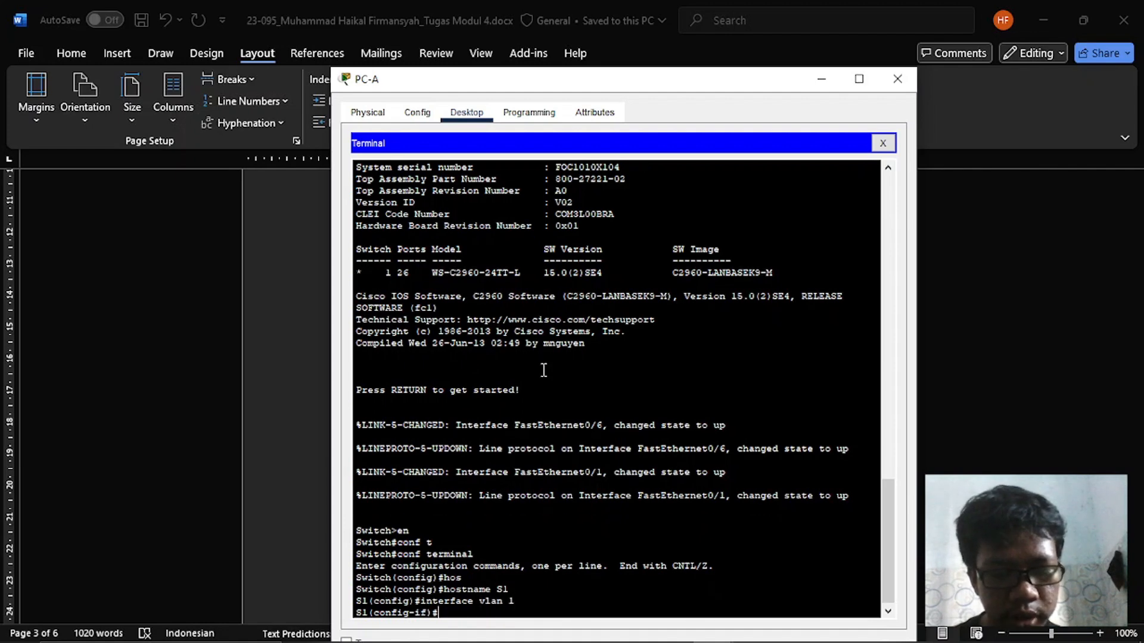
- Look up S1's entry in Word's addressing table and assign IP address 192.168.1.11 with mask 255.255.255.0 to VLAN 1 in PC-A's terminal
text(ip address)
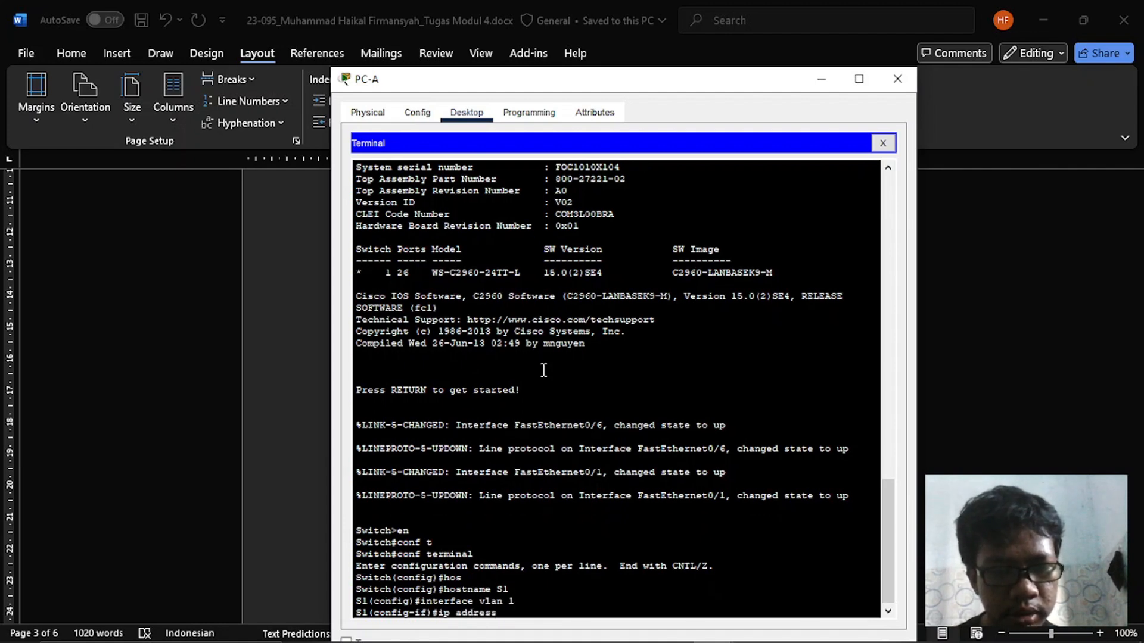
key(alt+Tab)
key(alt+Tab)
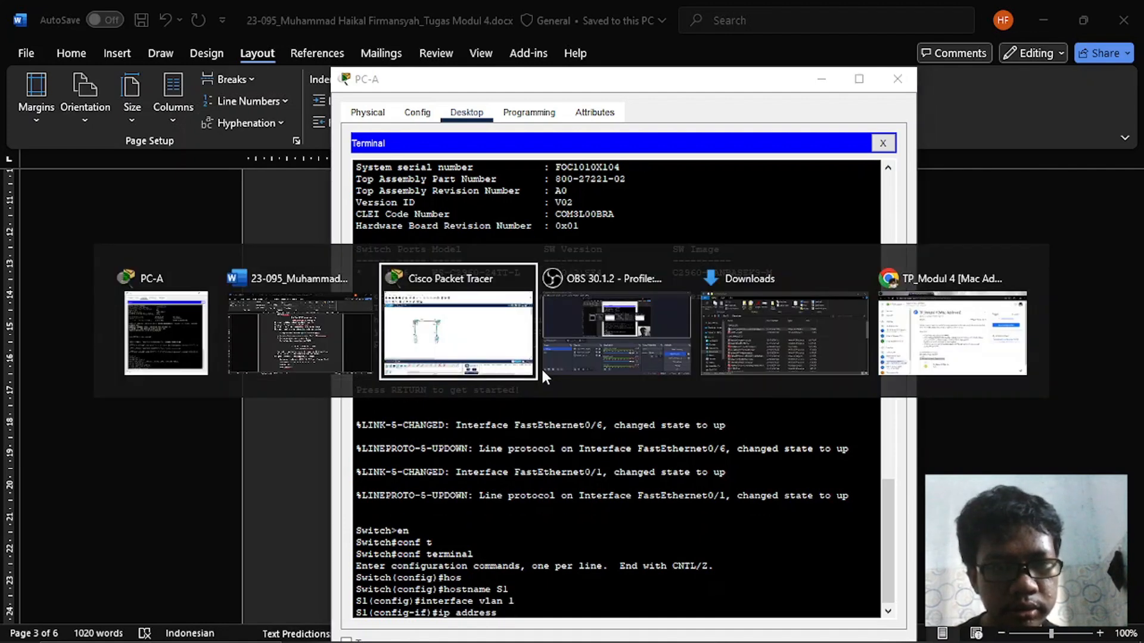
click(335, 302)
scroll(651, 295, up, 15)
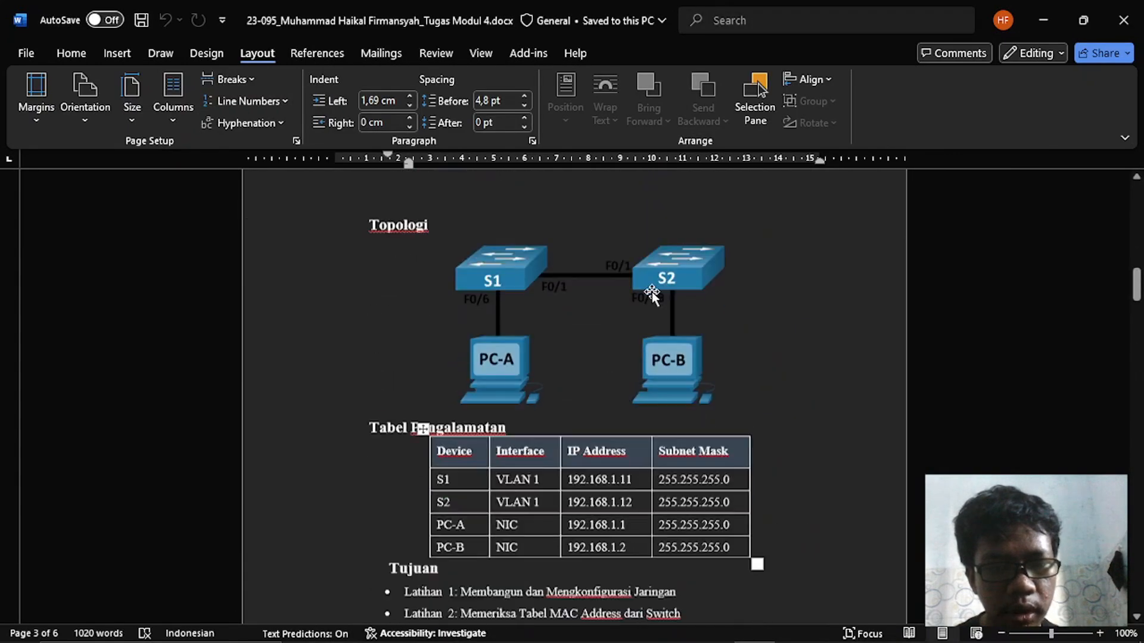
scroll(651, 294, down, 2)
key(alt+Tab)
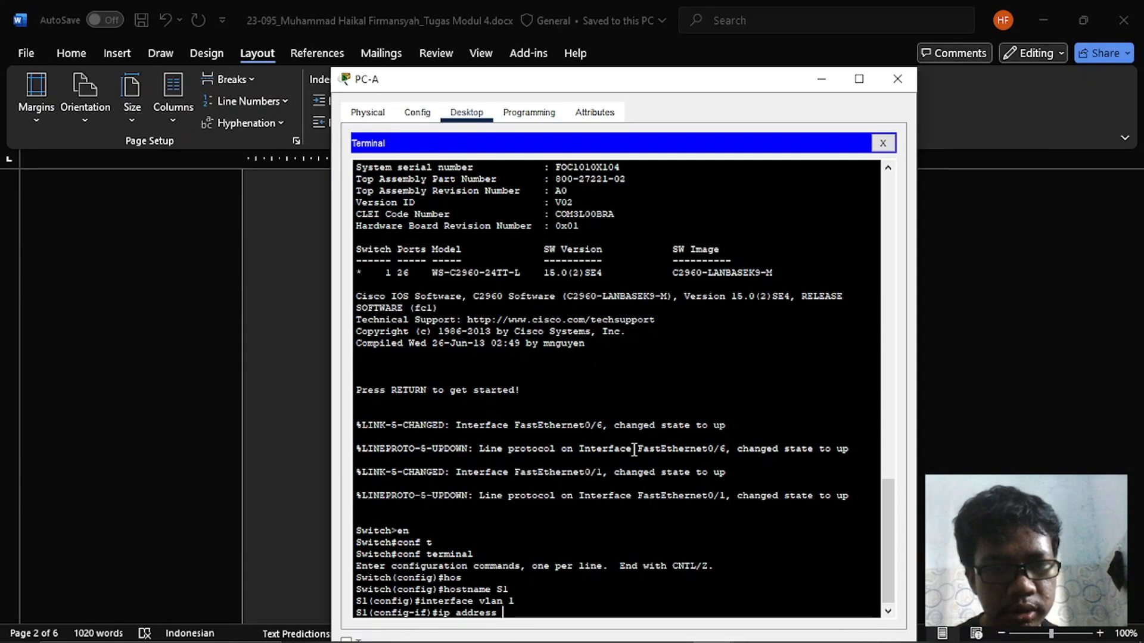
text(192.168.)
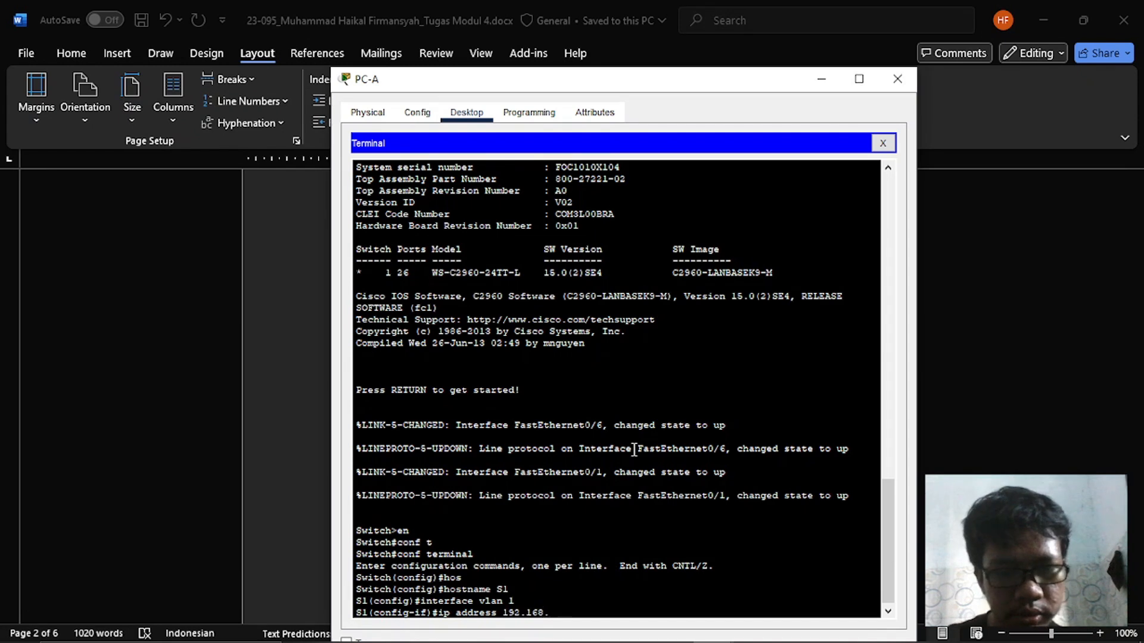
text(1.11 255.2)
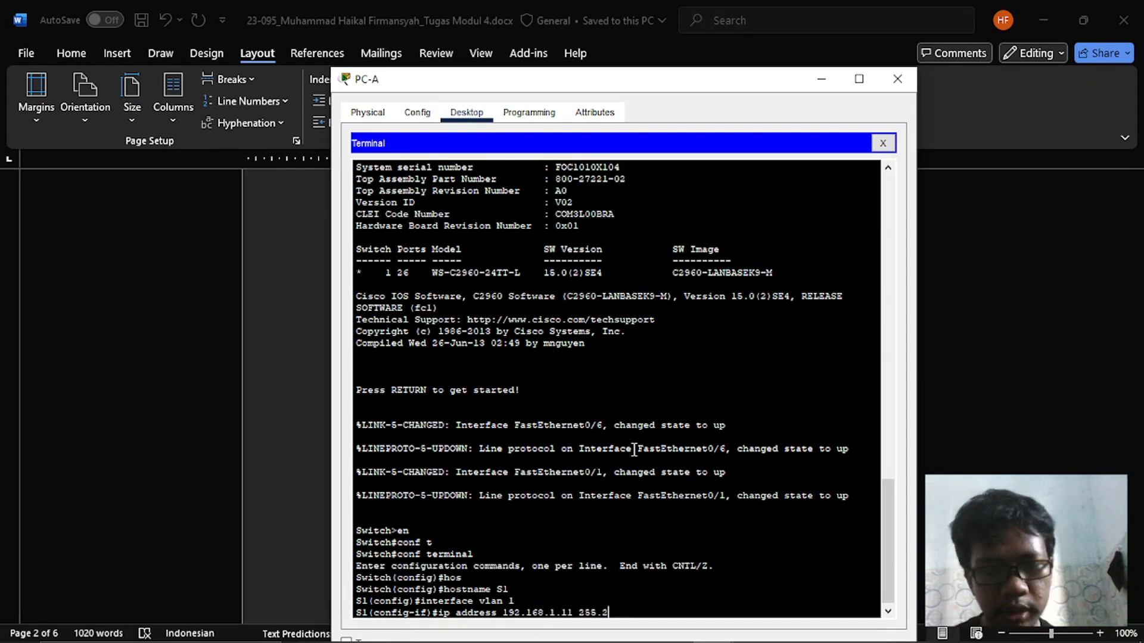
text(55.255.0)
key(Return)
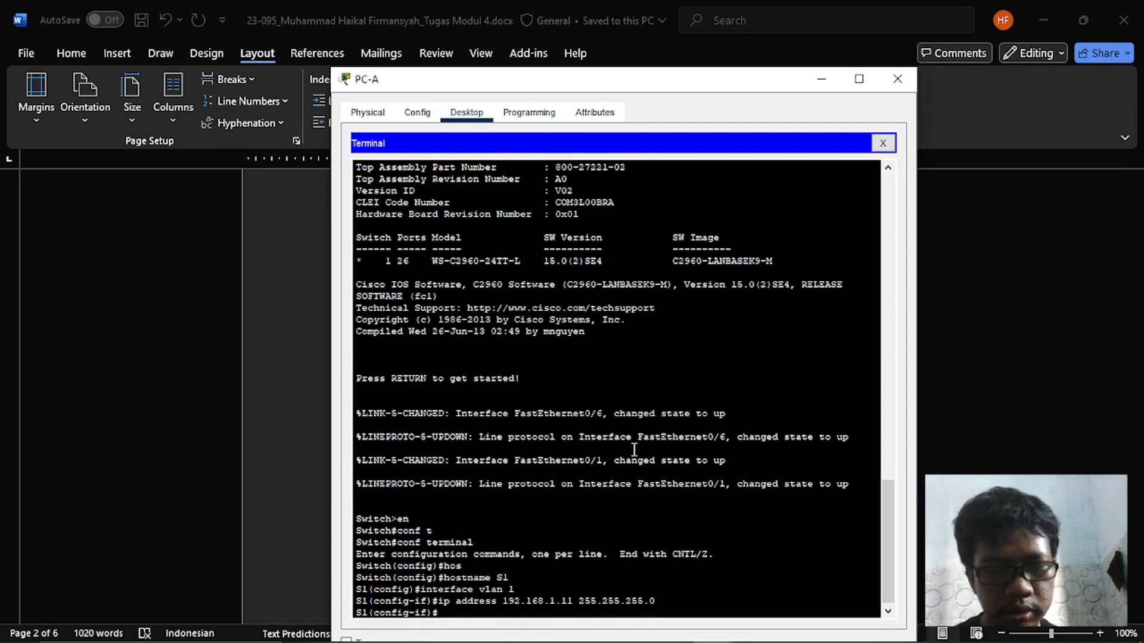
- Enable the VLAN 1 interface with no shutdown and return to global configuration mode
key(alt+Tab)
key(alt+Tab)
text(no)
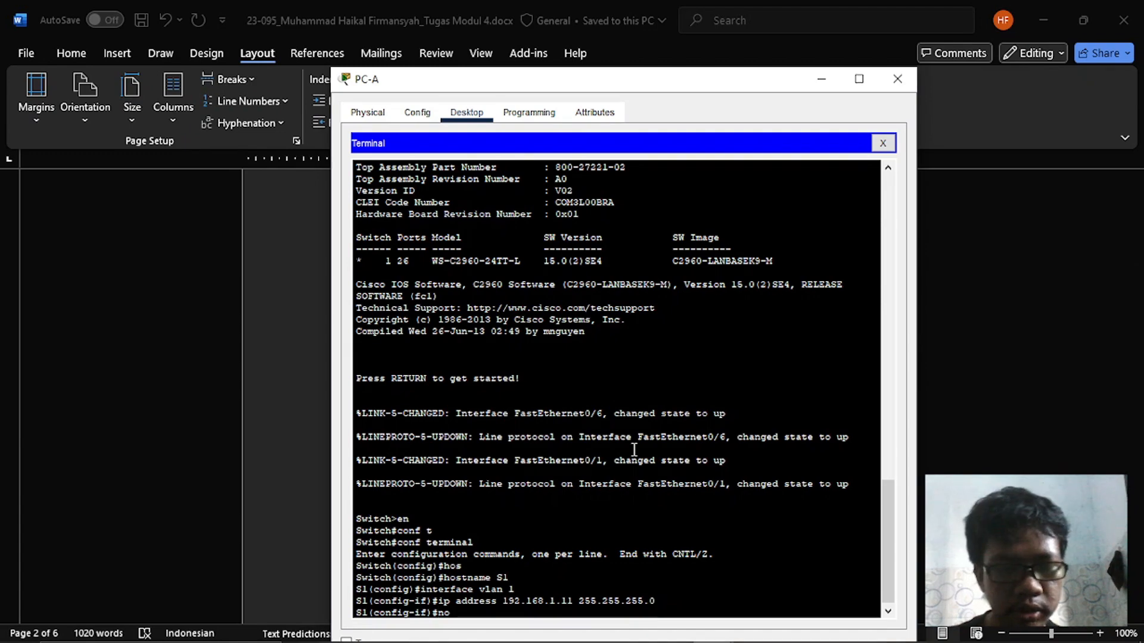
text( shutd)
key(Tab)
key(Return)
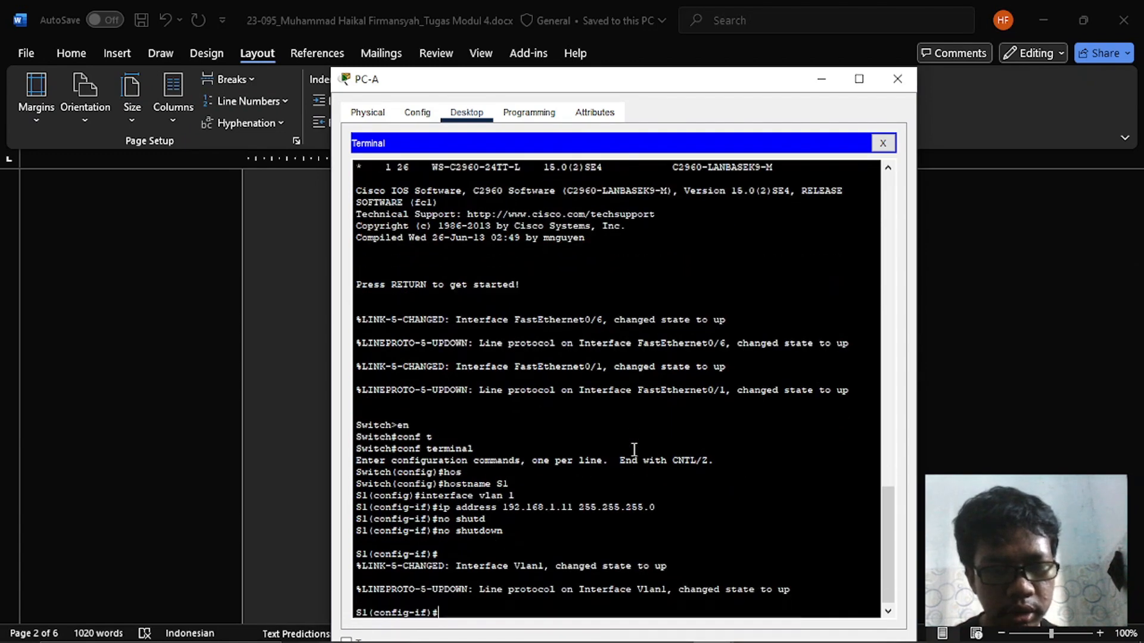
text(ex)
key(Return)
- Check the console password instruction in Word and enter line console 0 configuration on S1 in PC-A's terminal
key(alt+Tab)
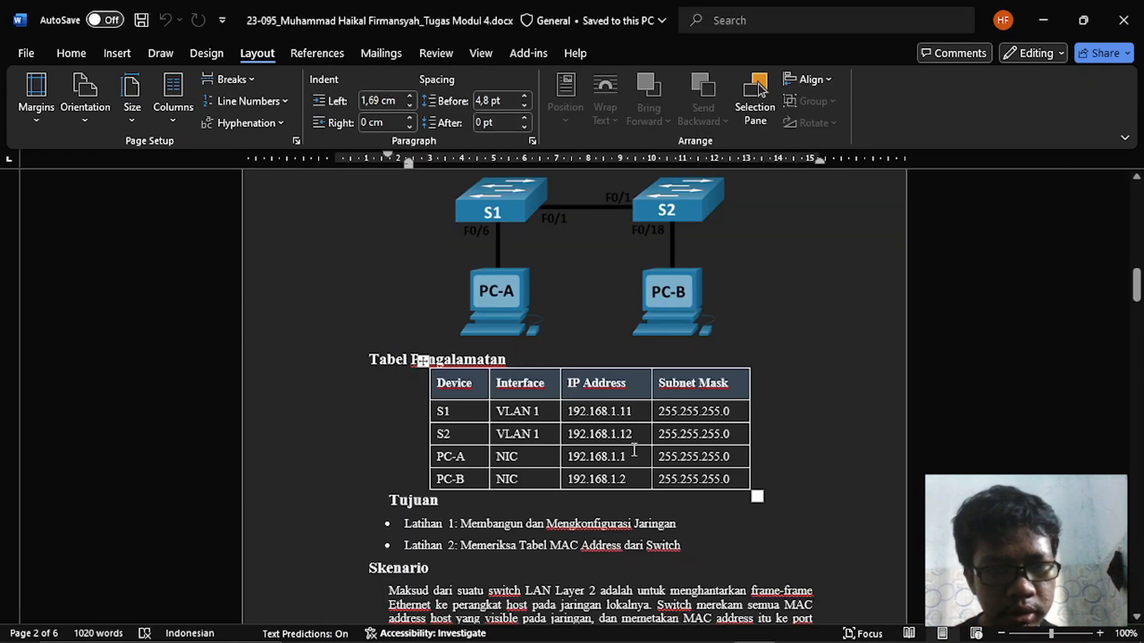
scroll(633, 450, down, 5)
scroll(634, 450, down, 15)
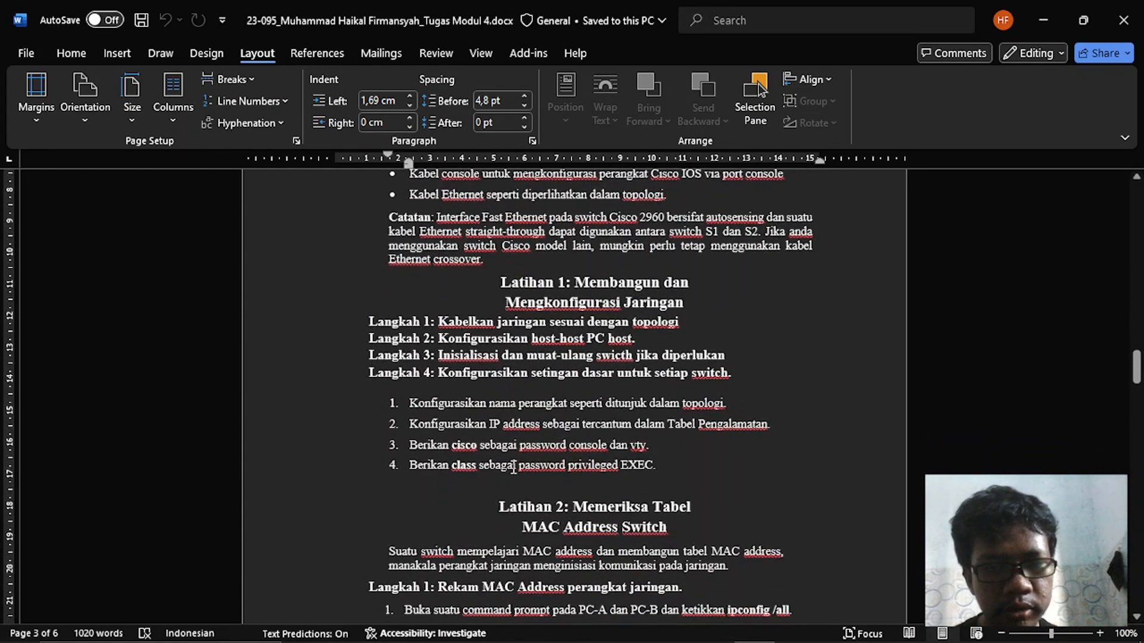
key(alt+Tab)
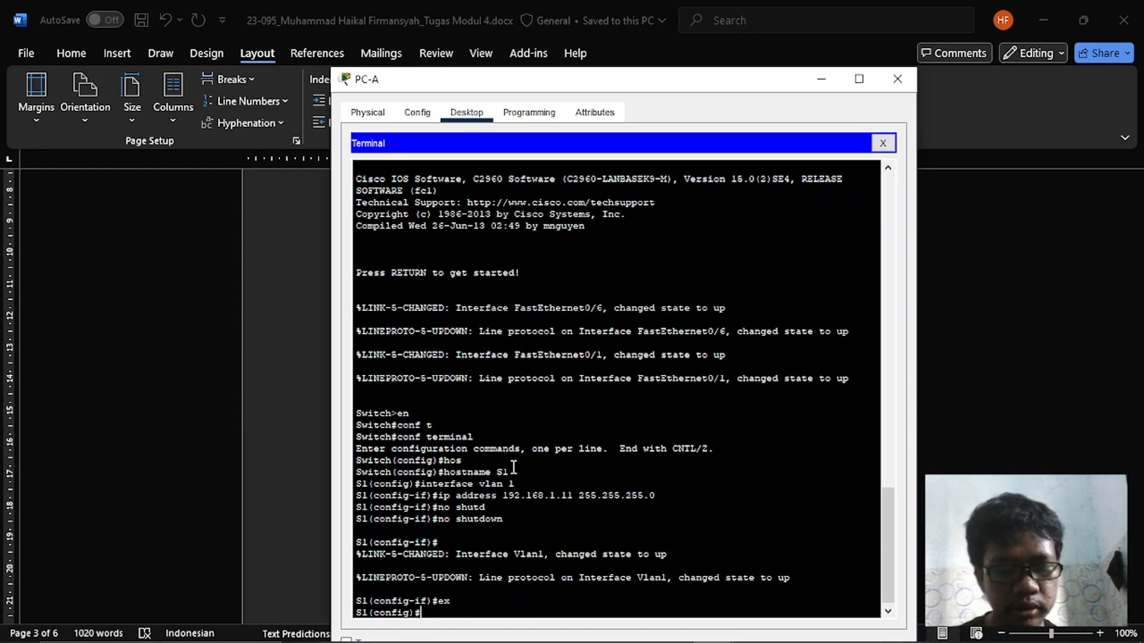
text(line consol)
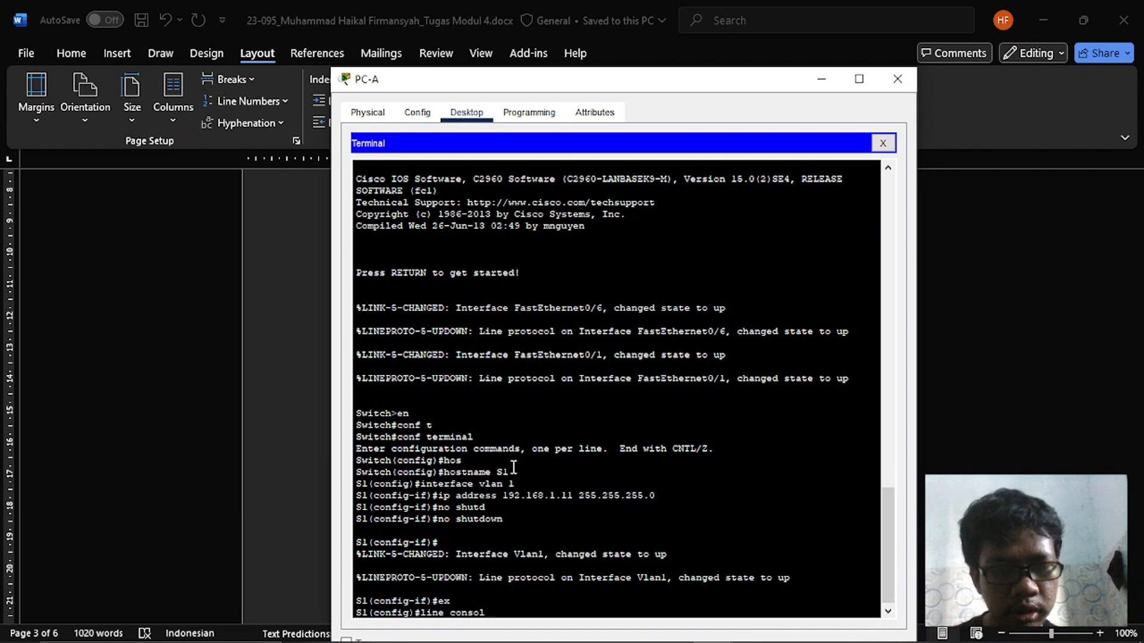
text(e 0)
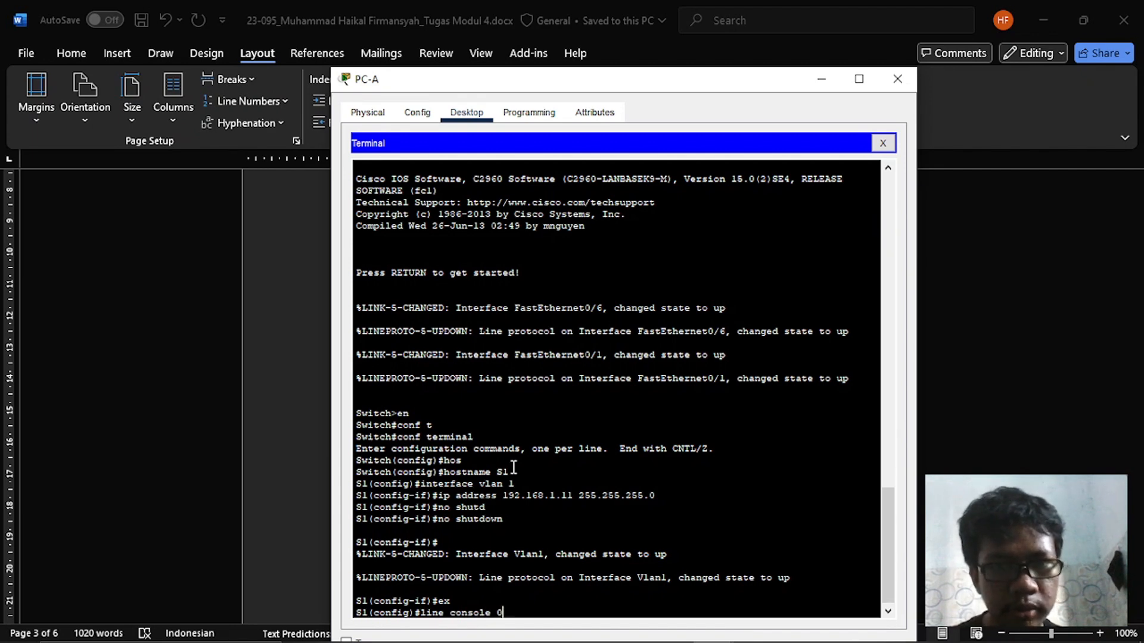
key(Return)
- Set the console line password on S1 as specified in the Word assignment
text(pass)
key(Tab)
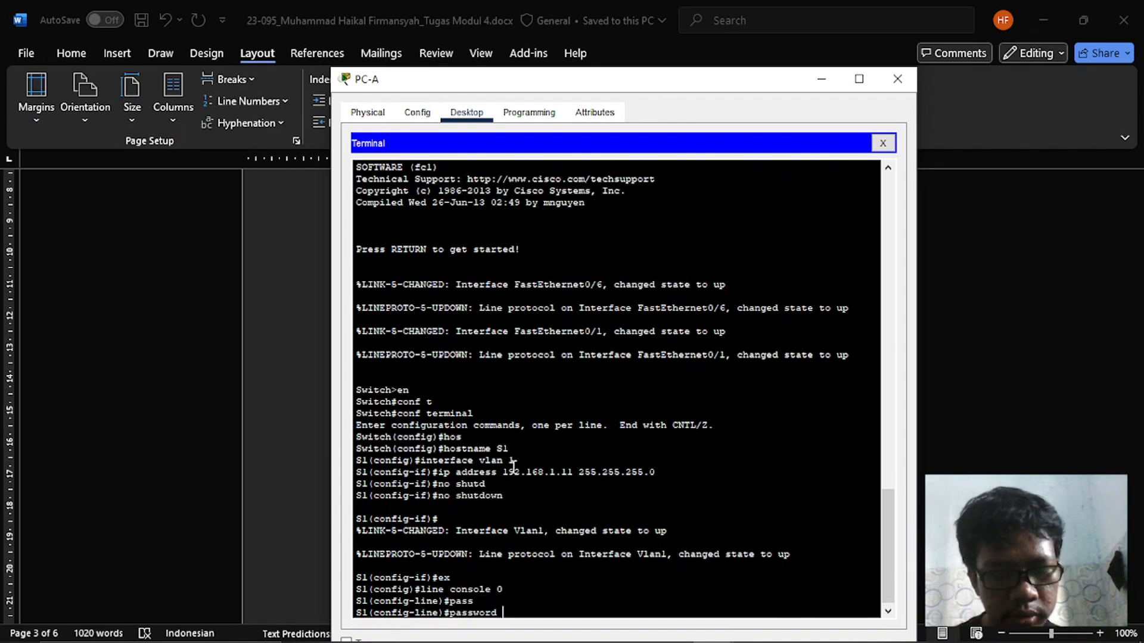
text(cisco)
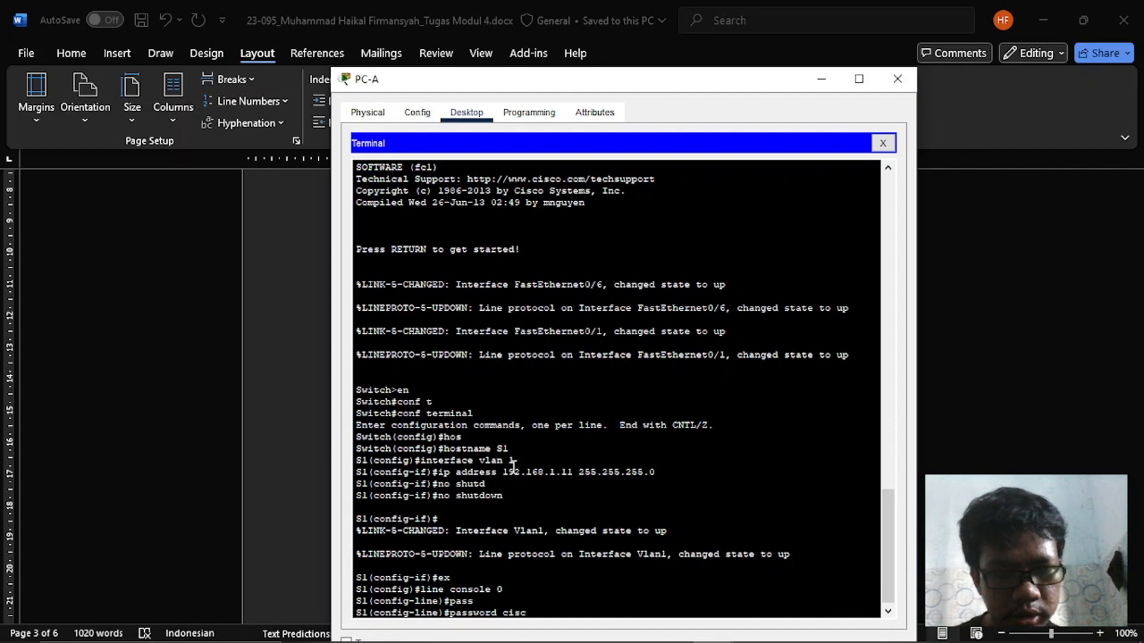
key(alt+Tab)
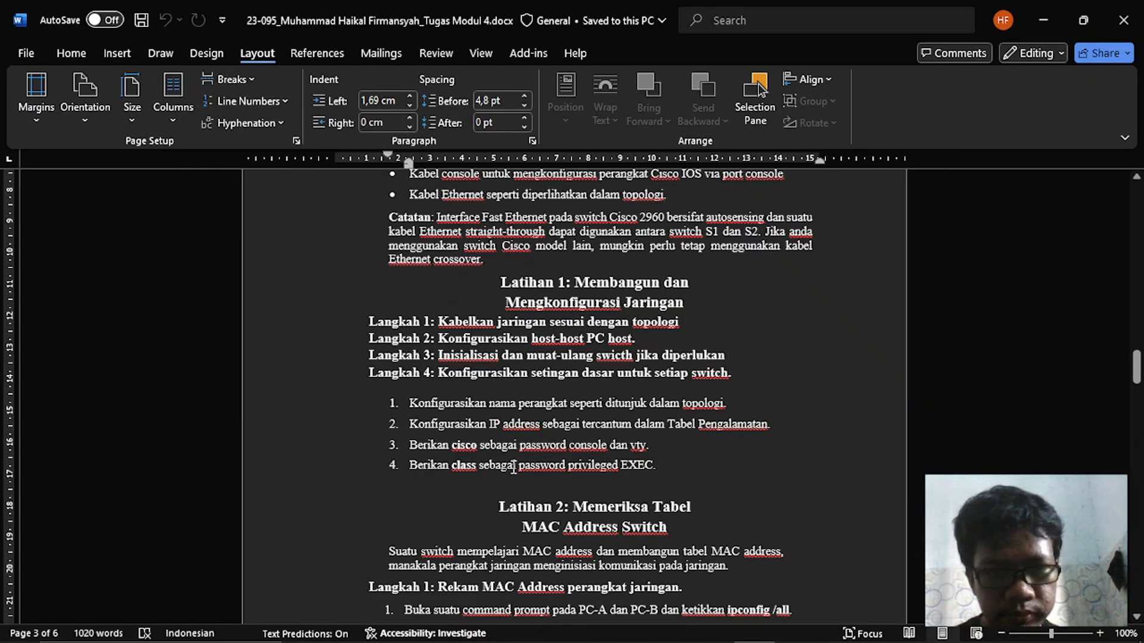
key(alt+Tab)
key(Return)
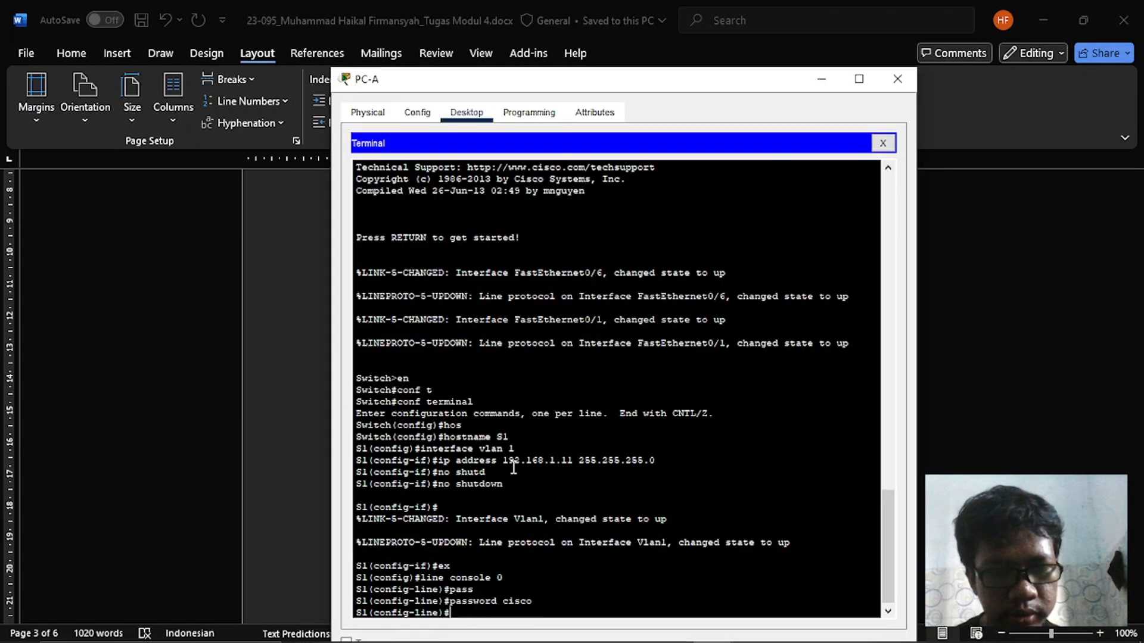
- Enable login on the console line and return to global configuration mode
text(login)
key(Return)
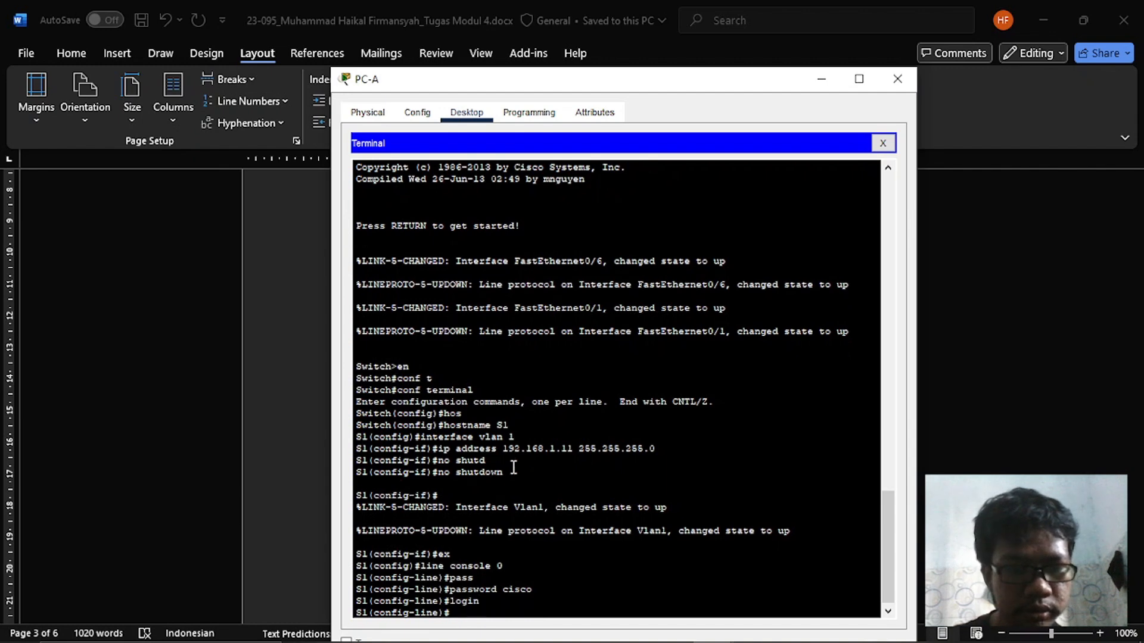
text(ex)
key(Return)
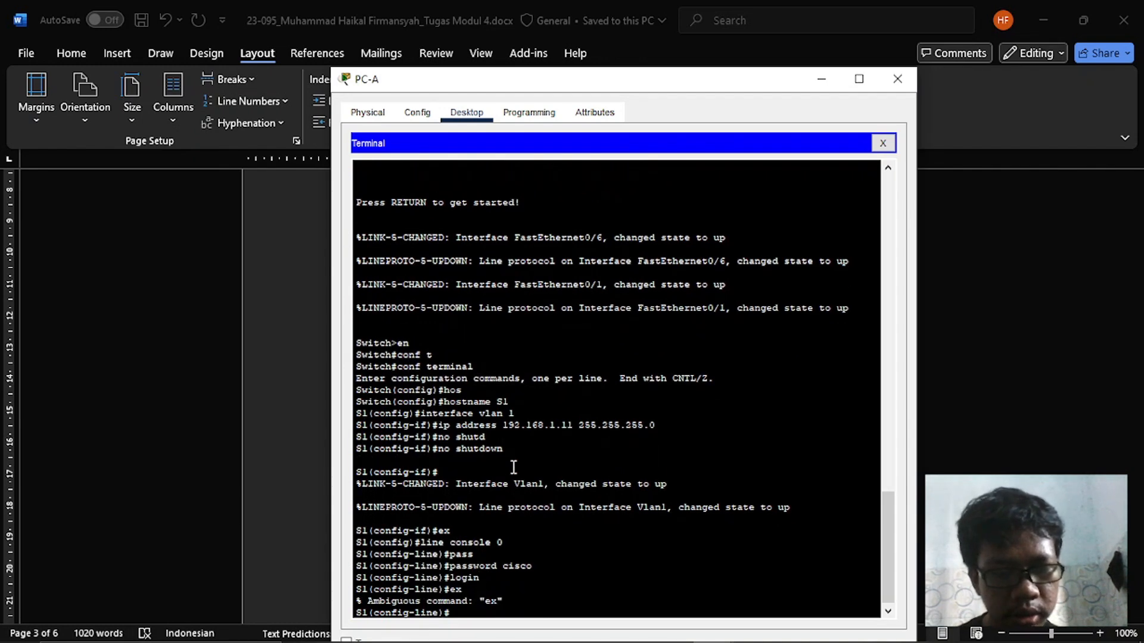
text(exit)
key(Return)
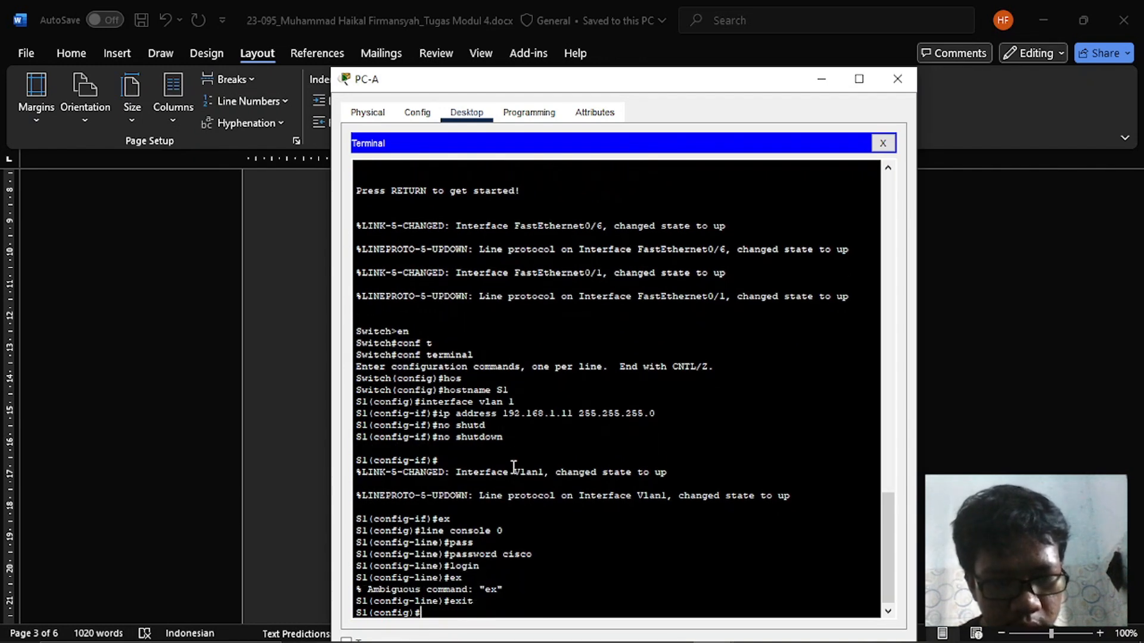
- Enter line configuration for vty lines 0 to 5 on S1
key(Up)
key(Up)
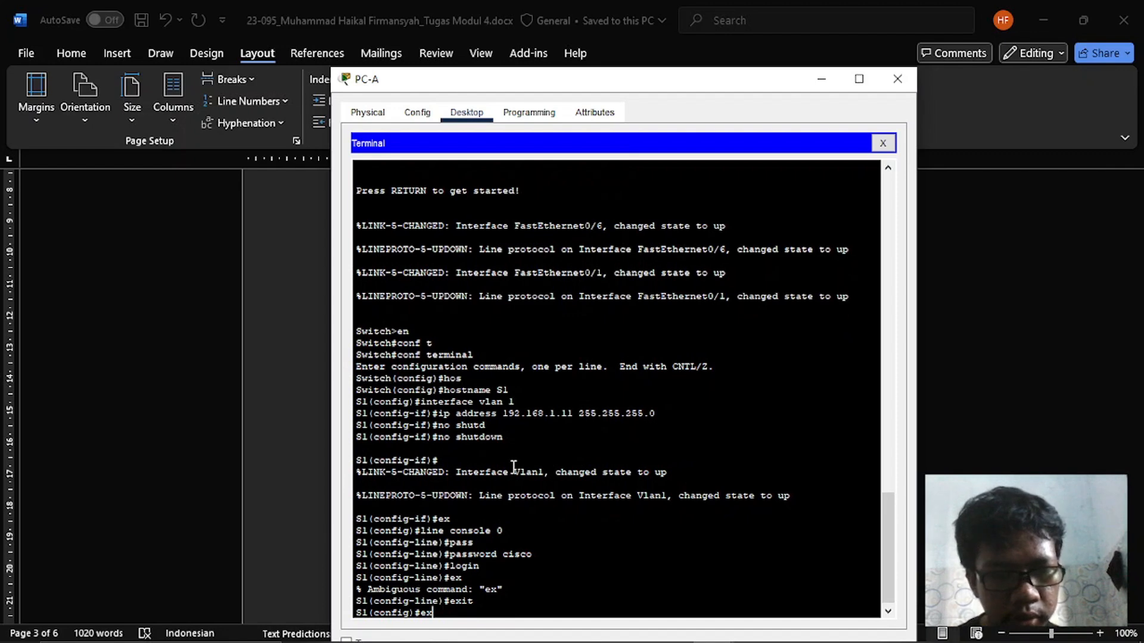
key(Down)
key(Down)
text(line vty)
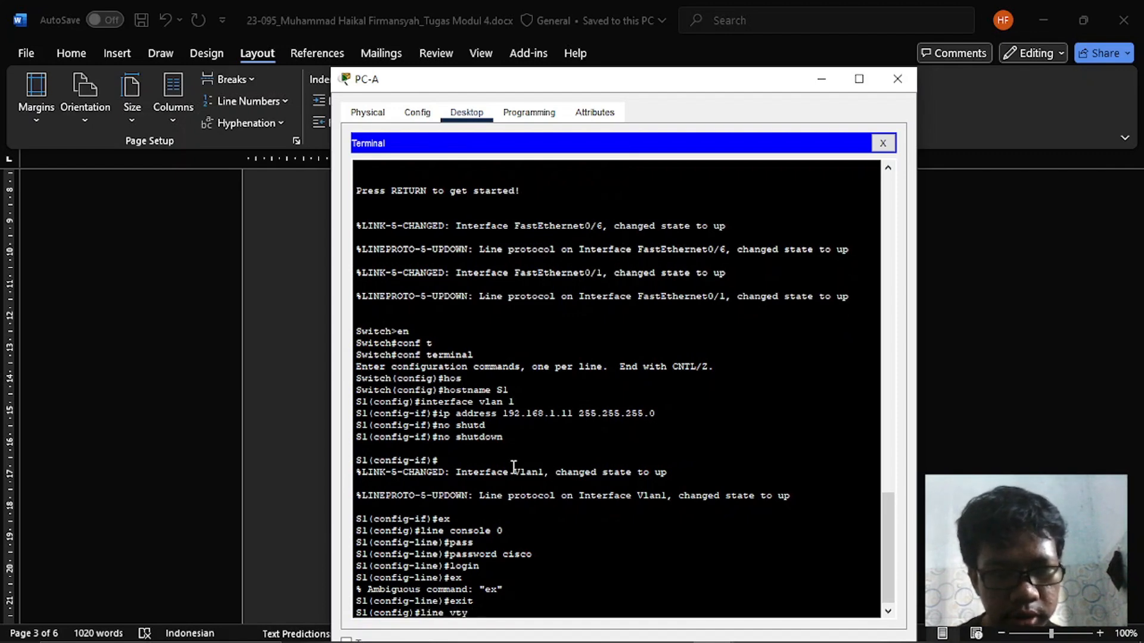
text( 0)
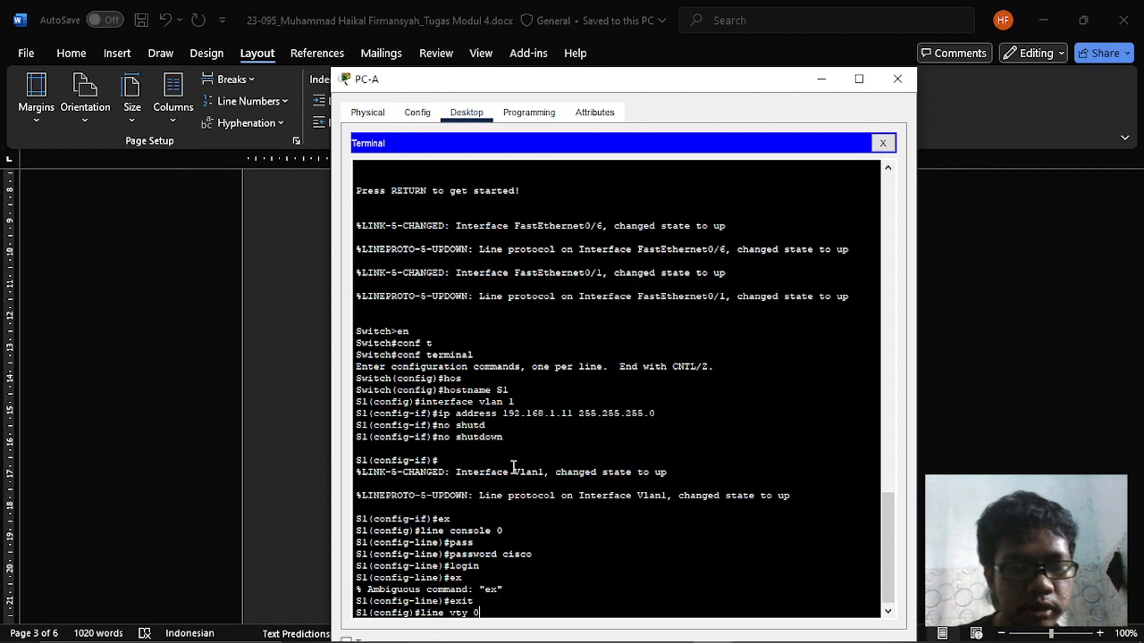
text( 5)
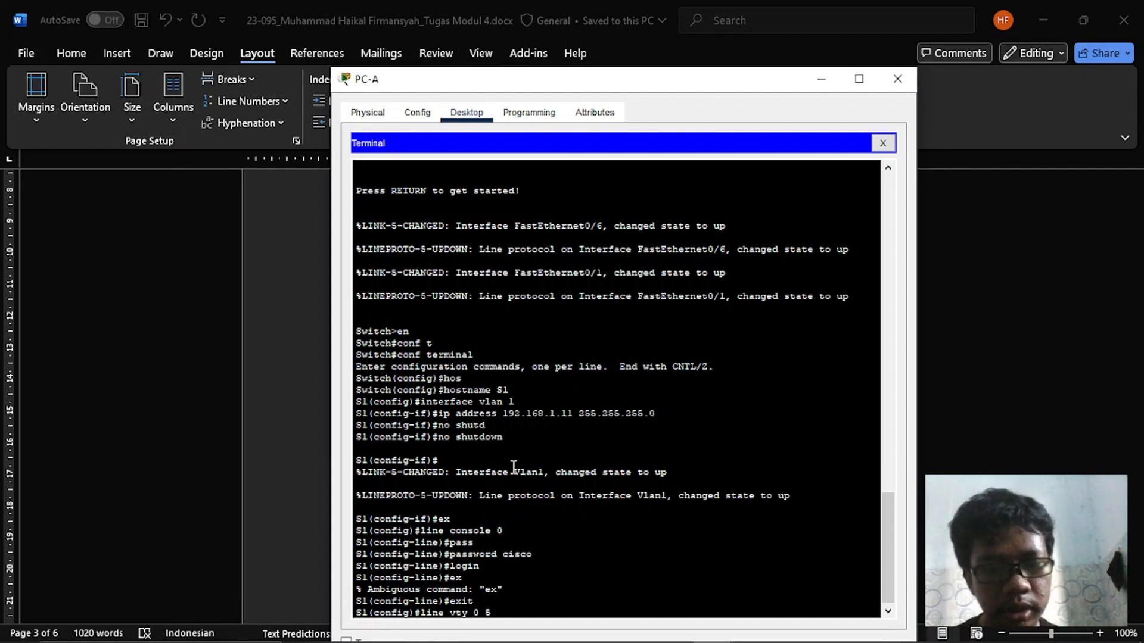
key(Return)
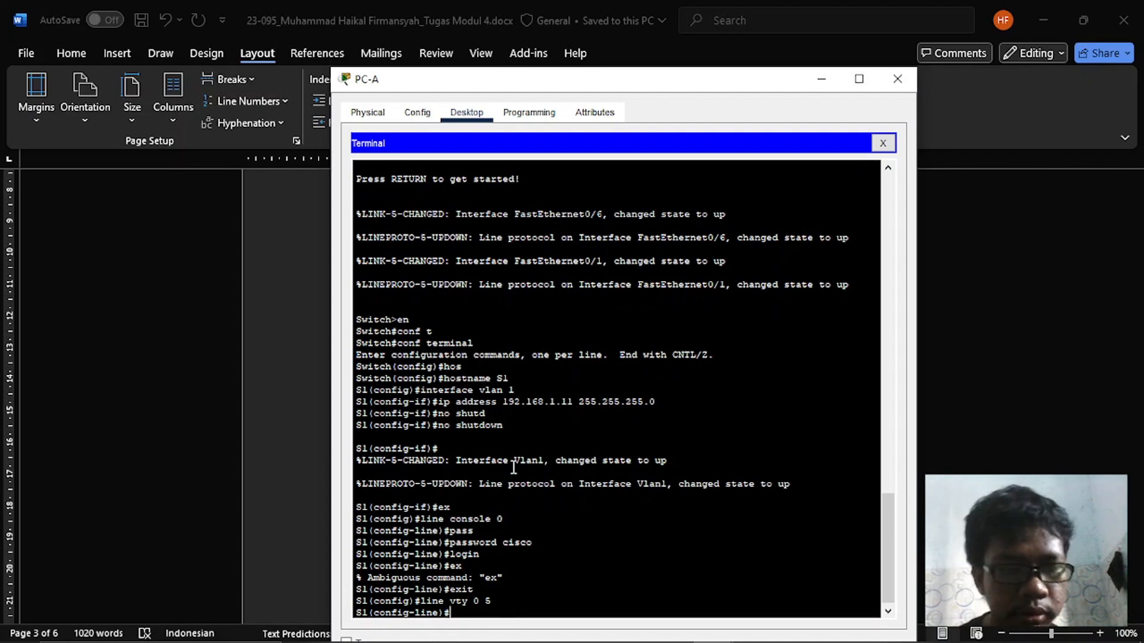
- Set the vty lines' password with login enabled, and return to global configuration mode
text(pass)
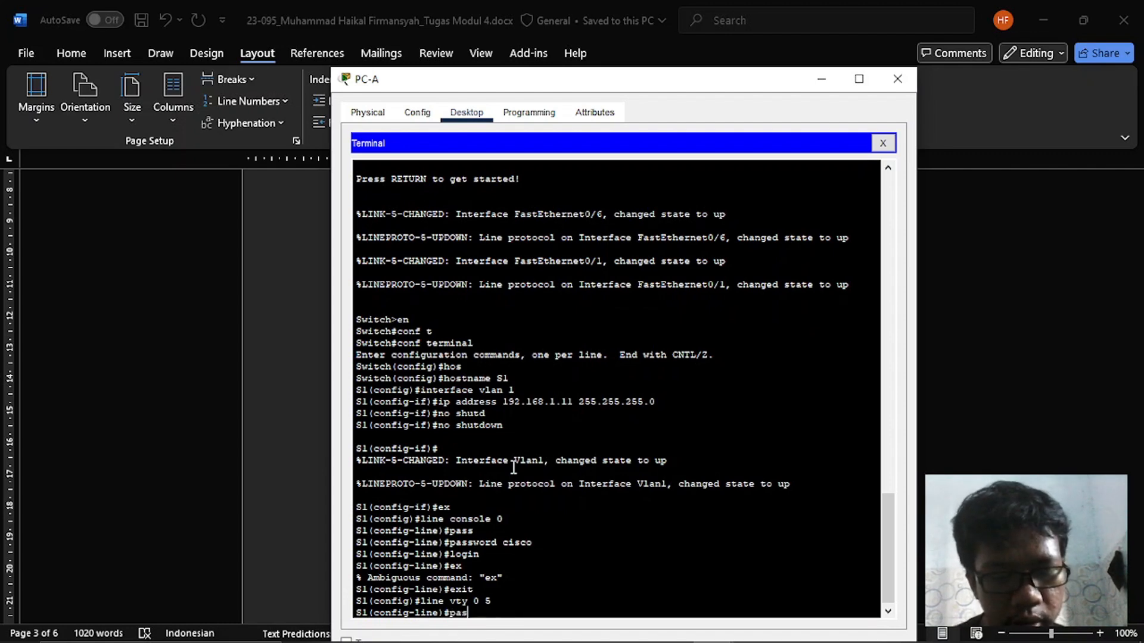
key(Tab)
text(cisco)
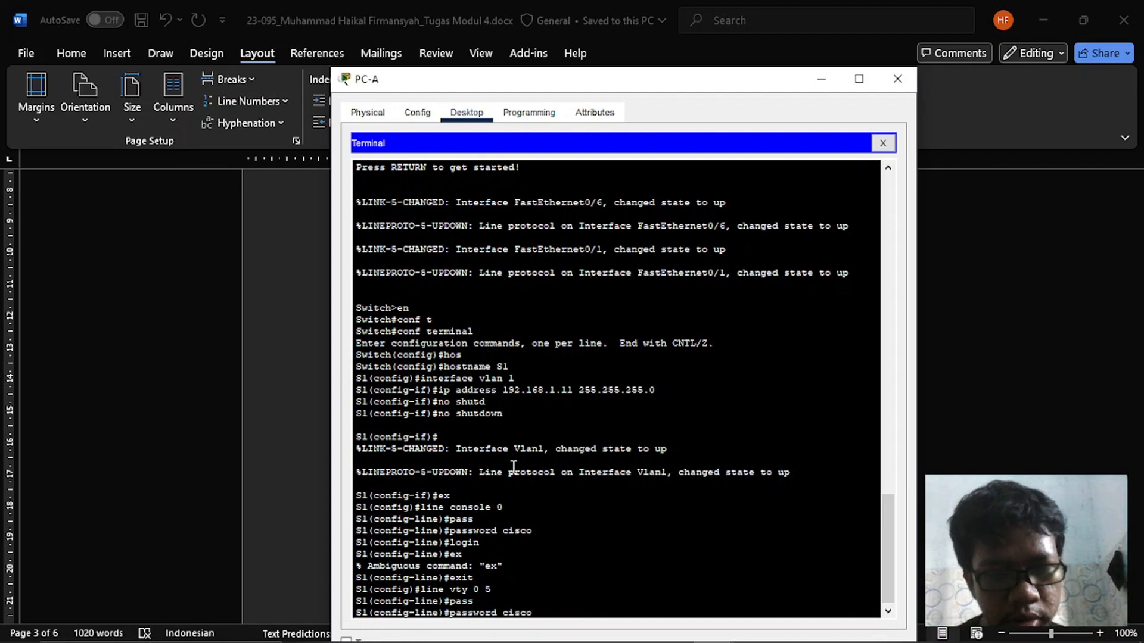
key(Return)
text(login)
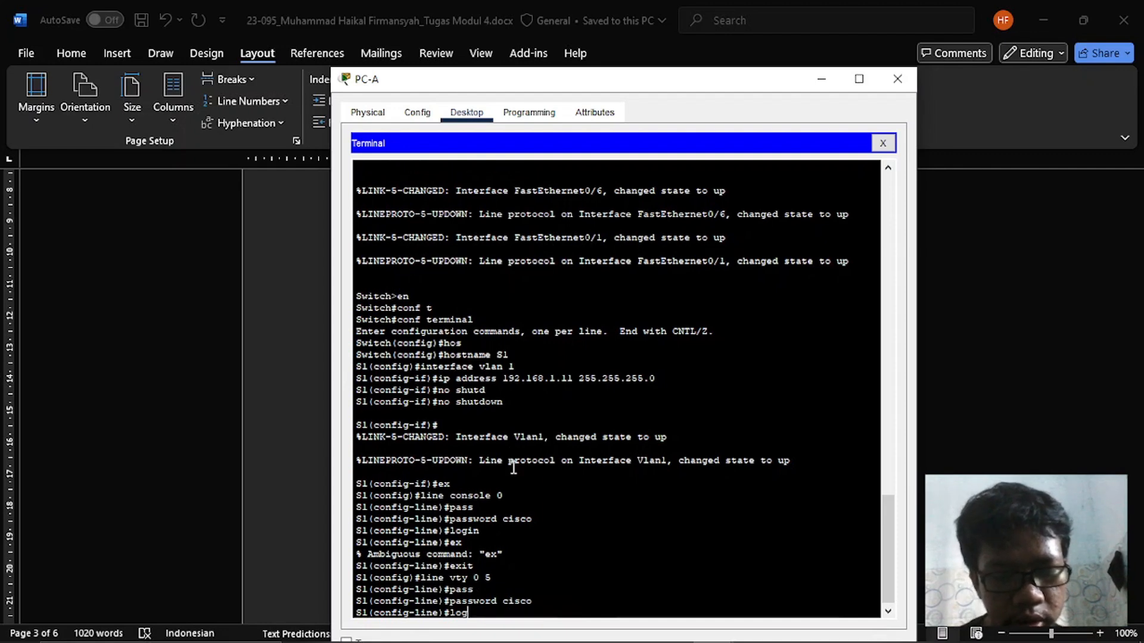
key(Return)
text(exit)
key(Return)
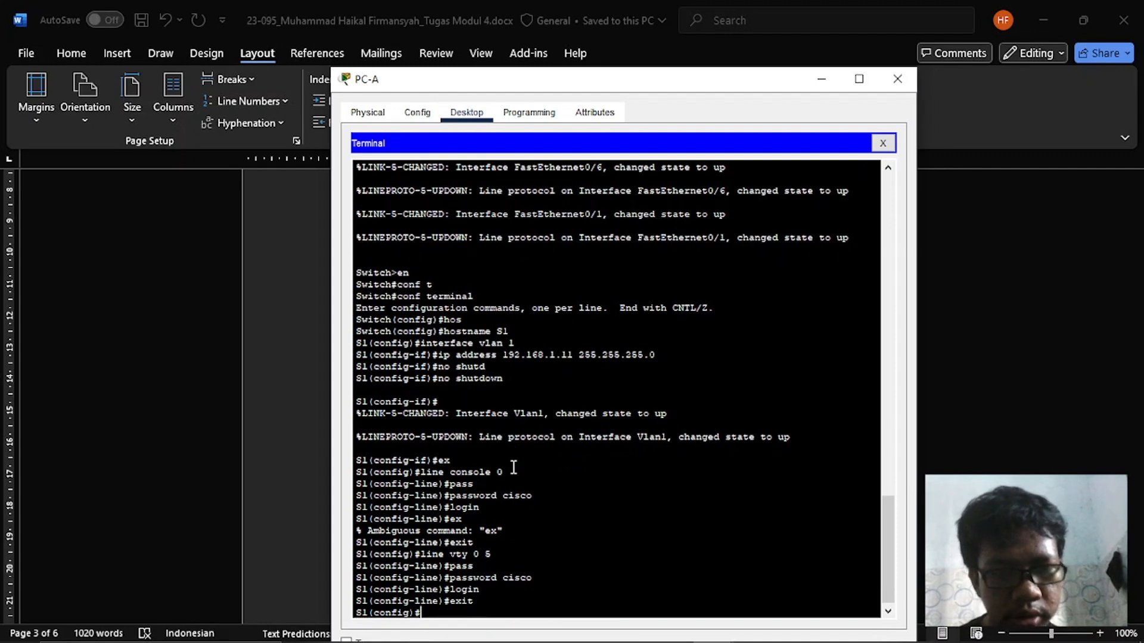
- Set the encrypted privileged EXEC password on S1 as specified in the Word assignment
key(alt+Tab)
scroll(513, 467, down, 4)
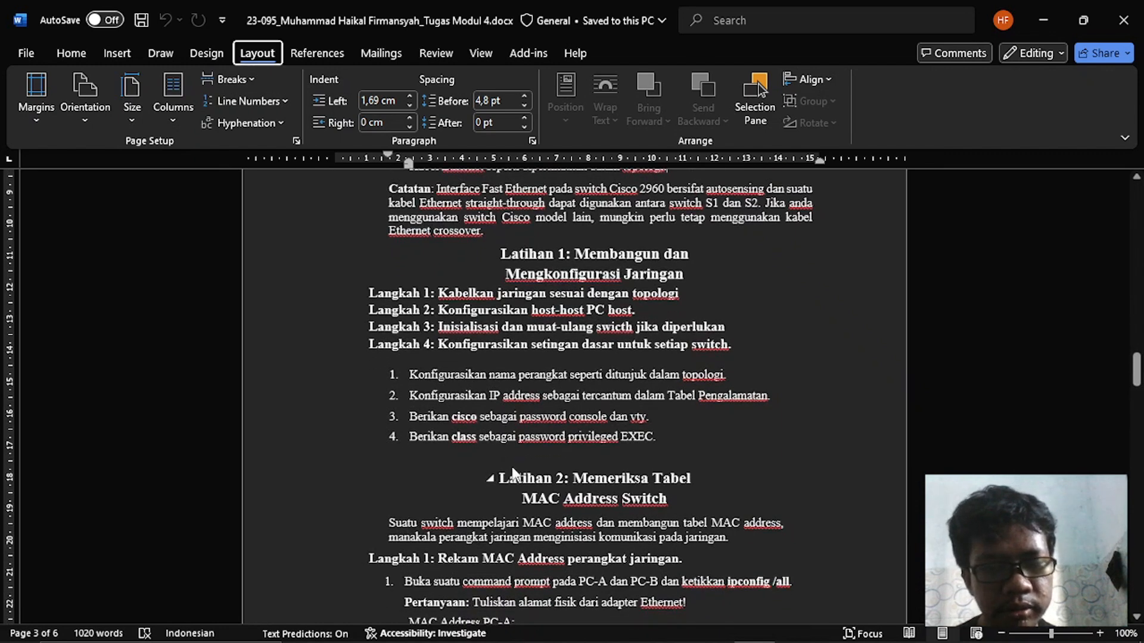
key(alt+Tab)
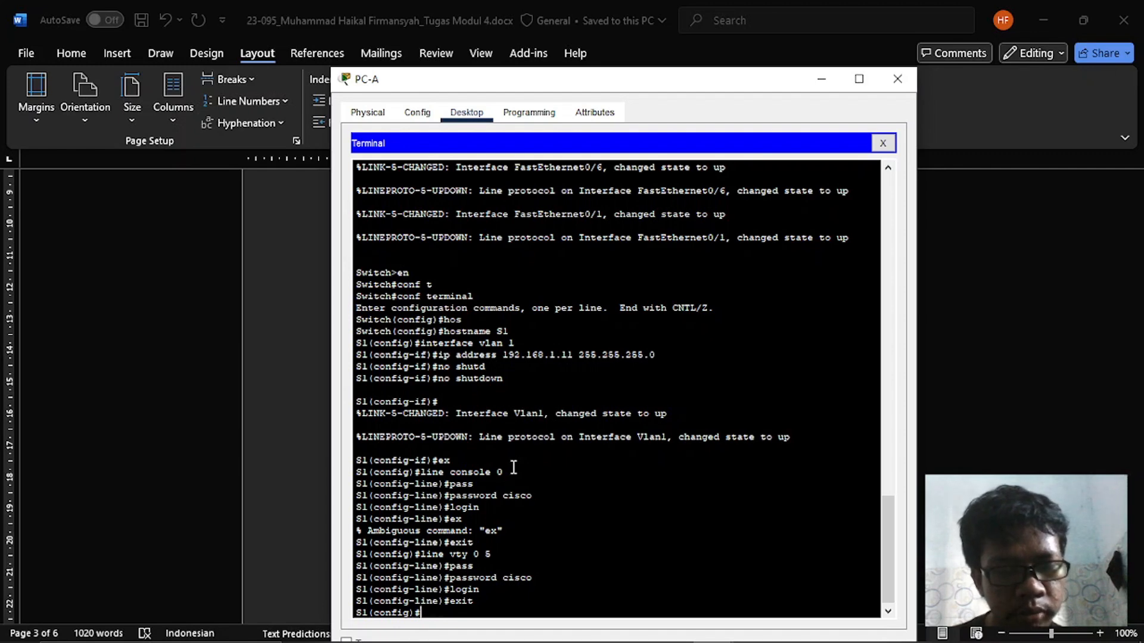
text(nab)
key(Tab)
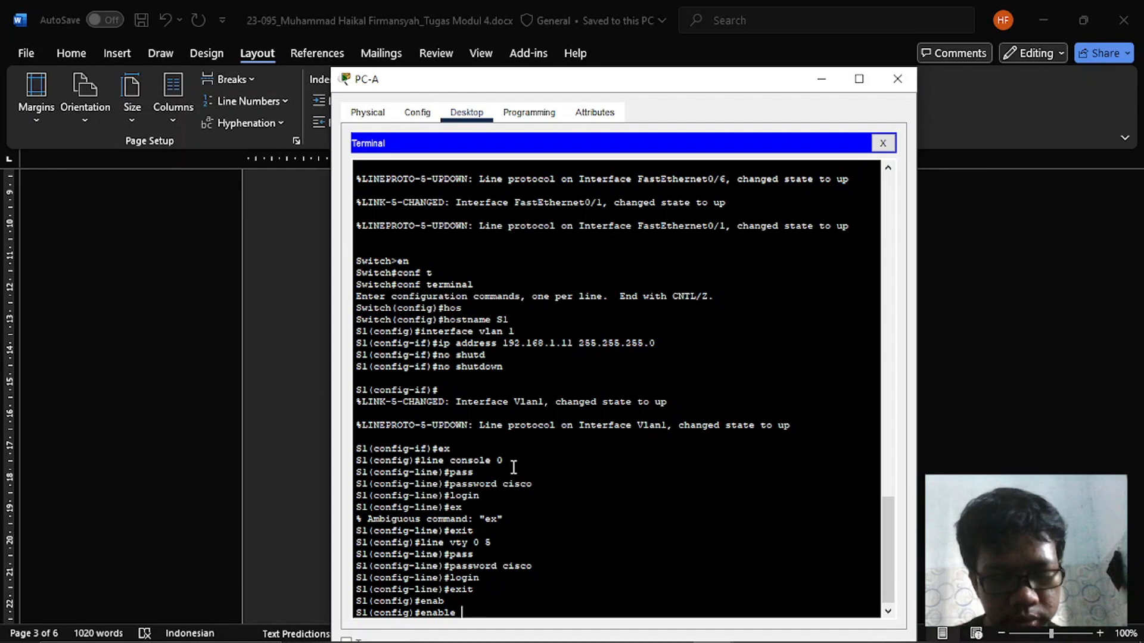
text(se)
key(Tab)
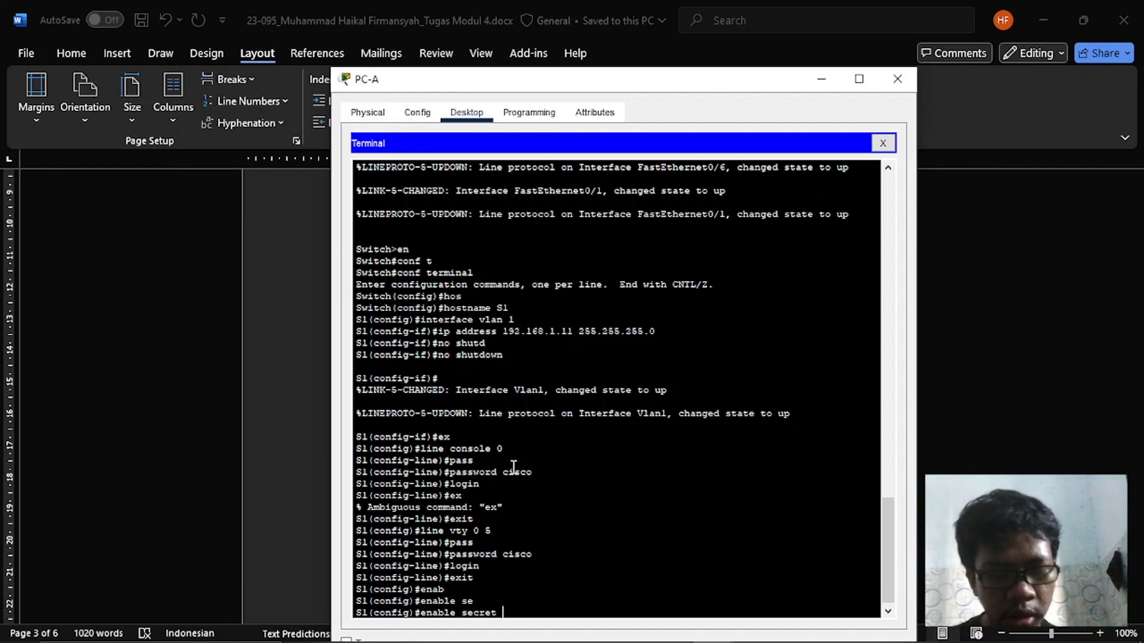
key(alt+Tab)
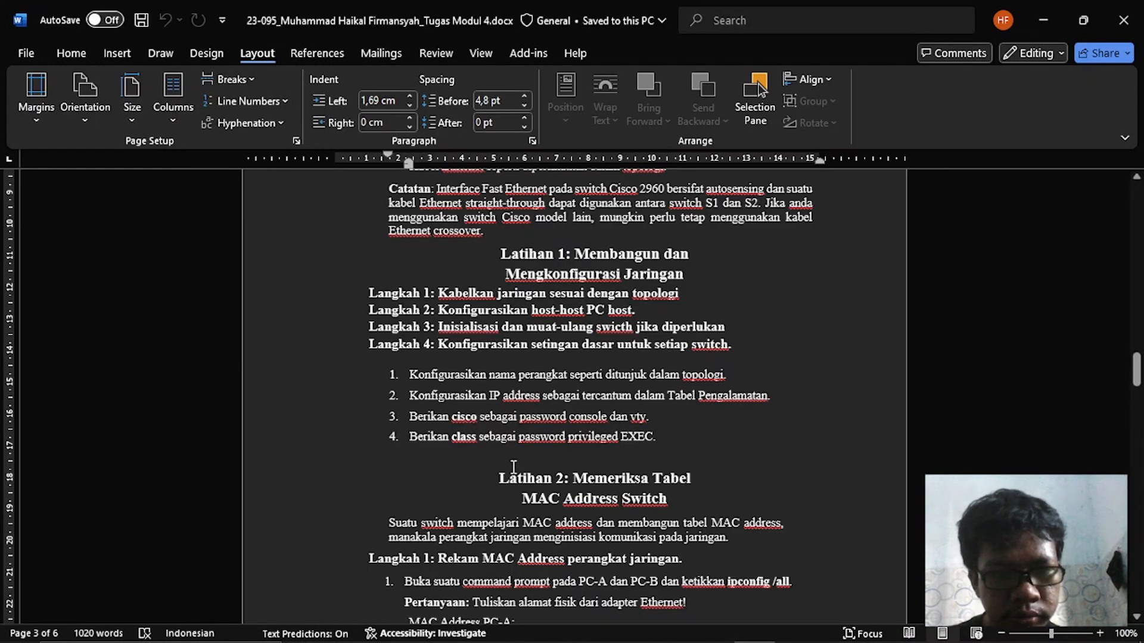
key(alt+Tab)
text(class)
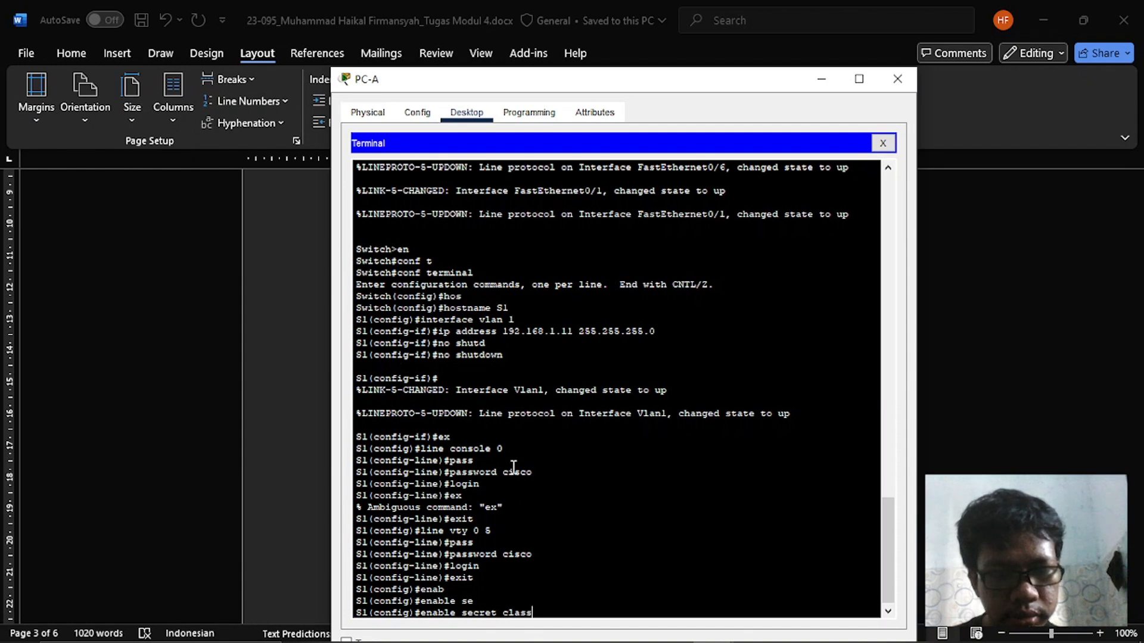
key(Return)
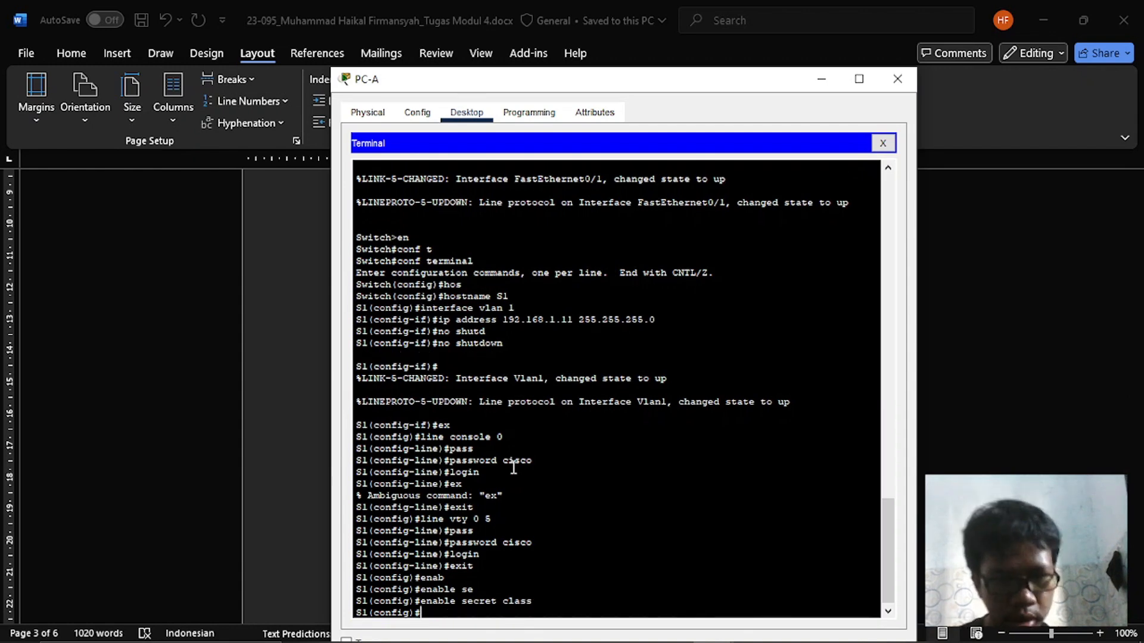
- Check the assignment's next instructions in Word, and enable the password-encryption service on S1
key(alt+Tab)
scroll(513, 468, down, 4)
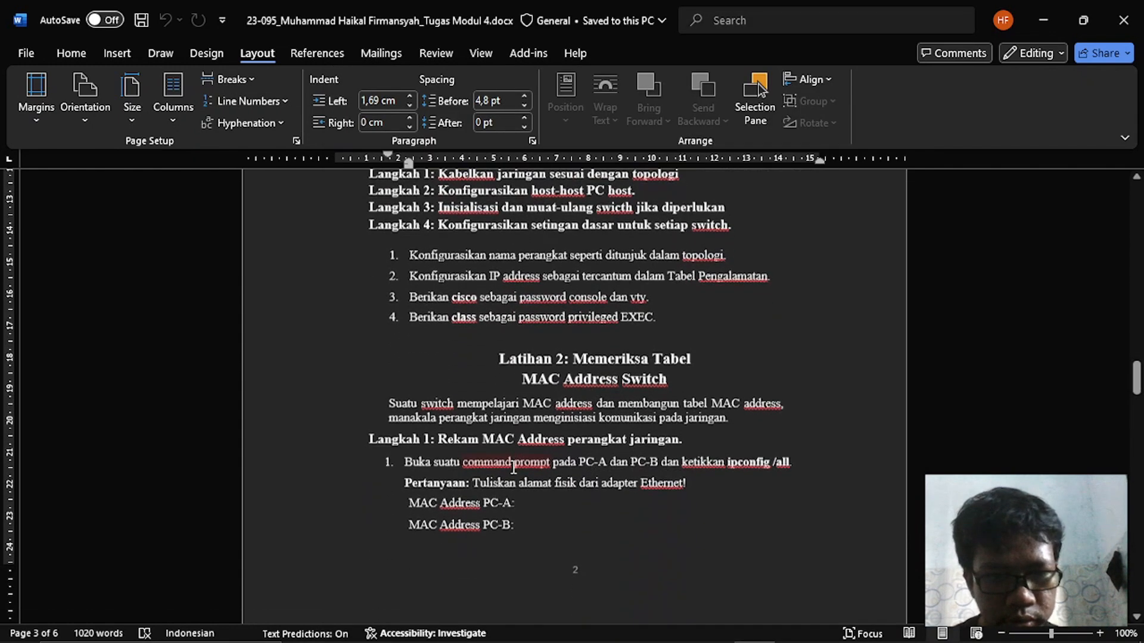
key(alt+Tab)
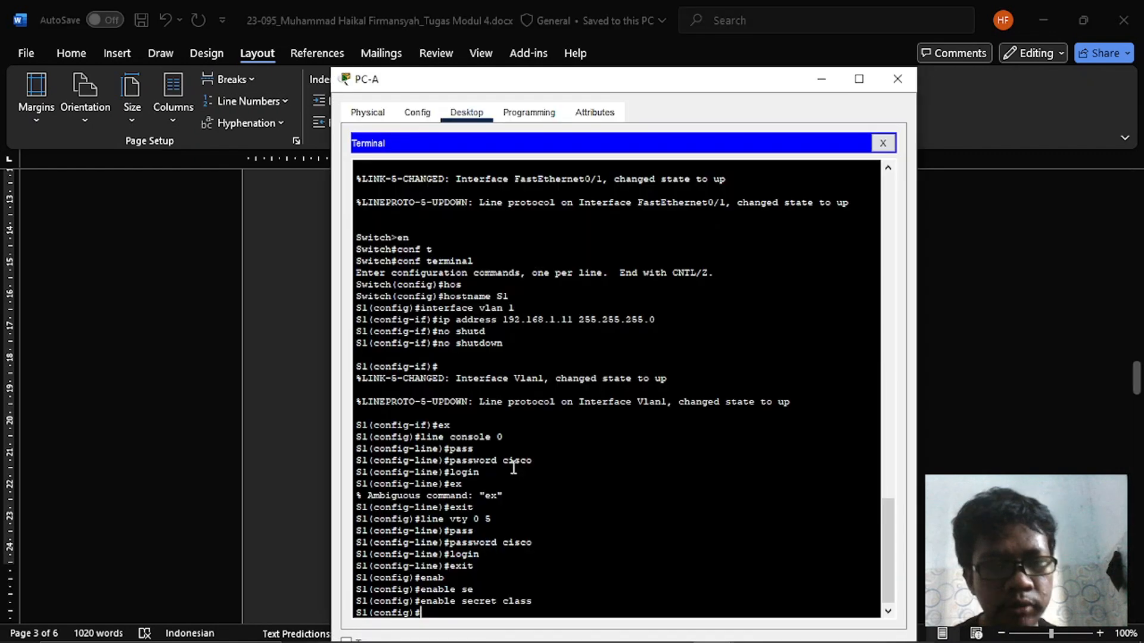
text(ser)
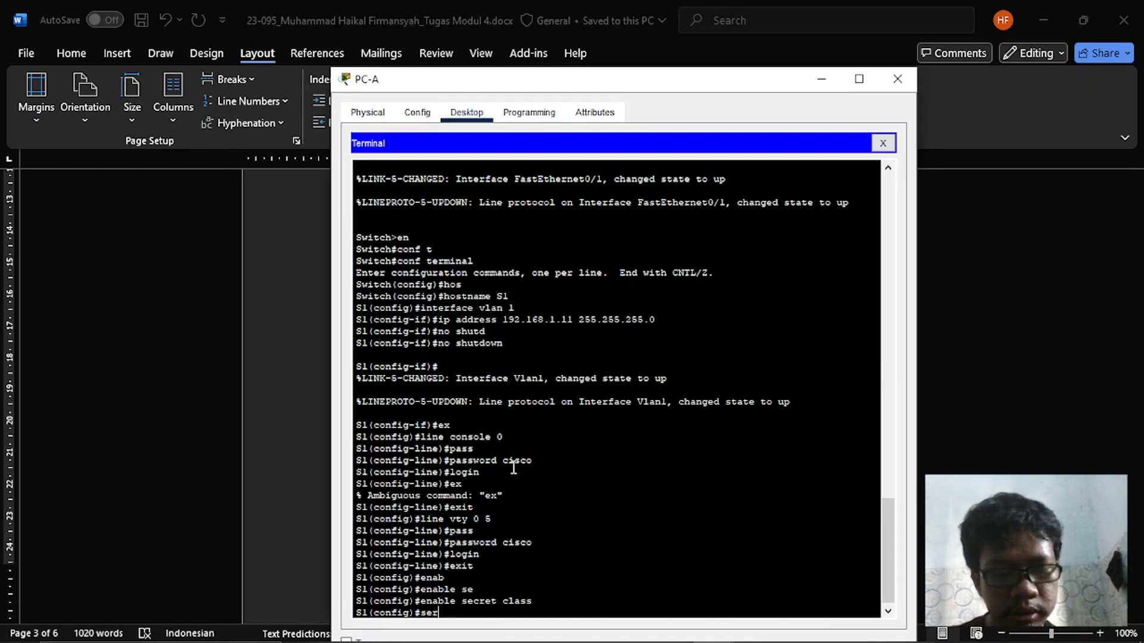
text(vi)
key(Tab)
text(pass)
key(Tab)
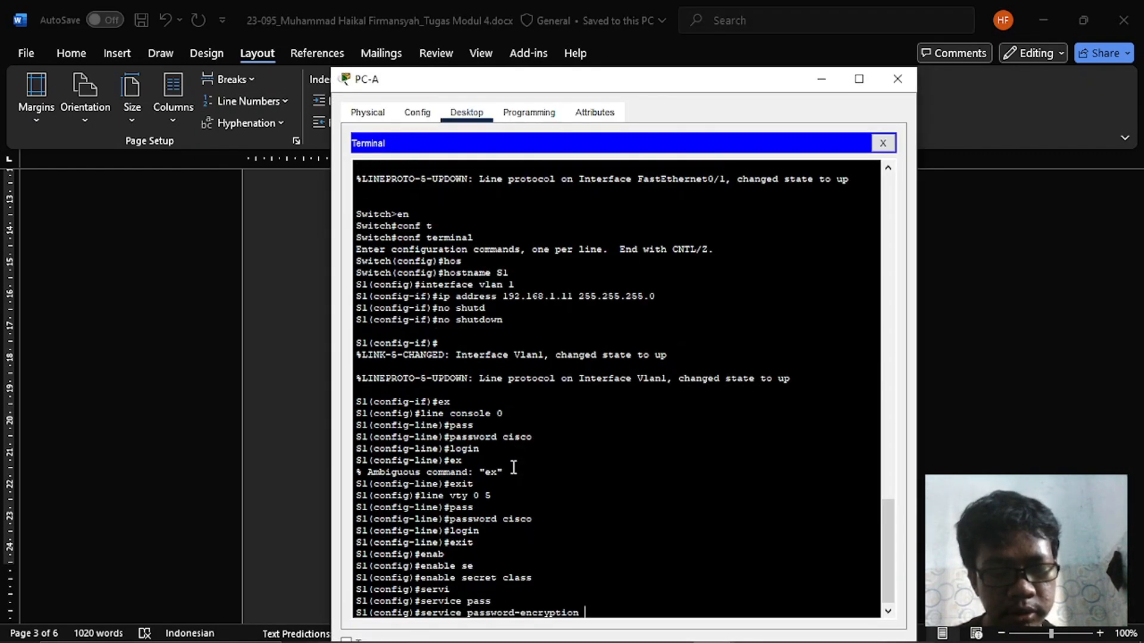
key(Return)
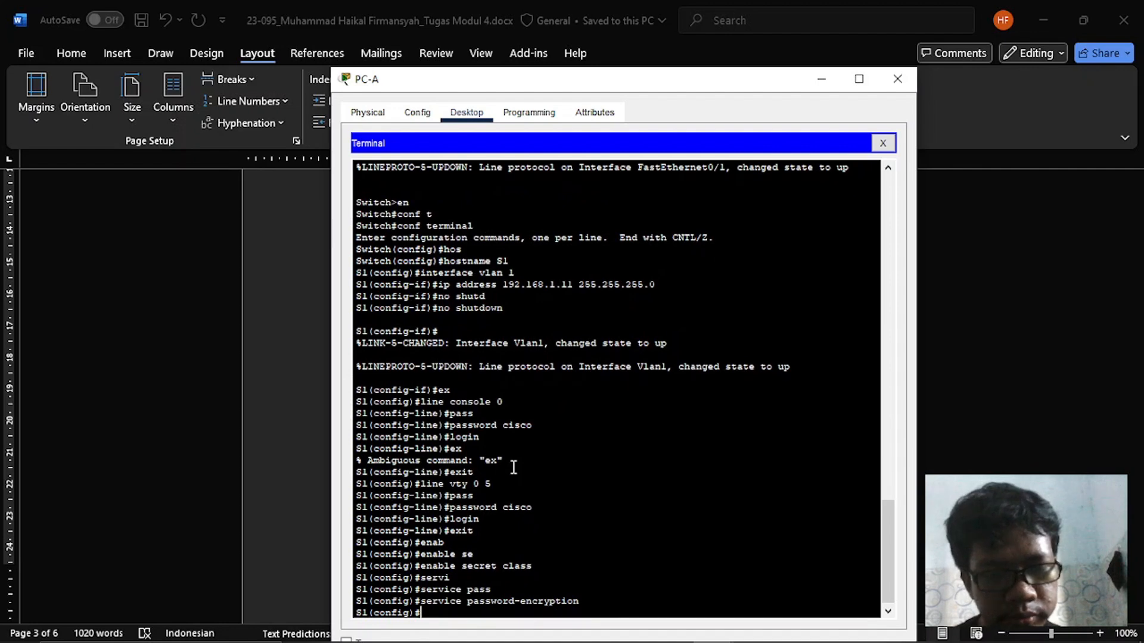
- Switch to the Cisco Packet Tracer workspace and start a console terminal session from PC-B with the default port settings
key(alt+Tab)
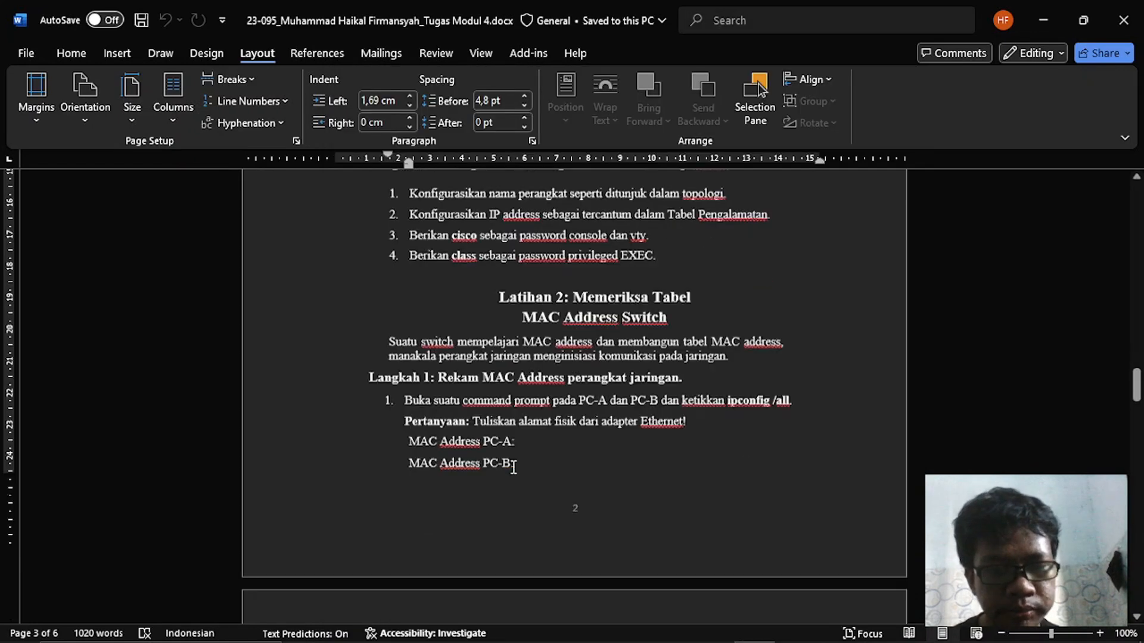
scroll(511, 465, down, 1)
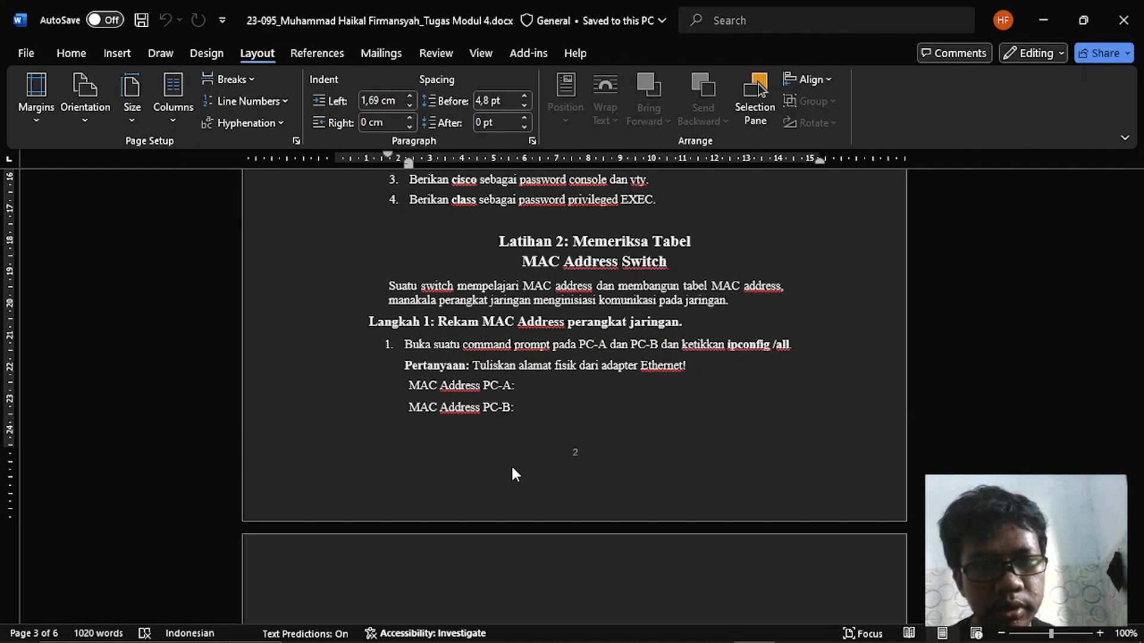
scroll(514, 474, up, 4)
key(alt+Tab)
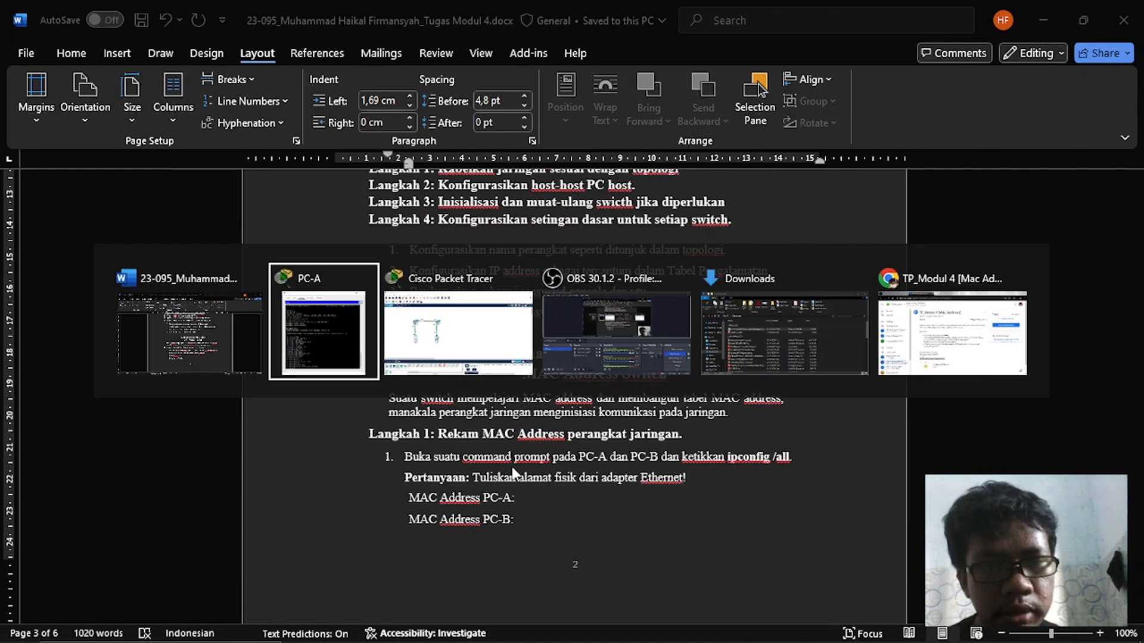
key(alt+Tab)
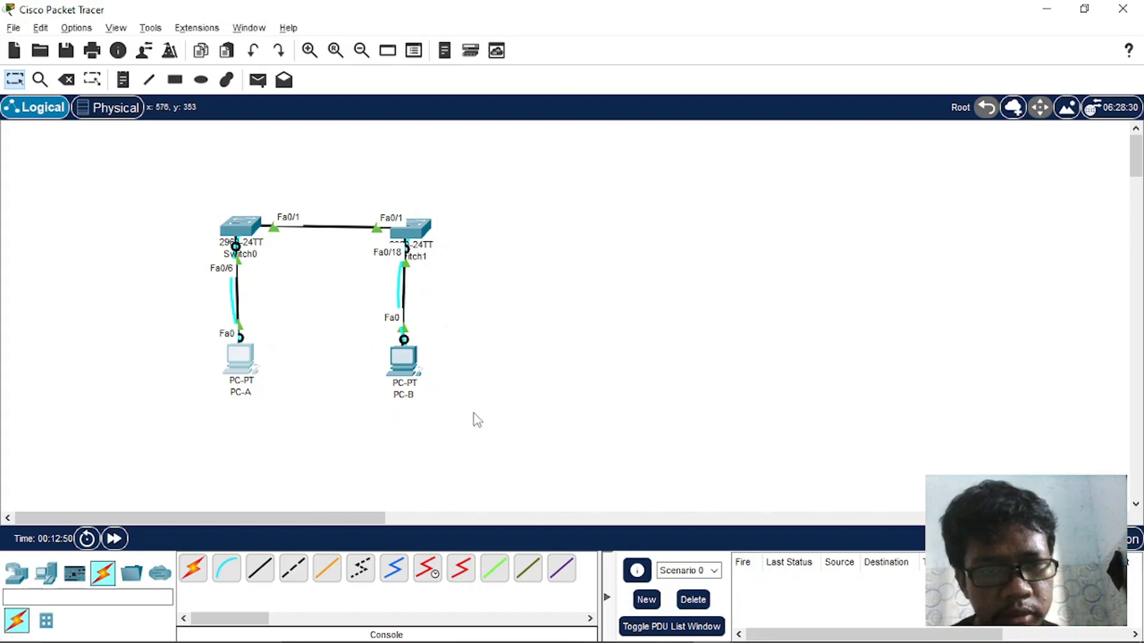
click(393, 369)
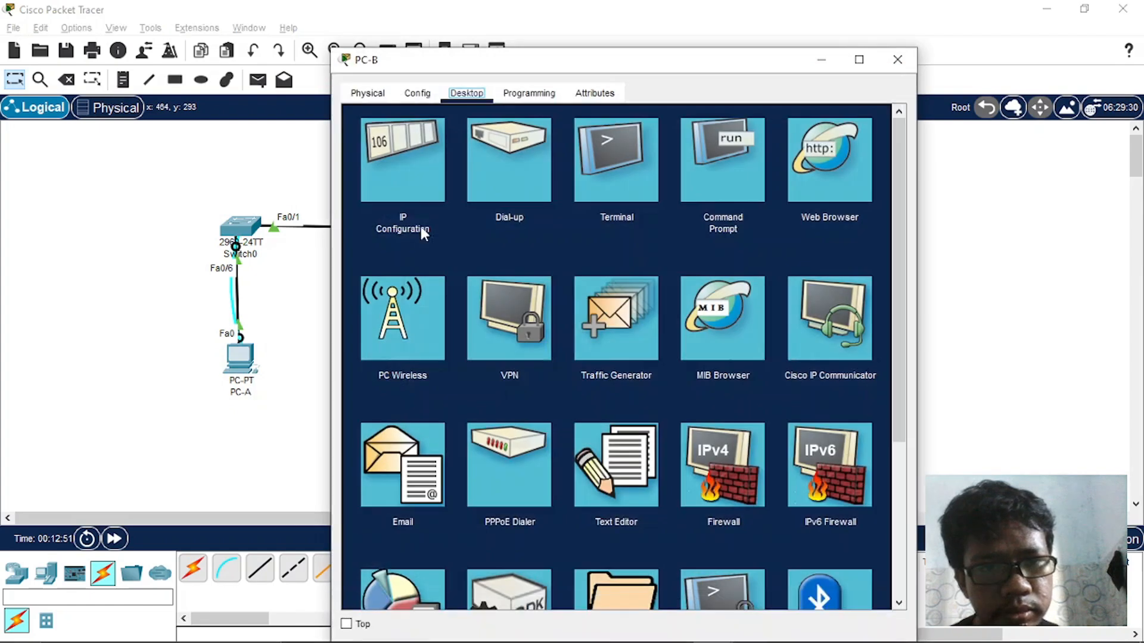
click(635, 176)
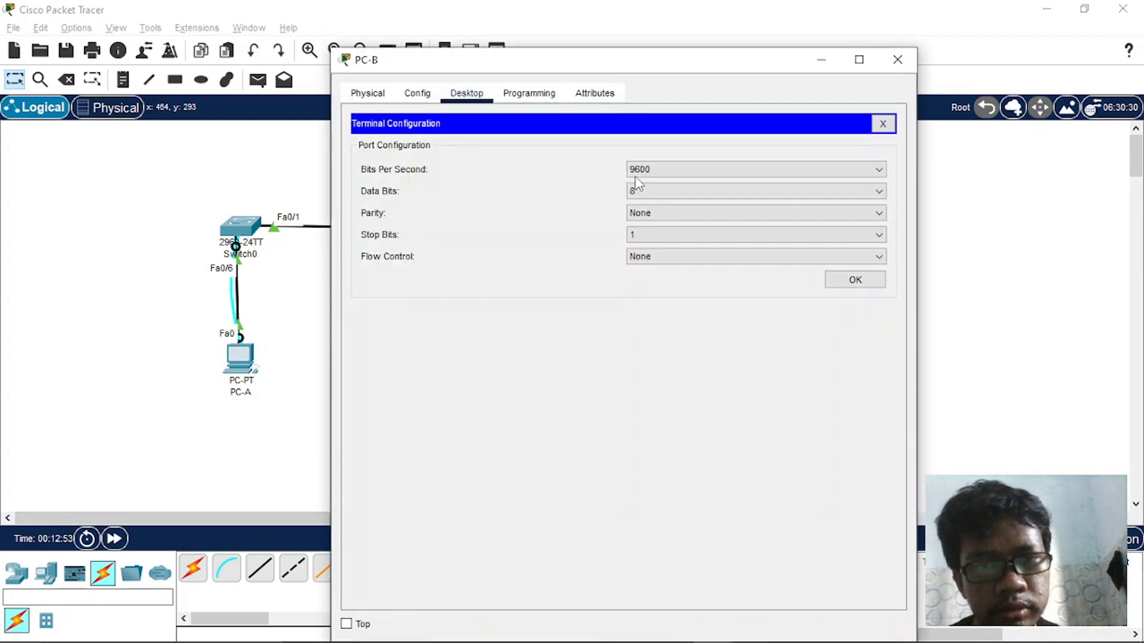
click(854, 281)
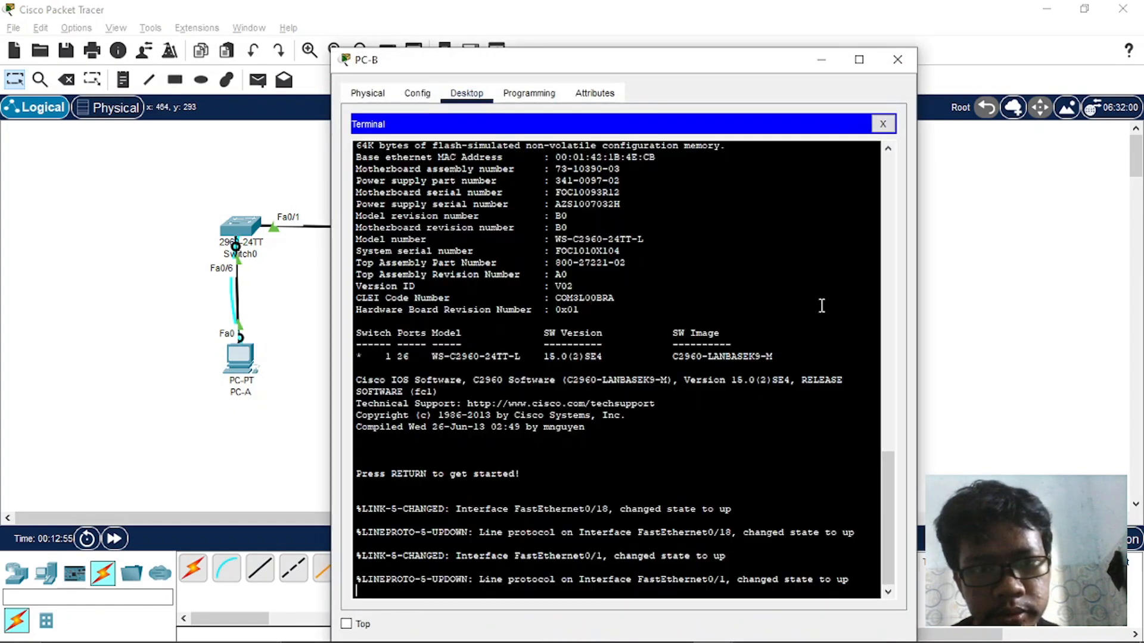
key(Return)
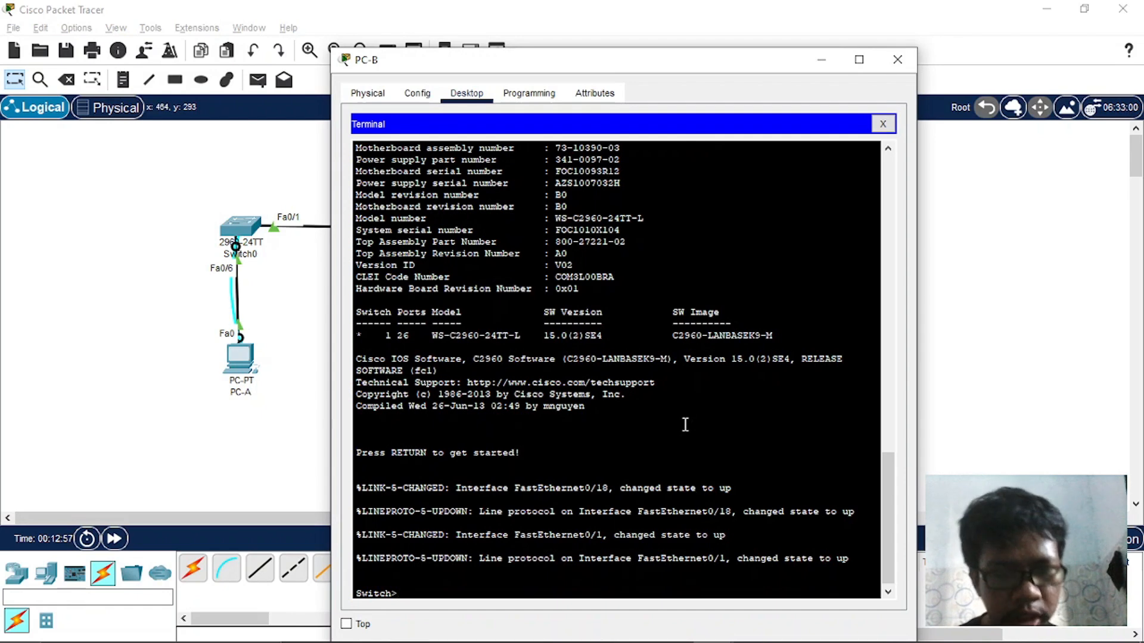
- Enter privileged EXEC mode and global configuration mode on the switch connected to PC-B
text(en)
key(Return)
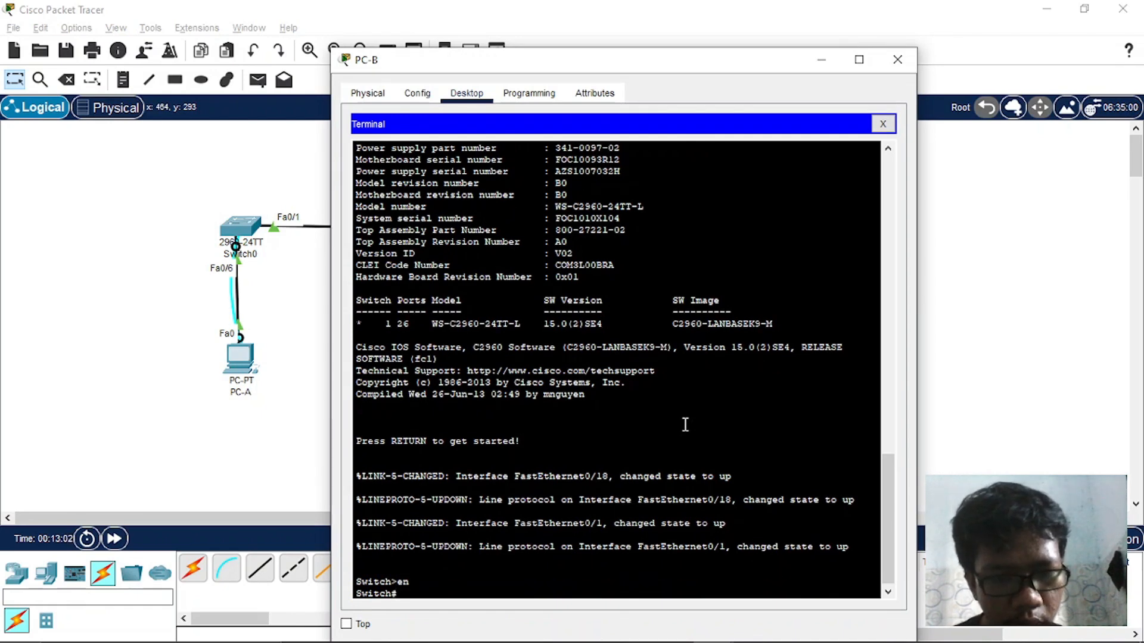
text(conf)
key(Return)
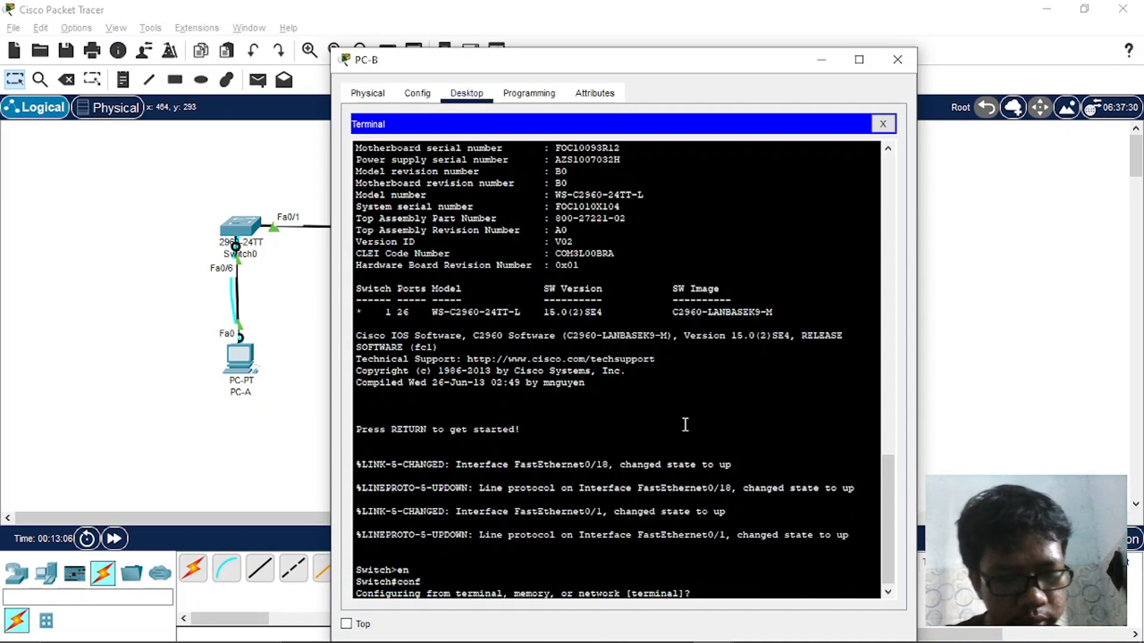
key(Return)
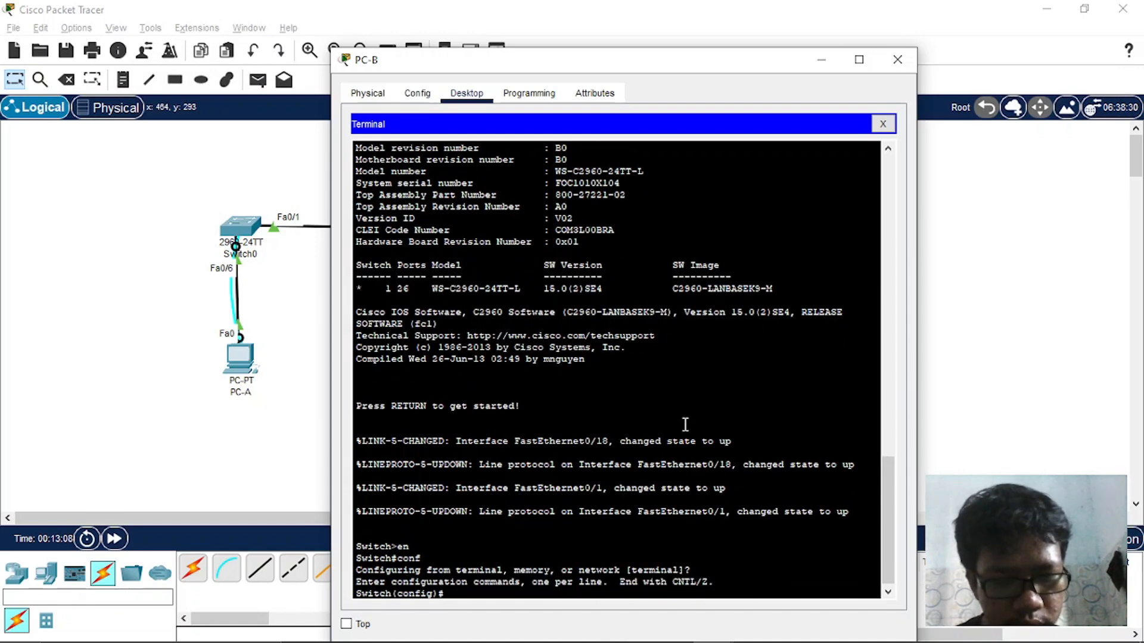
text(conf t)
key(Return)
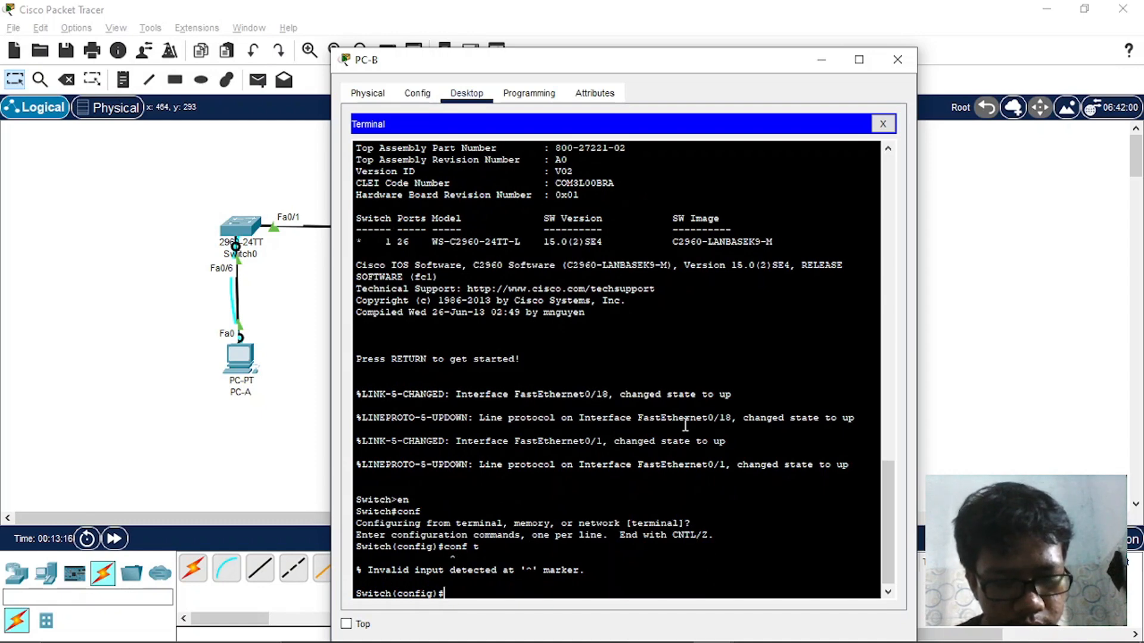
- Set the hostname of the switch connected to PC-B to S2
text(hos)
key(Tab)
text(S)
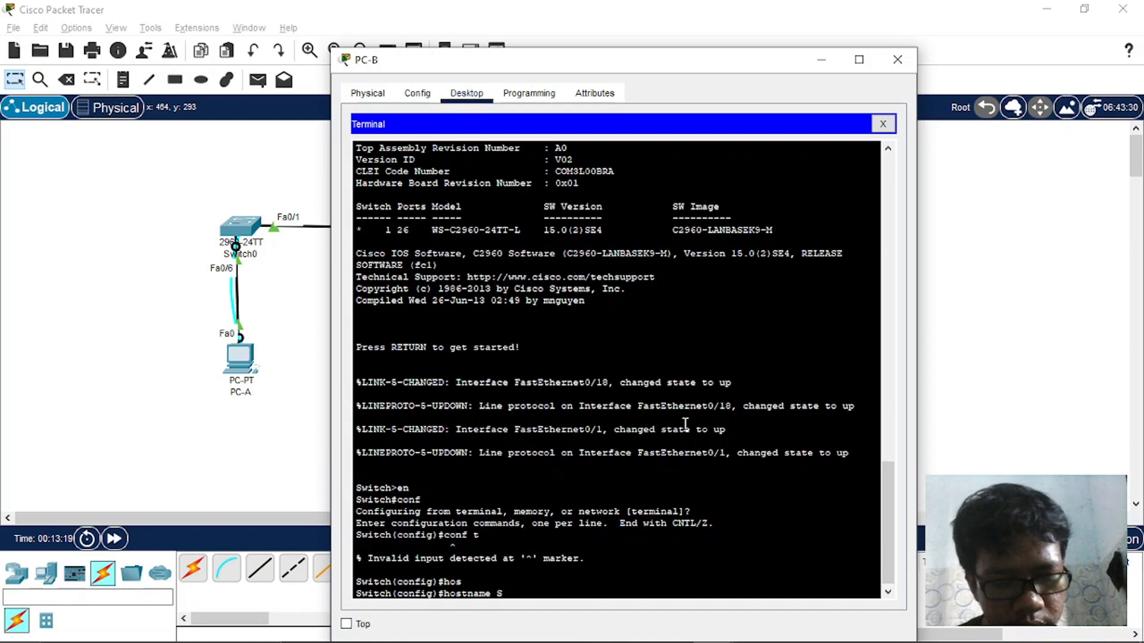
text(2)
key(Return)
- Enter interface configuration for VLAN 1 on S2
text(ig)#i)
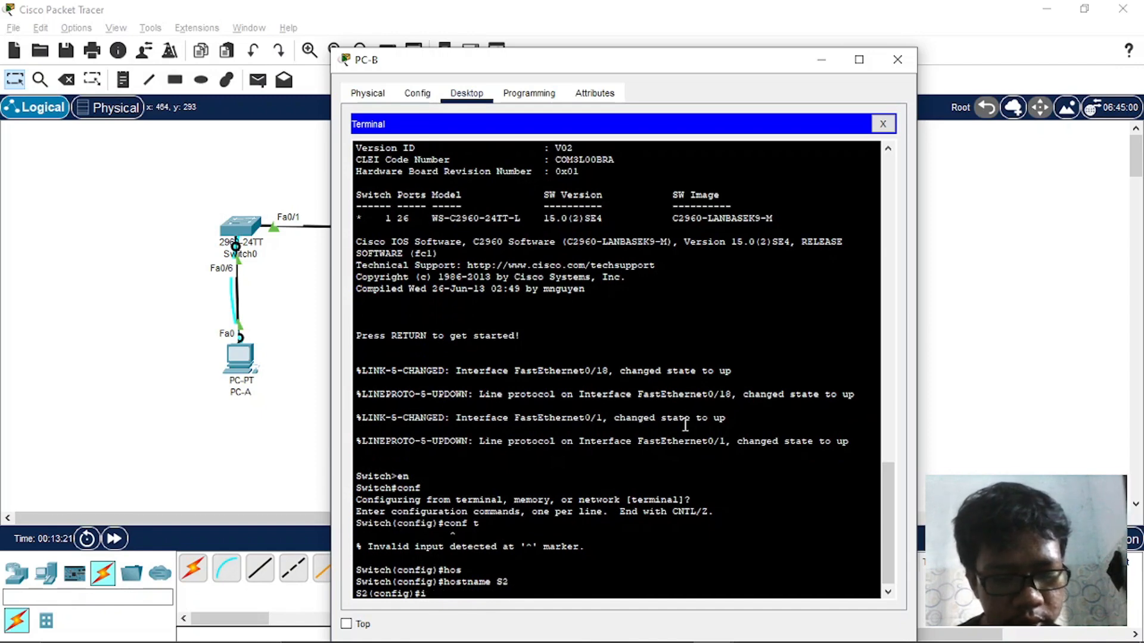
text(nt)
key(Tab)
text(vlan 1)
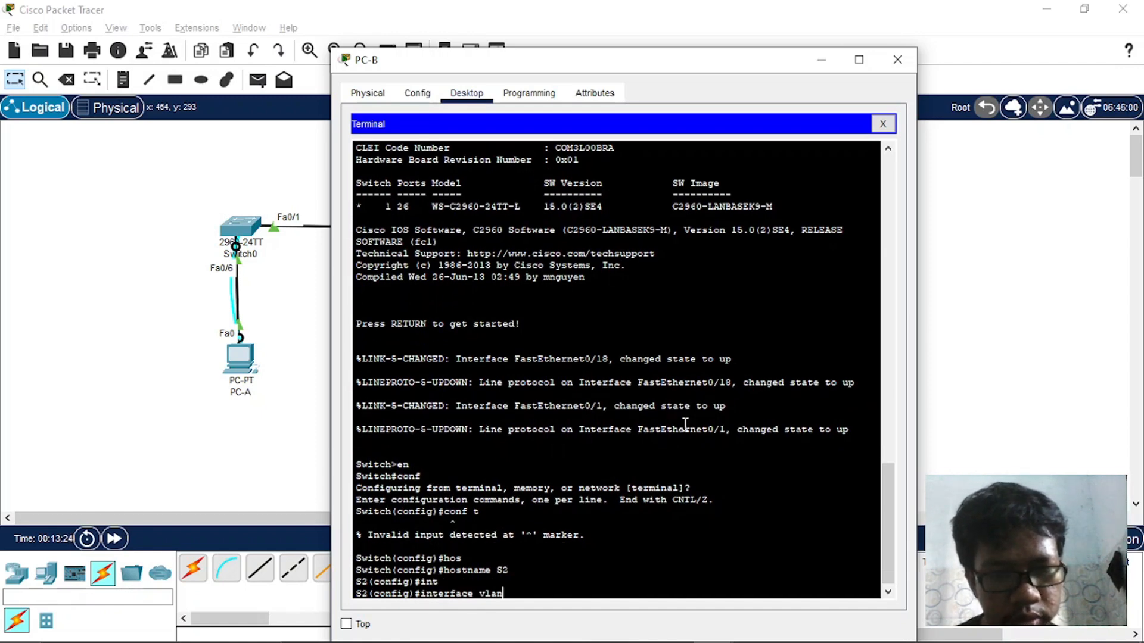
key(Return)
- Assign VLAN 1 on S2 the IP address 192.168.1.12 with mask 255.255.255.0, checking the addressing table in Word
text(ig-if)#i)
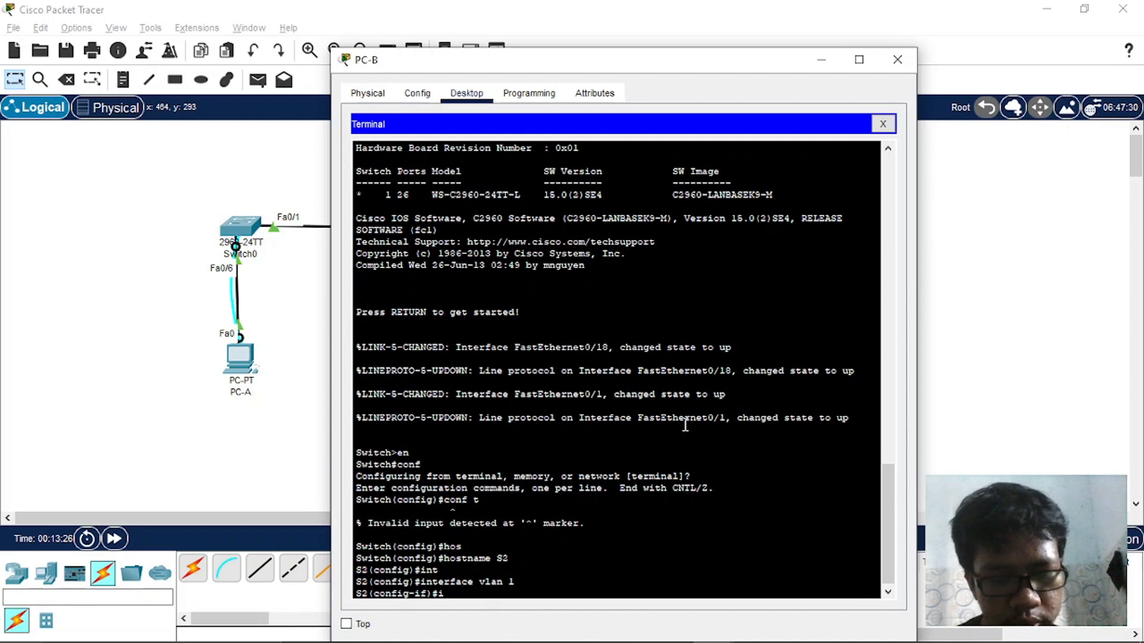
text(p add)
key(Tab)
text(192.)
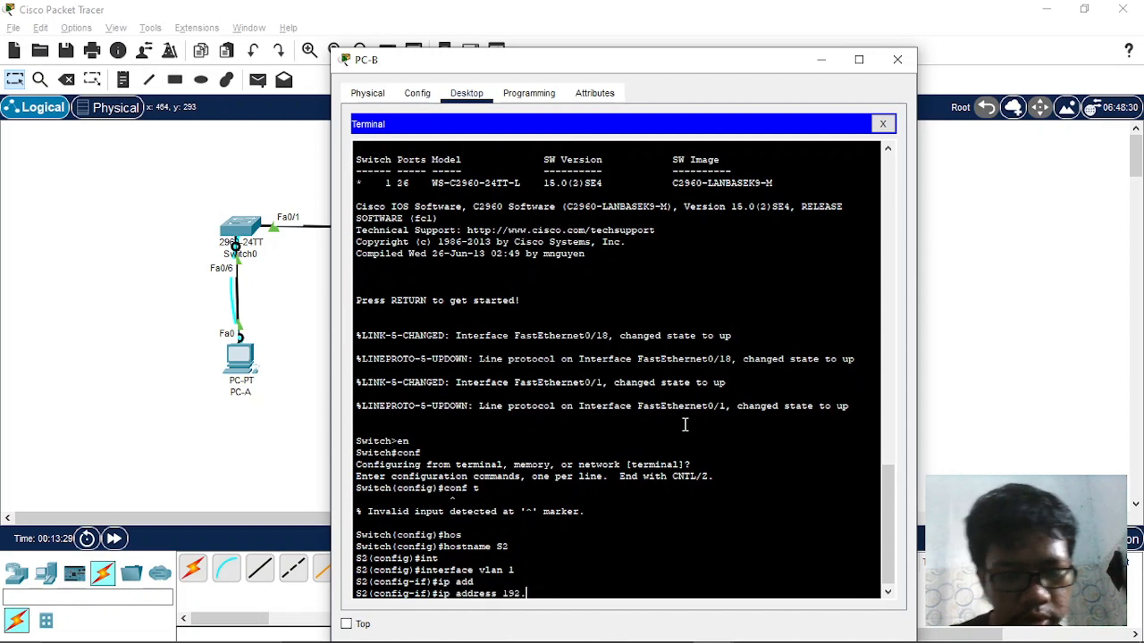
text(168.1.12)
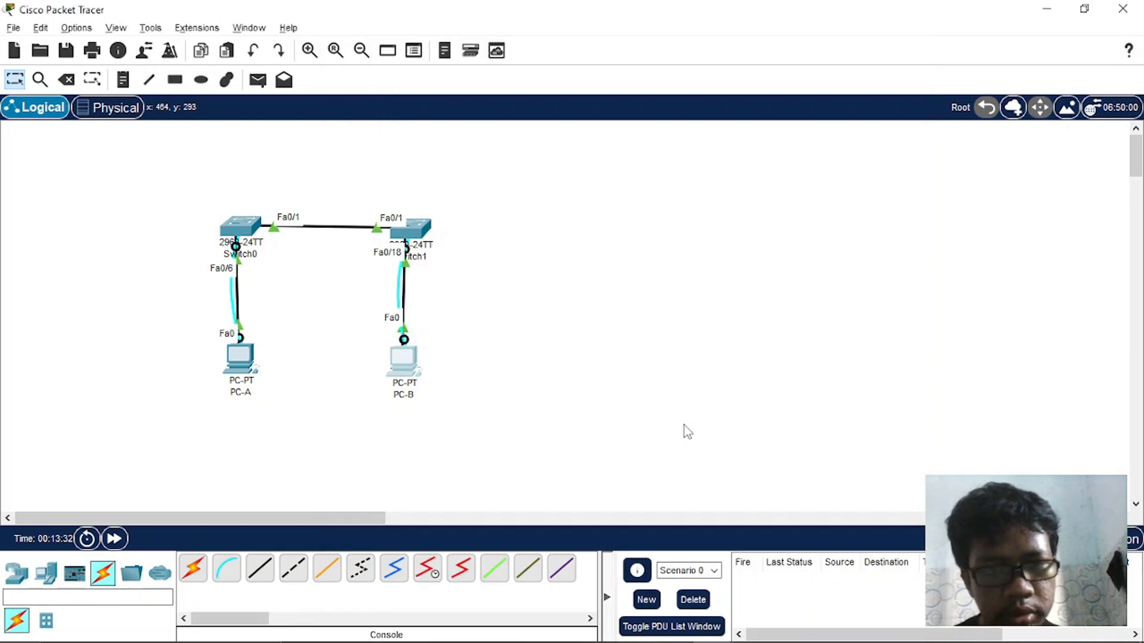
key(alt+Tab)
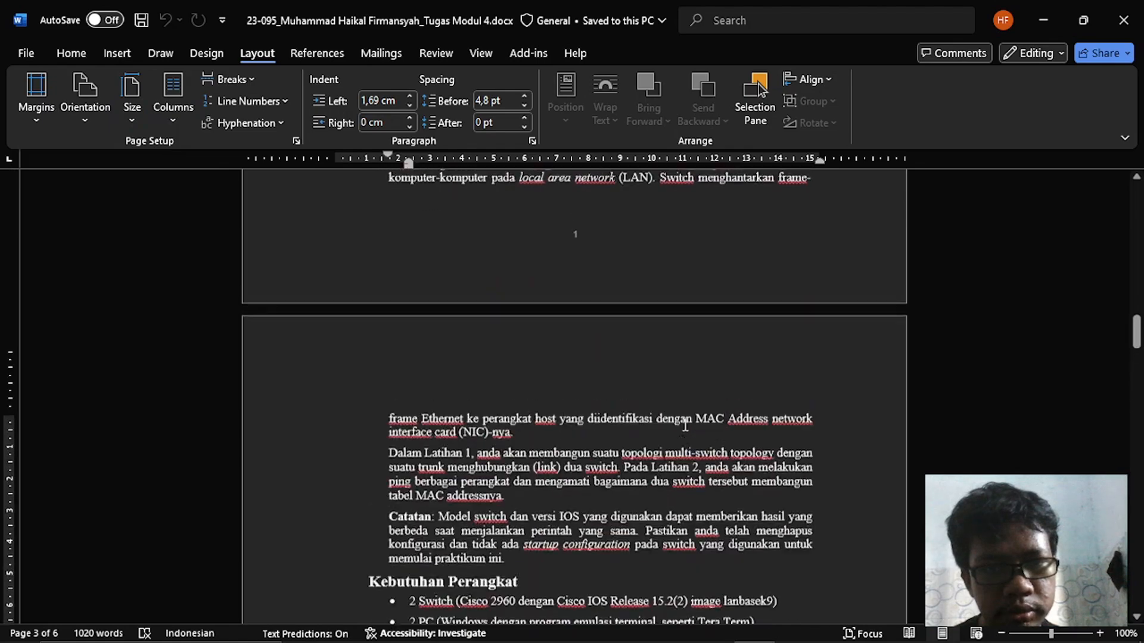
scroll(685, 426, up, 8)
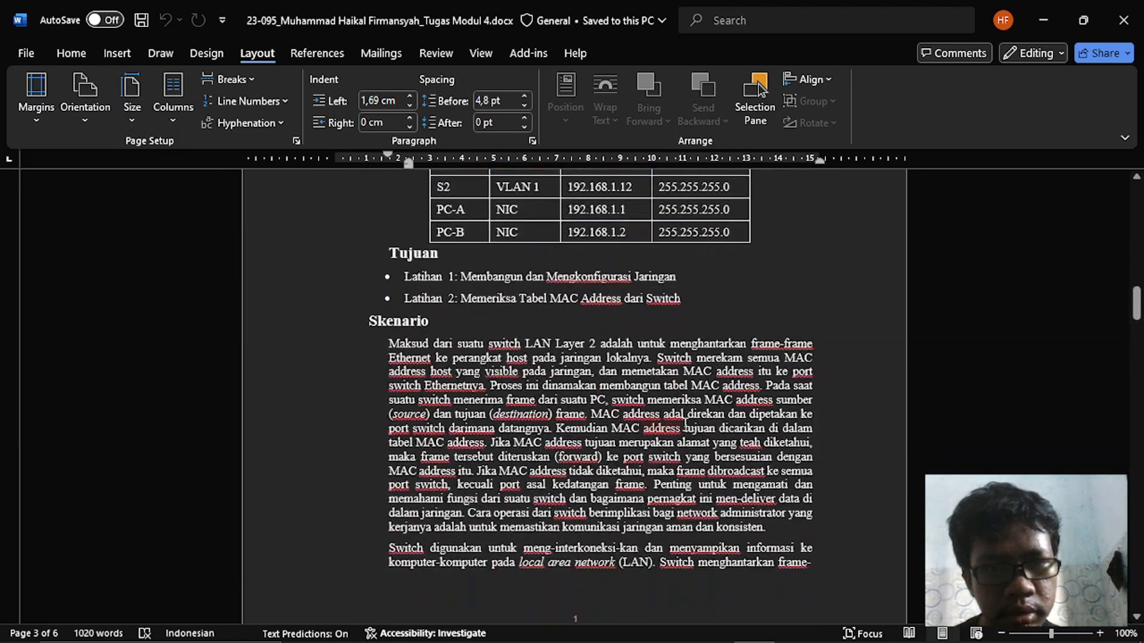
scroll(685, 424, down, 8)
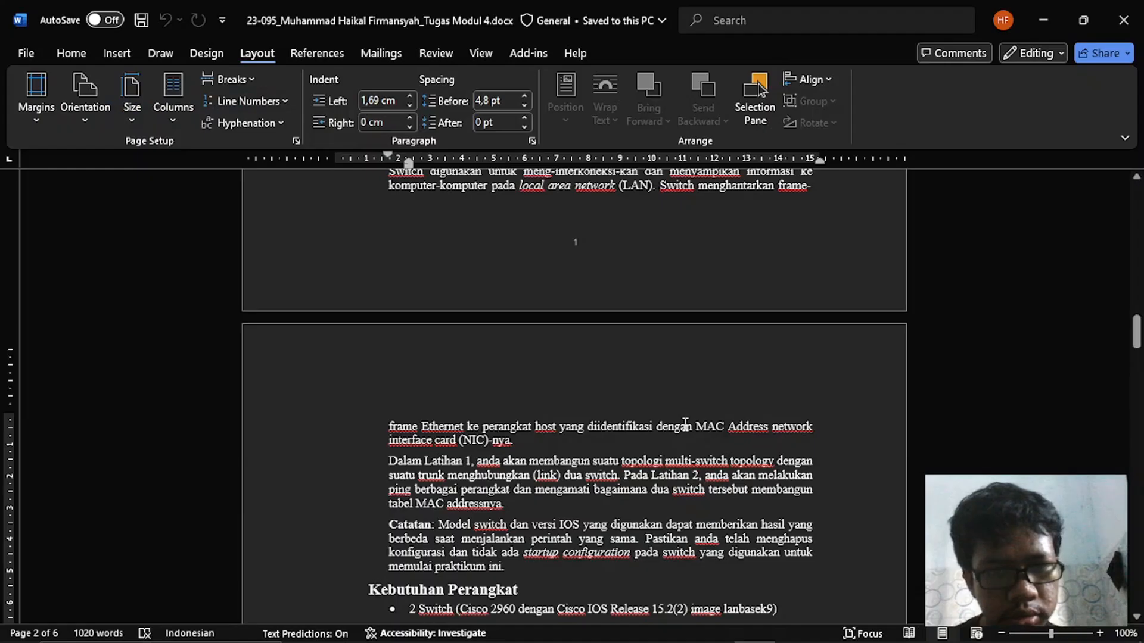
key(alt+Tab)
text(255.2)
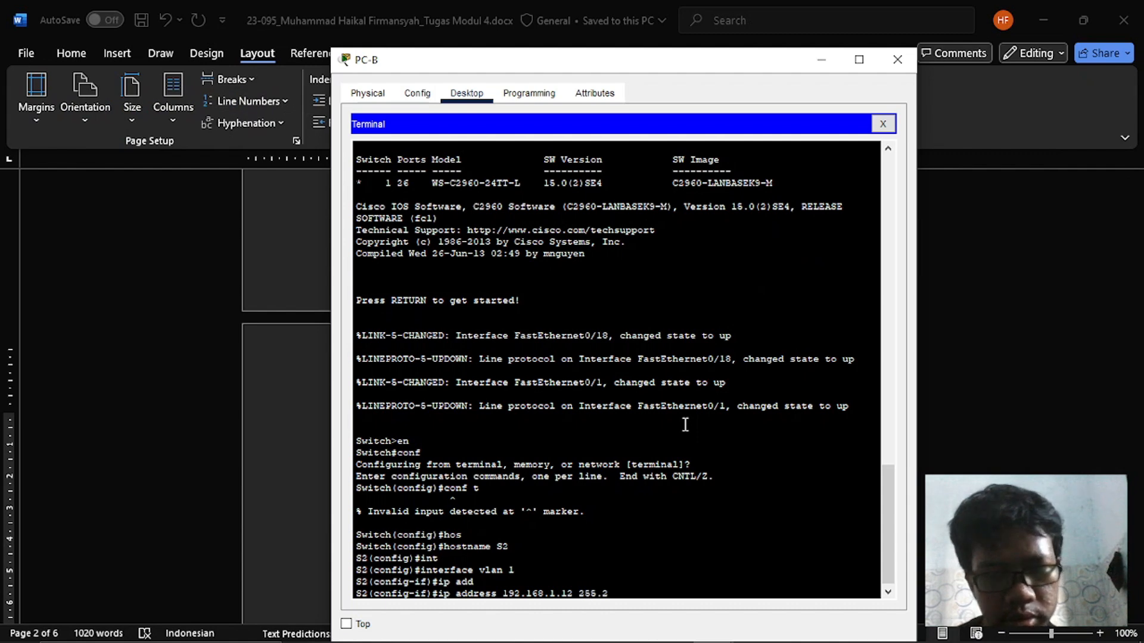
text(55.255.0)
key(Return)
- Enable the VLAN 1 interface on S2 with no shutdown and return to global configuration mode
text(no sh)
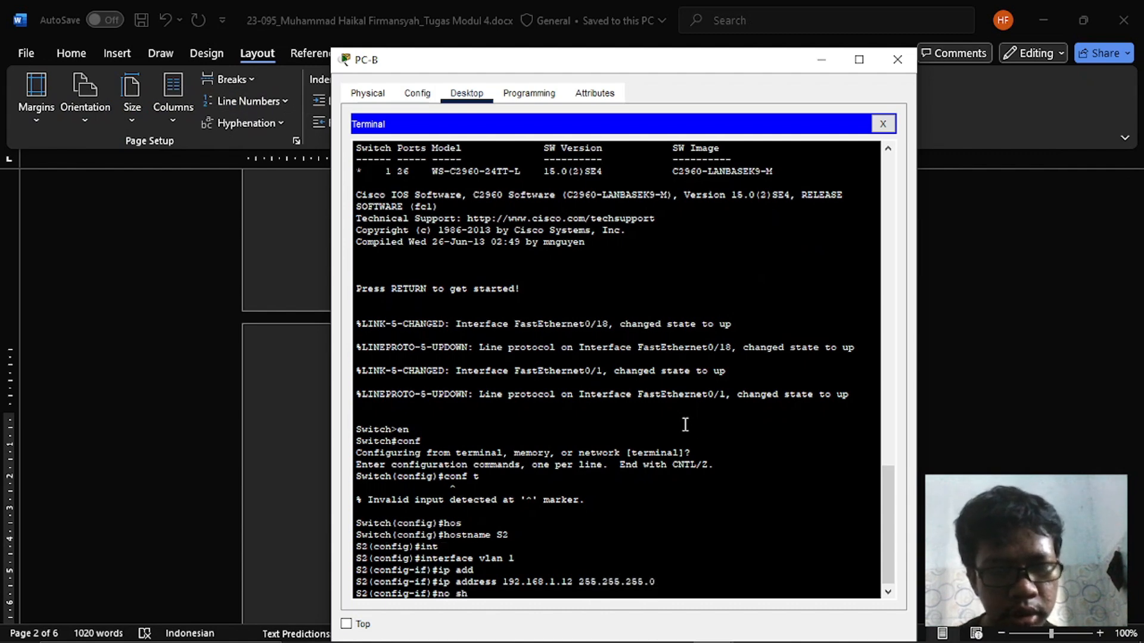
key(Return)
key(Return)
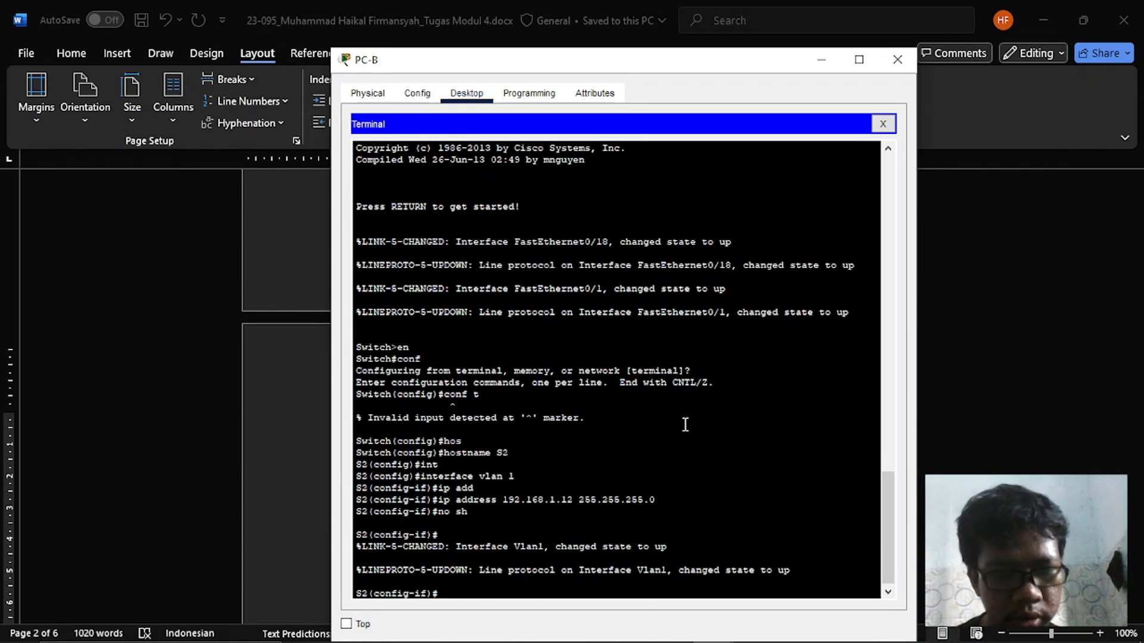
text(exit)
key(Return)
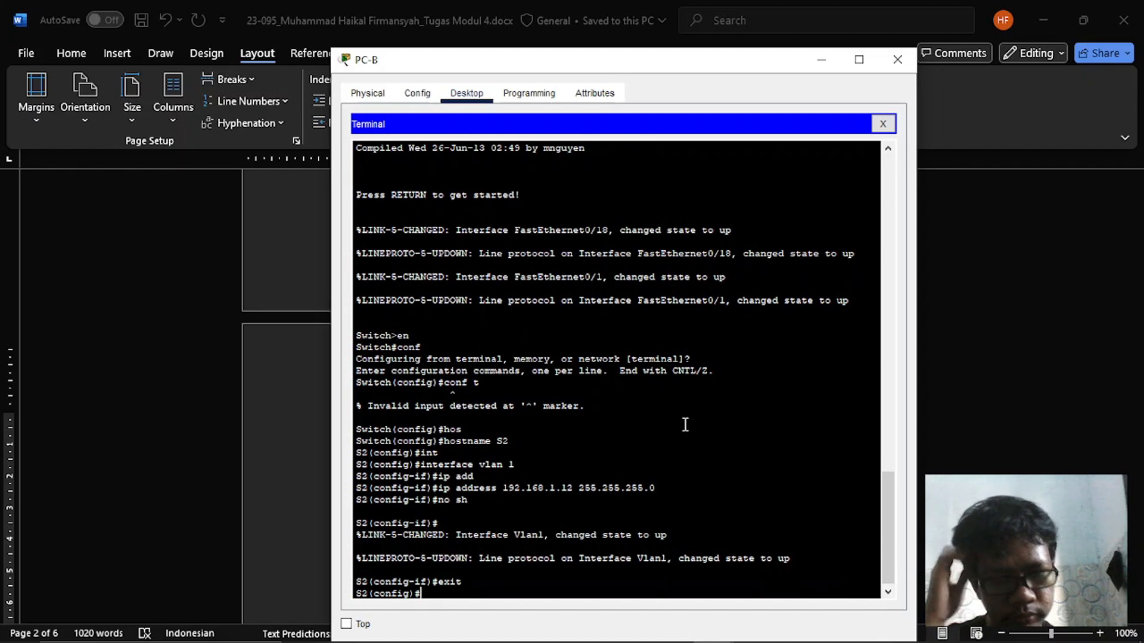
- Set the console password on S2's line console 0, enable login, and return to global configuration mode
text(line)
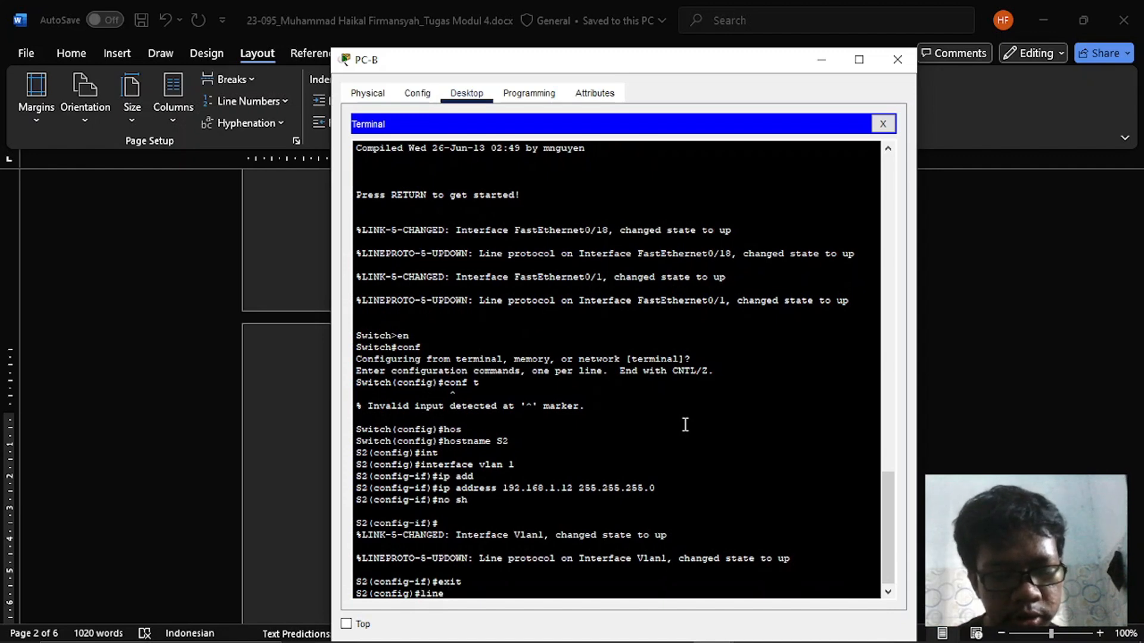
text( console 0)
key(Return)
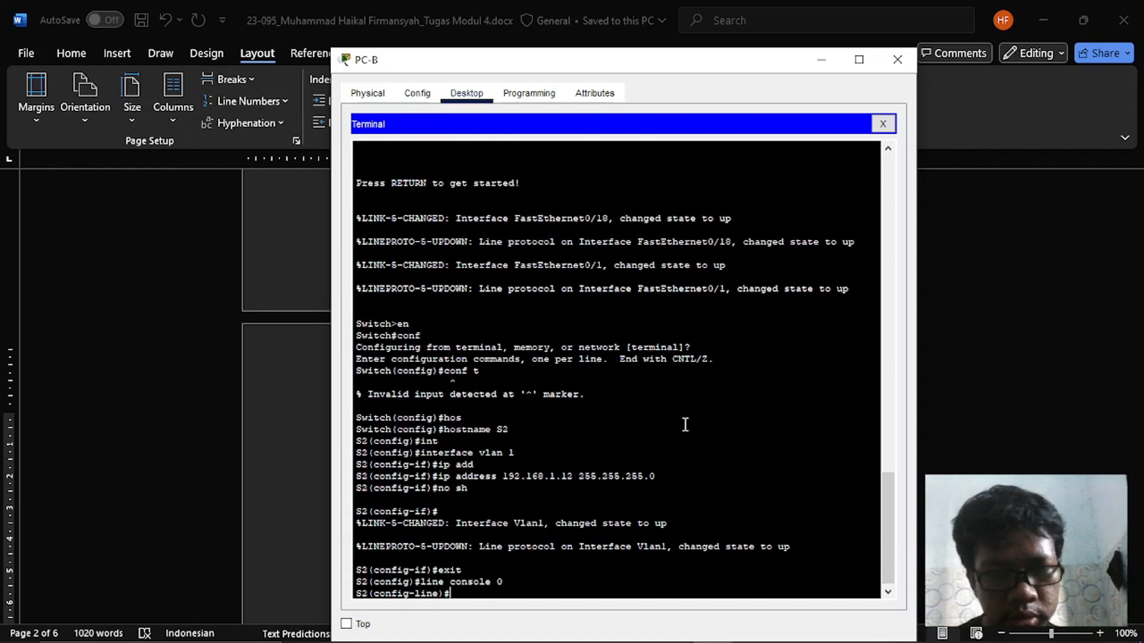
text(pass)
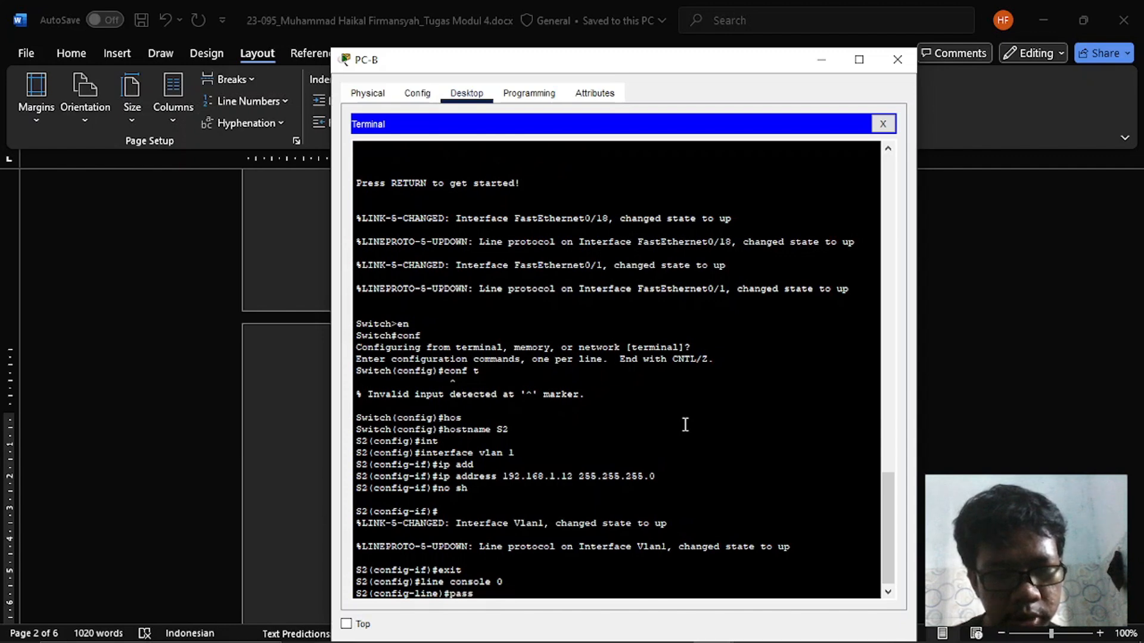
key(Tab)
text(cisco)
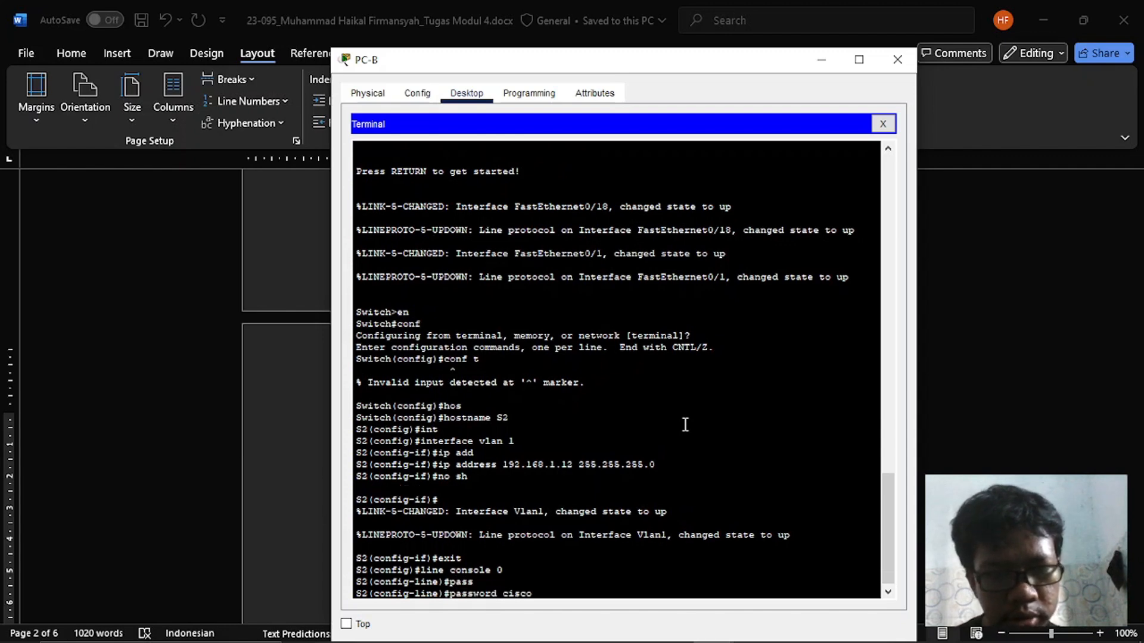
key(Return)
text(login)
key(Return)
text(exit)
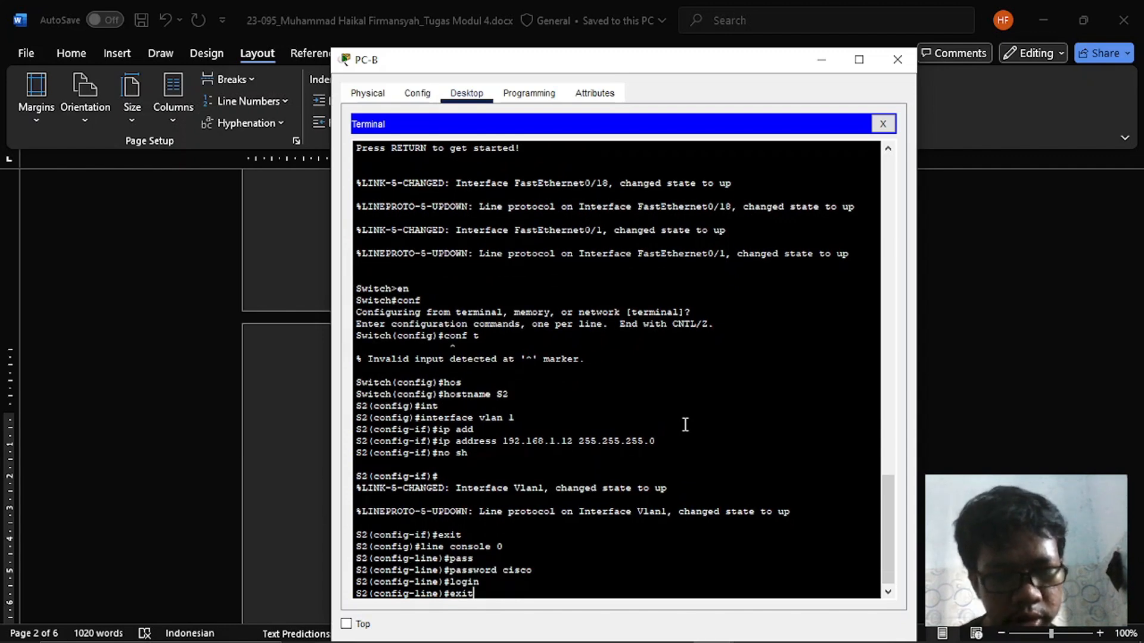
key(Return)
- Set the vty password on S2's lines vty 0 5, enable login, and return to global configuration mode
text(li)
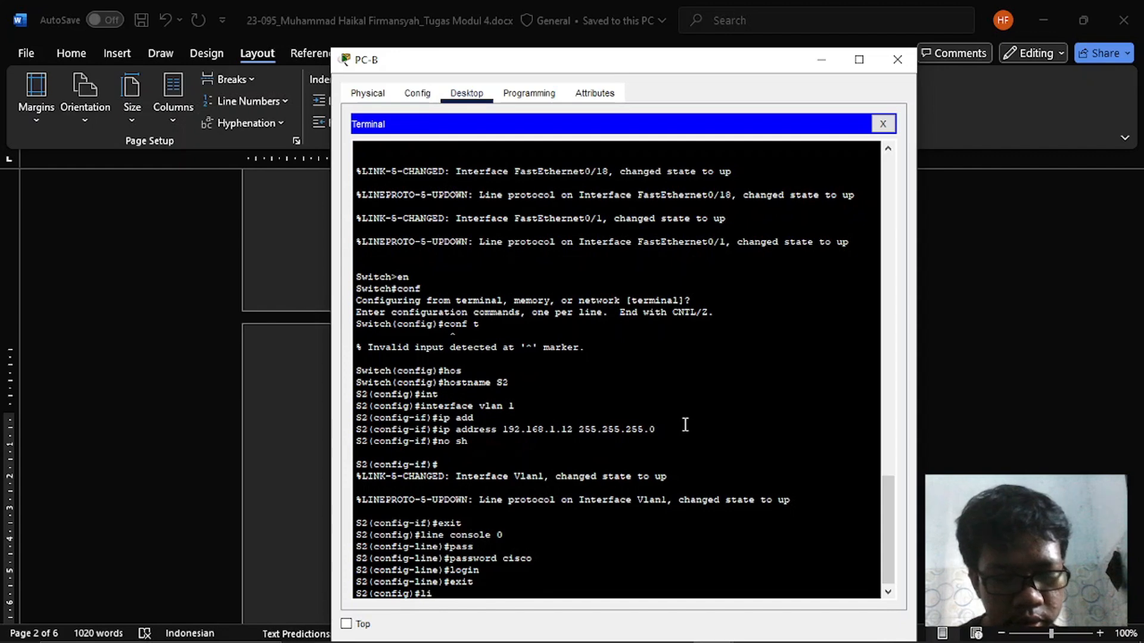
text(ne vty 0 5)
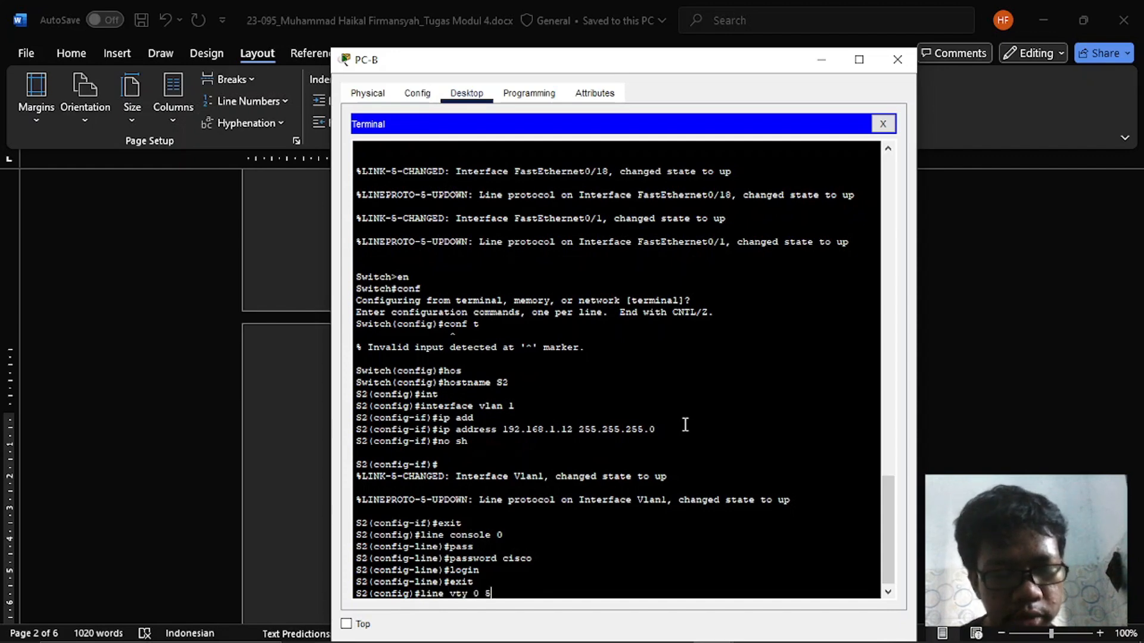
key(Return)
text(pass)
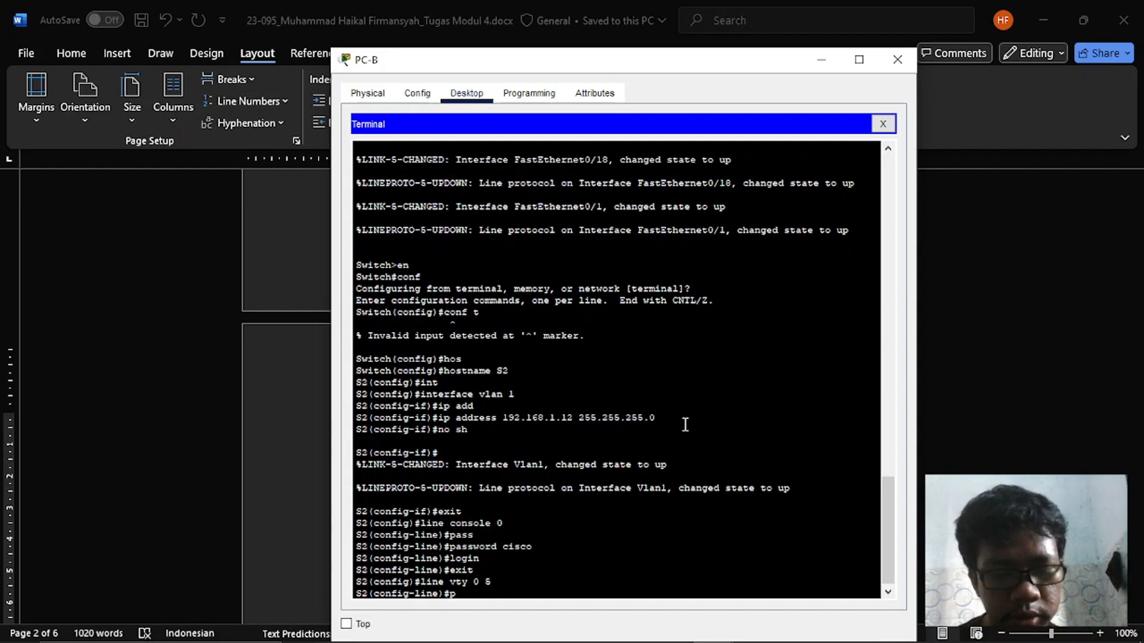
key(Tab)
text(cisco)
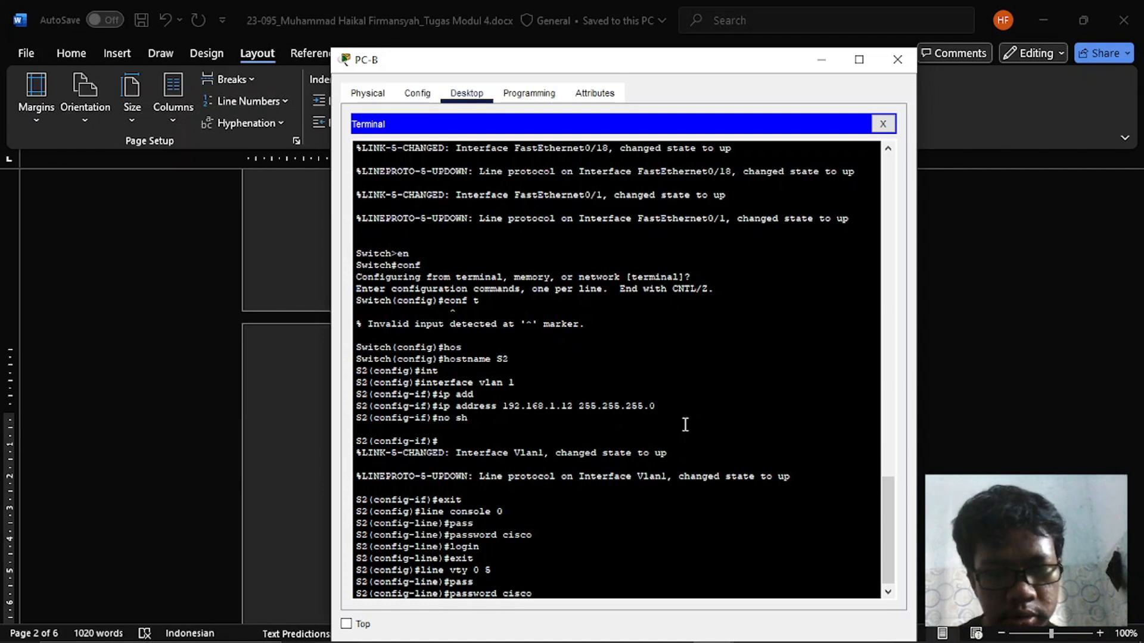
key(Return)
text(login)
key(Return)
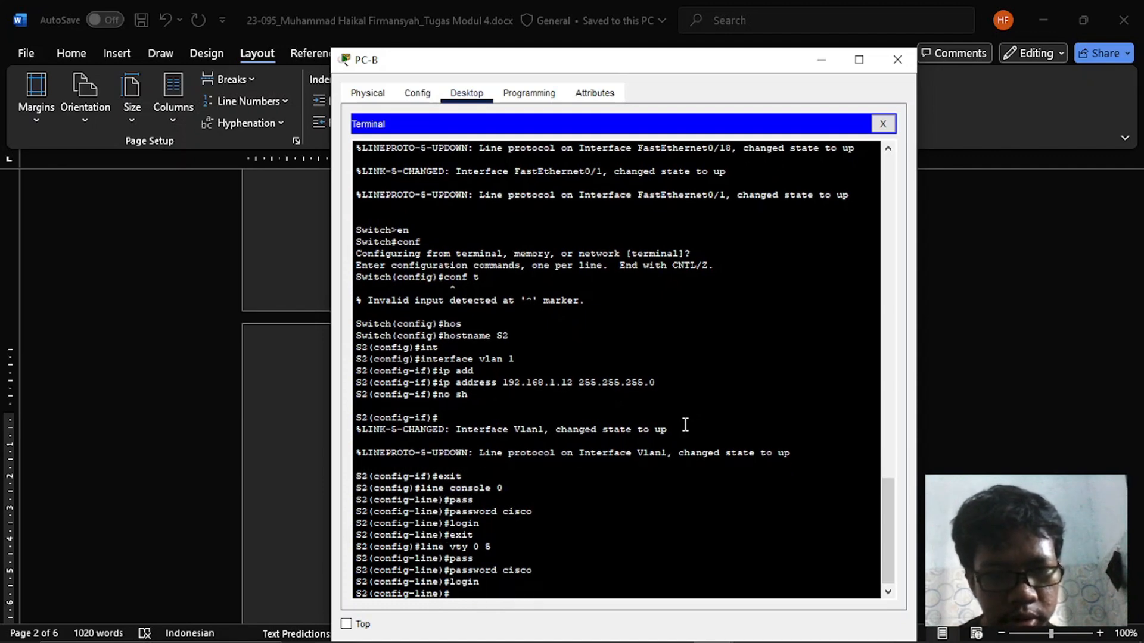
text(exit)
key(Return)
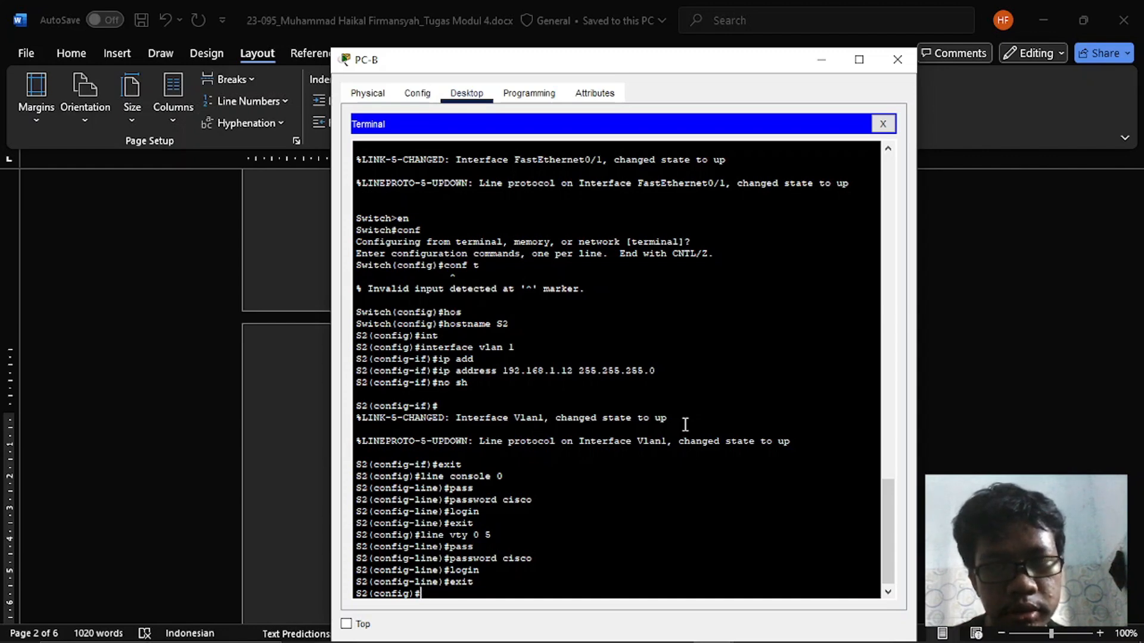
- Set the privileged EXEC password on S2 with the enable secret command
text(en)
key(Tab)
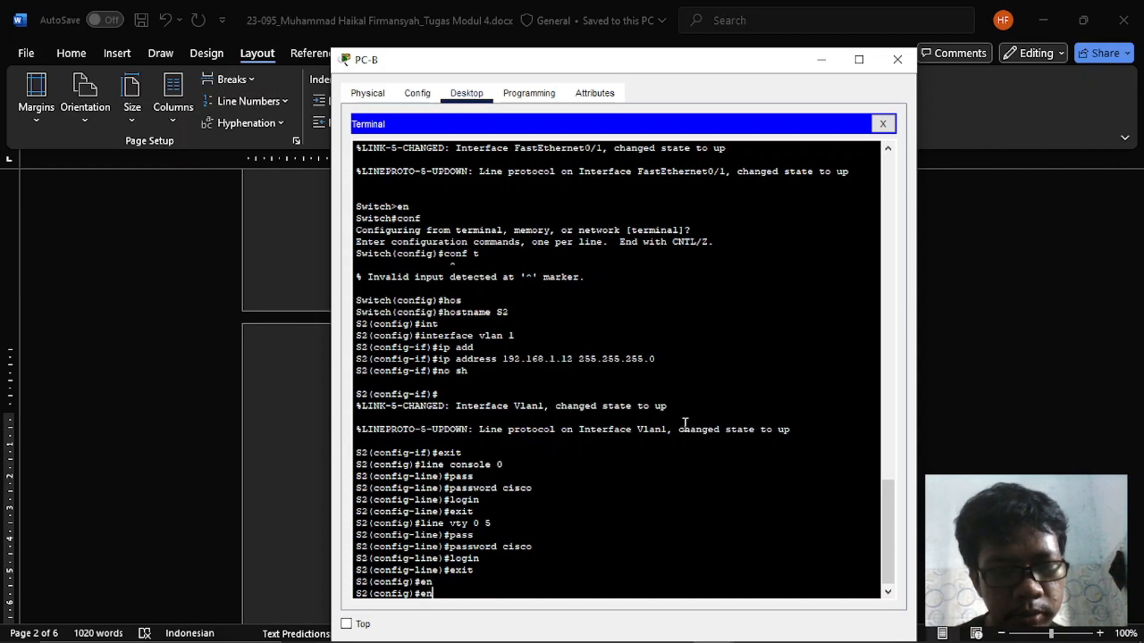
text(a)
key(Tab)
text(p)
key(BackSpace)
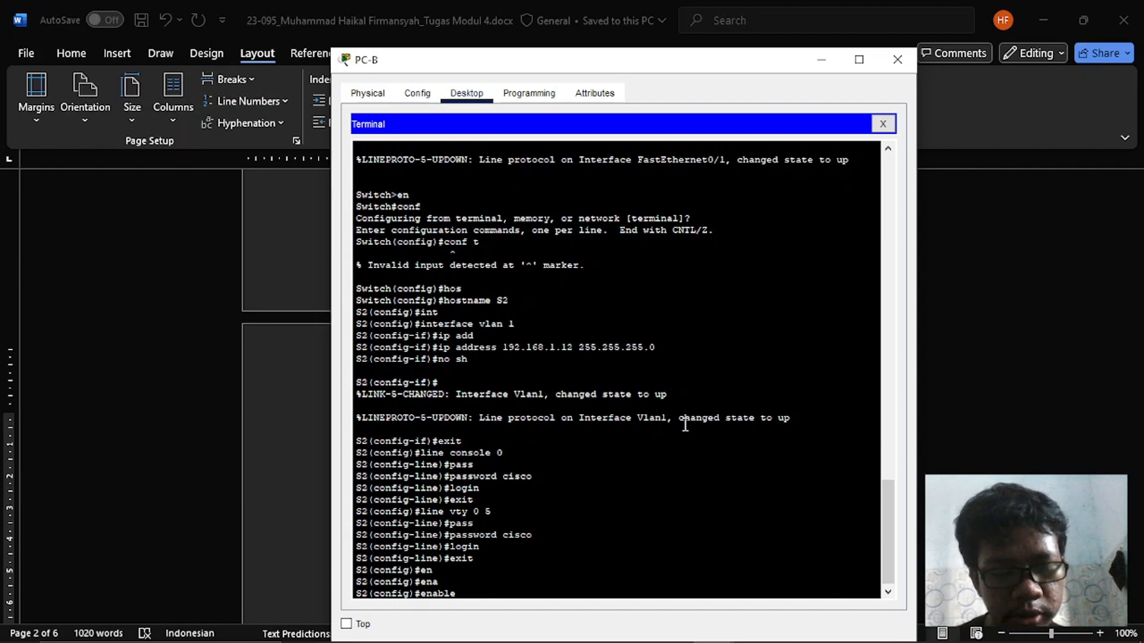
text(sec)
key(Tab)
text(c)
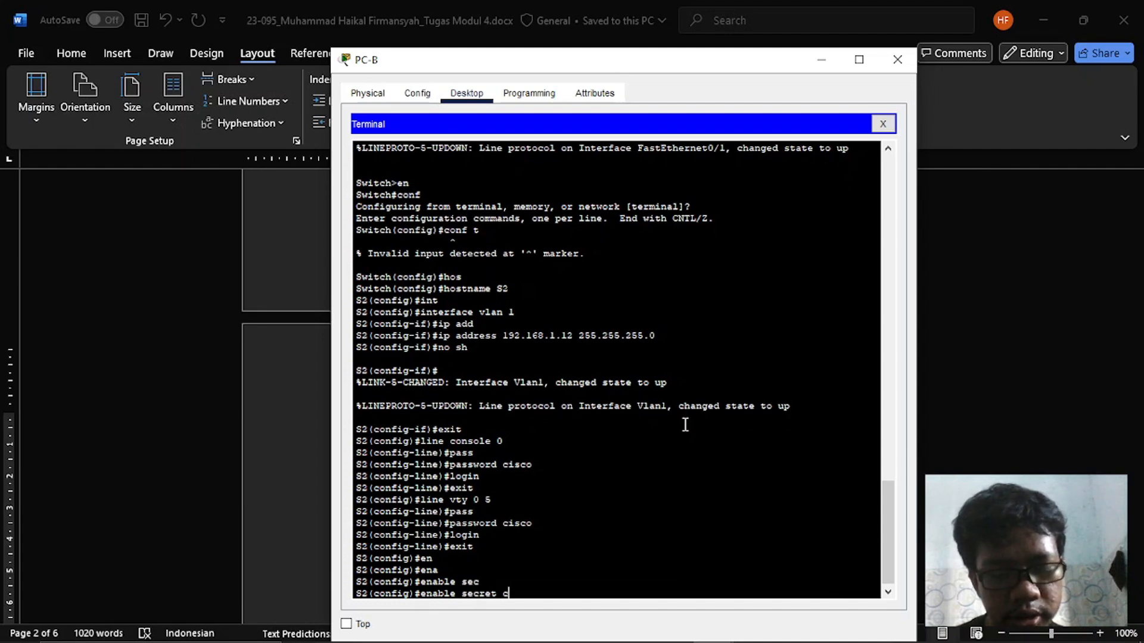
text(lass)
key(Return)
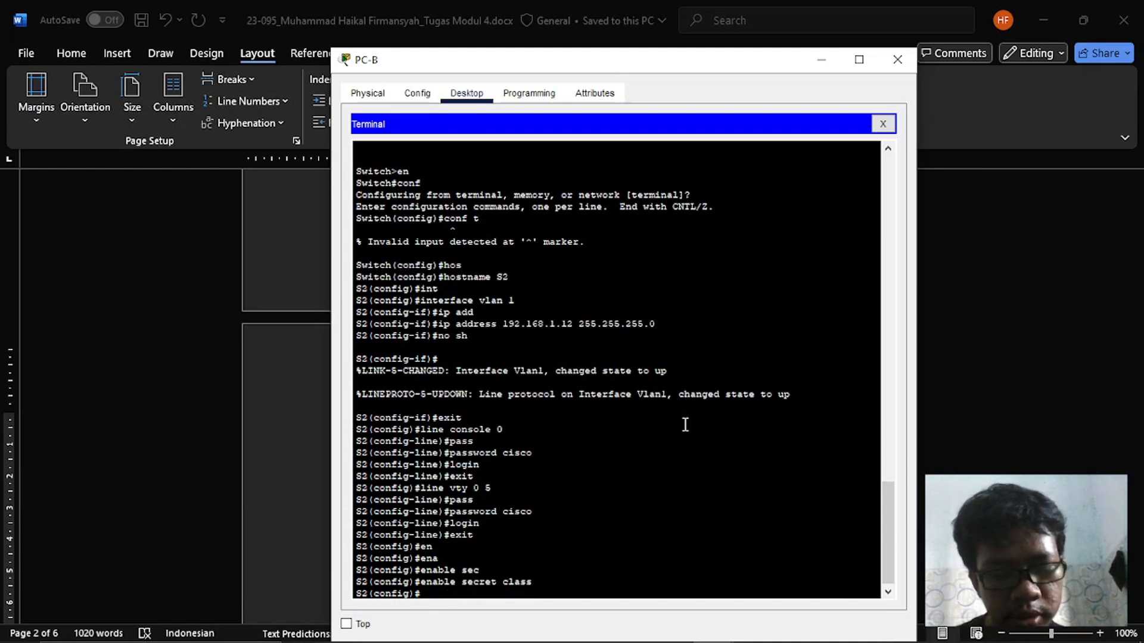
- Enable service password-encryption on S2
text(servi)
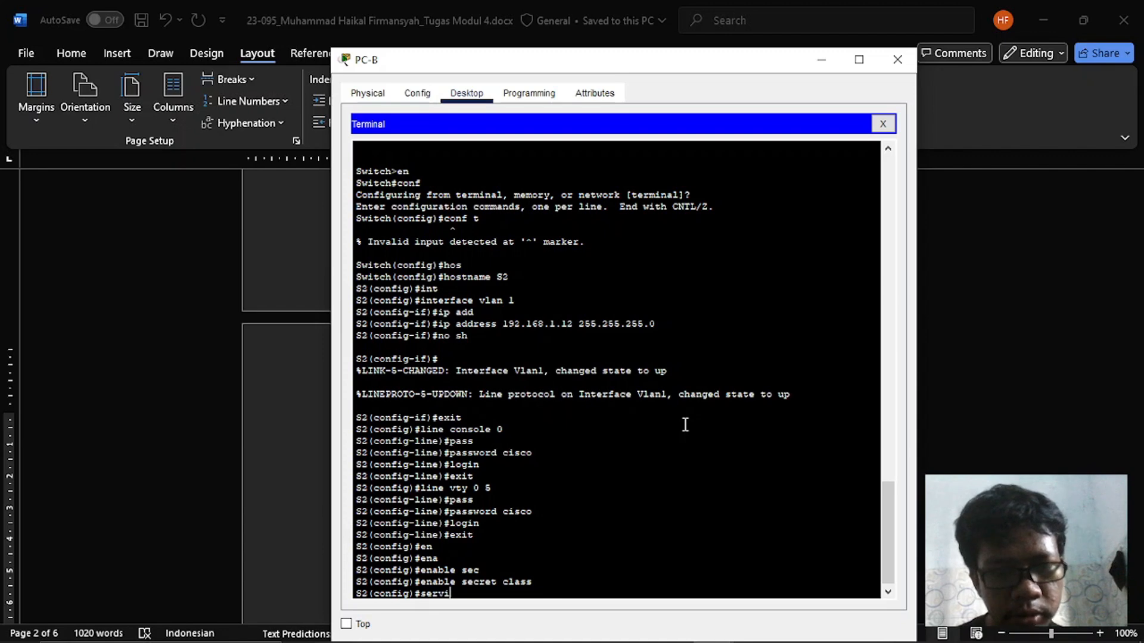
key(Tab)
text(psss)
key(Tab)
text(w)
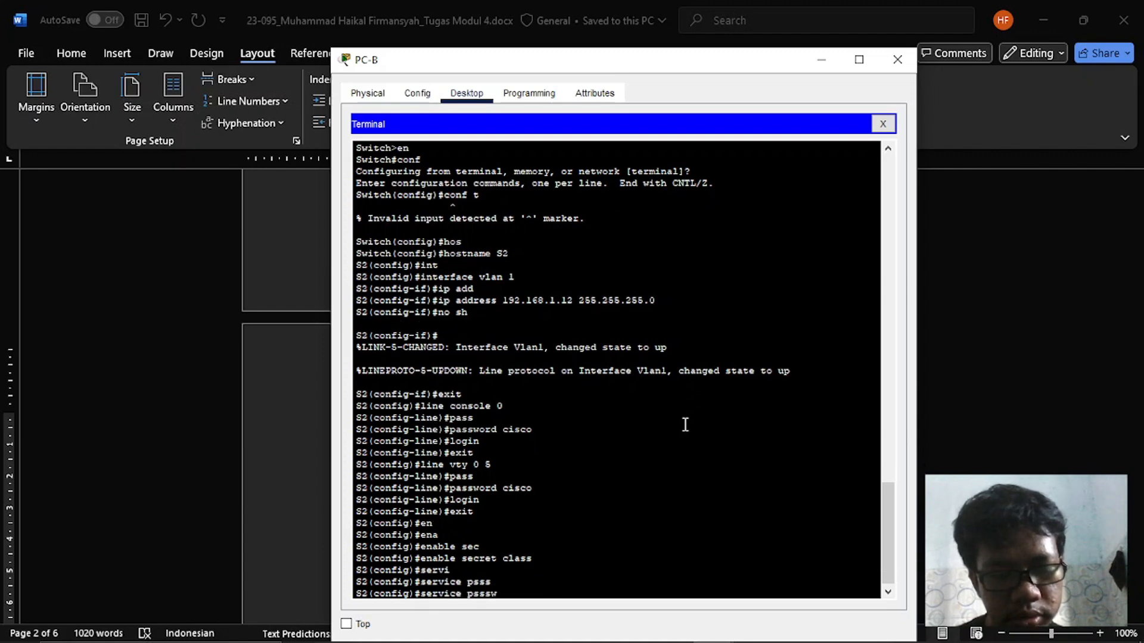
key(Tab)
key(BackSpace)
key(BackSpace)
key(BackSpace)
key(BackSpace)
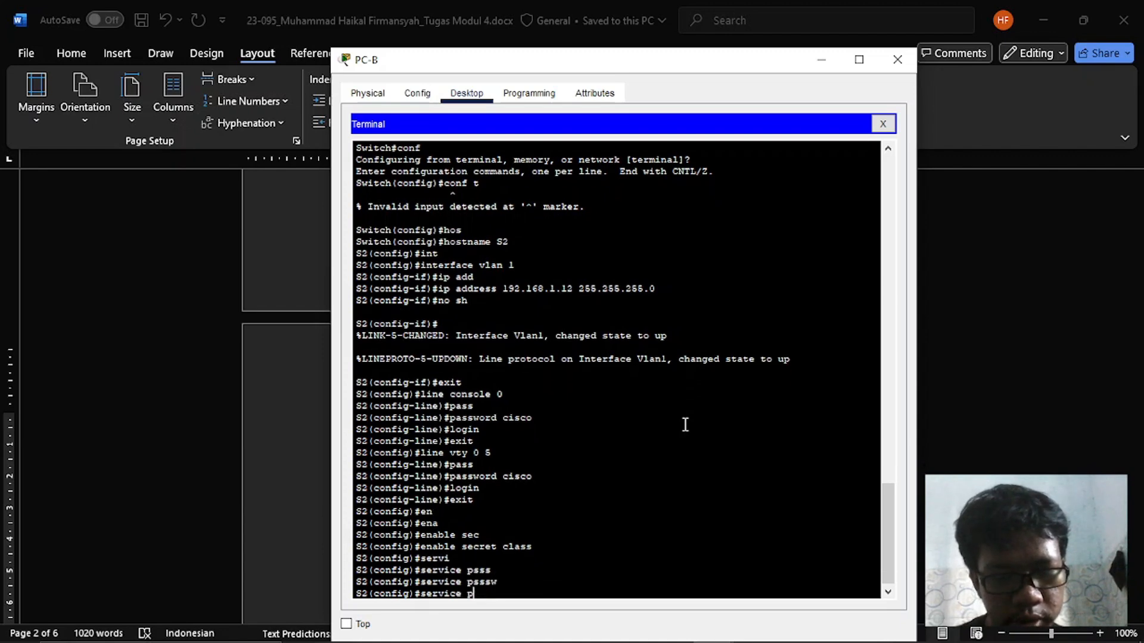
text(ass)
key(Tab)
key(Return)
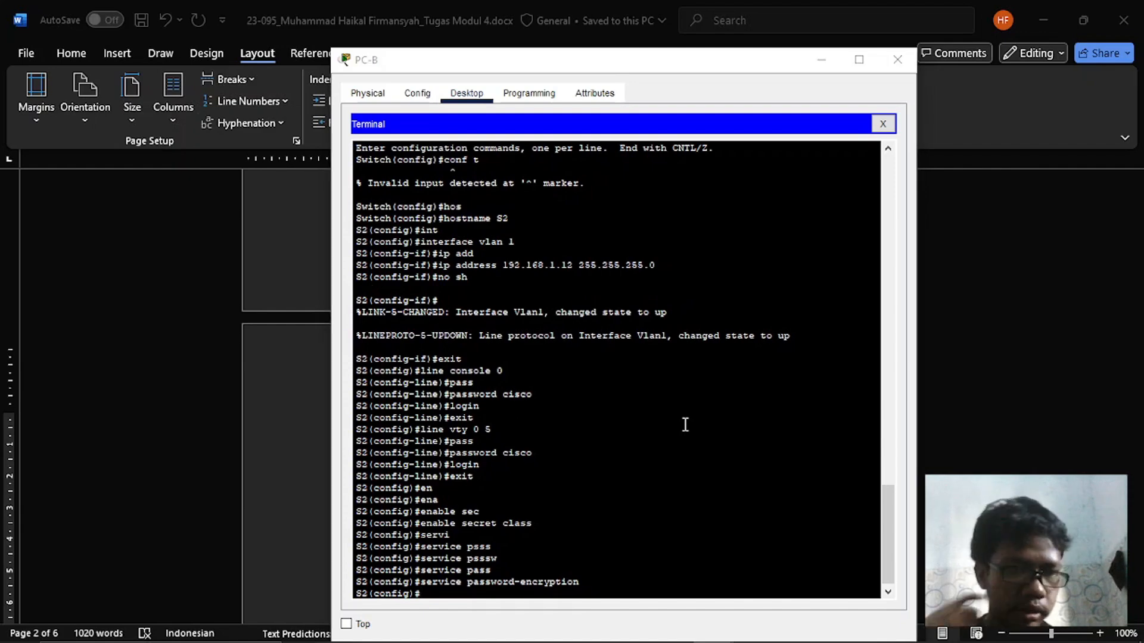
- Read the Latihan 2 instructions in Word, switch back to Packet Tracer and replace PC-B's Terminal with its Command Prompt
key(alt+Tab)
scroll(685, 423, down, 10)
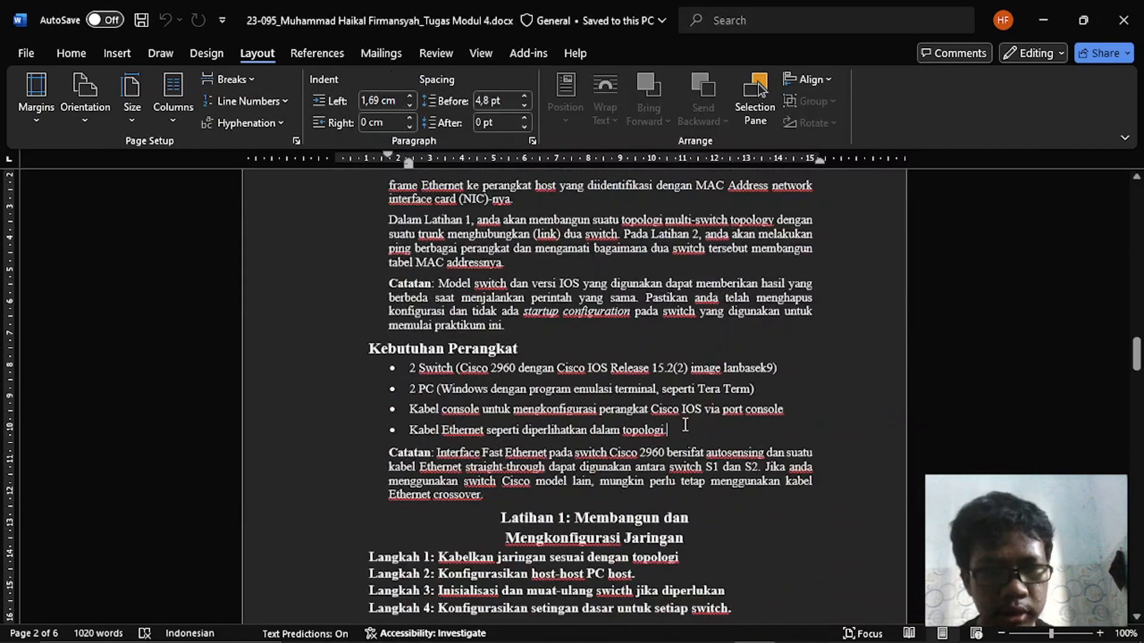
scroll(685, 424, down, 2)
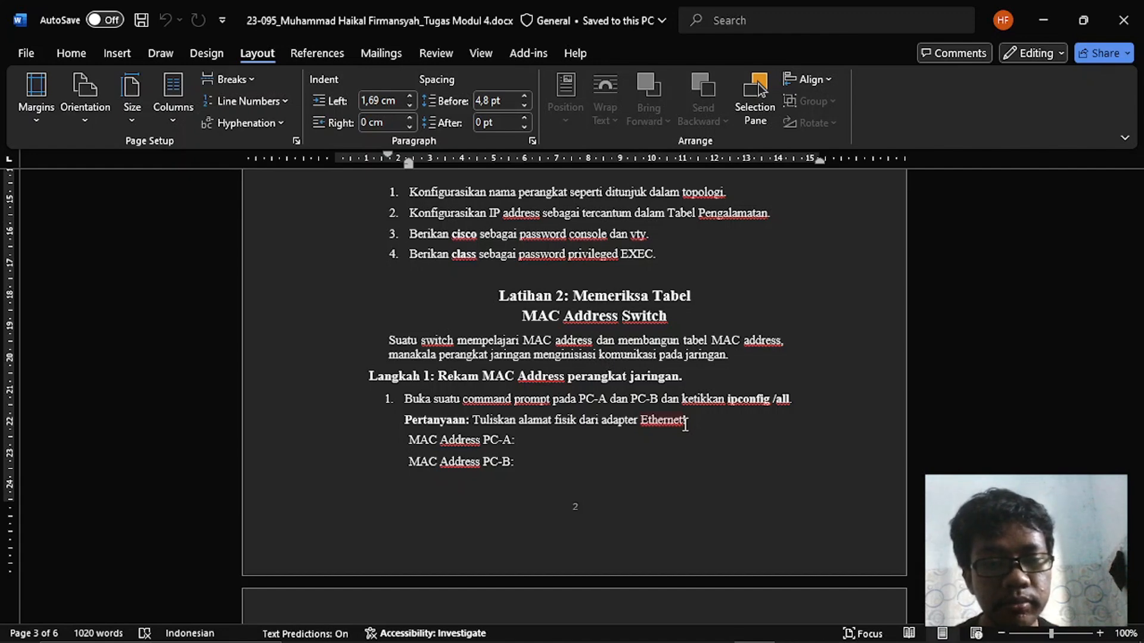
scroll(686, 424, down, 1)
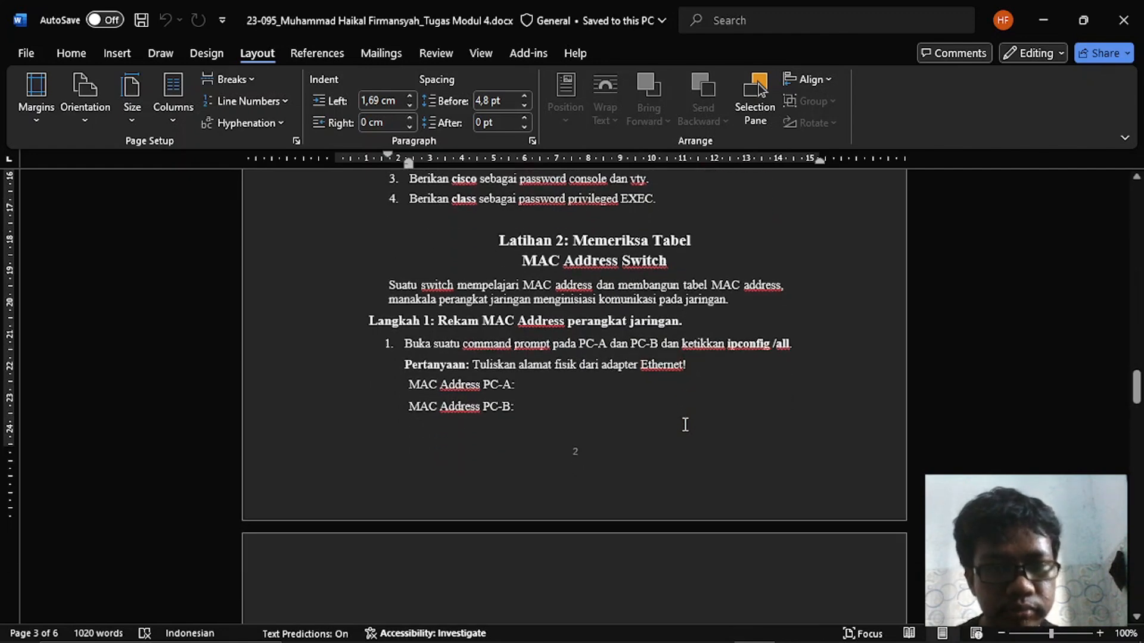
key(alt+Tab)
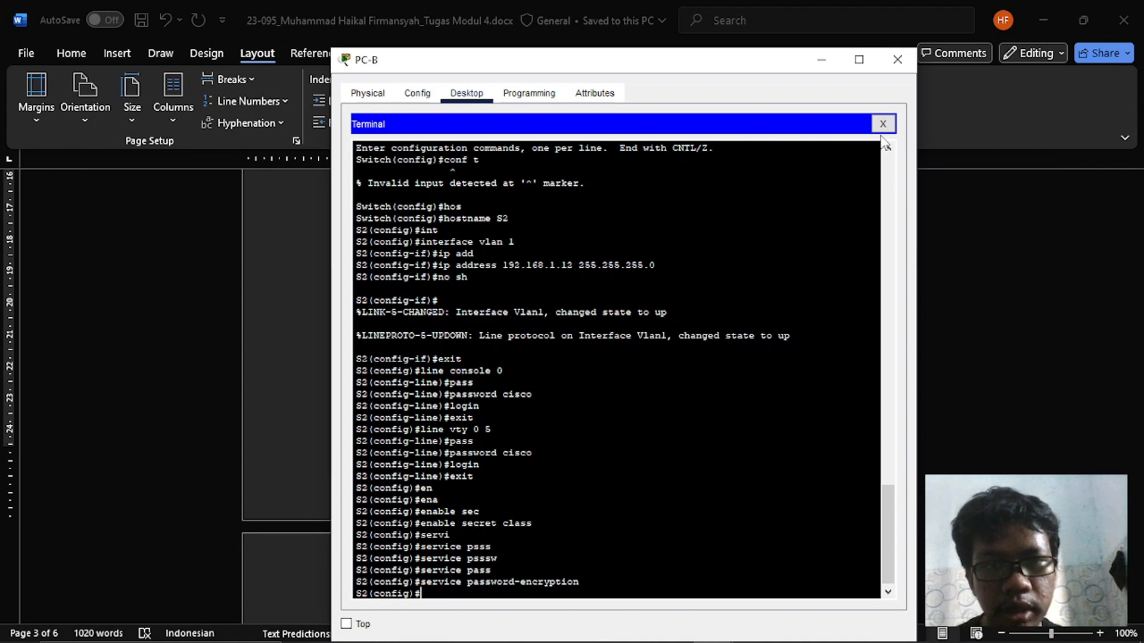
click(883, 124)
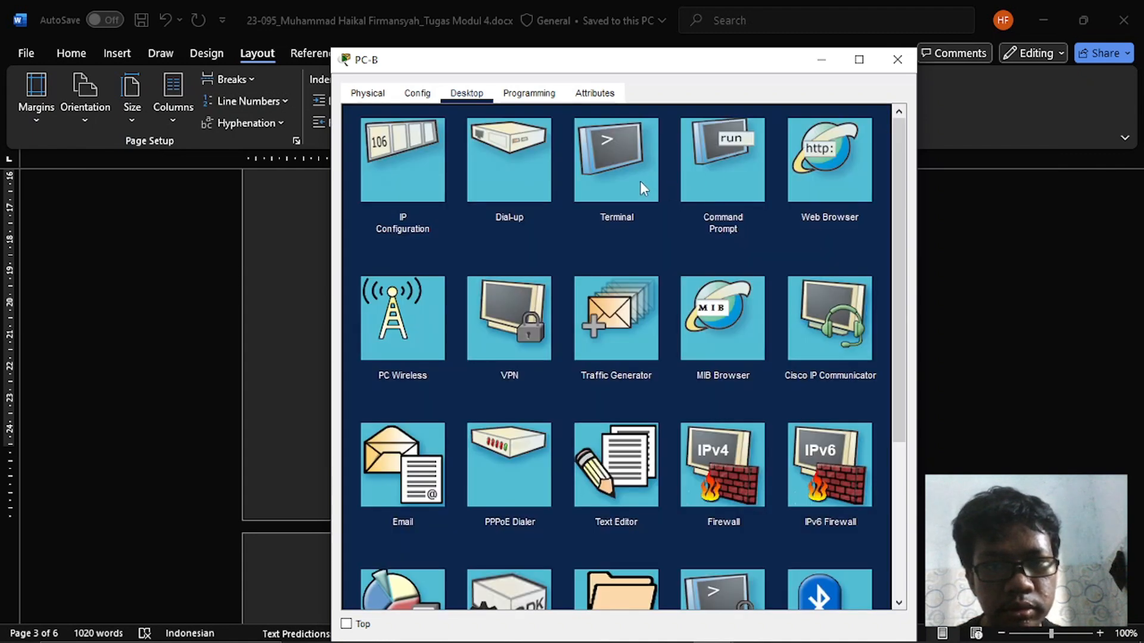
click(721, 165)
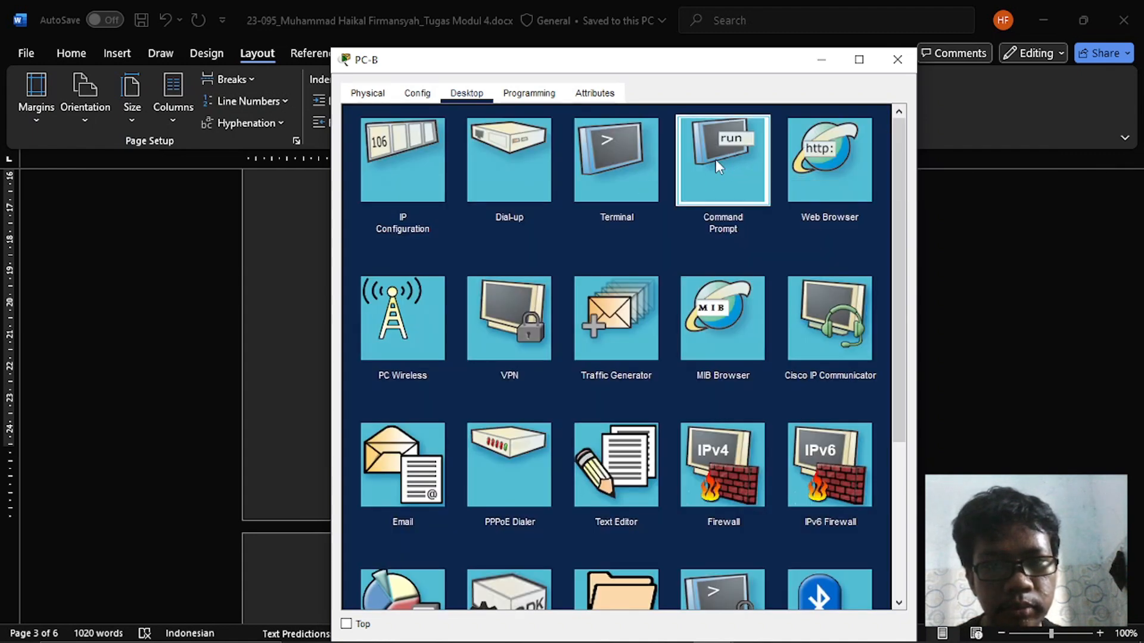
- Display PC-B's full network configuration with ipconfig /all, page through to its end, and switch to the Word document
text(i)
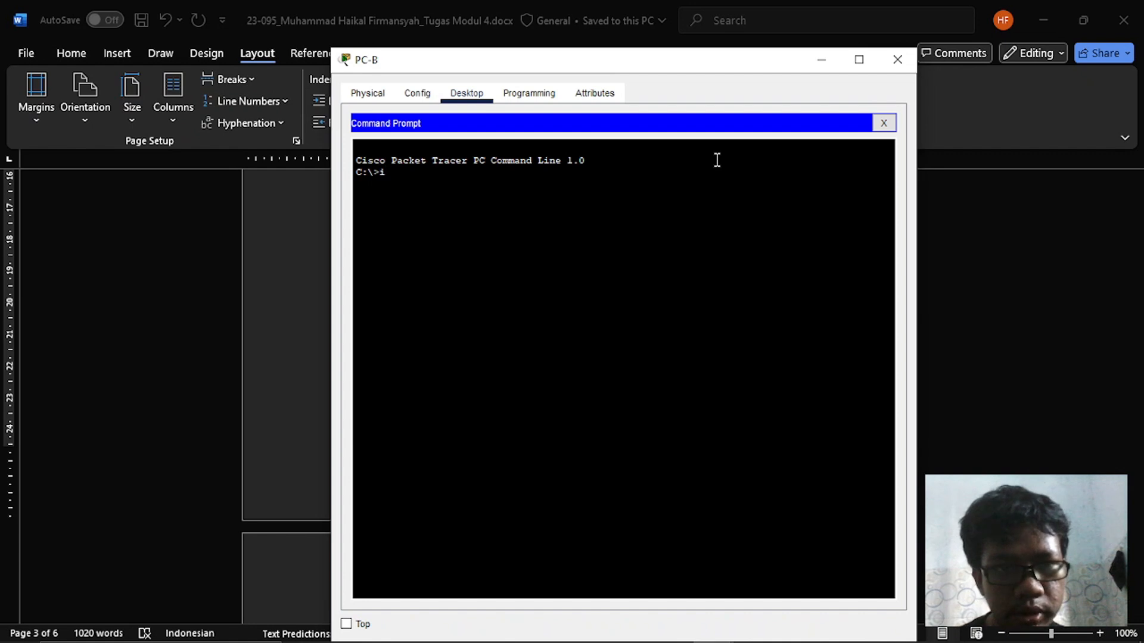
text(pconfig / )
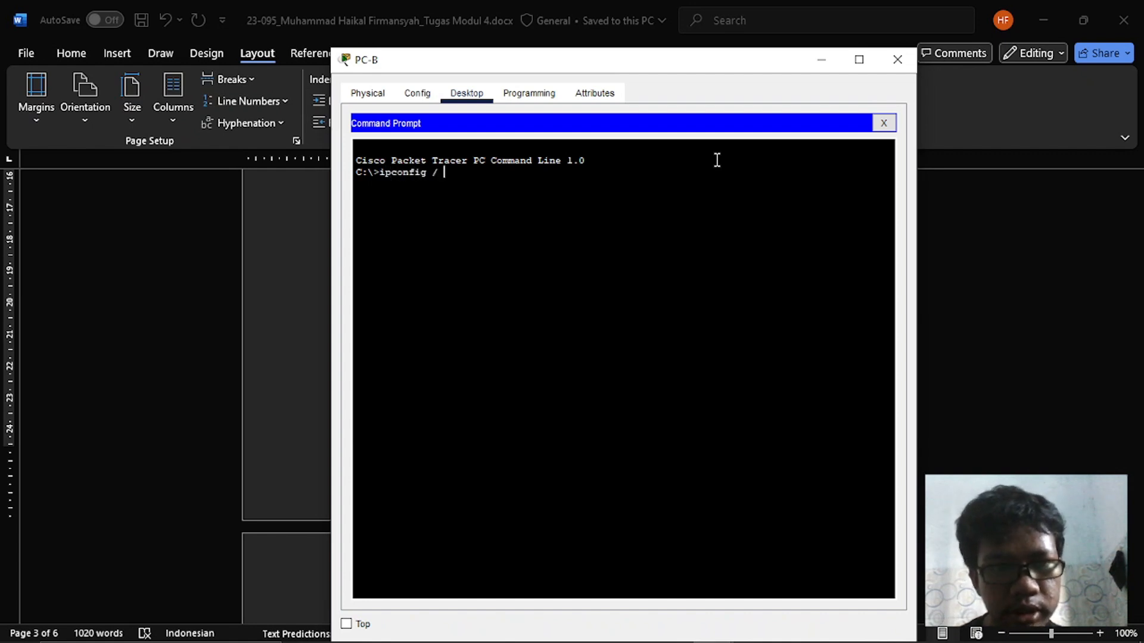
text(all)
key(Return)
key(Up)
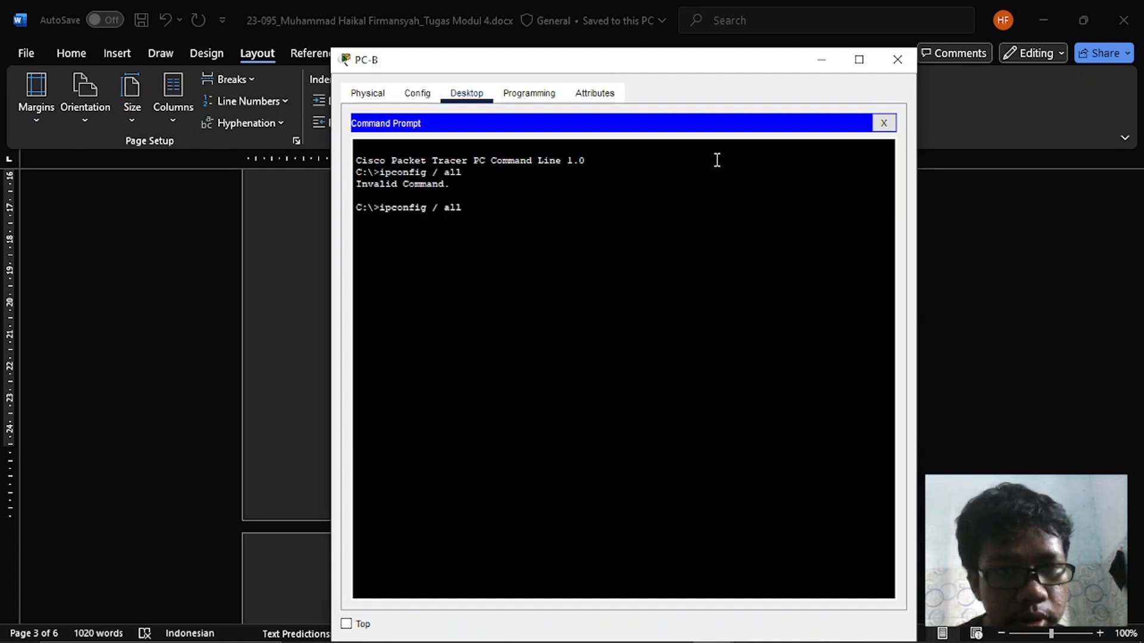
key(Right)
key(Right)
key(BackSpace)
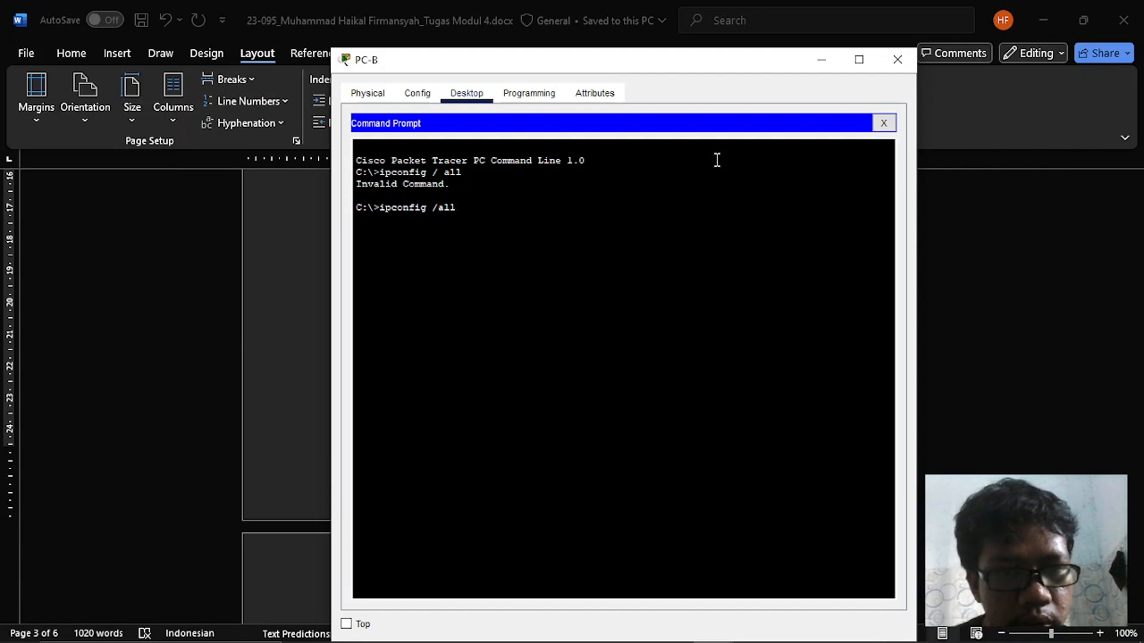
text(\)
key(Return)
key(Up)
key(Left)
key(Left)
key(Left)
key(BackSpace)
key(Return)
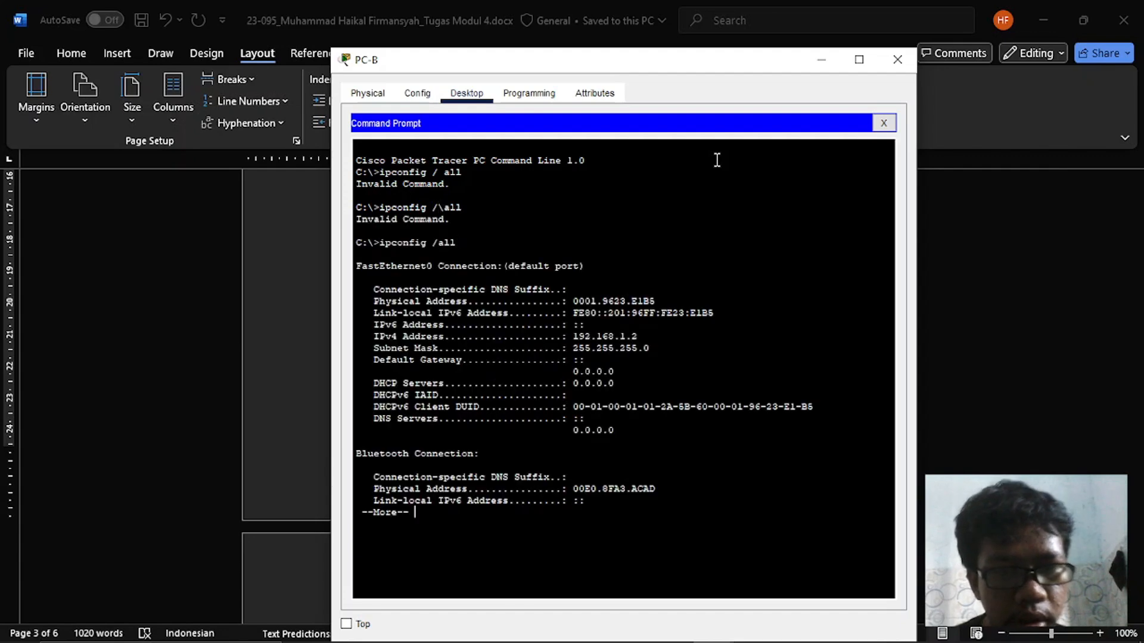
key(space)
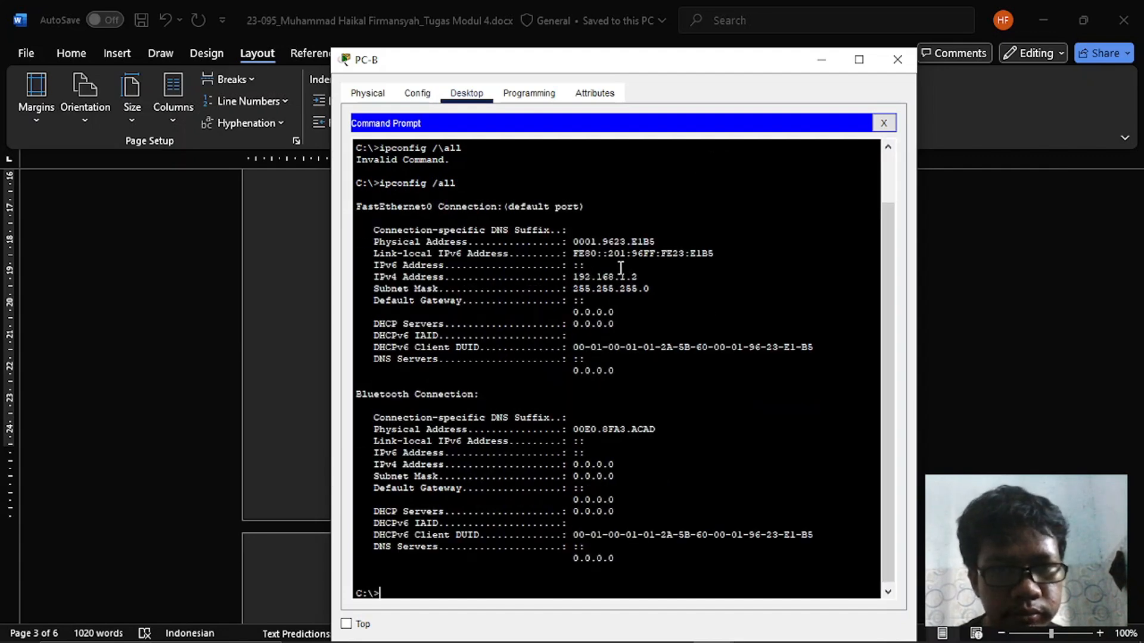
key(alt+Tab)
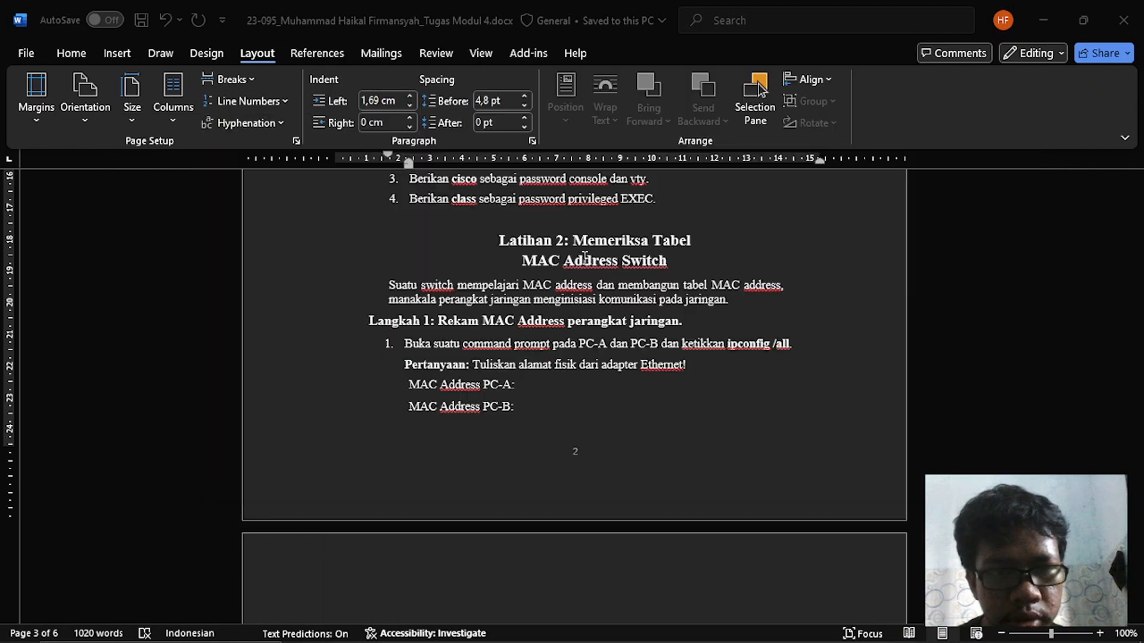
- Try to copy PC-B's FastEthernet0 physical address from its Command Prompt and paste it below the MAC Address PC-B line in Word
scroll(484, 400, down, 2)
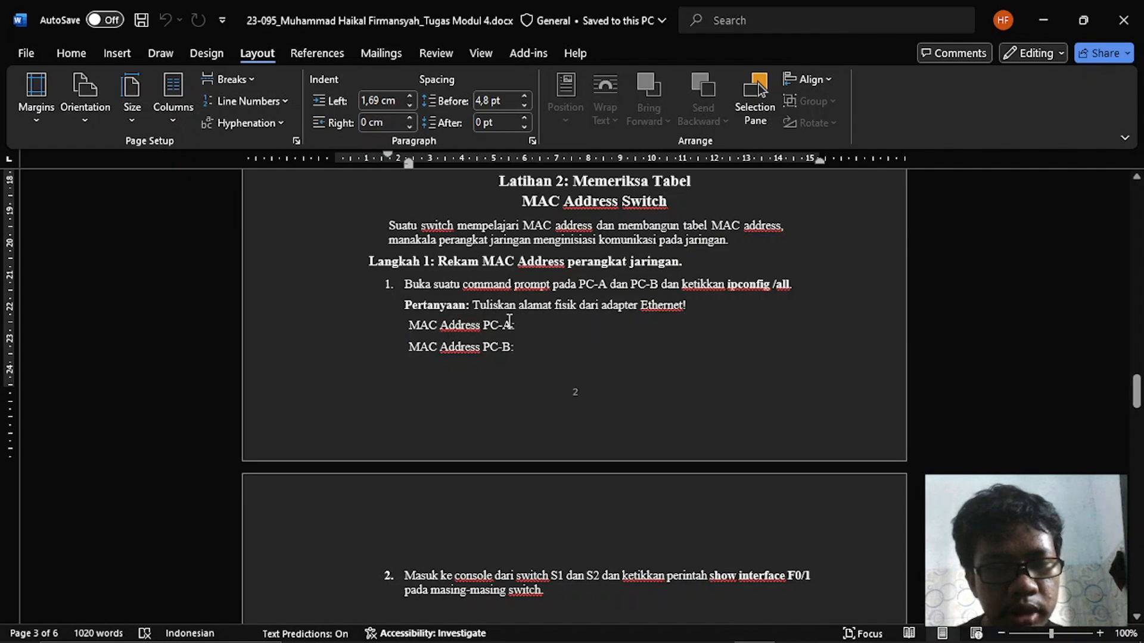
key(alt+Tab)
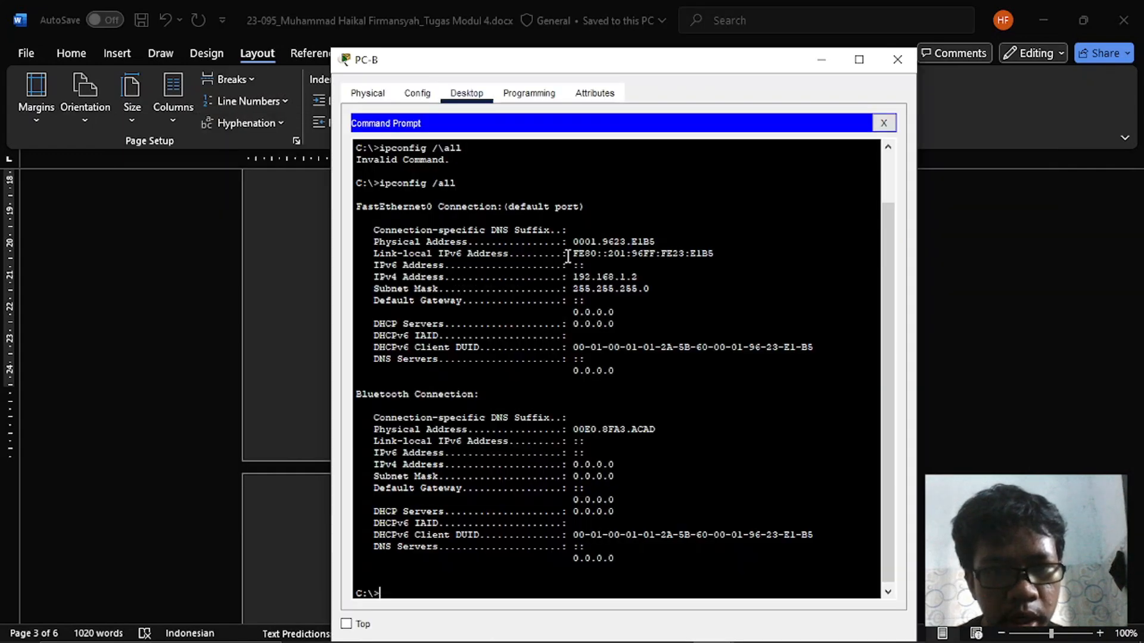
key(Return)
key(Return)
key(Return)
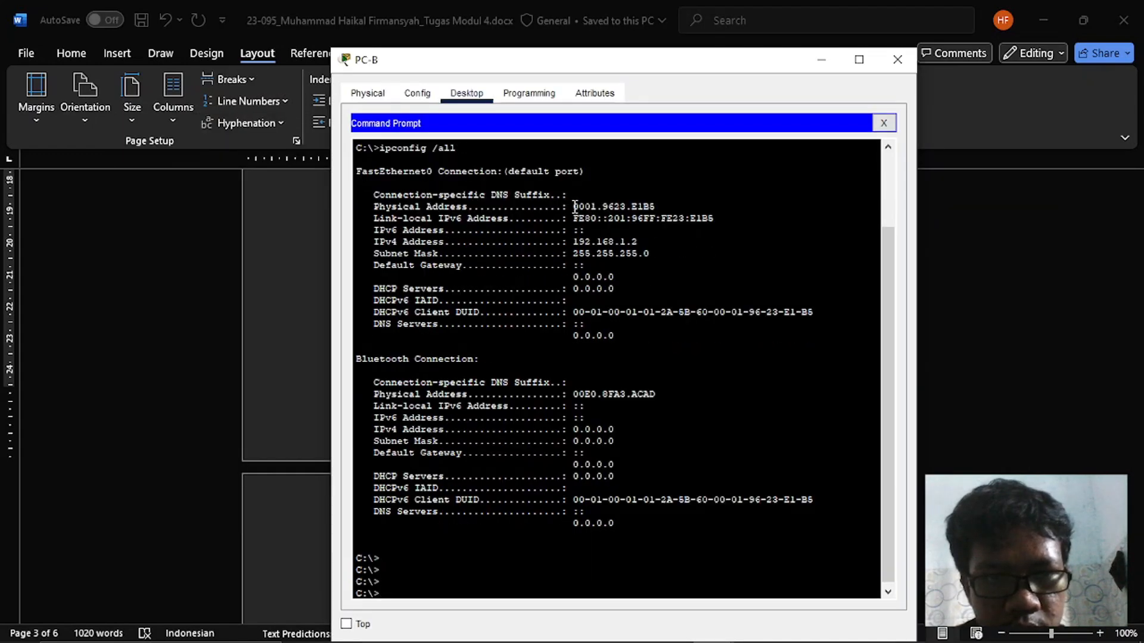
drag(570, 206, 664, 204)
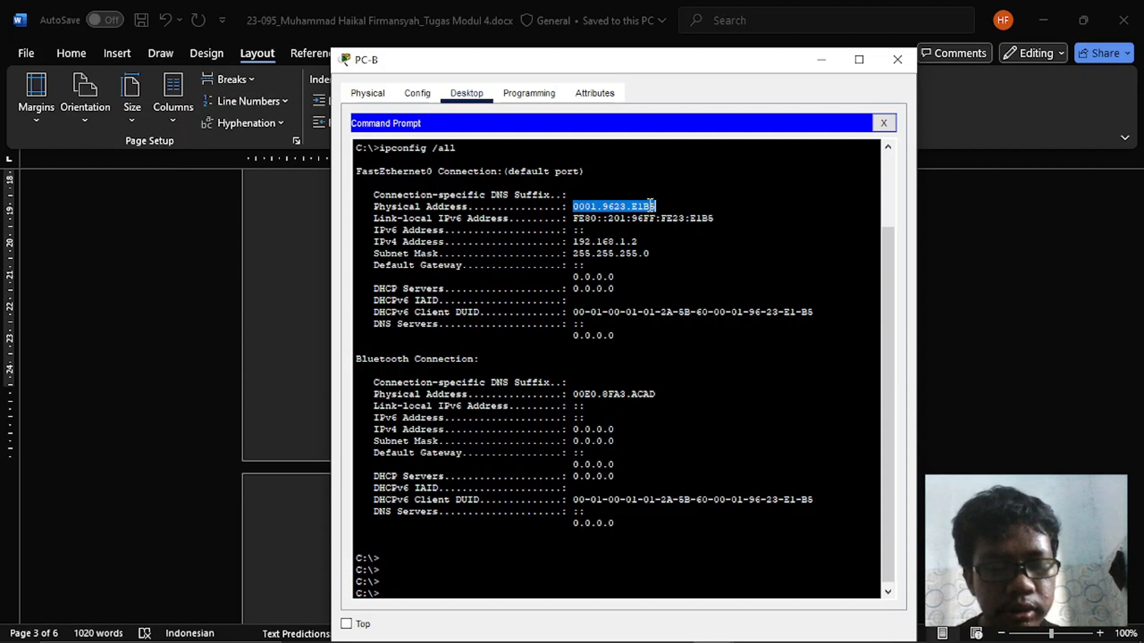
key(ctrl+c)
key(alt+Tab)
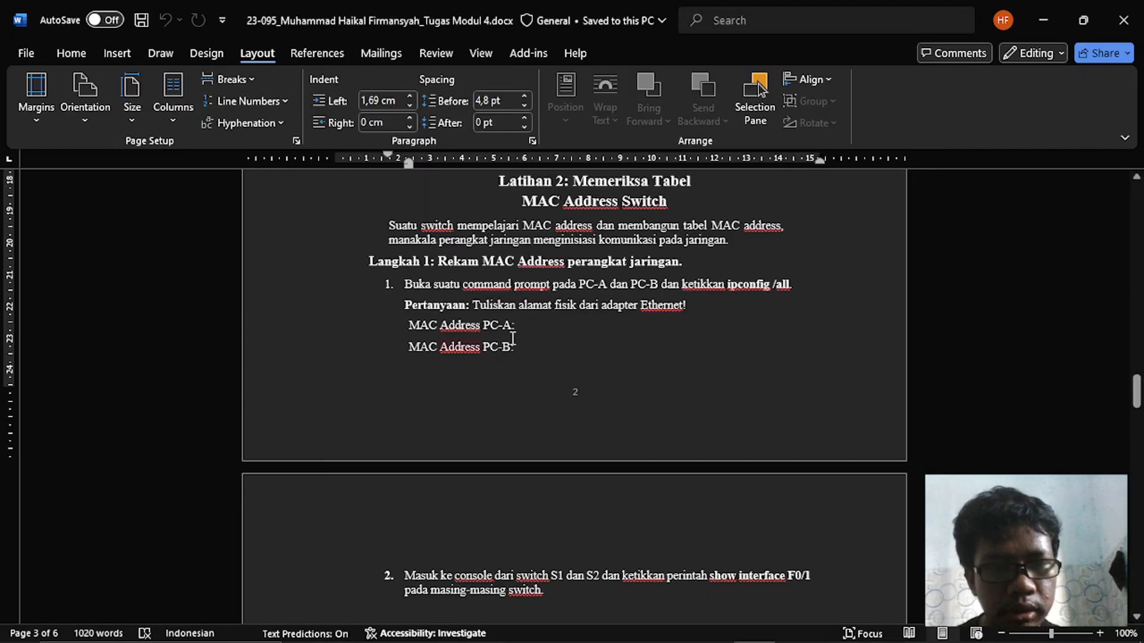
click(536, 360)
key(ctrl+v)
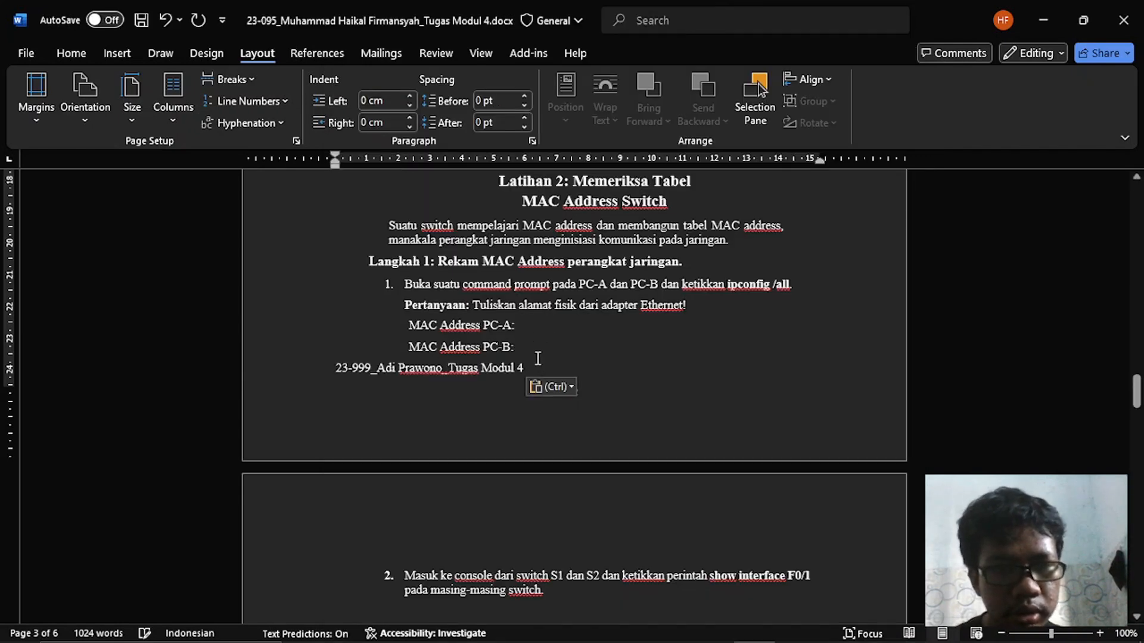
- Remove the wrong pasted text below the MAC Address PC-B line and return to PC-B's Command Prompt
key(shift+Home)
key(BackSpace)
key(BackSpace)
key(alt+Tab)
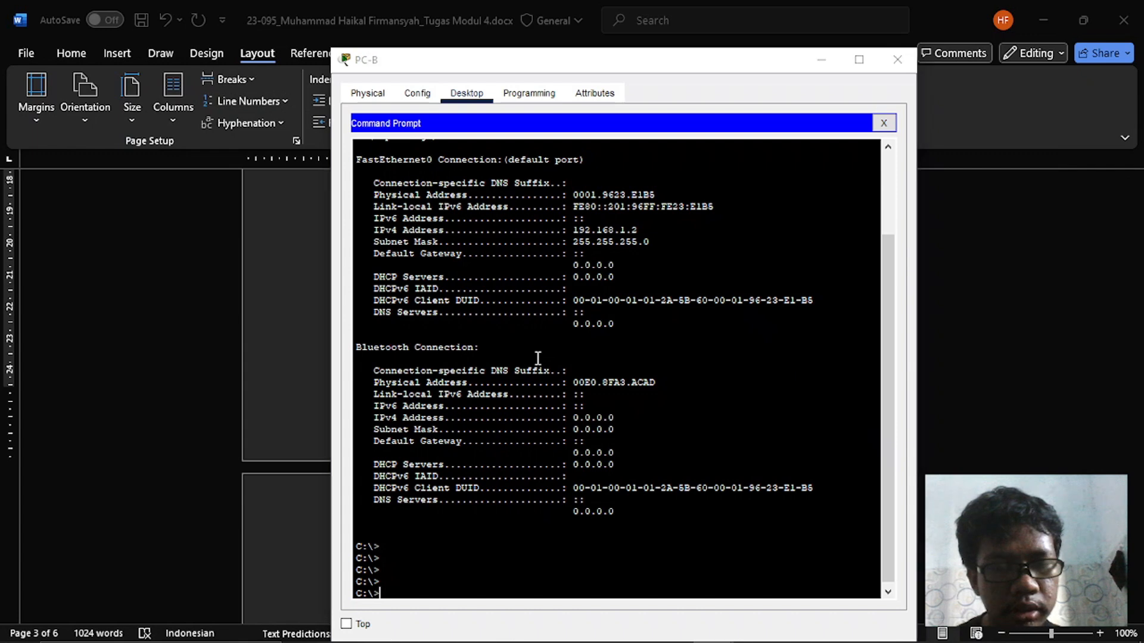
key(alt+Tab)
key(ctrl+z)
key(ctrl+z)
key(alt+Tab)
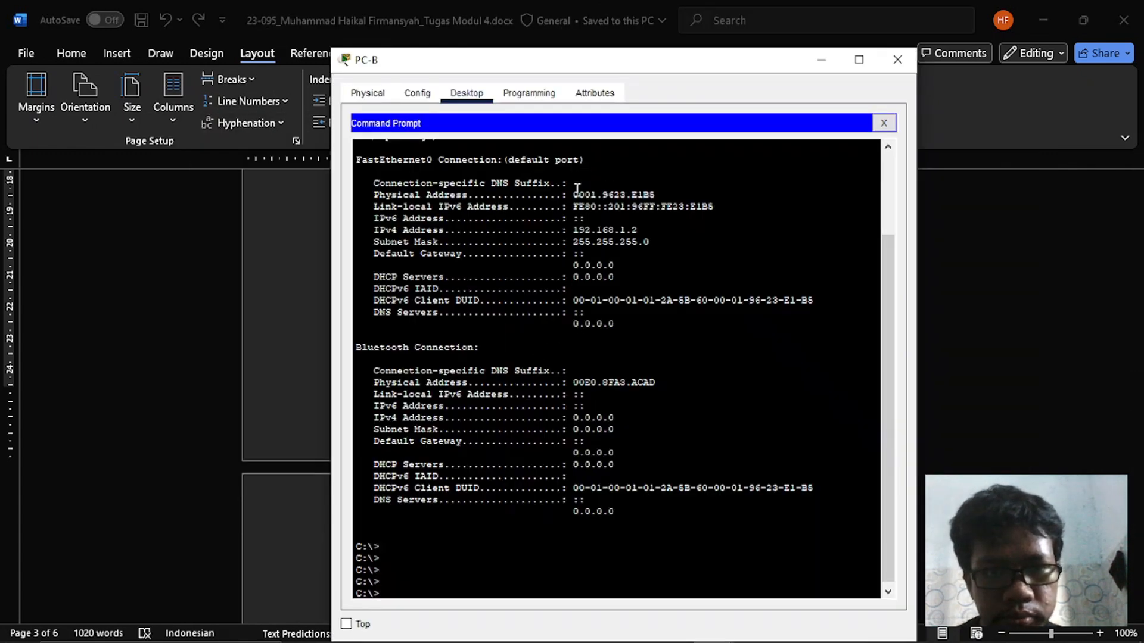
- Copy PC-B's FastEthernet0 physical address 0001.9623.E1B5 into Word and join it to the end of the MAC Address PC-B line
drag(573, 194, 658, 194)
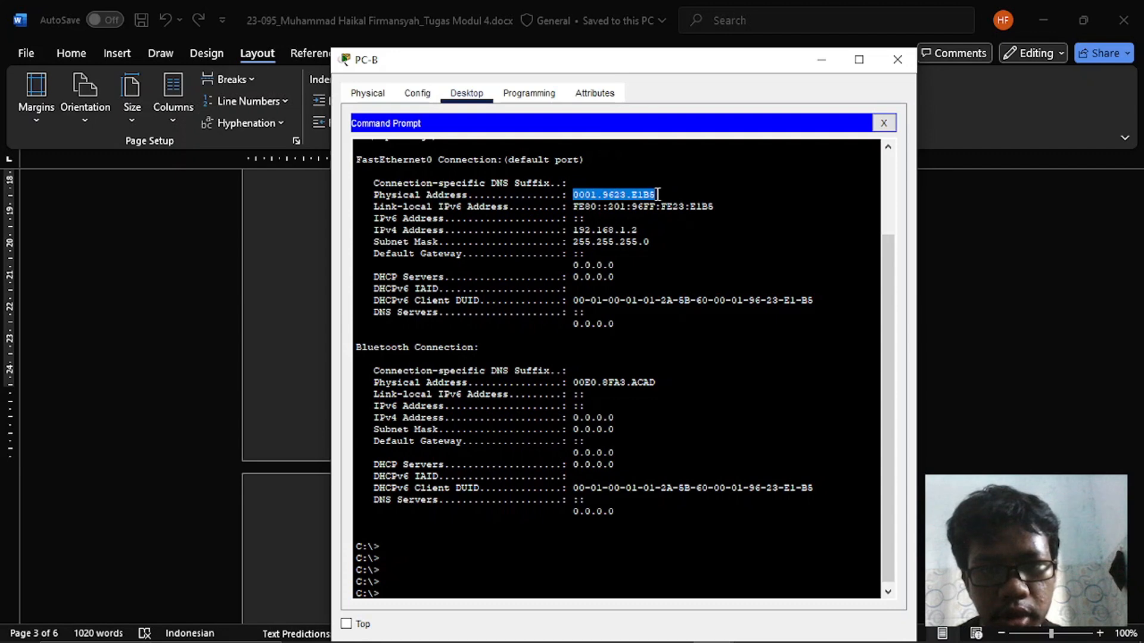
right_click(657, 195)
click(669, 207)
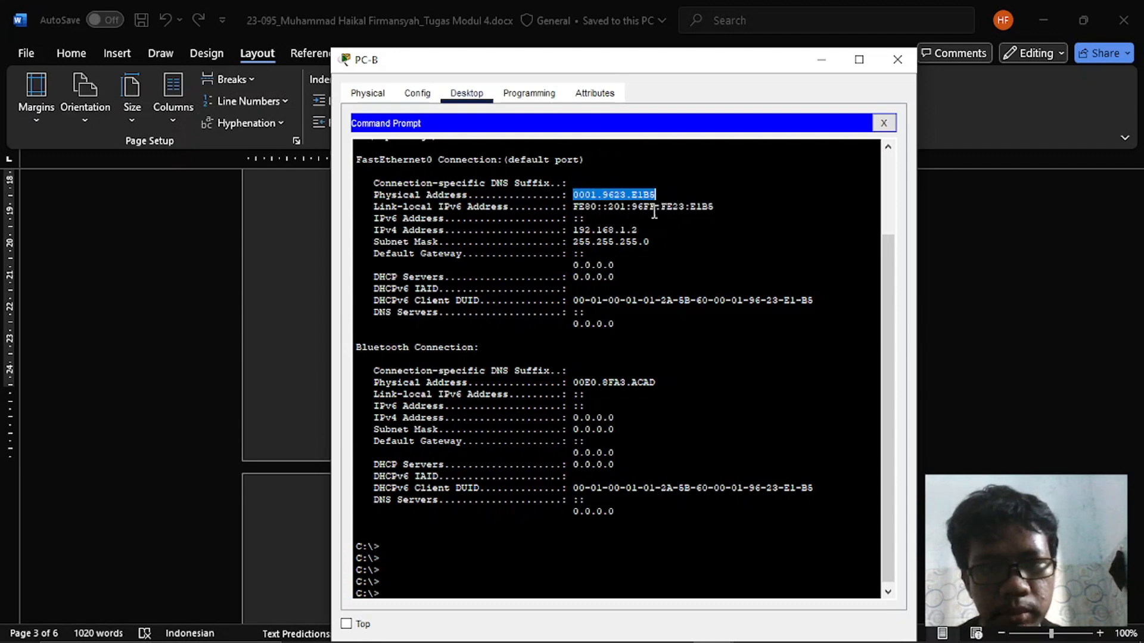
key(alt+Tab)
key(ctrl+v)
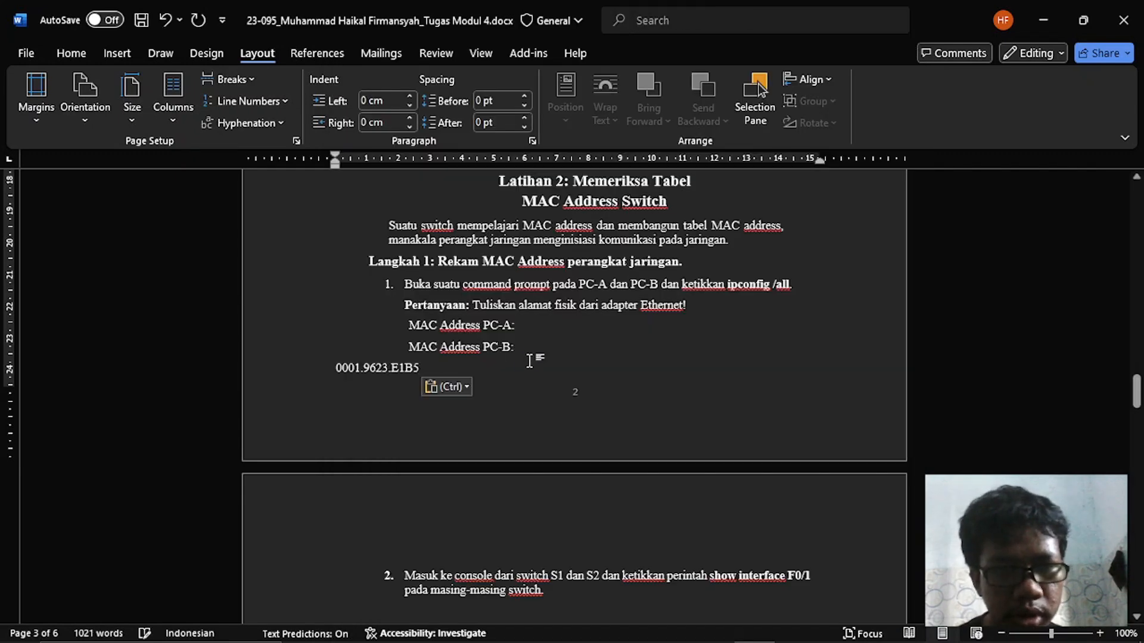
key(Home)
key(BackSpace)
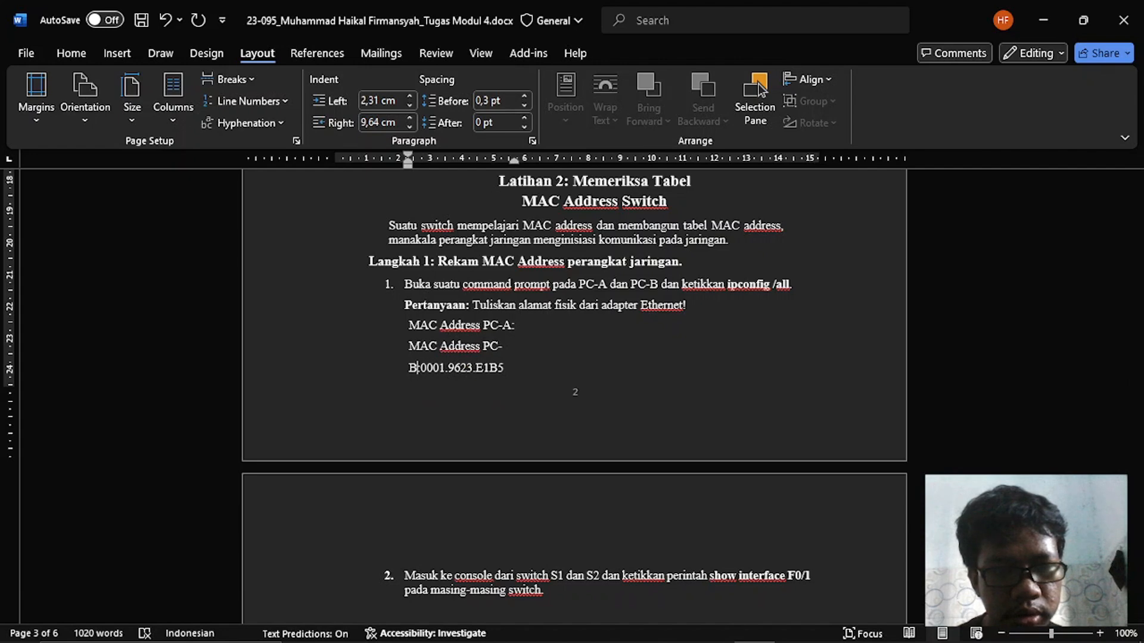
- Try to move the right indent of the PC-B address line outward on the ruler
key(Home)
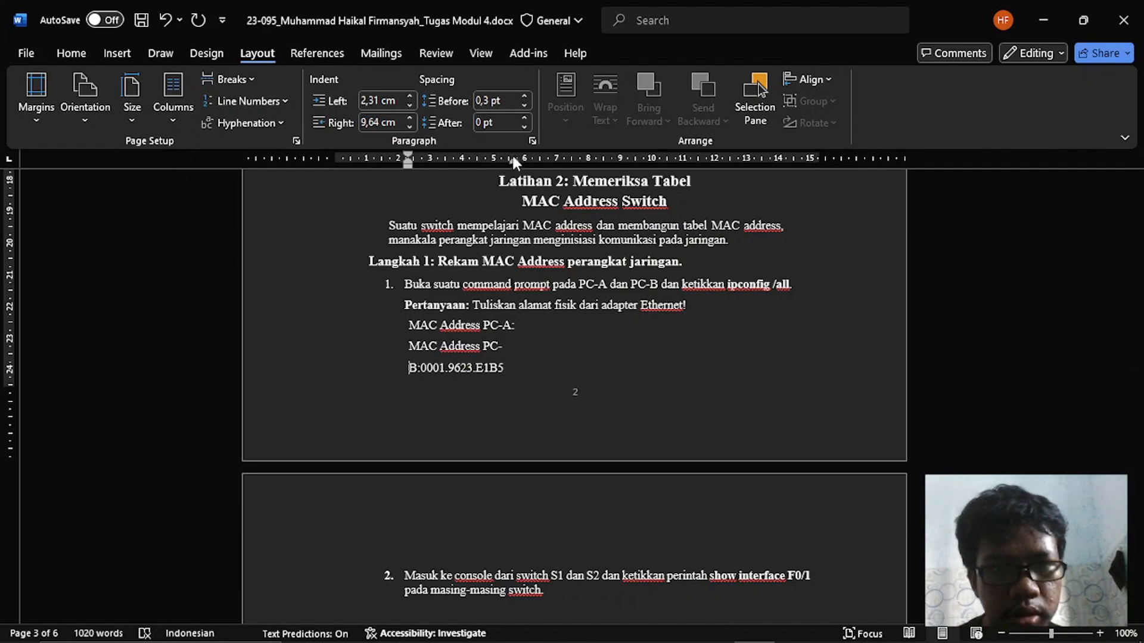
drag(513, 159, 542, 163)
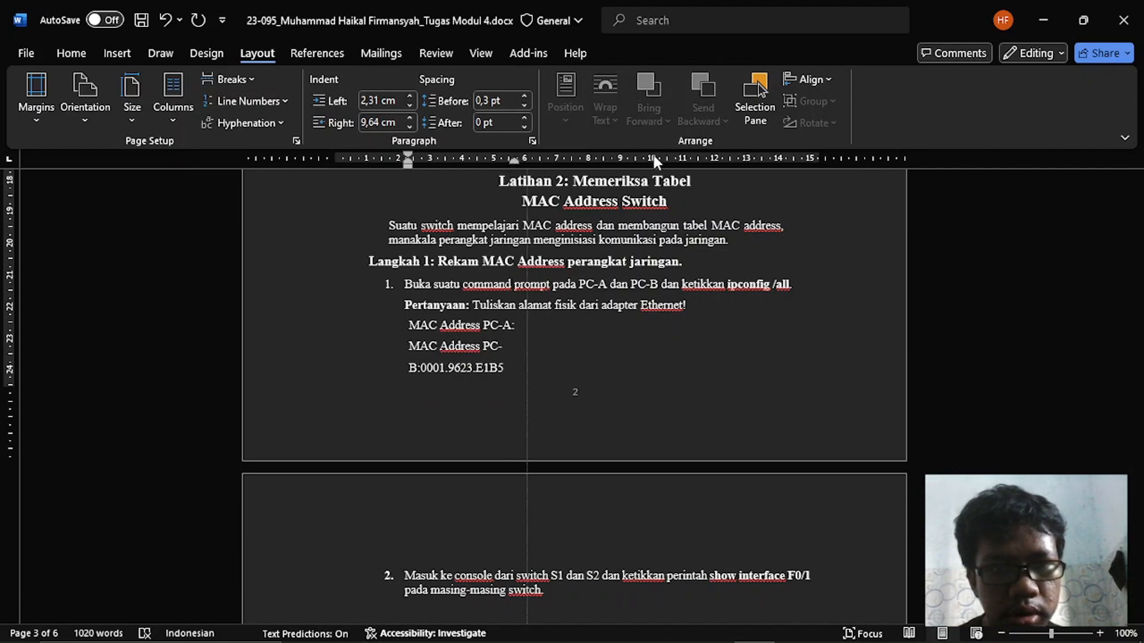
key(ctrl+z)
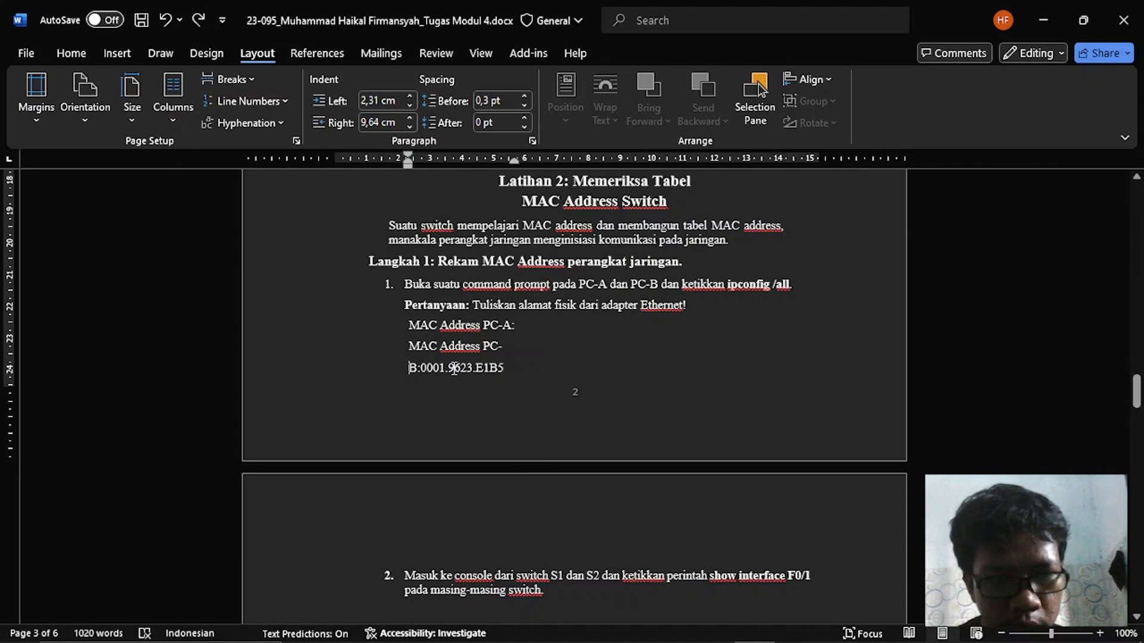
- Change the label to "MAC Address PC B:" followed by a space, and remove the stray character before it
key(BackSpace)
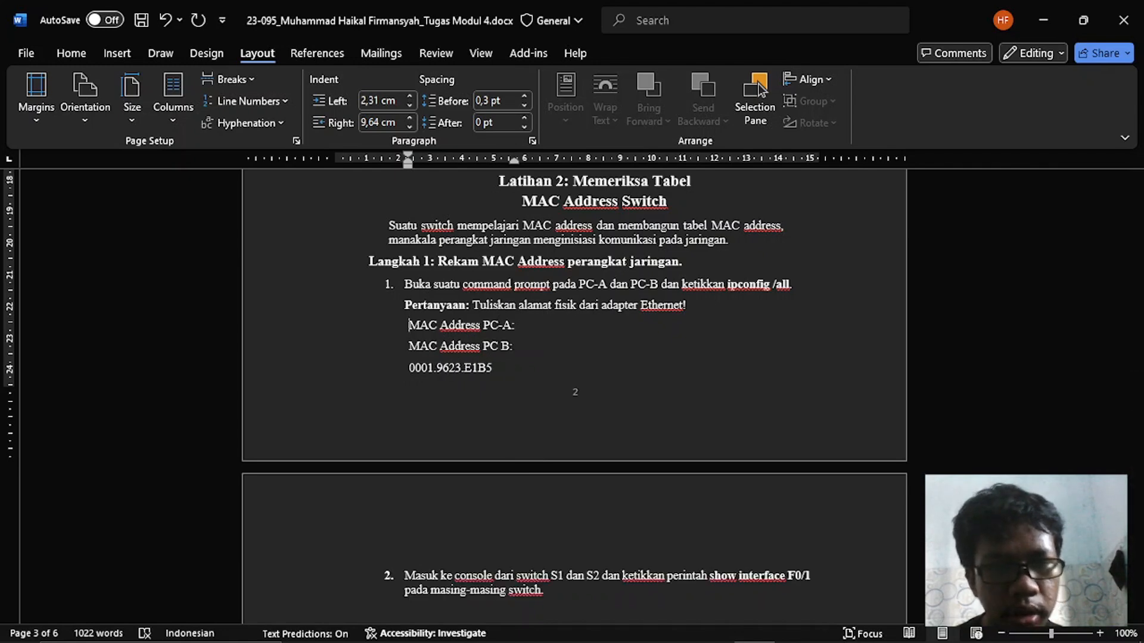
key(End)
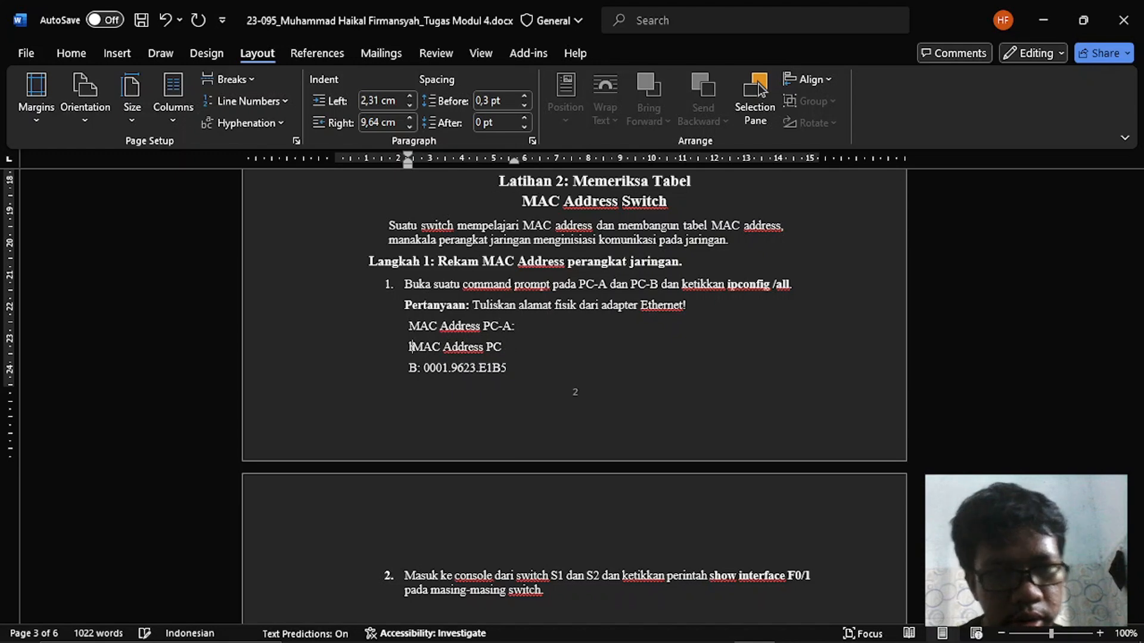
key(BackSpace)
key(Left)
- Switch to Packet Tracer, open PC-A and replace its Terminal with the Command Prompt
key(alt+Tab)
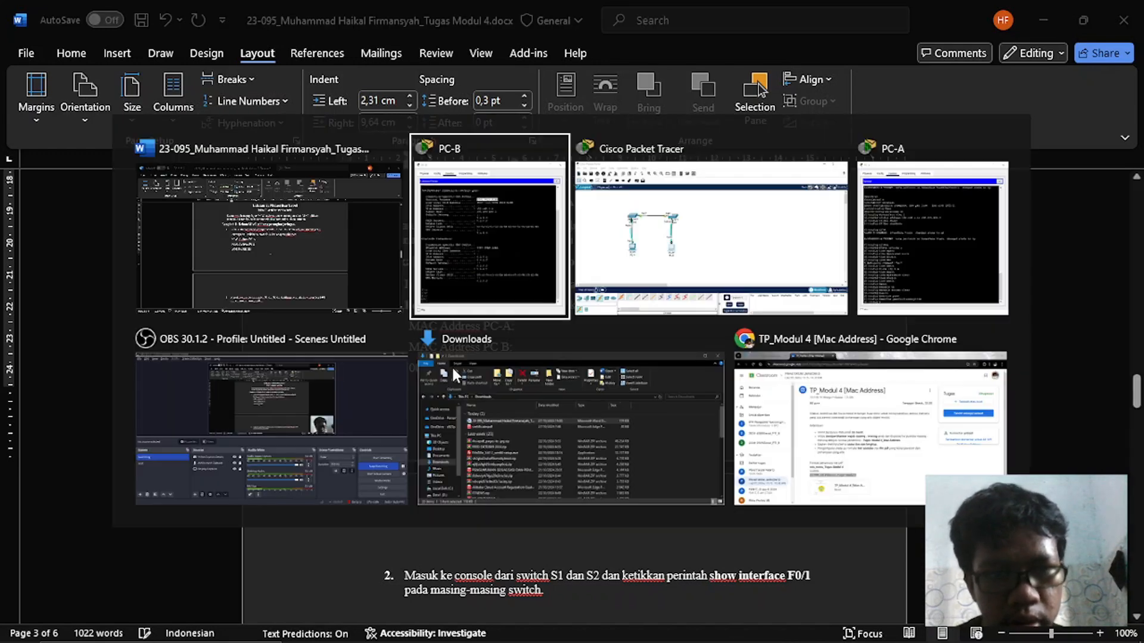
key(alt+Tab)
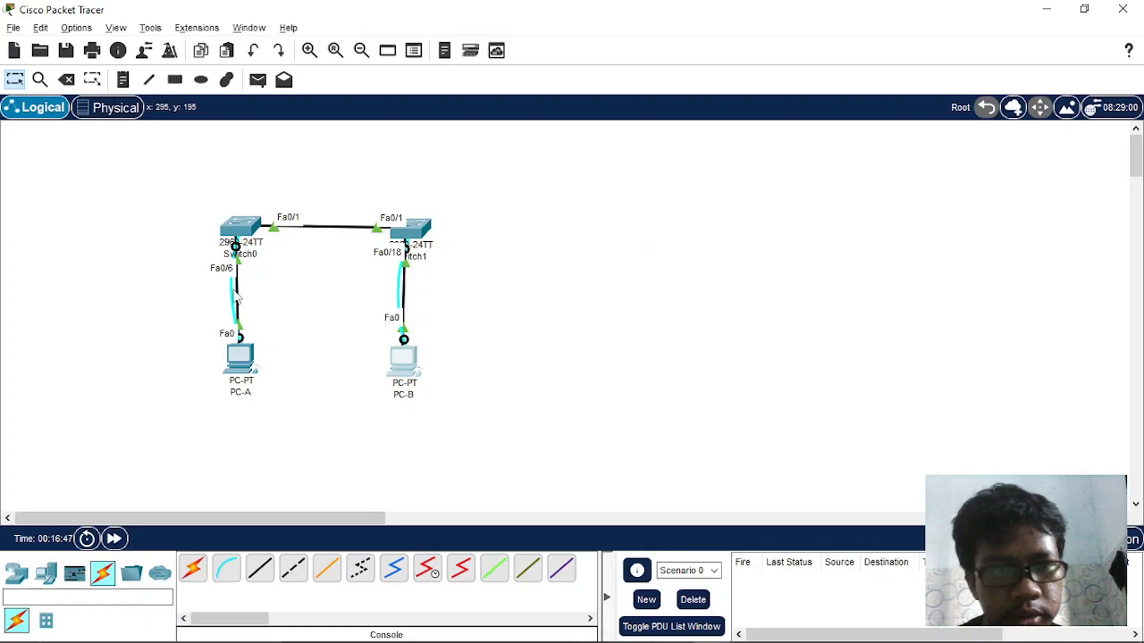
click(249, 379)
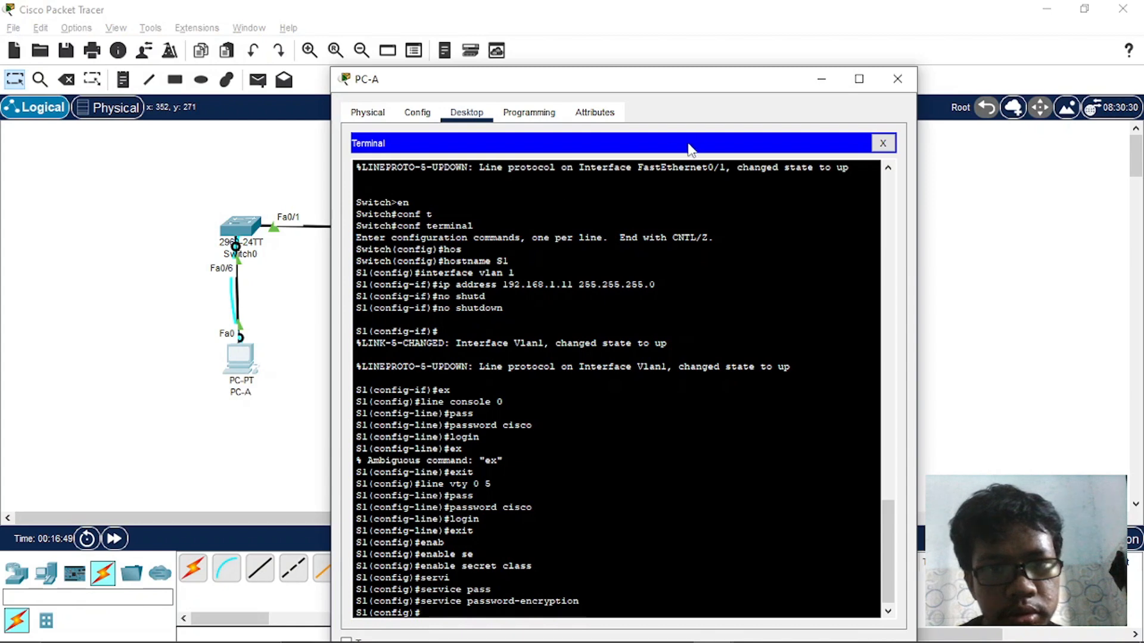
click(886, 145)
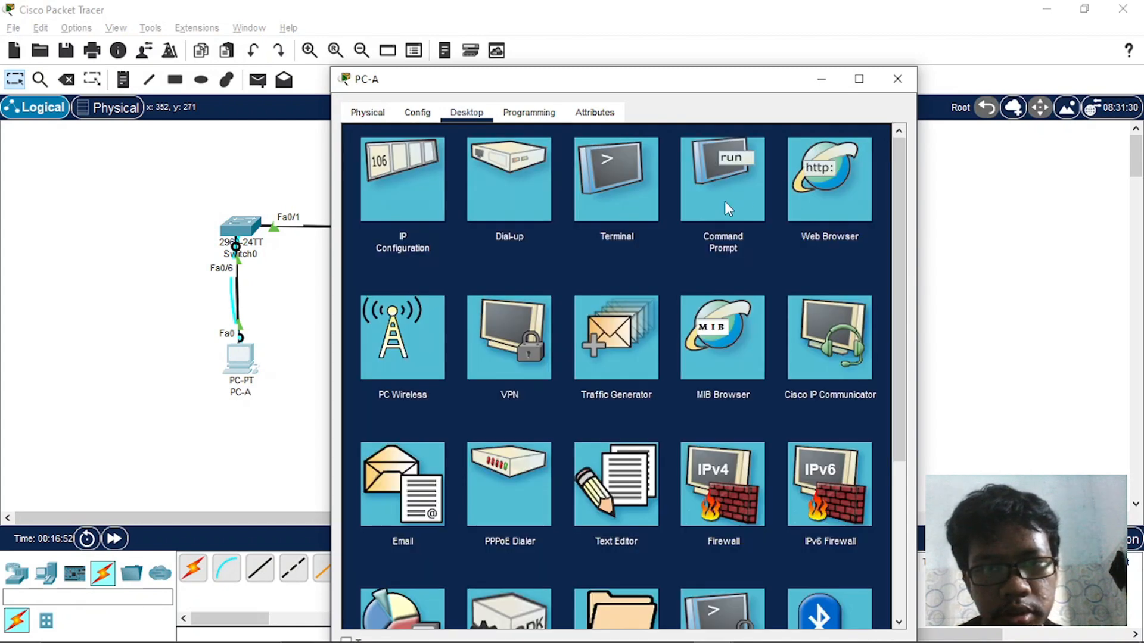
click(743, 202)
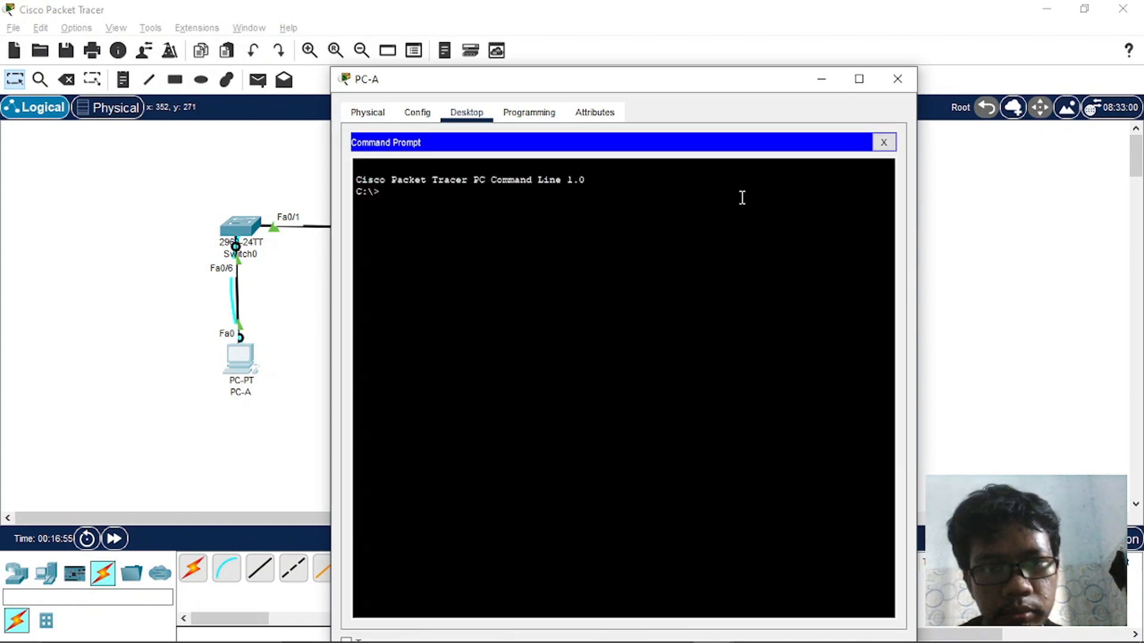
- Display PC-A's full network configuration with ipconfig /all and page through to its end
text(ipconfig /all)
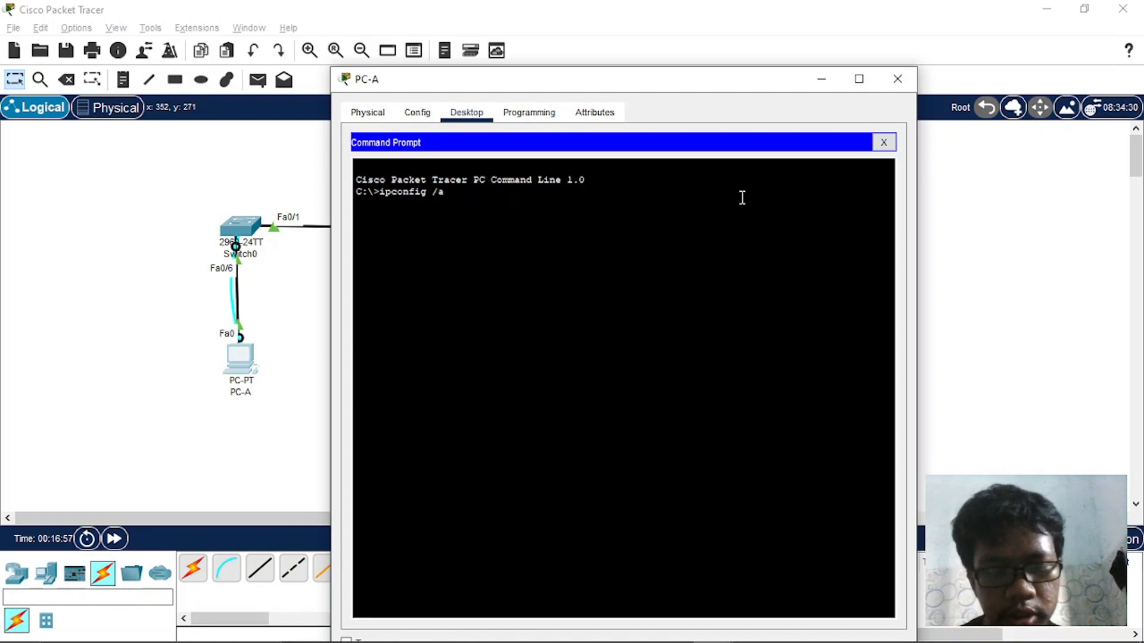
key(Return)
key(space)
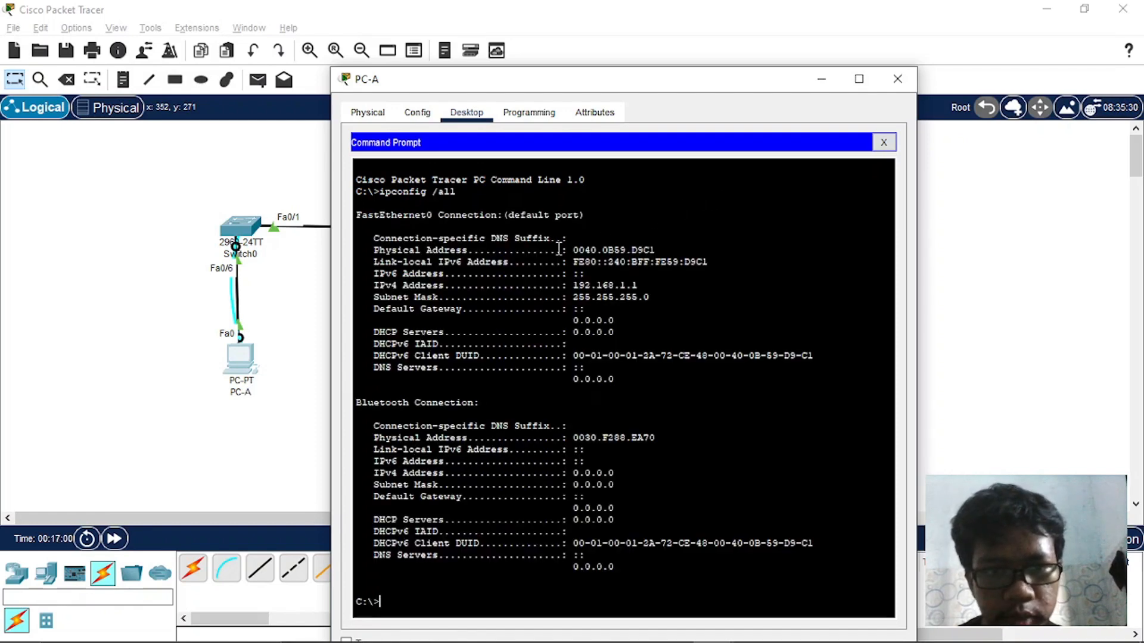
- Copy PC-A's FastEthernet0 physical address 0040.0B59.D9C1 and switch to the Word document
drag(573, 250, 655, 250)
right_click(655, 251)
click(670, 258)
key(alt+Tab)
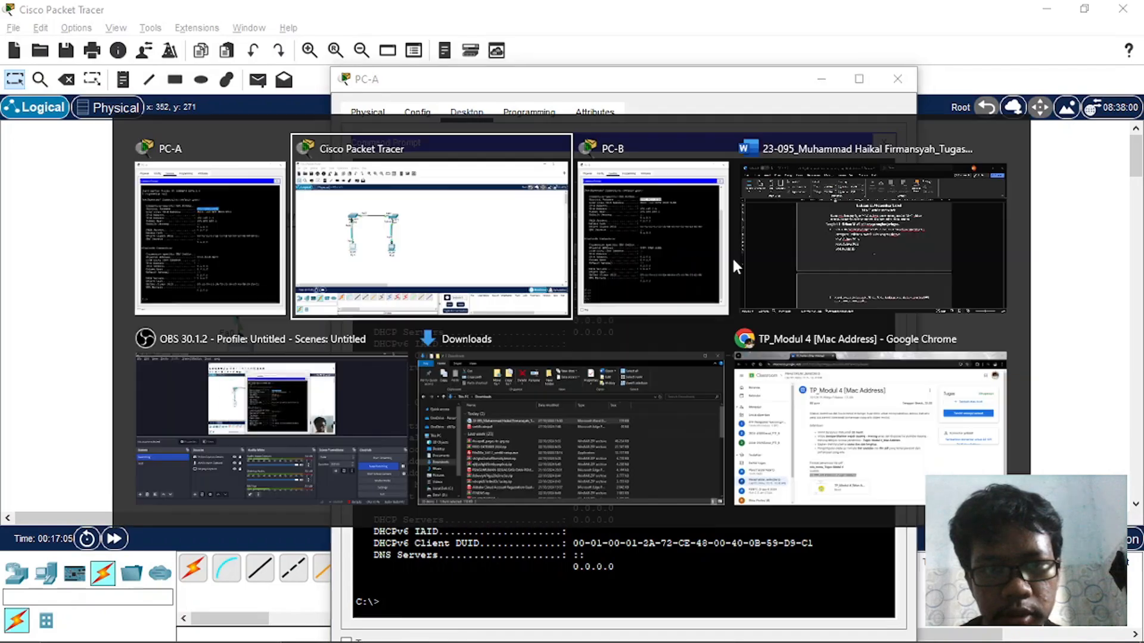
key(alt+Tab)
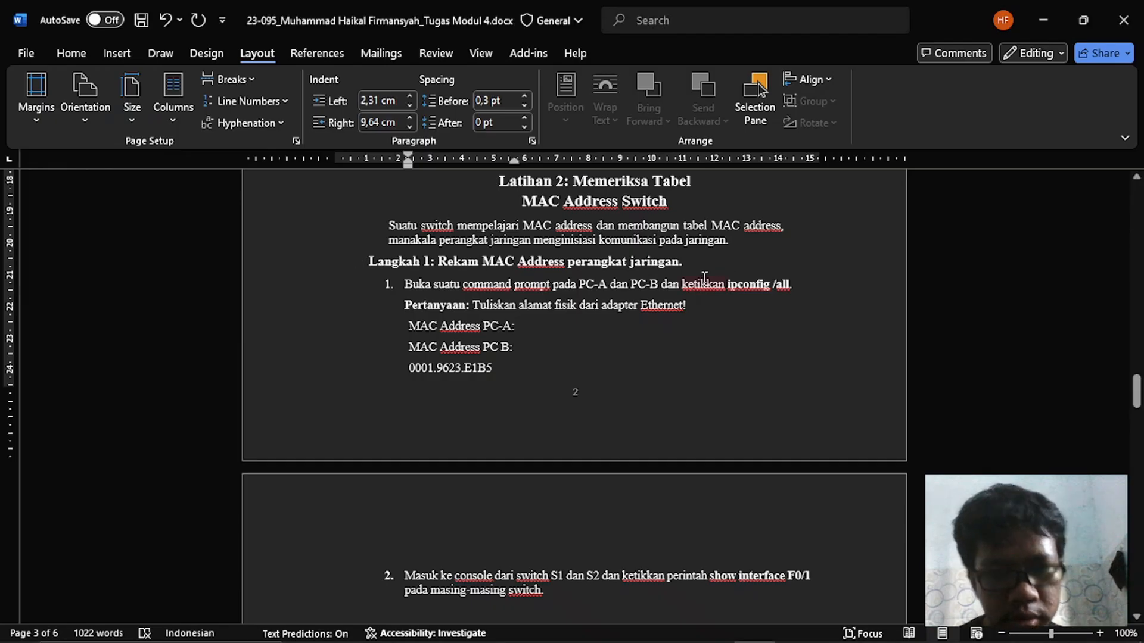
- Try pasting PC-A's address after its MAC Address label and reducing the line's left indent to 0.75 cm, and undo these changes
key(ctrl+v)
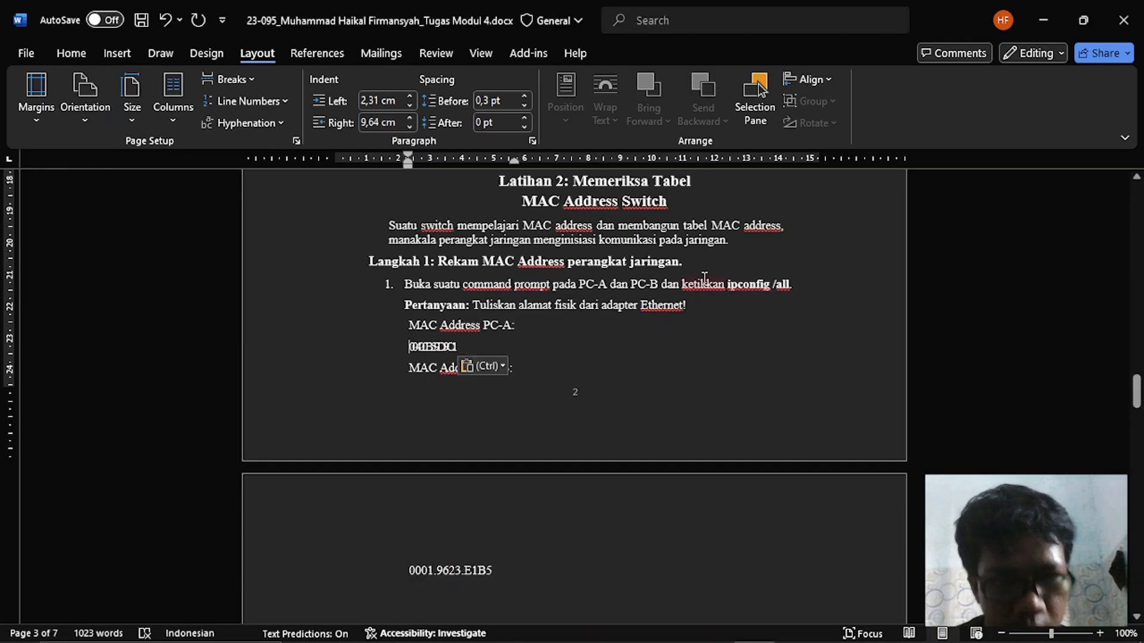
key(shift+End)
key(Right)
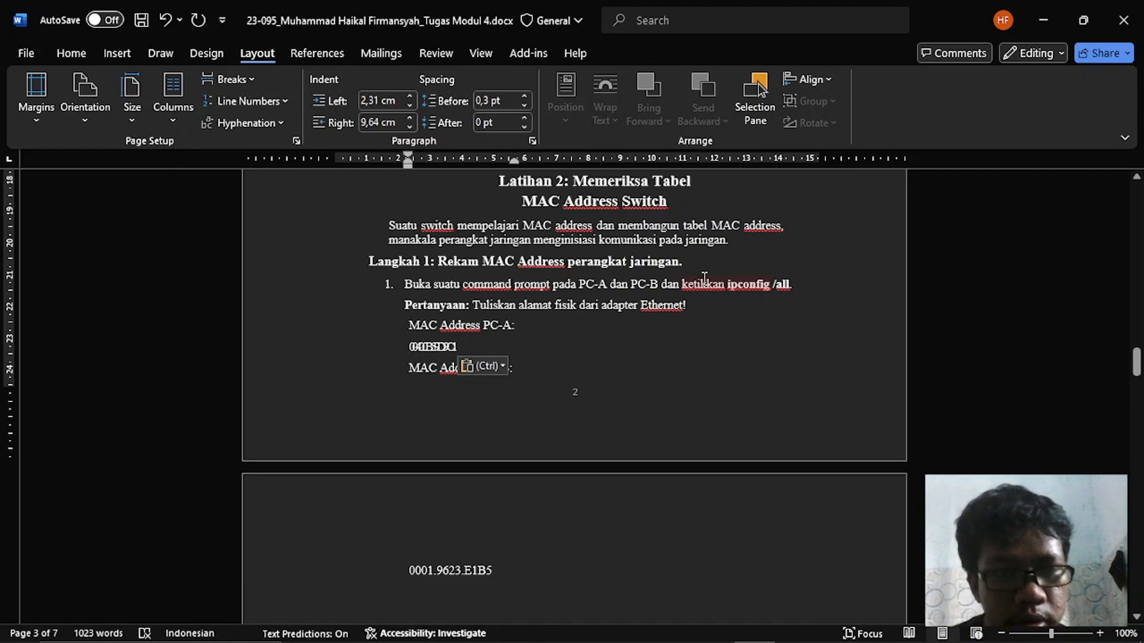
key(BackSpace)
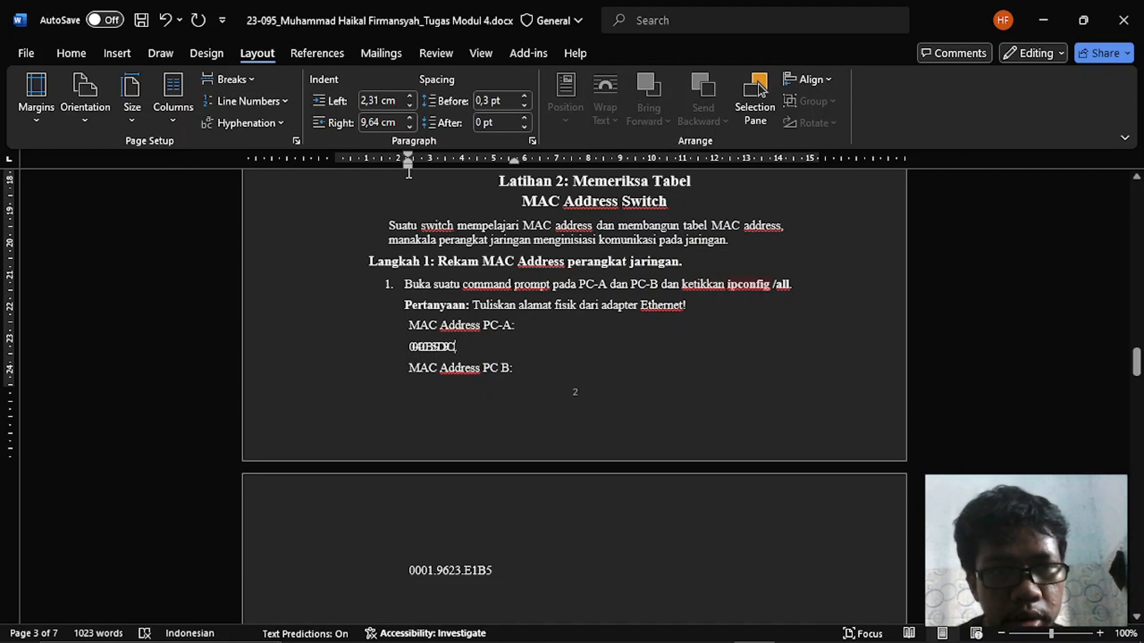
drag(406, 166, 356, 167)
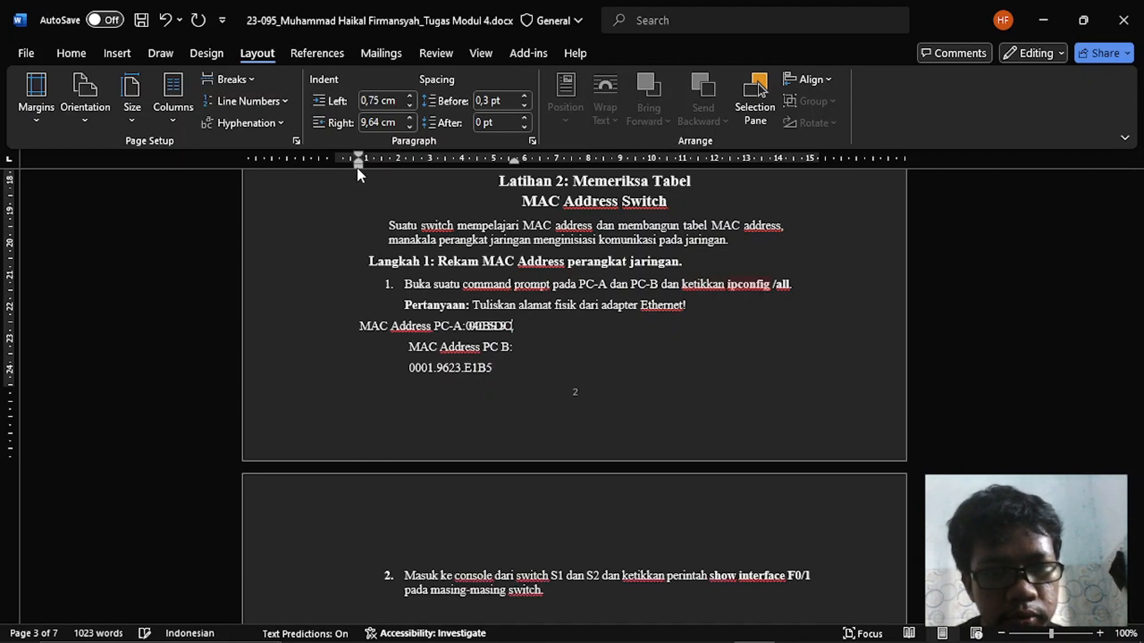
key(ctrl+z)
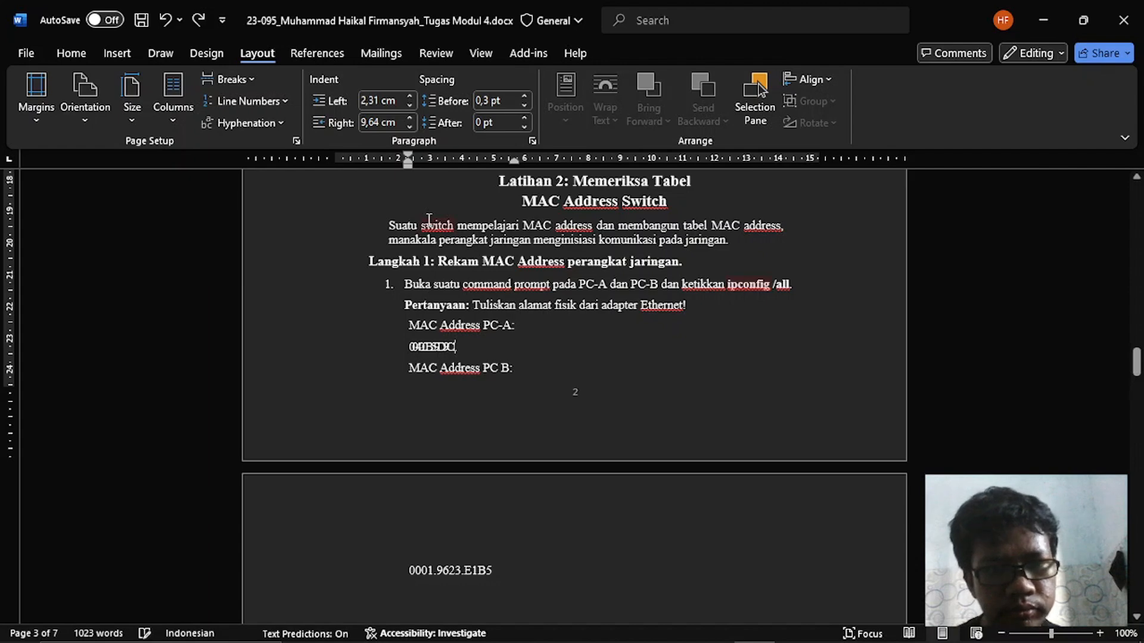
key(ctrl+z)
- Open Notepad and record PC-A's address as "PC A : 0040.0B59.D9C1" on the first line
key(alt+Tab)
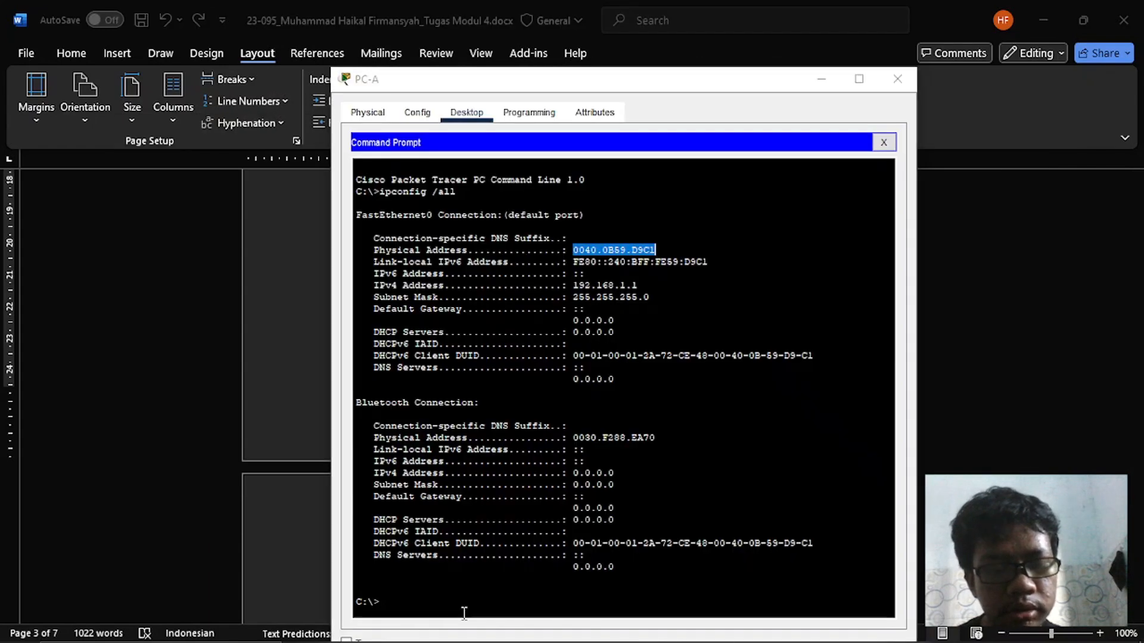
key(alt+Tab)
key(super)
text(txt)
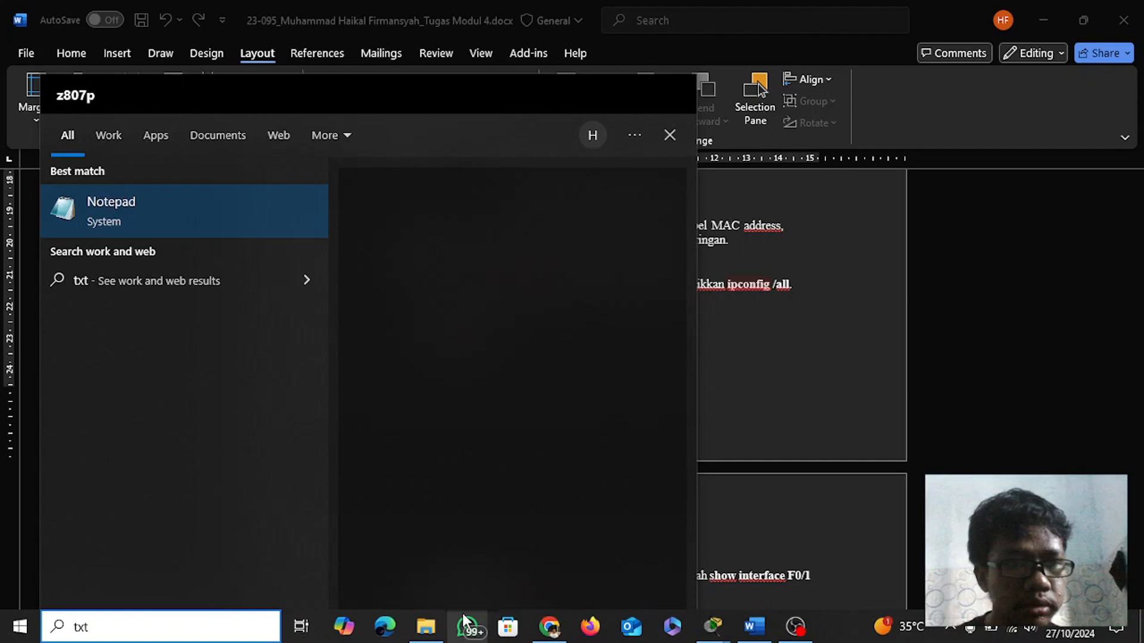
key(Return)
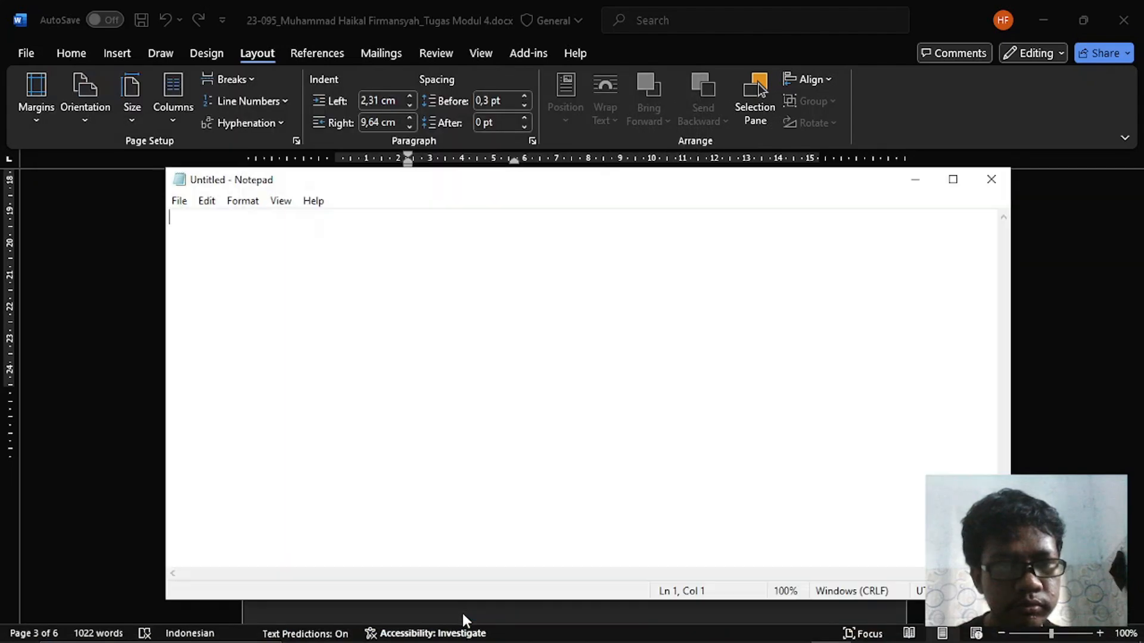
text(PC A)
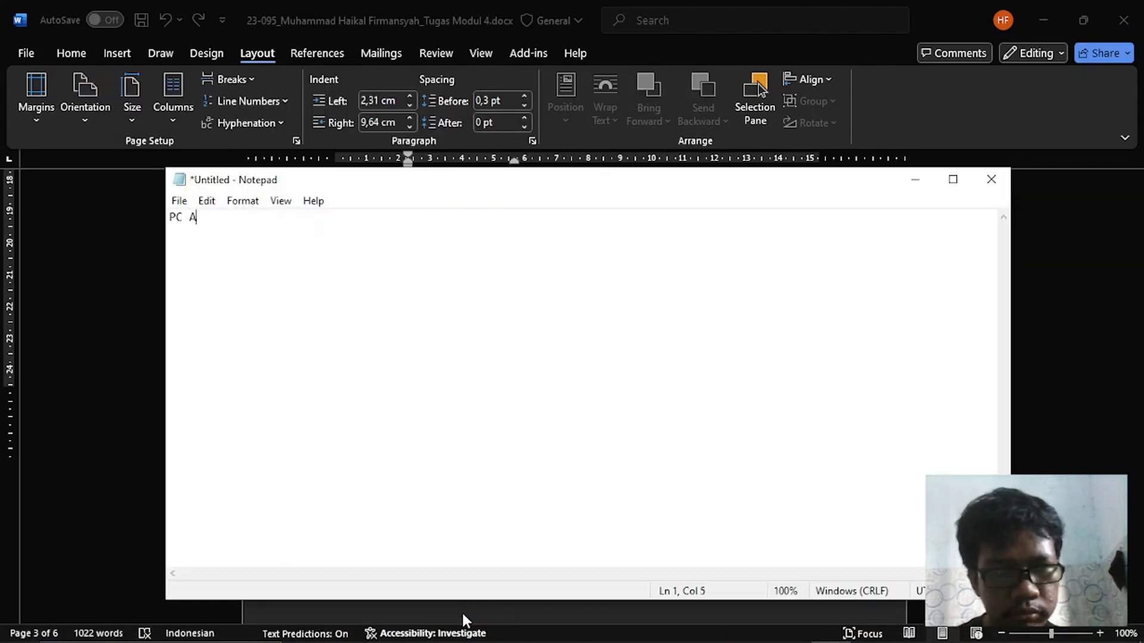
text( :)
key(ctrl+v)
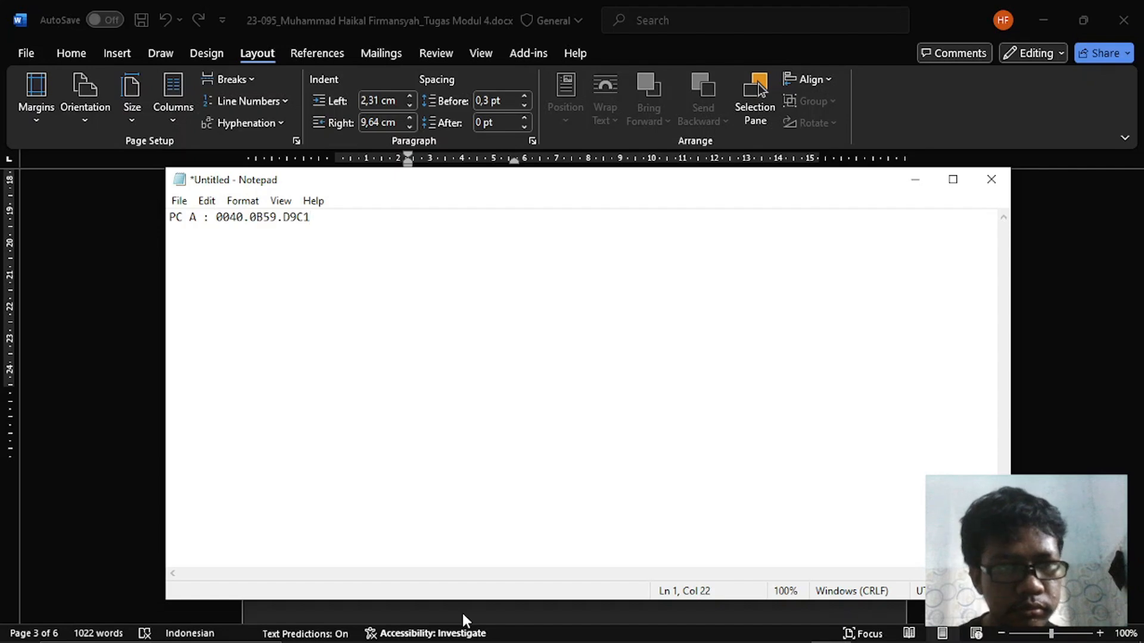
key(Return)
- Cut PC-B's address 0001.9623.E1B5 from the Word document and add it to Notepad as the "PC B :" line
key(alt+Tab)
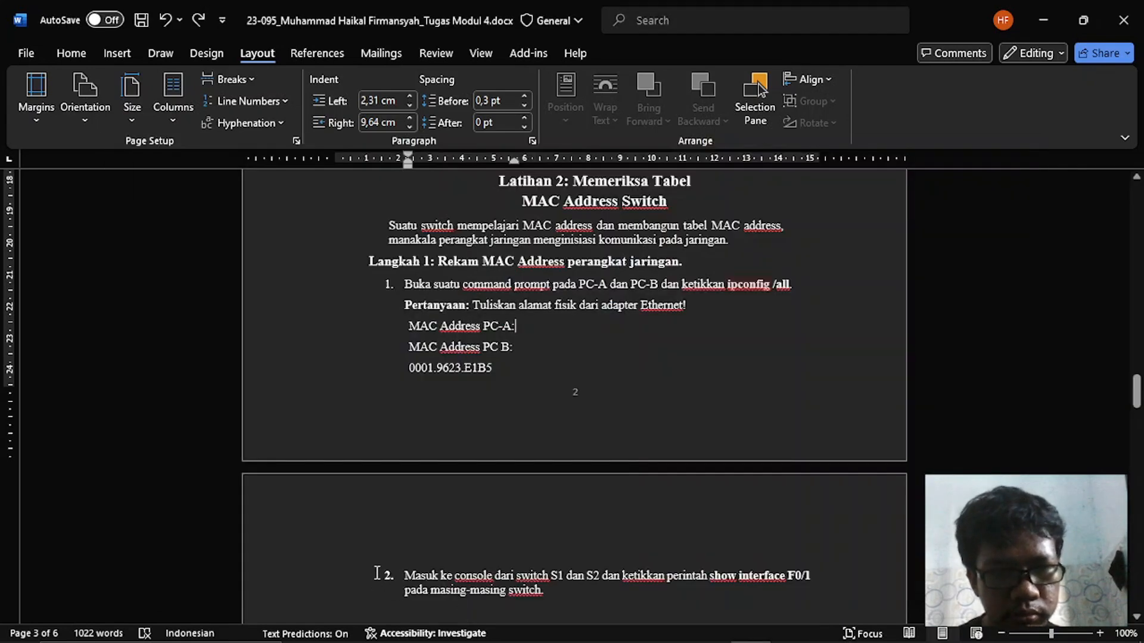
double_click(502, 368)
key(ctrl+x)
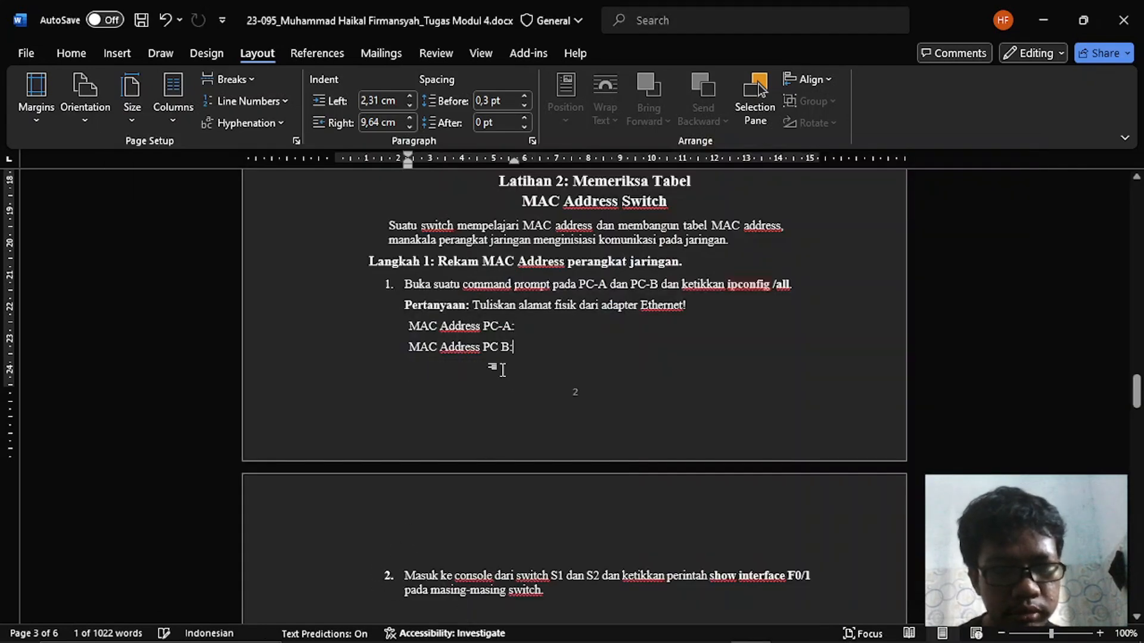
key(alt+Tab)
text(PC B )
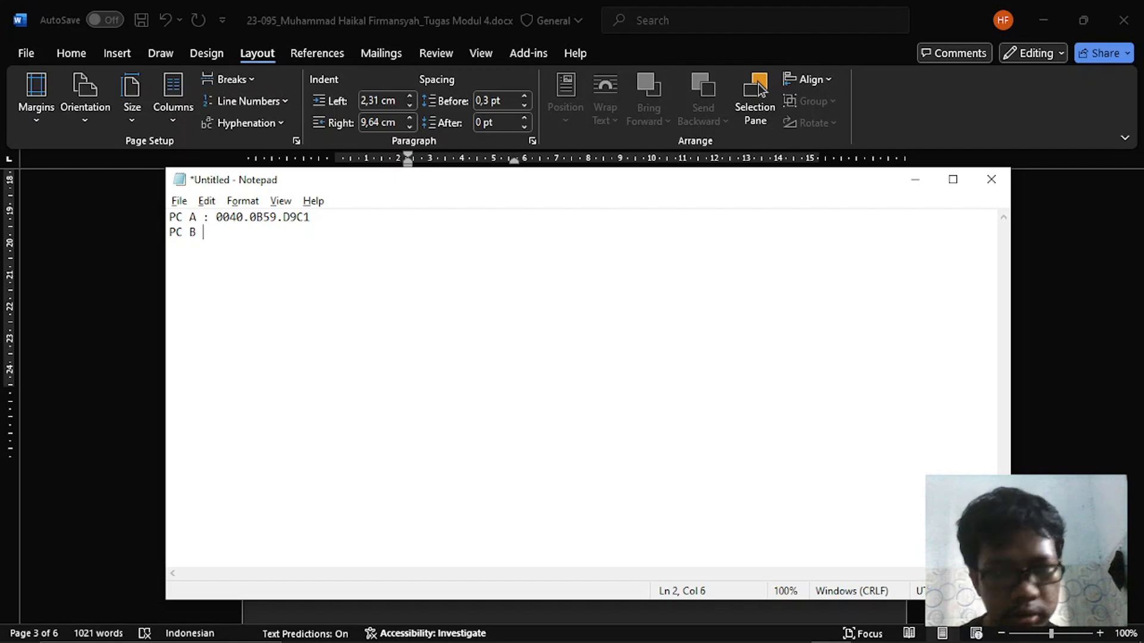
text(:)
key(ctrl+v)
key(Return)
- Check the next instruction in Word, switch to Packet Tracer and replace PC-B's Command Prompt with a Terminal at 9600 bits per second
key(alt+Tab)
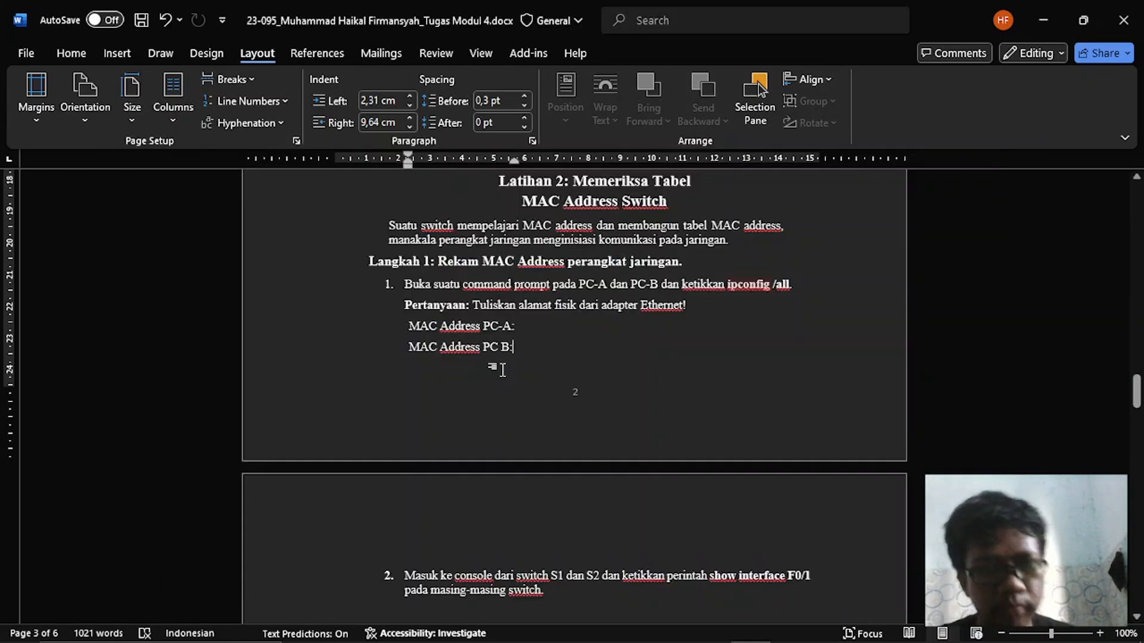
scroll(502, 369, down, 3)
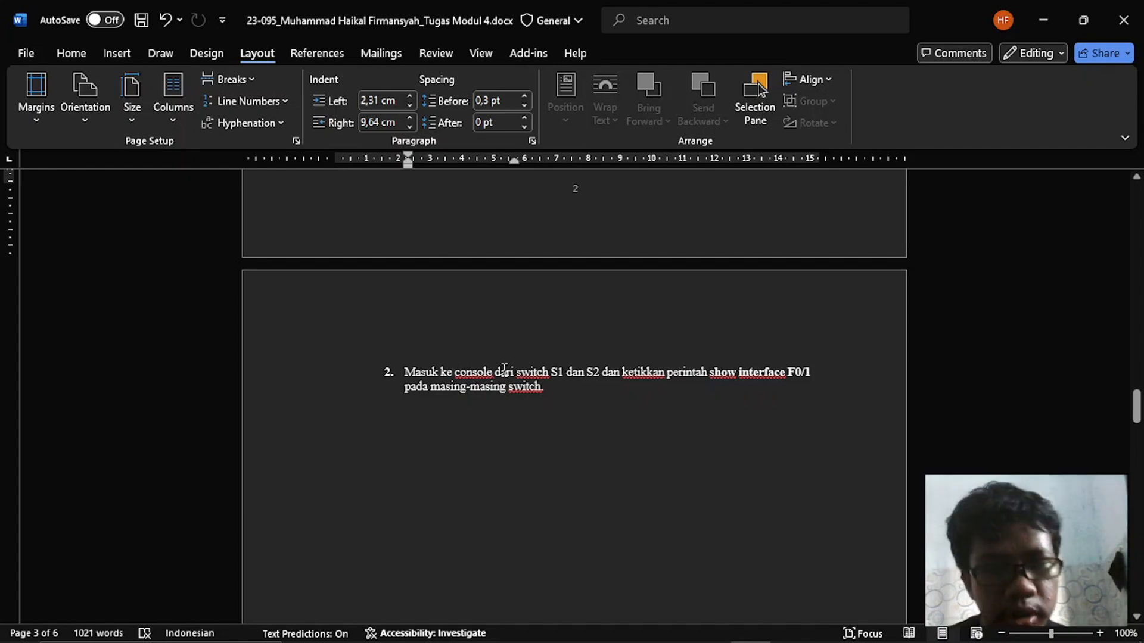
scroll(504, 370, down, 1)
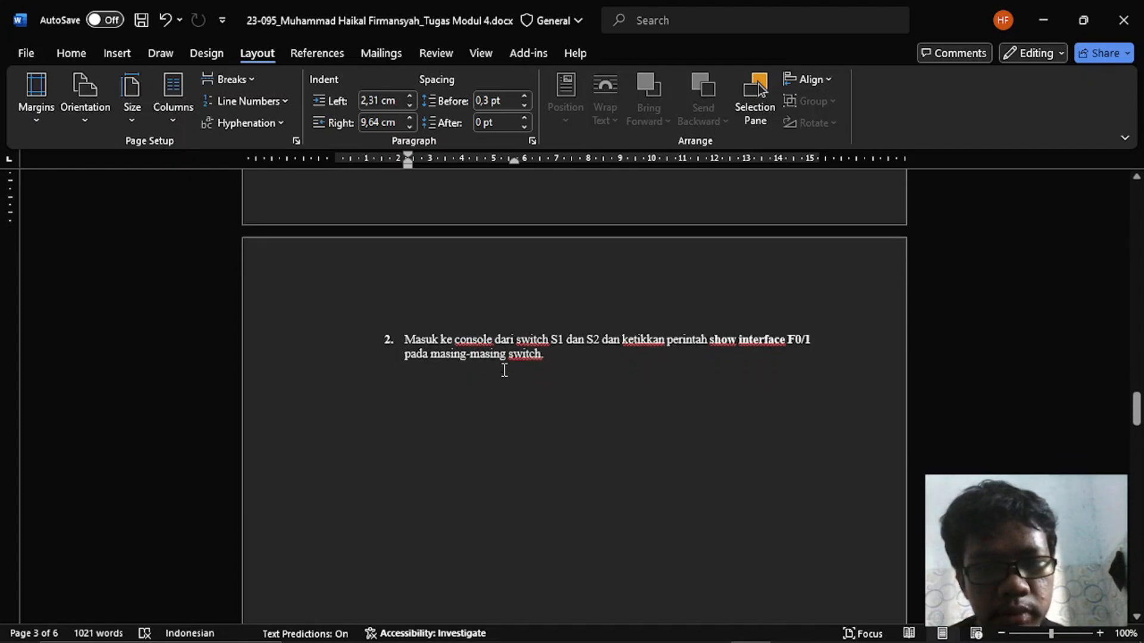
scroll(504, 370, down, 1)
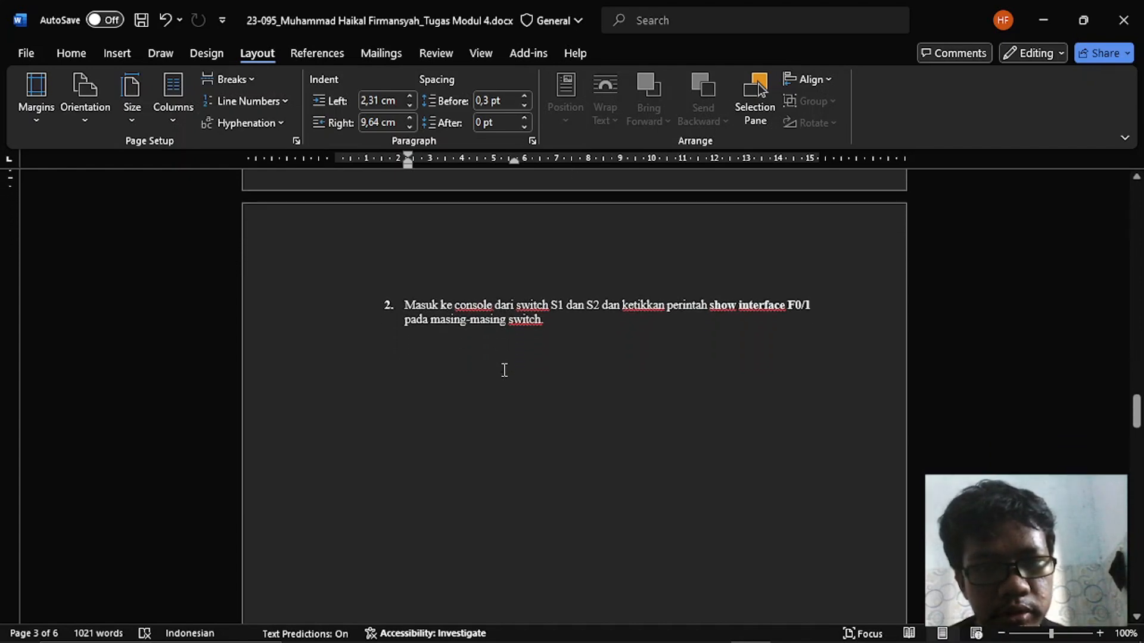
scroll(504, 370, down, 2)
key(alt+Tab)
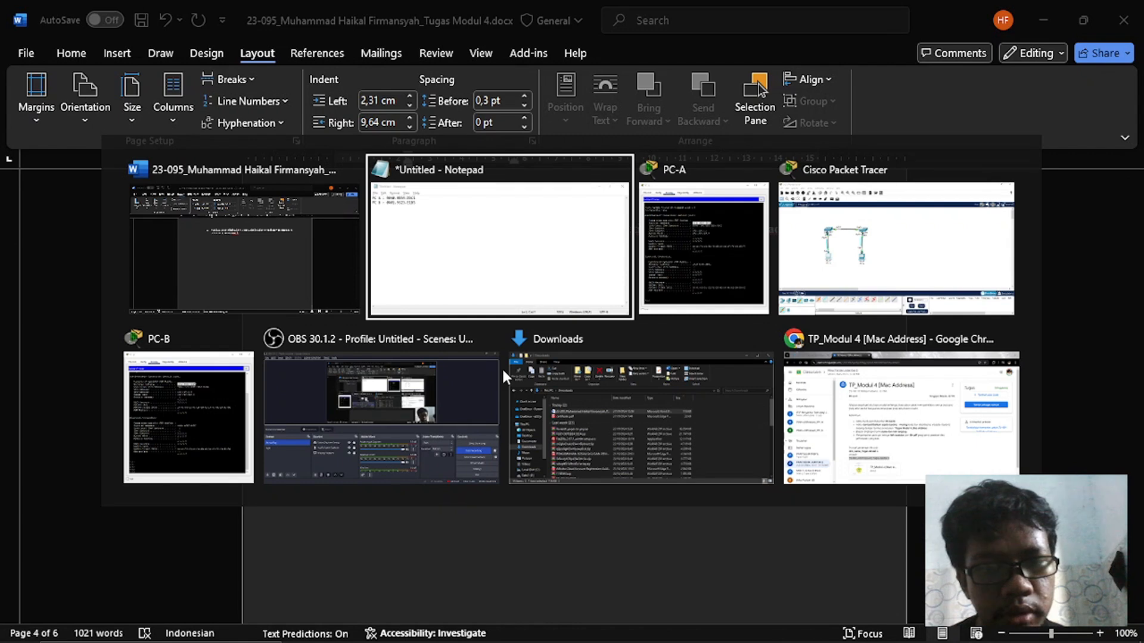
key(alt+Tab)
key(alt+Tab)
click(417, 374)
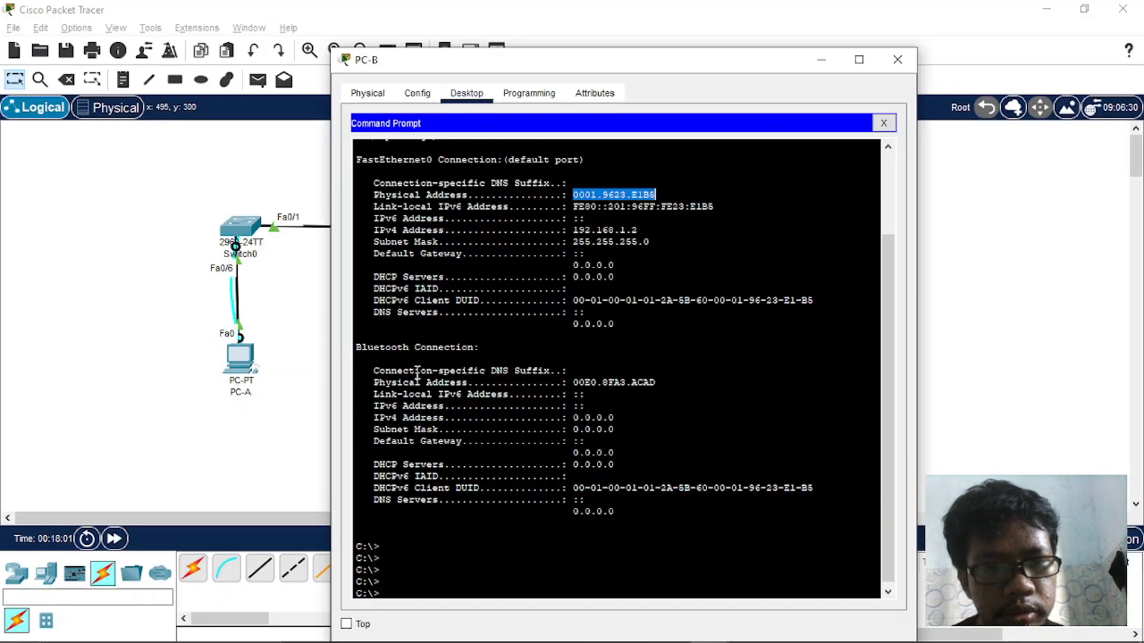
click(884, 123)
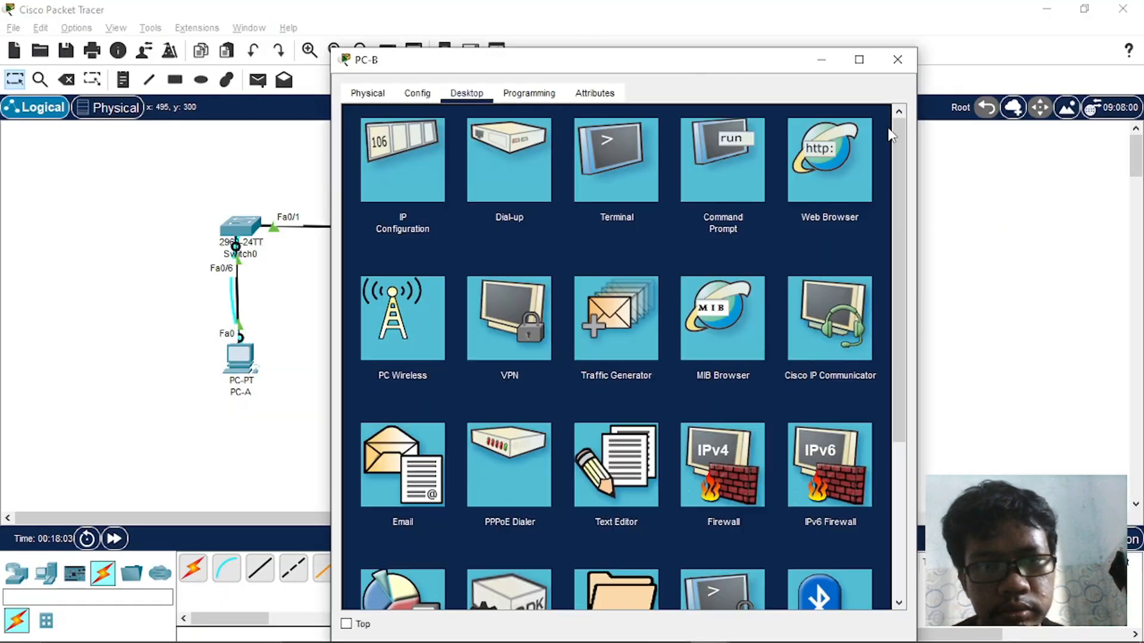
click(613, 167)
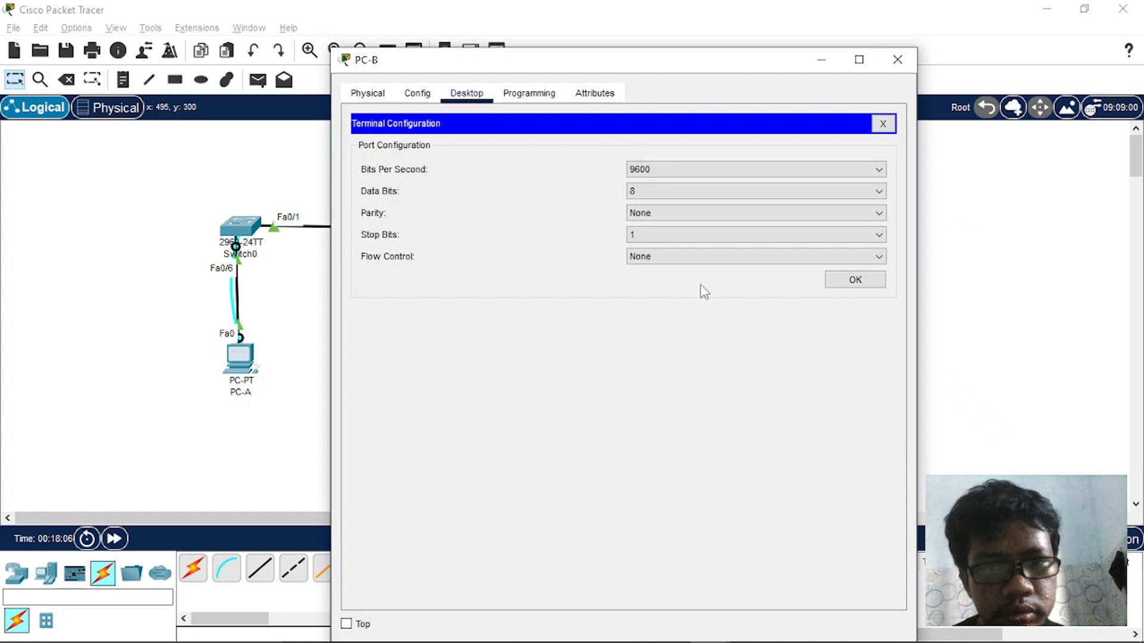
click(856, 280)
- Replace PC-A's Command Prompt with a Terminal at 9600 bits per second and move its window aside
click(241, 353)
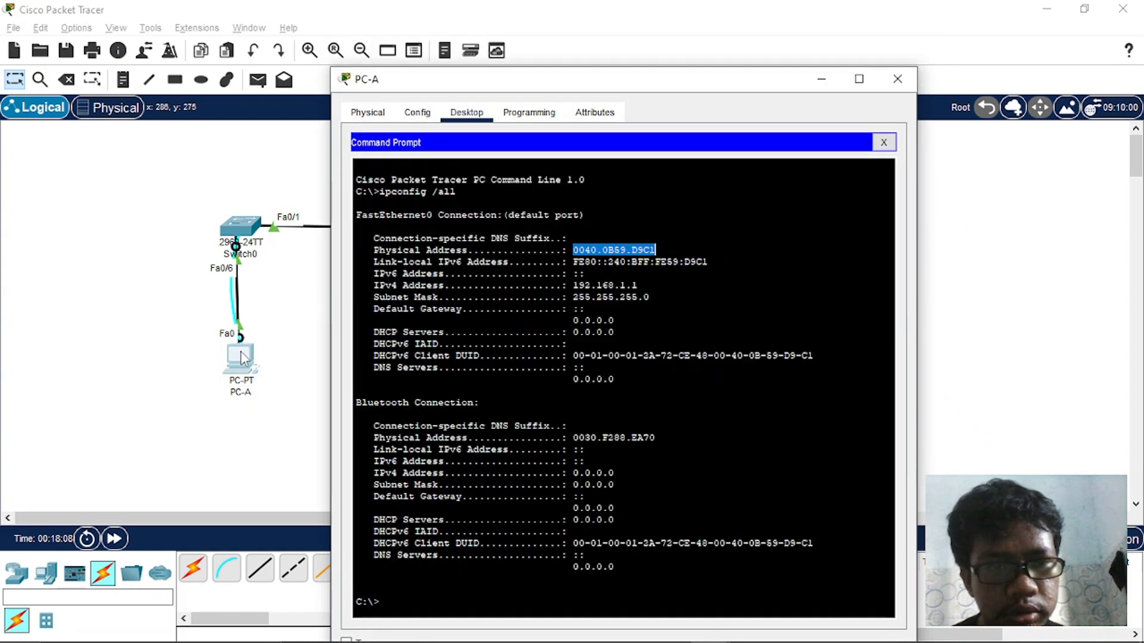
click(888, 144)
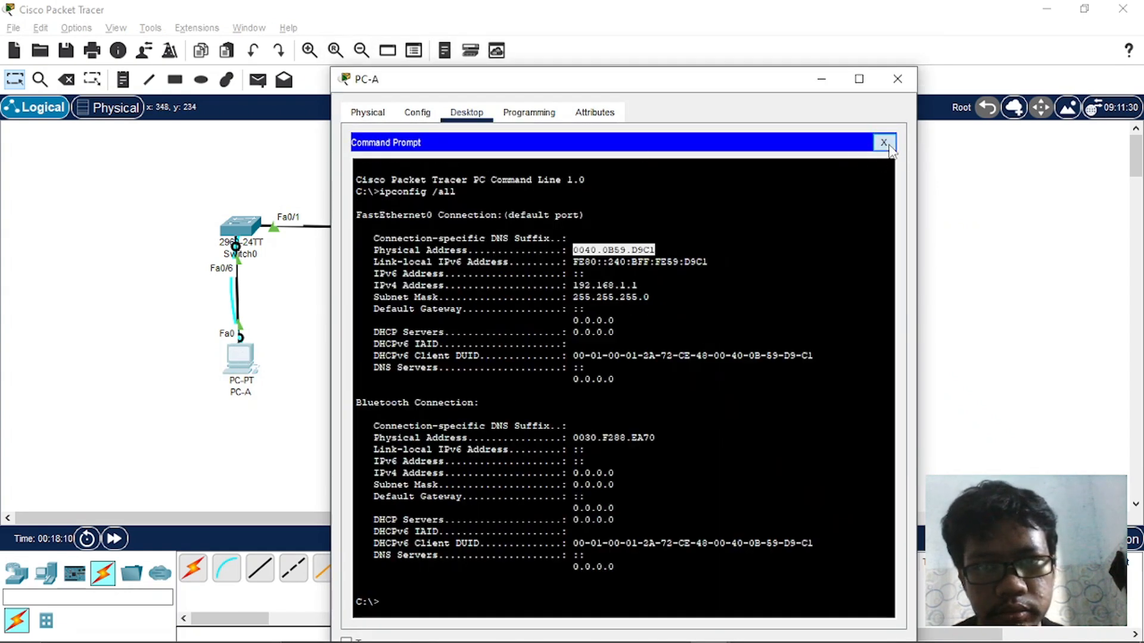
click(611, 181)
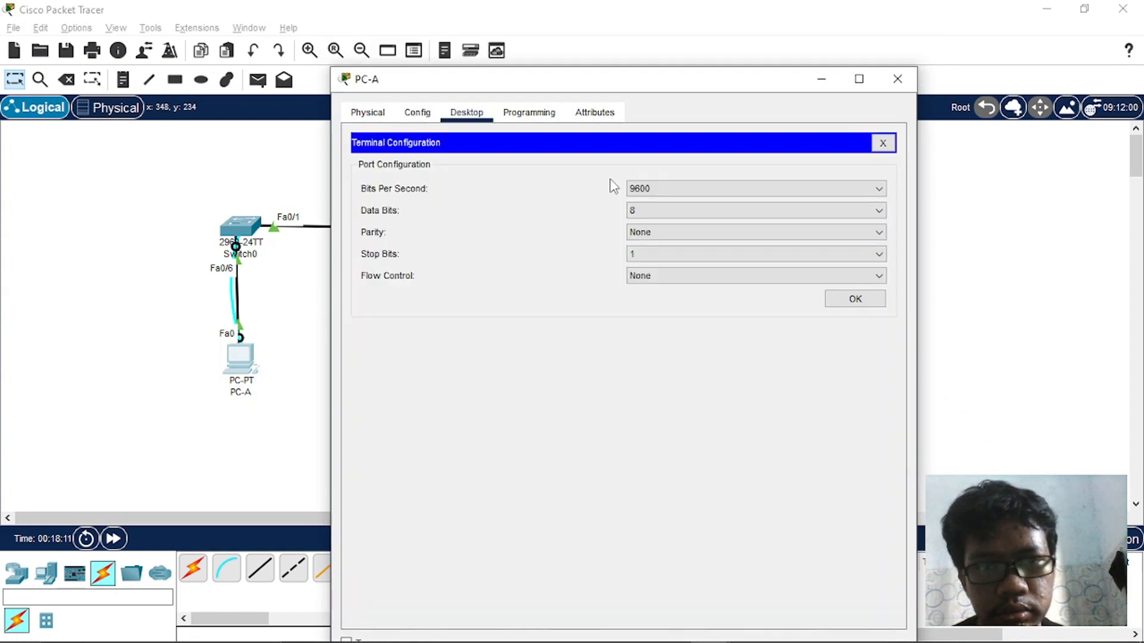
click(856, 299)
drag(608, 83, 178, 117)
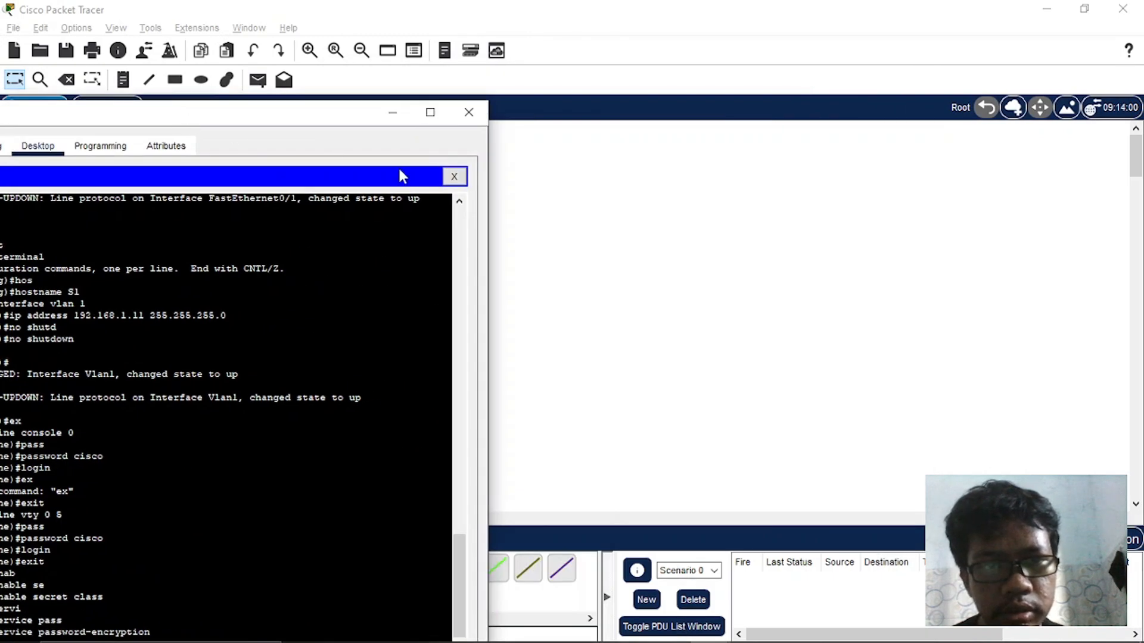
- Check the Fast Ethernet 0/1 address questions in Word and exit S2's global configuration mode in PC-B's Terminal
key(alt+Tab)
key(alt+Tab)
key(alt+Tab)
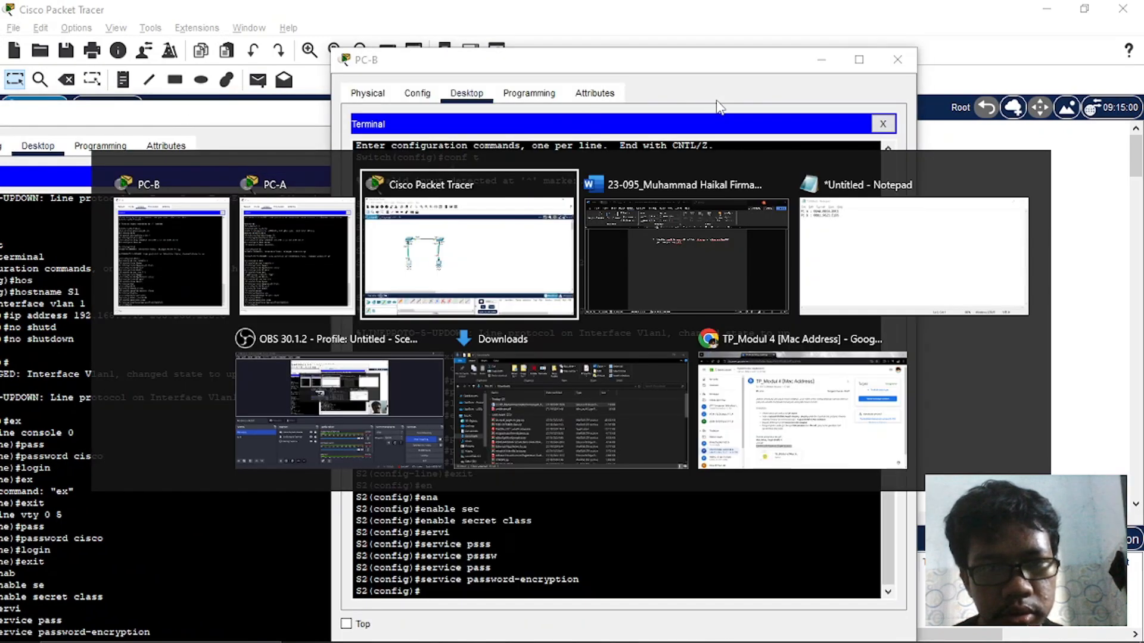
key(alt+Tab)
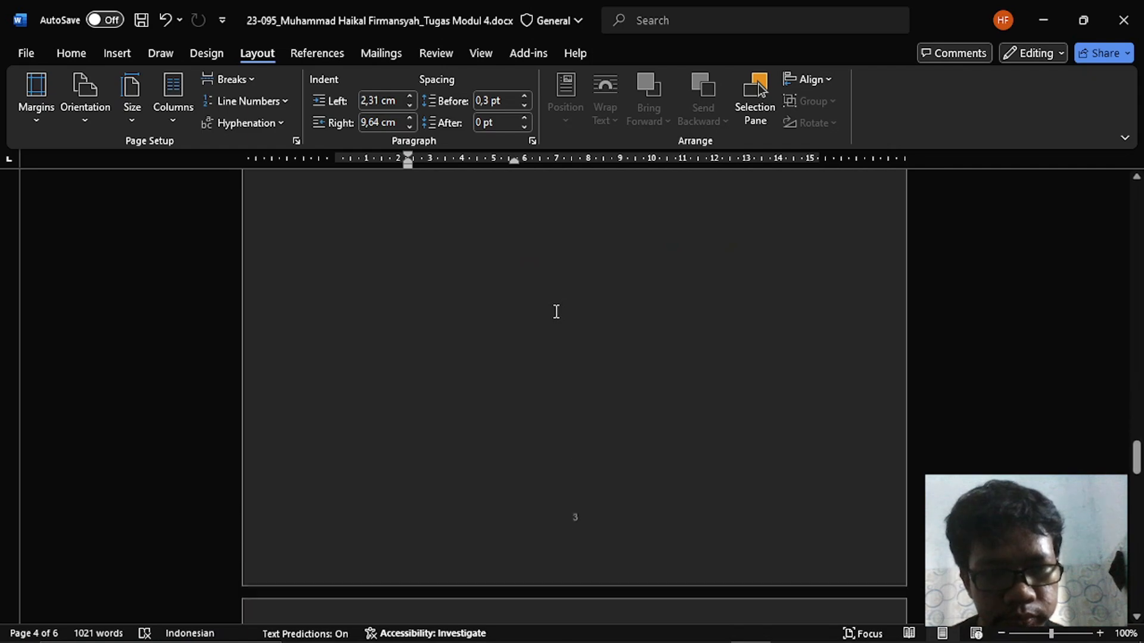
scroll(556, 311, down, 15)
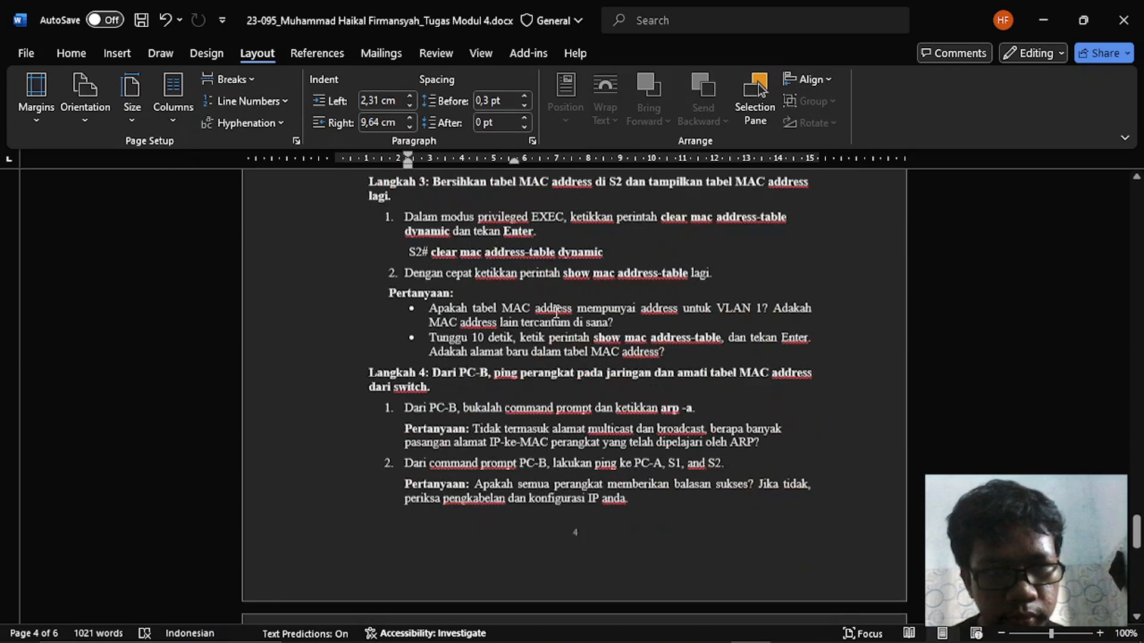
scroll(555, 311, up, 15)
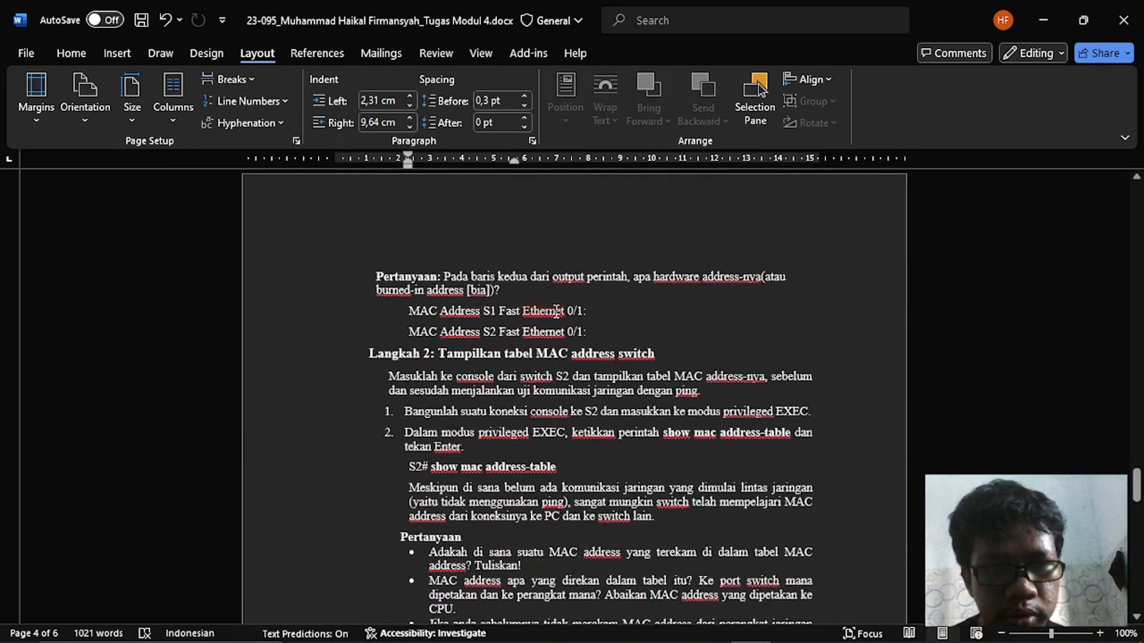
key(alt+Tab)
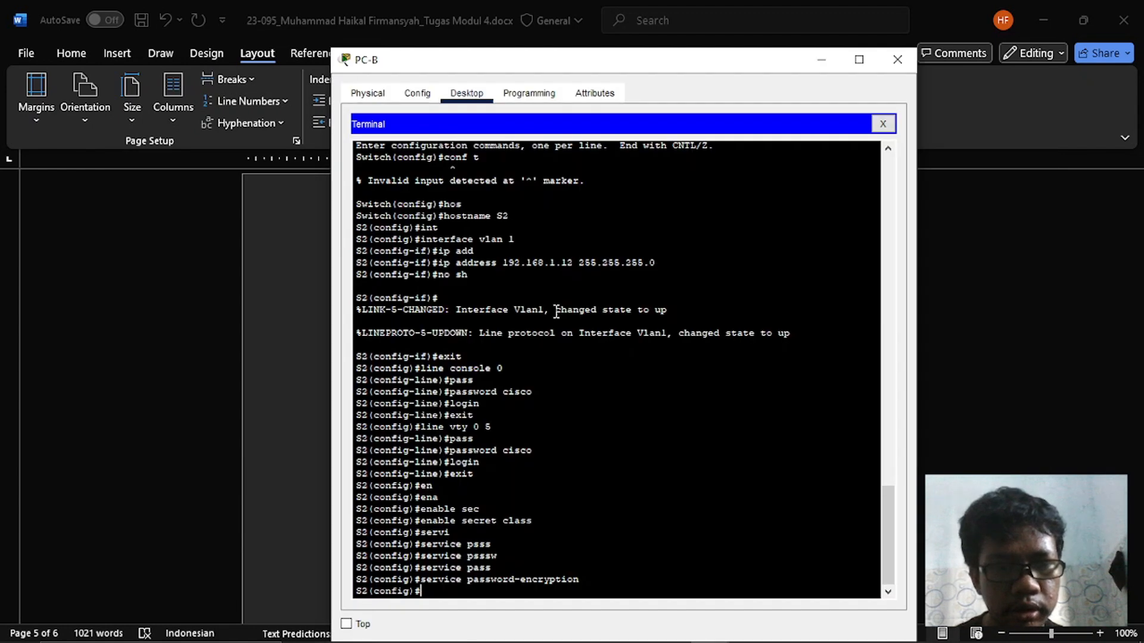
text(exit)
key(Return)
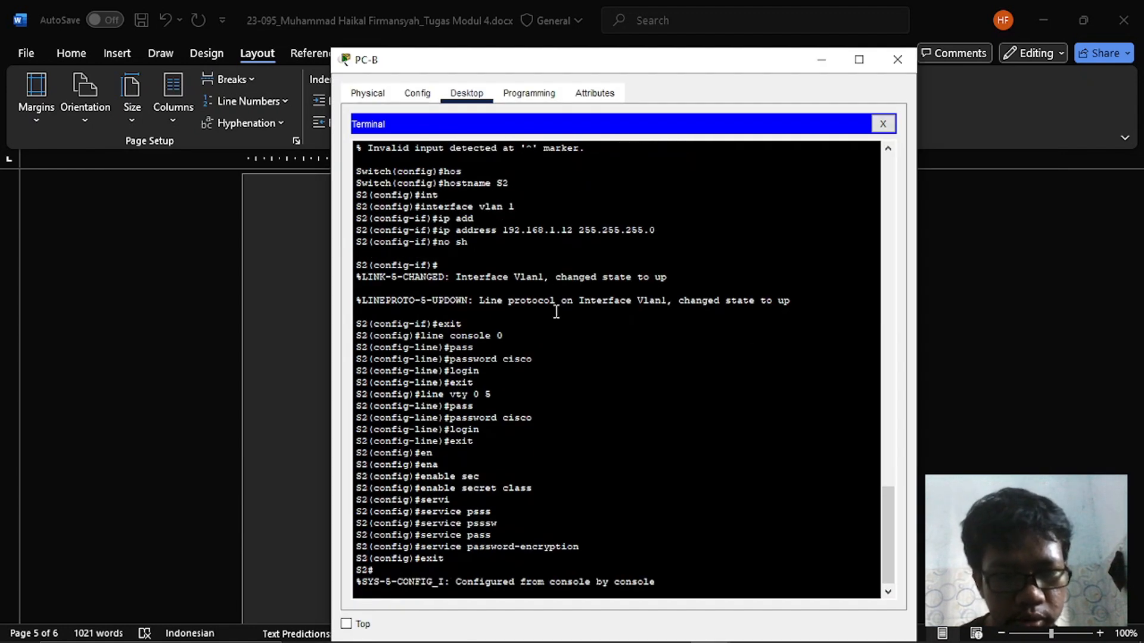
- Run show interfaces fa0/1 on S2, checking the interface name in the Word instruction, and page to the output's end
text(show)
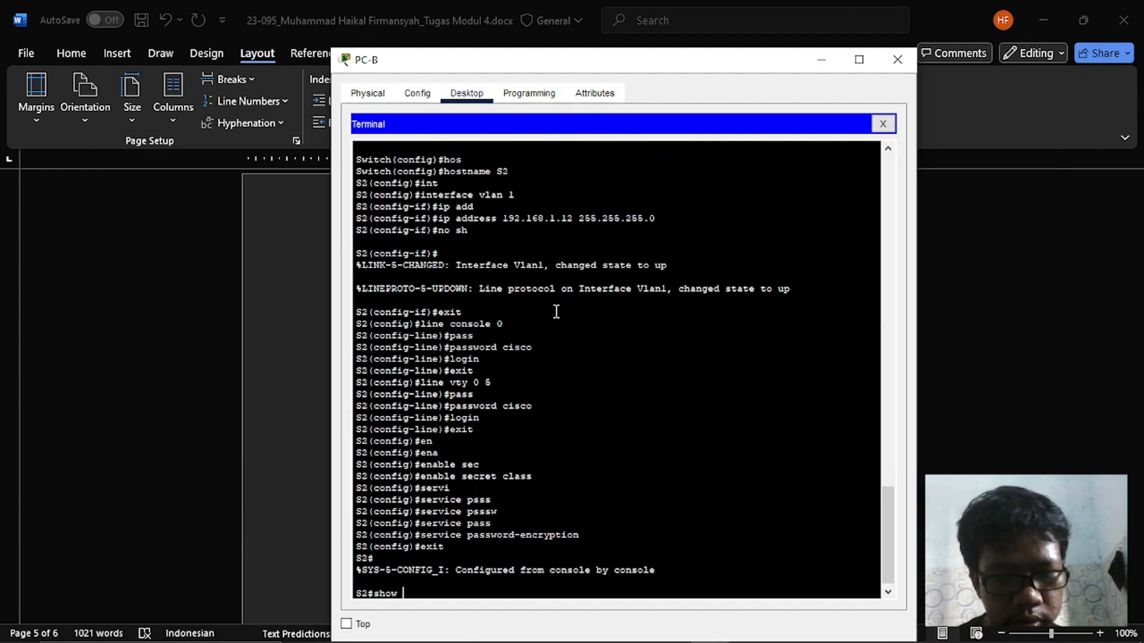
text( int)
key(Tab)
key(alt+Tab)
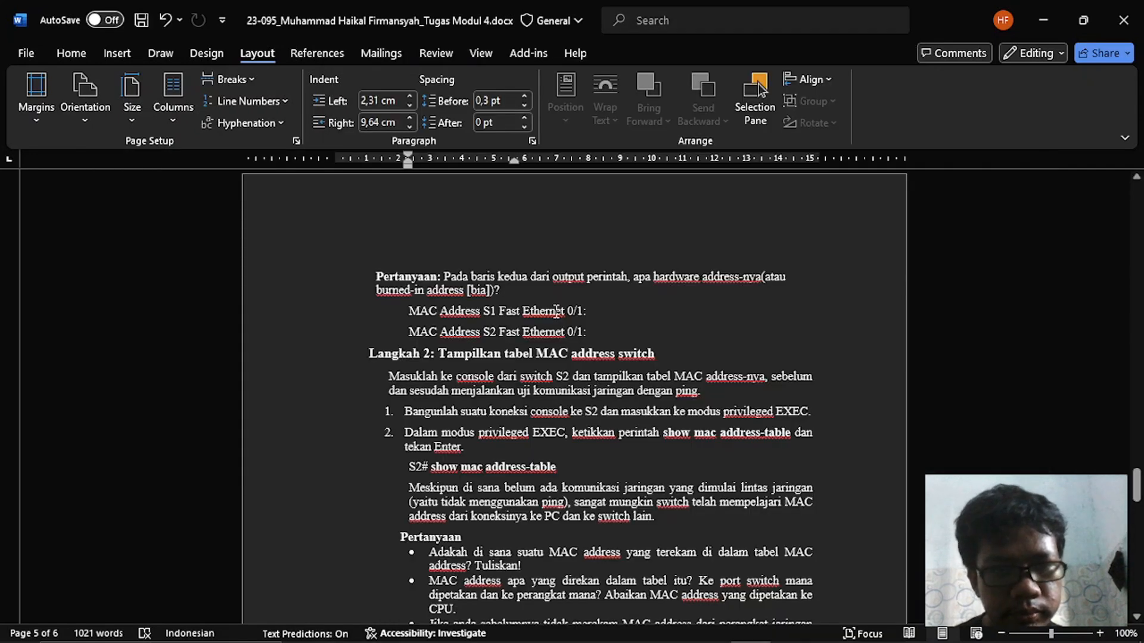
scroll(557, 312, up, 10)
scroll(556, 312, up, 5)
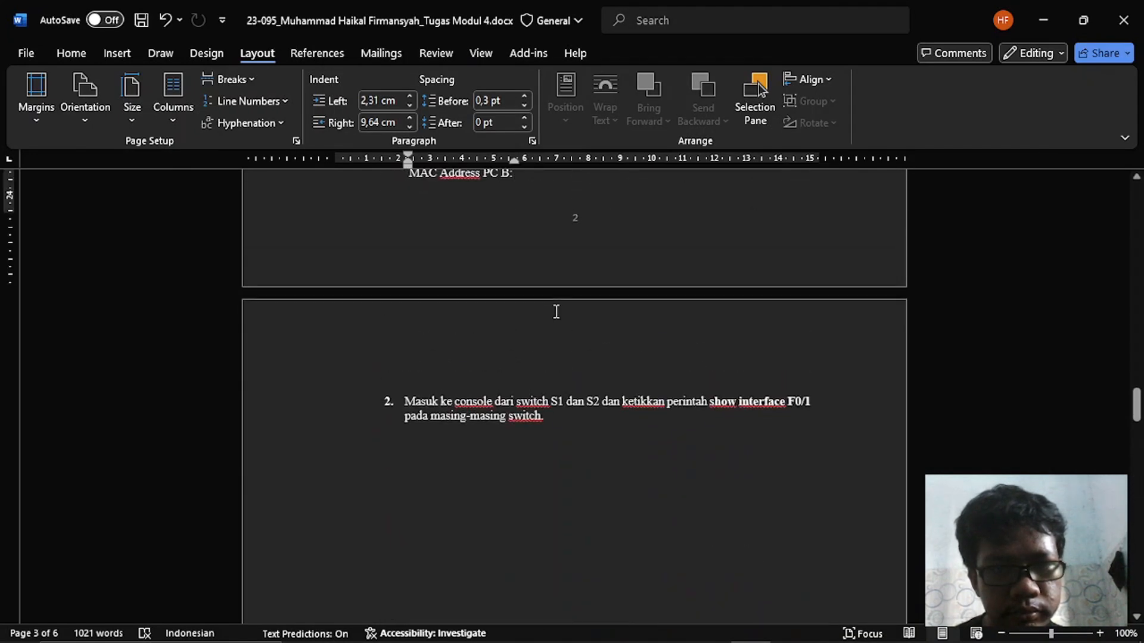
key(alt+Tab)
text(fa0/1)
key(Return)
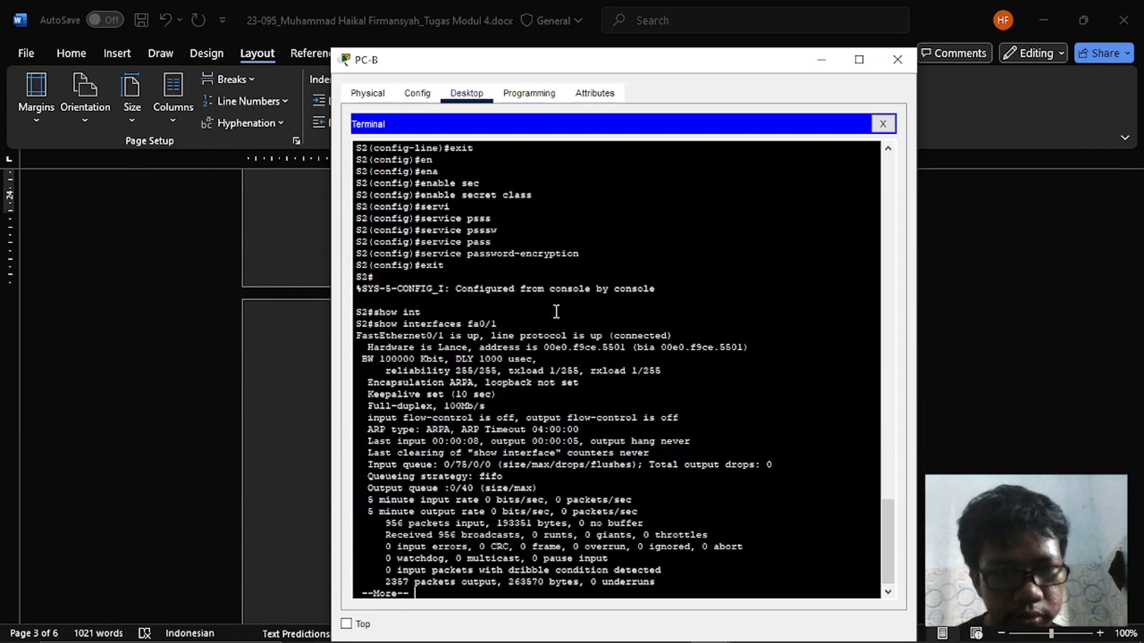
key(space)
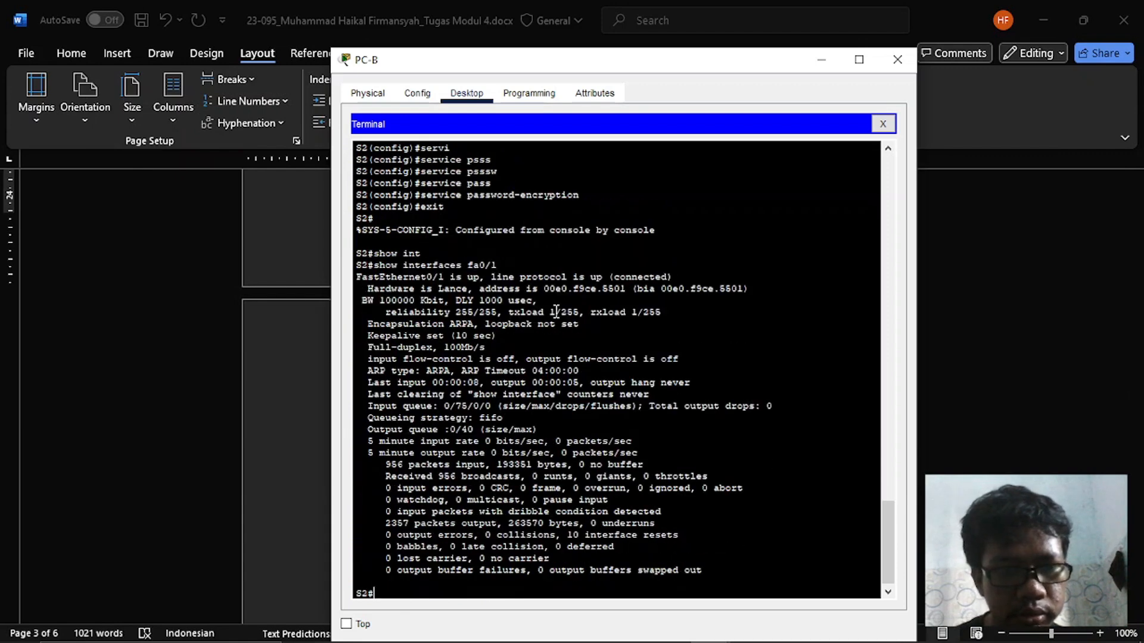
- Bring PC-A's Terminal window to the front and move it fully into view beside PC-B's window
key(alt+Tab)
key(Tab)
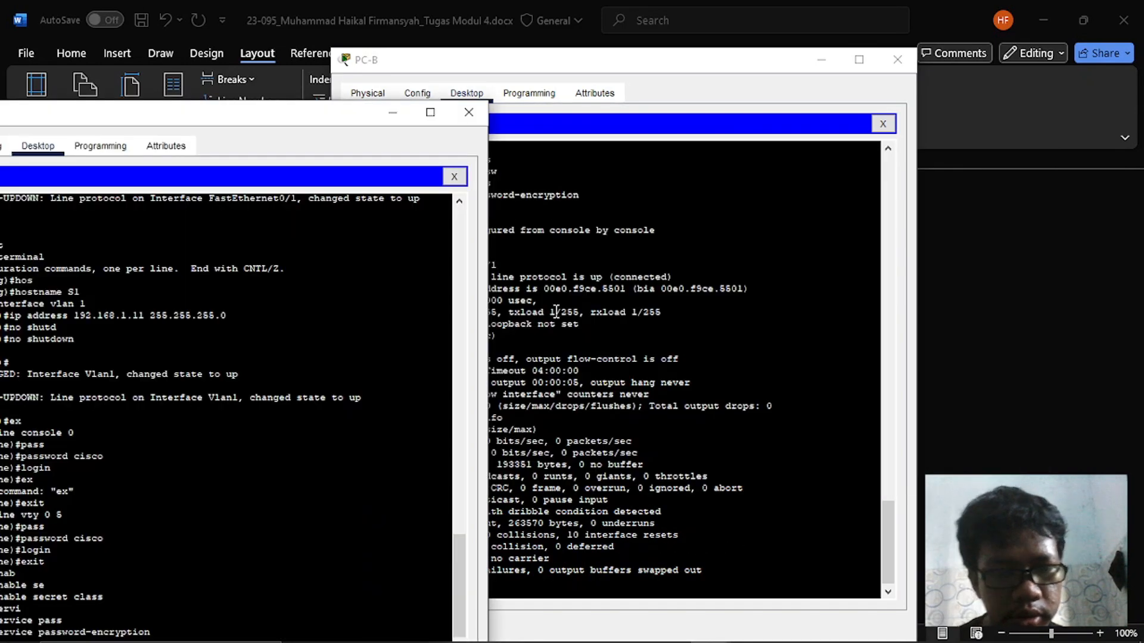
click(690, 285)
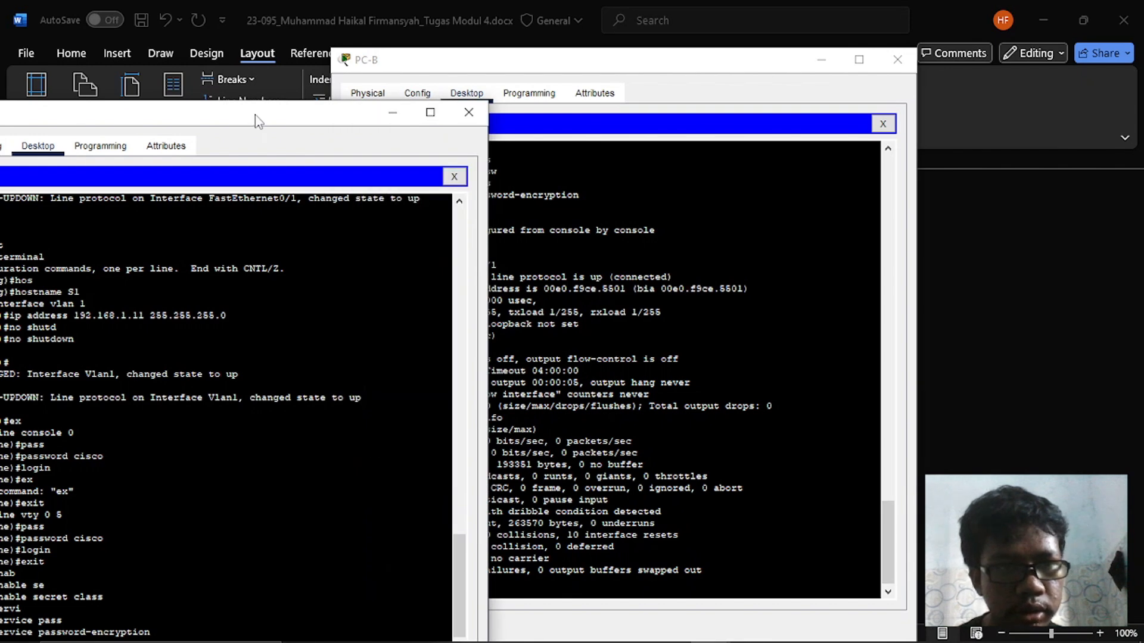
drag(255, 115, 364, 79)
- Try show int in S1's global configuration mode and exit to privileged EXEC mode in PC-A's Terminal
text(int)
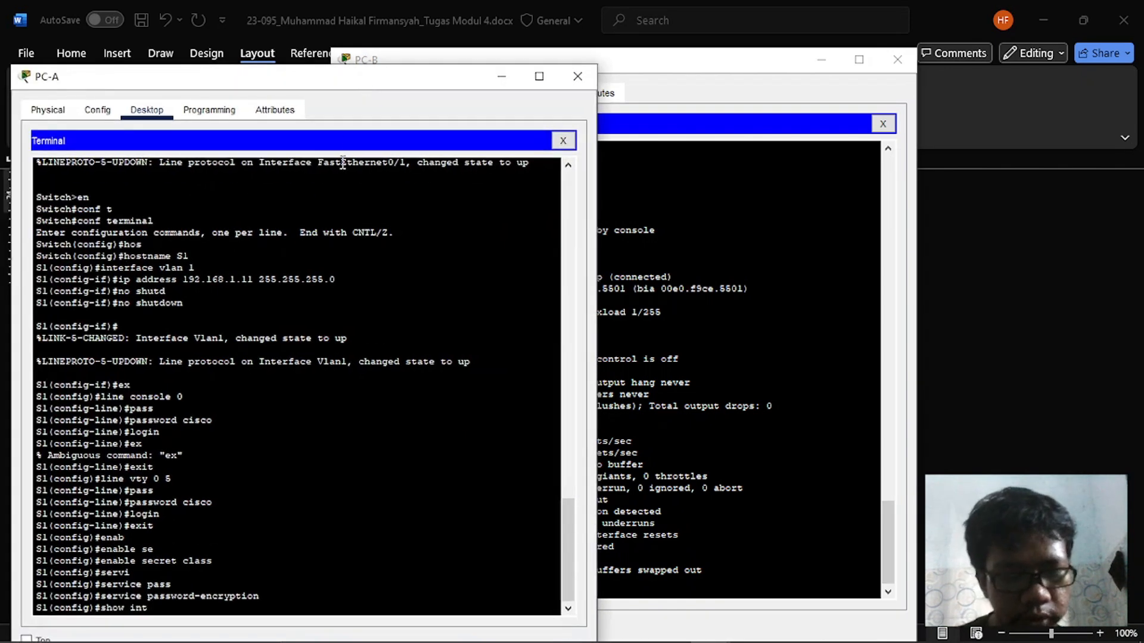
key(Tab)
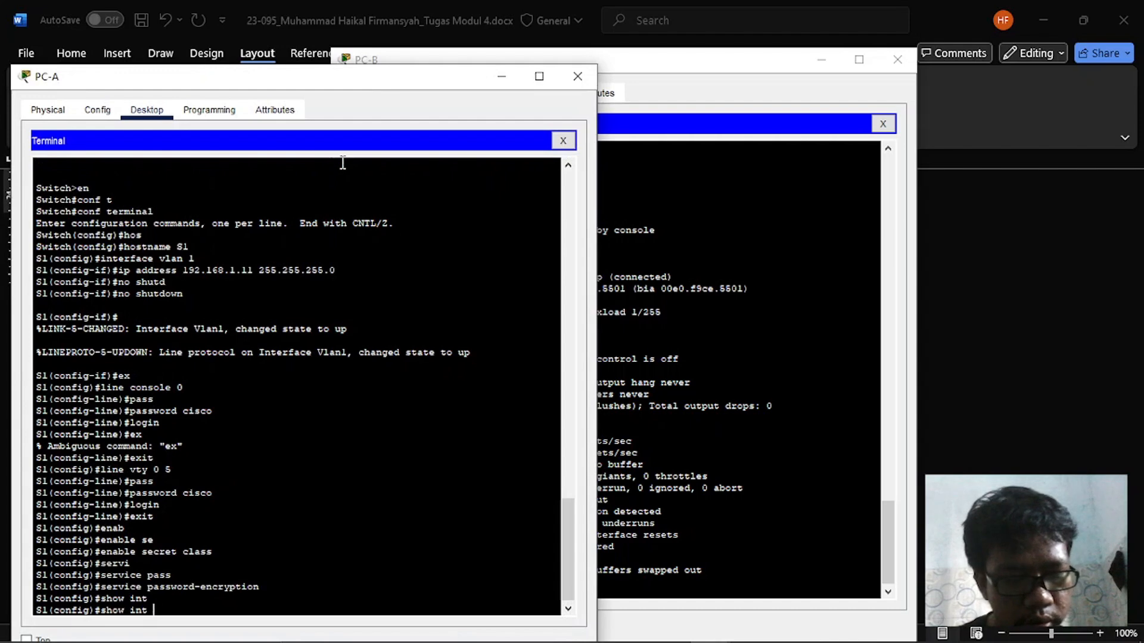
text(fa0)
key(BackSpace)
key(BackSpace)
key(BackSpace)
key(BackSpace)
key(BackSpace)
key(BackSpace)
key(BackSpace)
key(BackSpace)
key(BackSpace)
key(BackSpace)
key(BackSpace)
key(BackSpace)
text(exit)
key(Return)
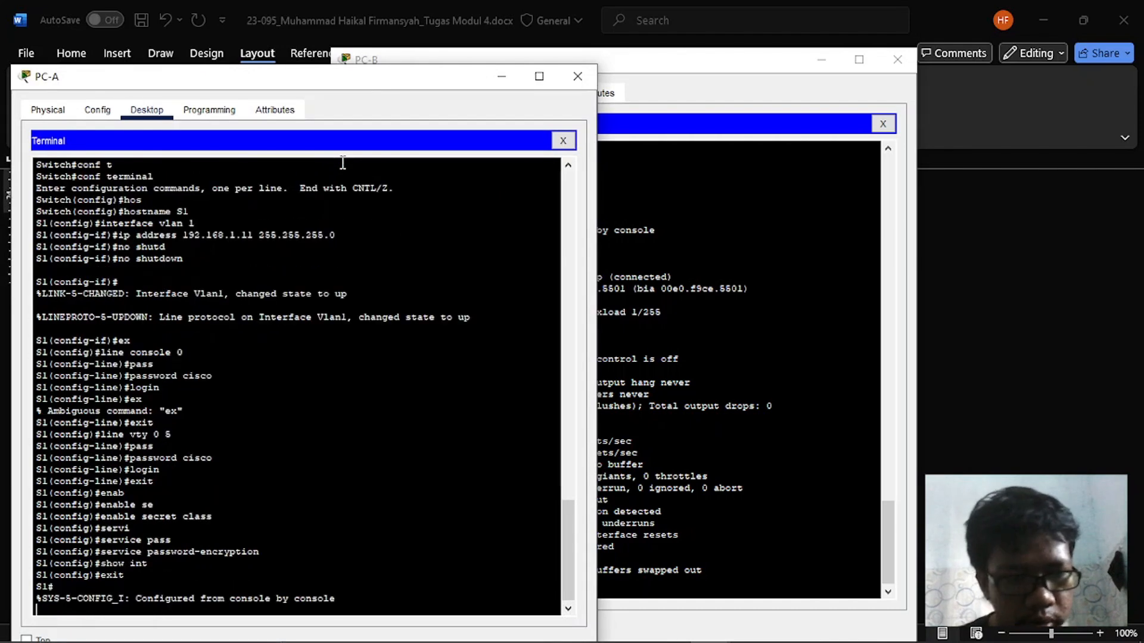
- Run show interface fa0/1 on S1 in PC-A's Terminal
text(show interf)
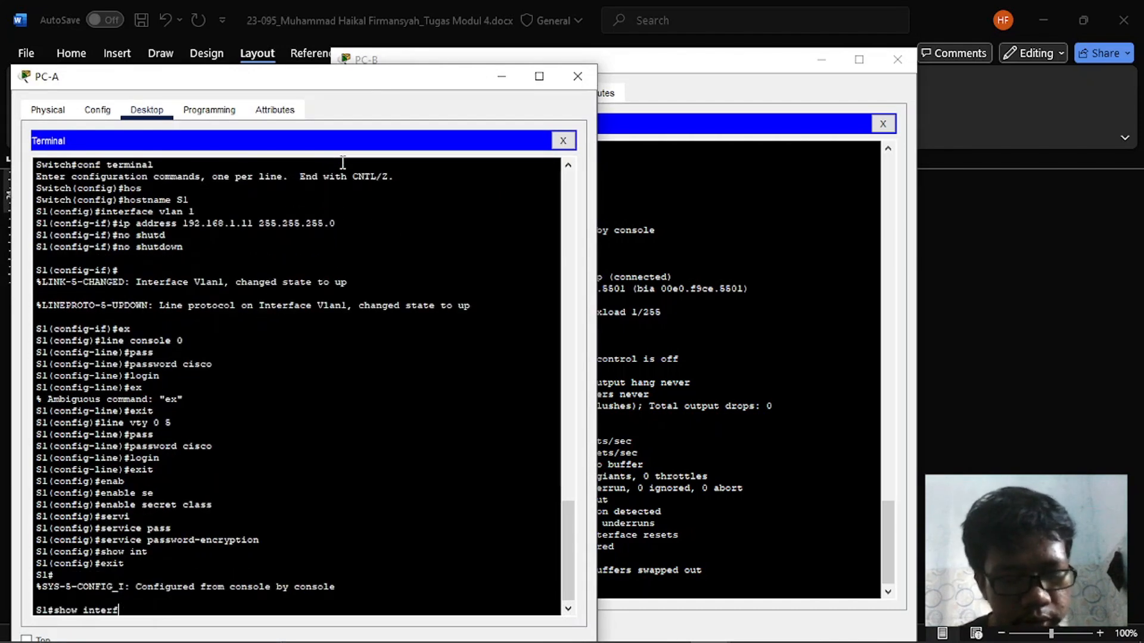
text(ace fa0/1)
key(Return)
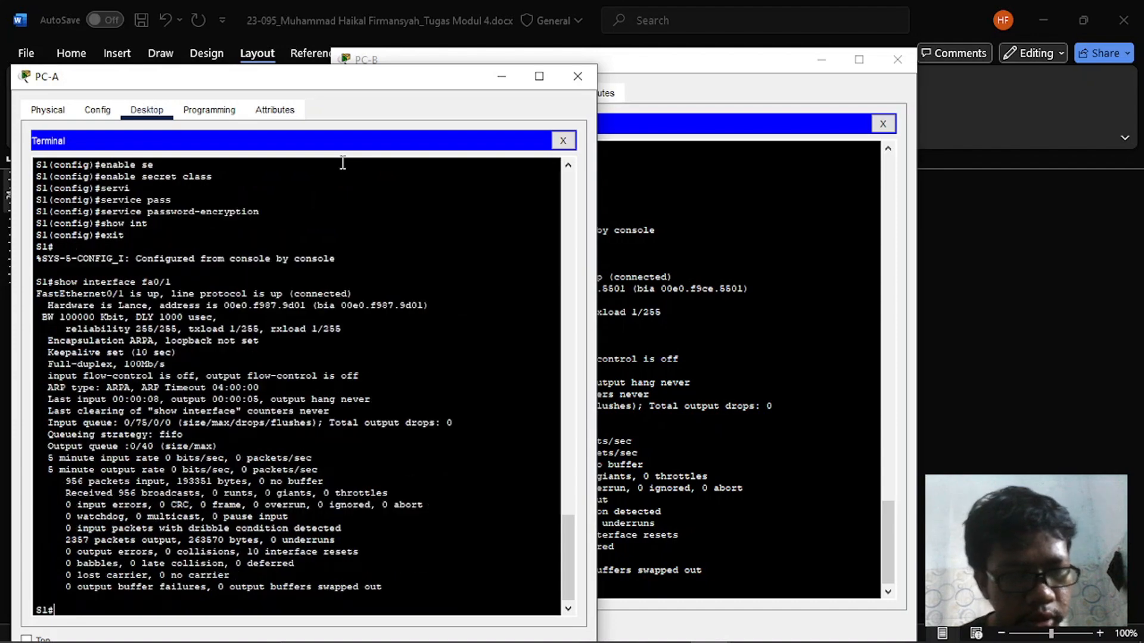
- Read the hardware address question in Word, return to PC-A's Terminal and highlight S1's burned-in and hardware addresses in the fa0/1 output
key(alt+Tab)
key(Tab)
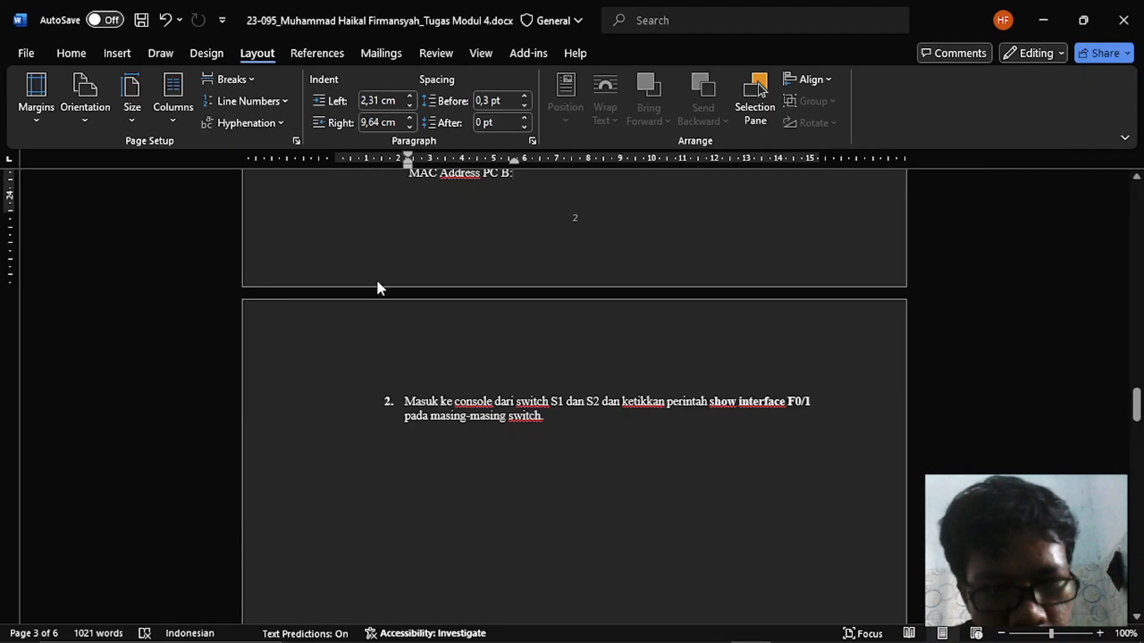
scroll(403, 439, down, 10)
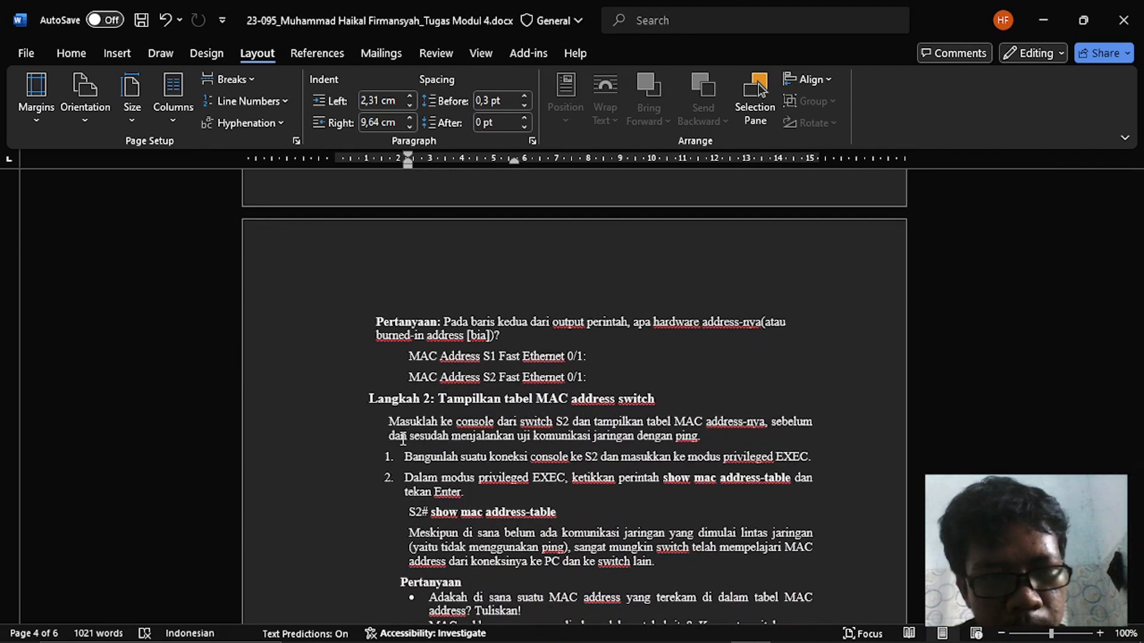
key(alt+Tab)
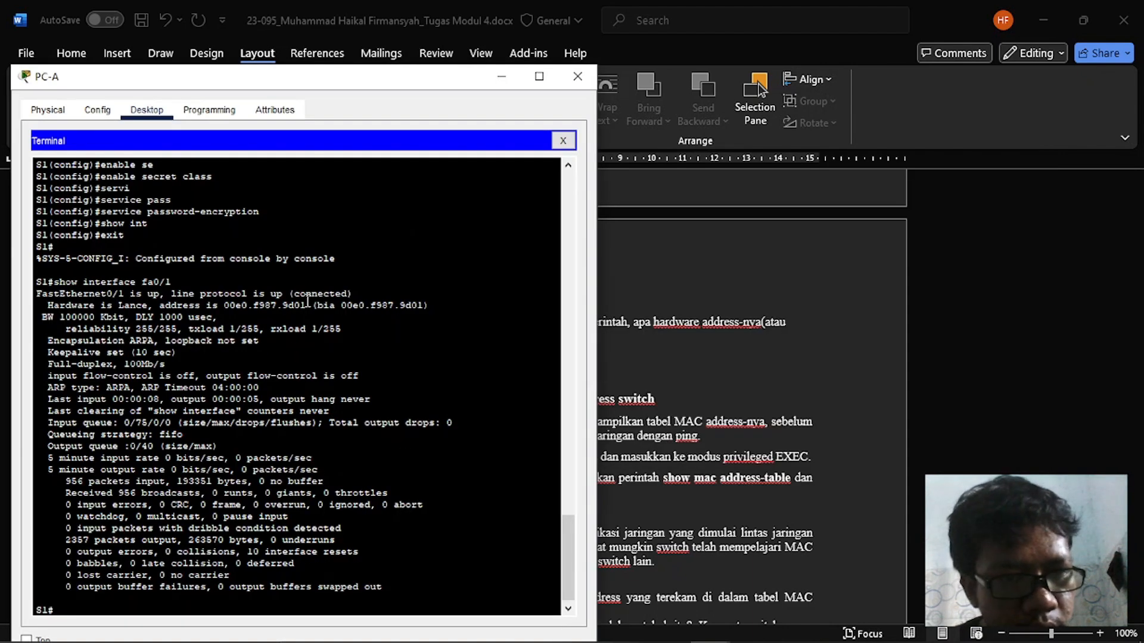
drag(313, 305, 434, 306)
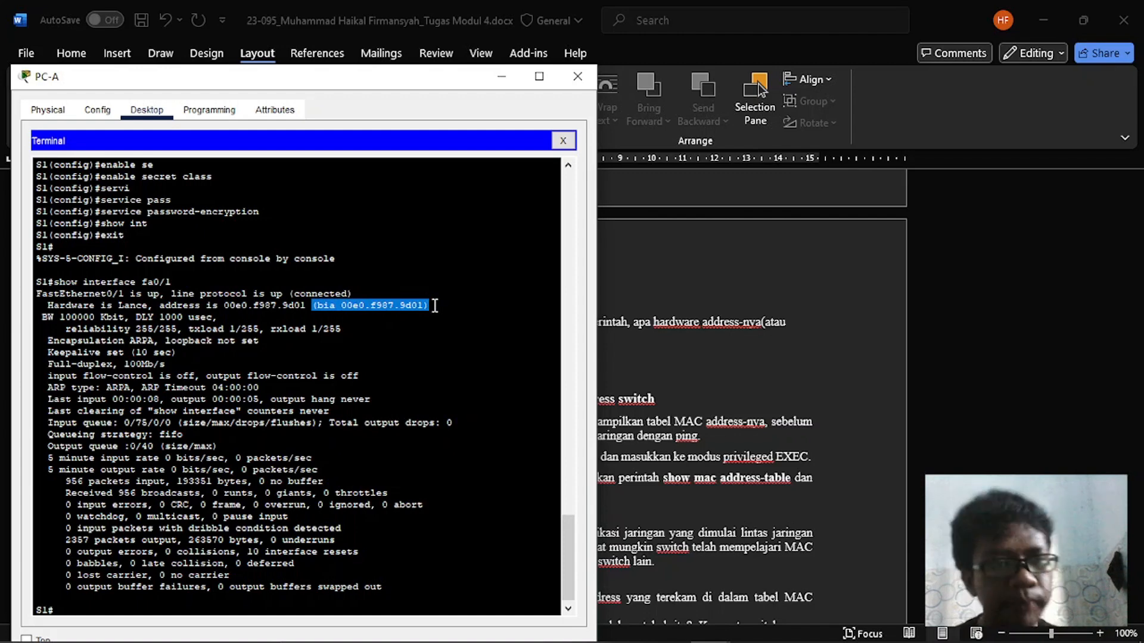
drag(224, 305, 303, 306)
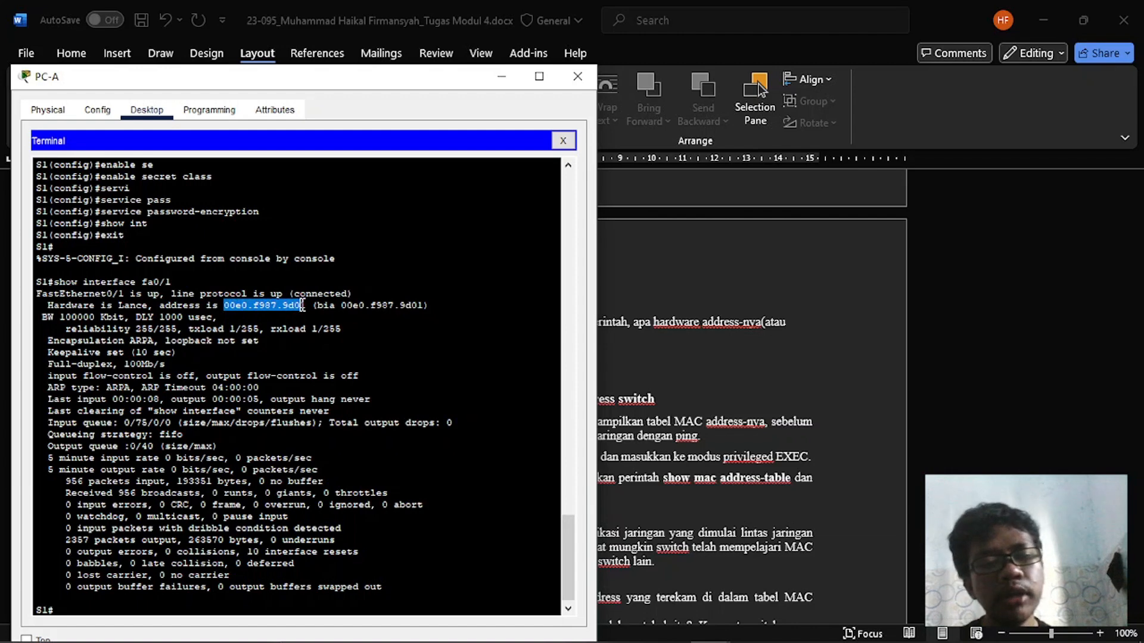
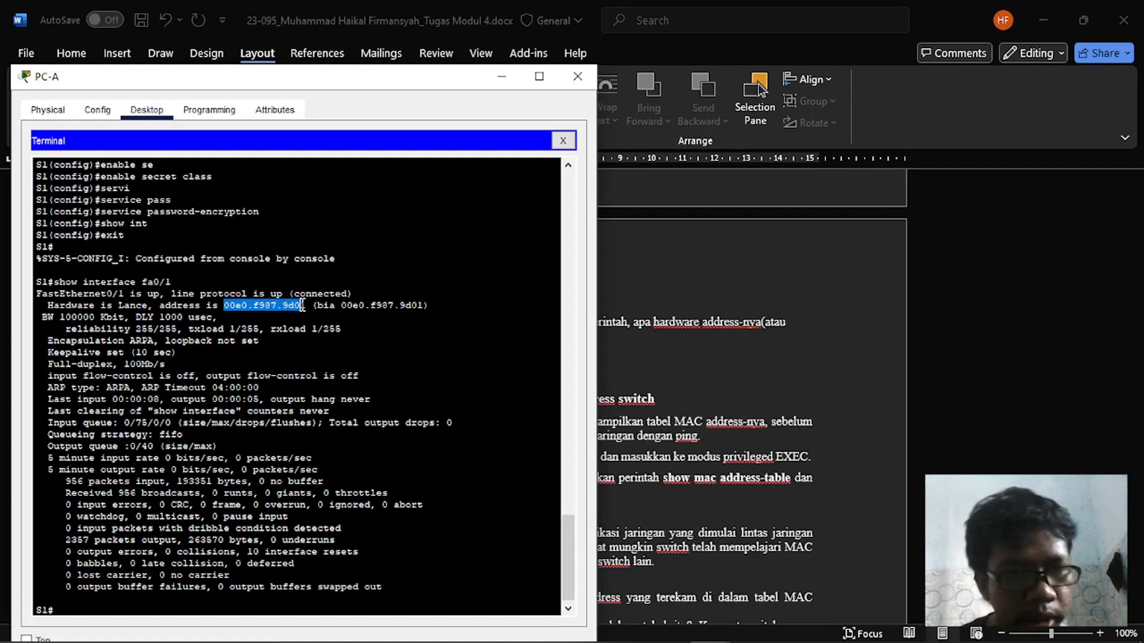
- Highlight S1's hardware address in the fa0/1 output and check it against the Fast Ethernet 0/1 address question in Word
click(306, 304)
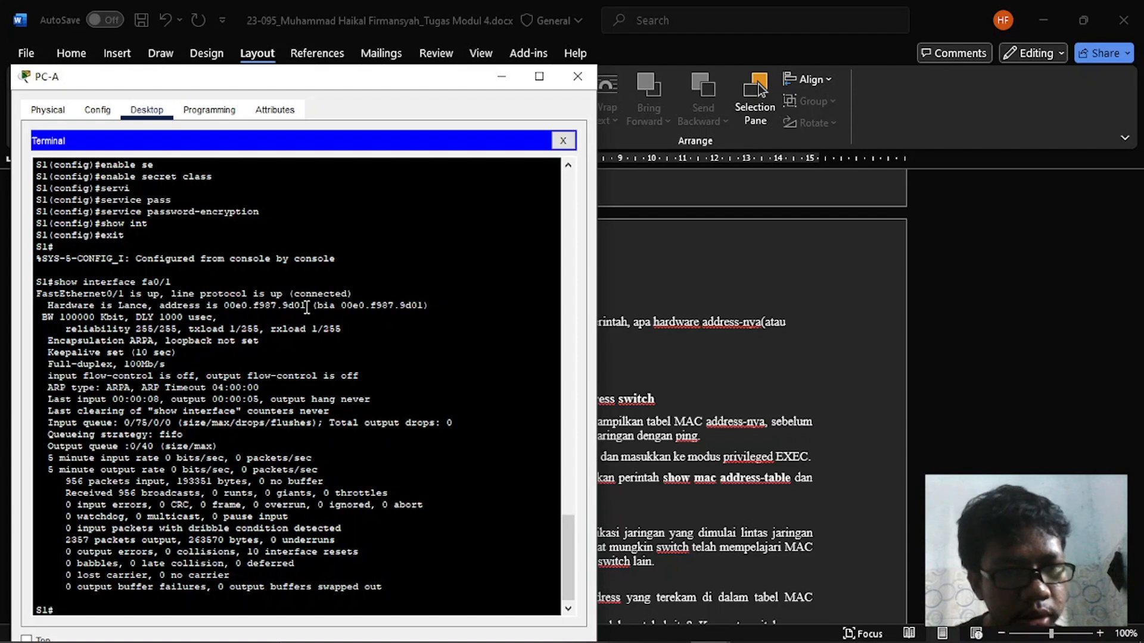
drag(225, 305, 306, 305)
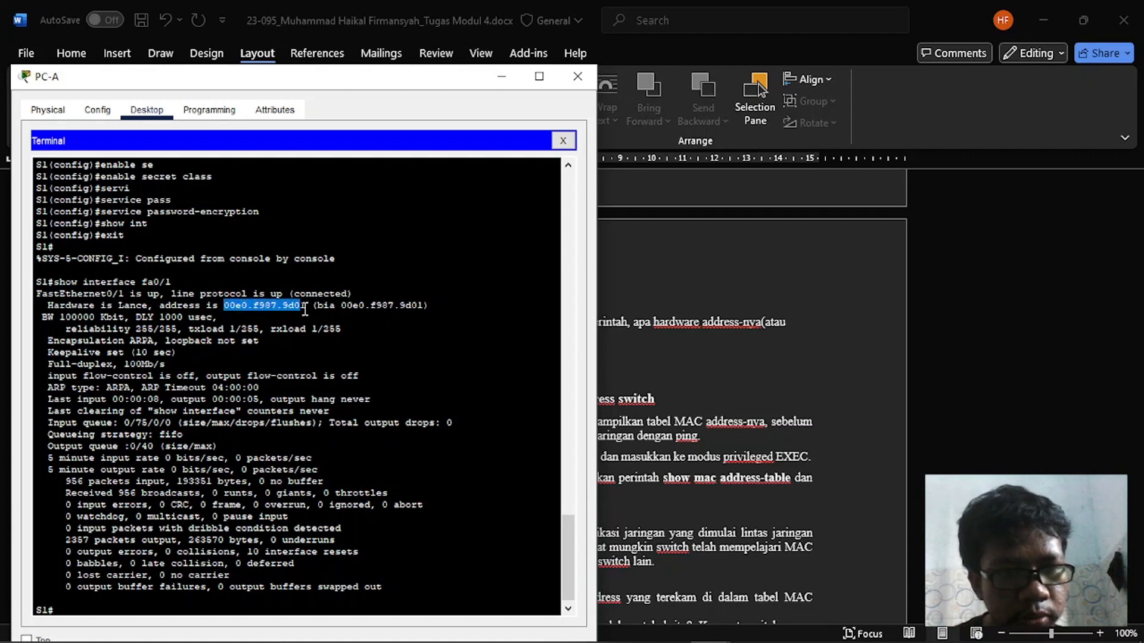
key(alt+Tab)
scroll(616, 499, down, 3)
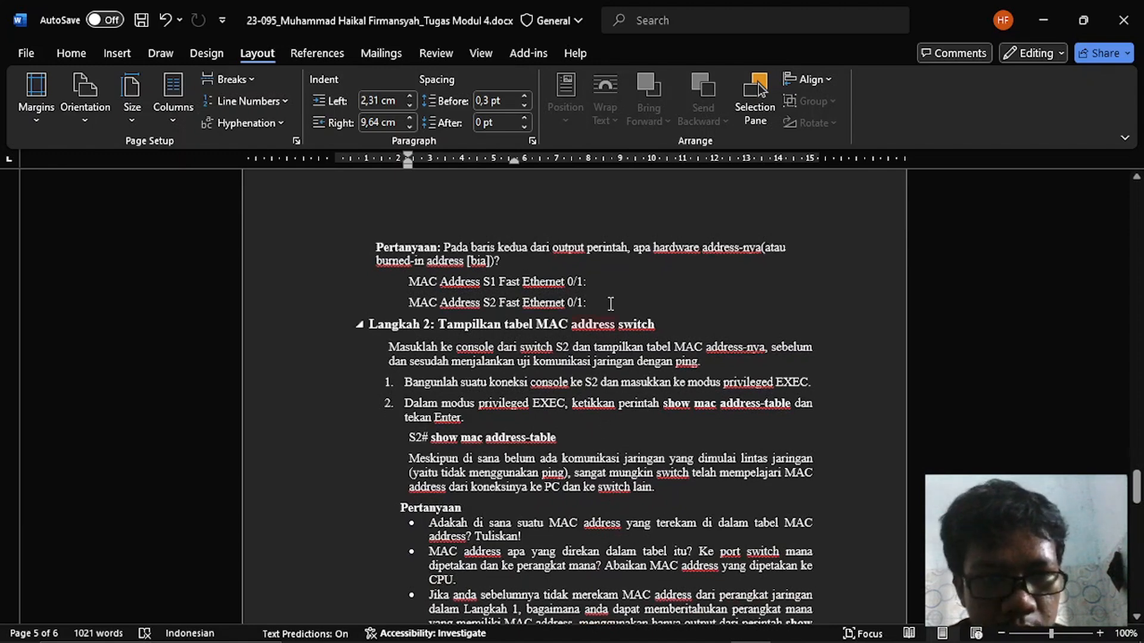
click(622, 275)
key(alt+Tab)
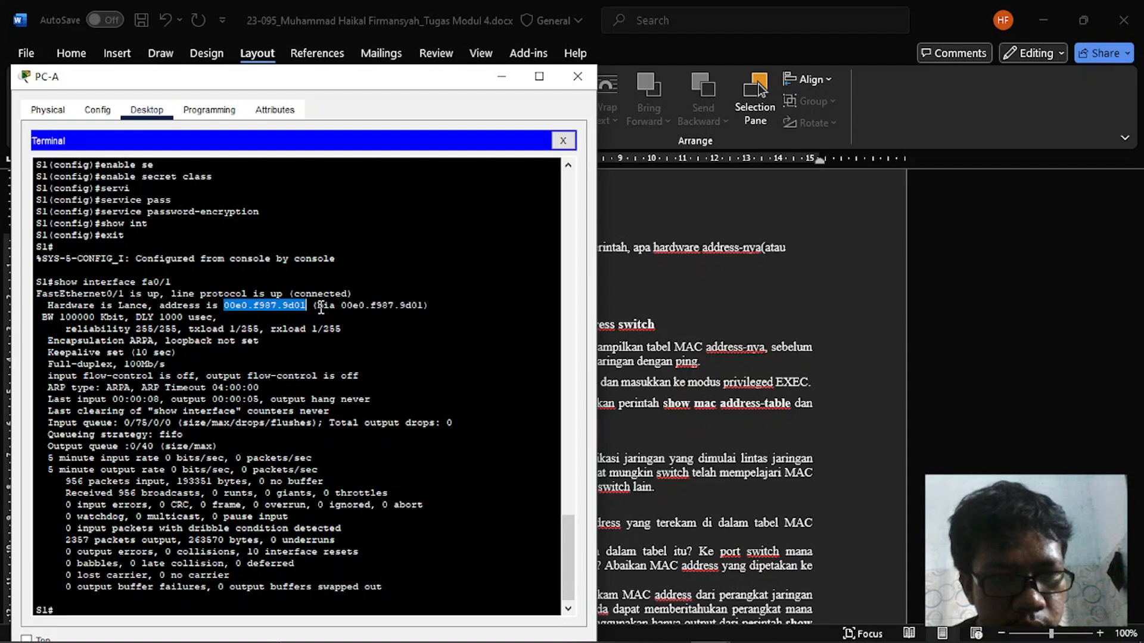
- Copy S1's burned-in address 00e0.f987.9d01 from PC-A's Terminal and record it in Notepad below the PC addresses, labelled bia S1:
drag(317, 306, 425, 306)
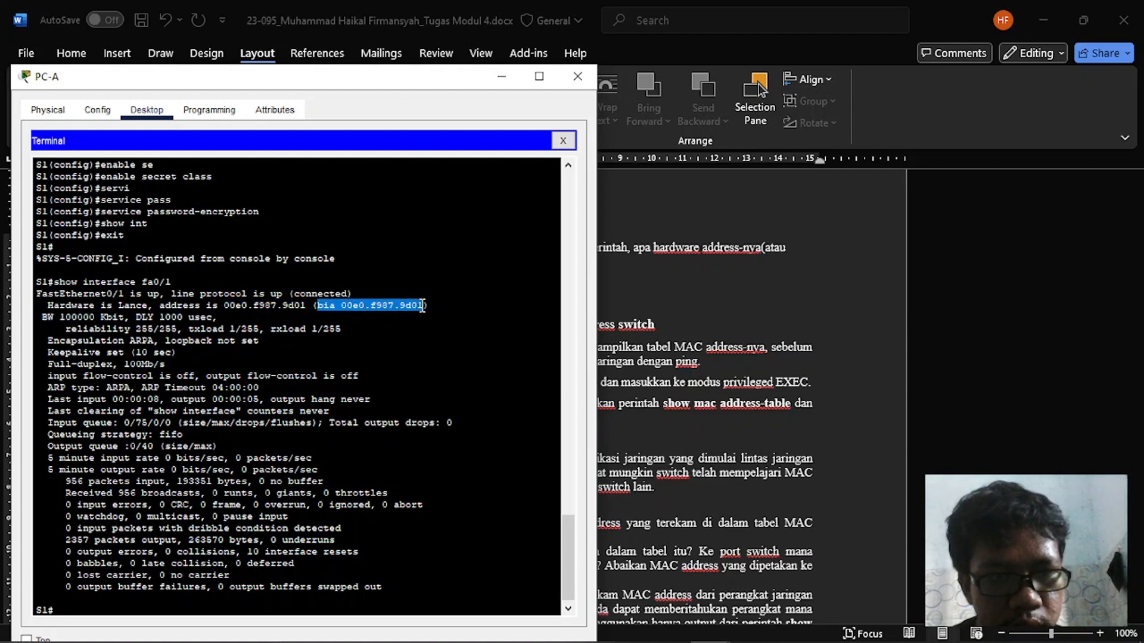
right_click(426, 306)
click(453, 313)
key(alt+Tab)
key(alt+Tab)
key(alt+Tab)
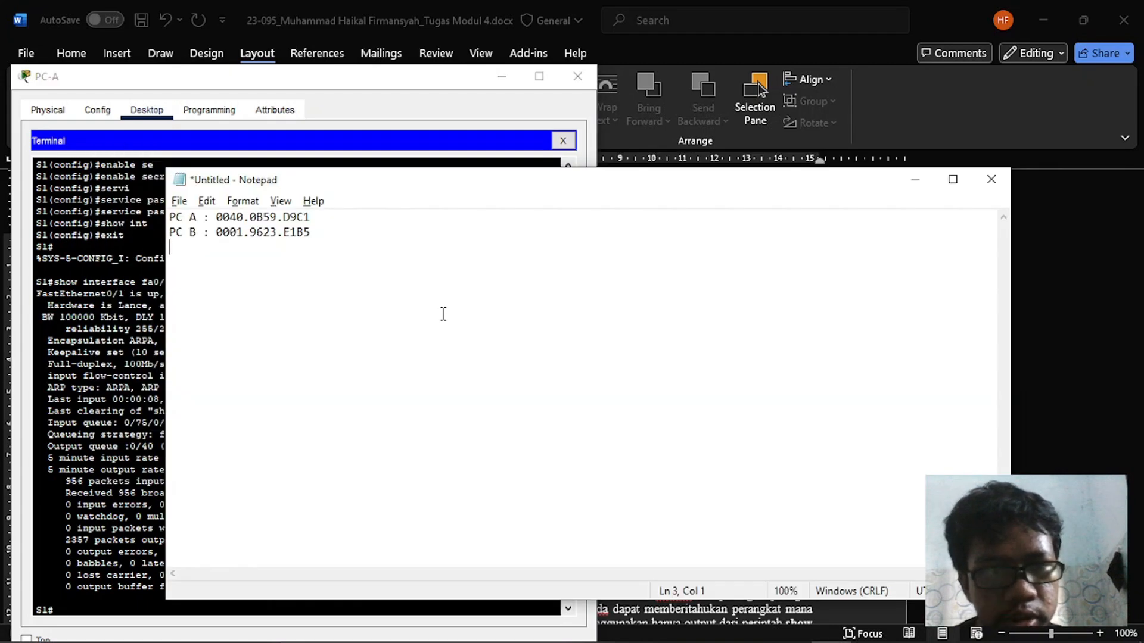
key(Return)
text(bia S1)
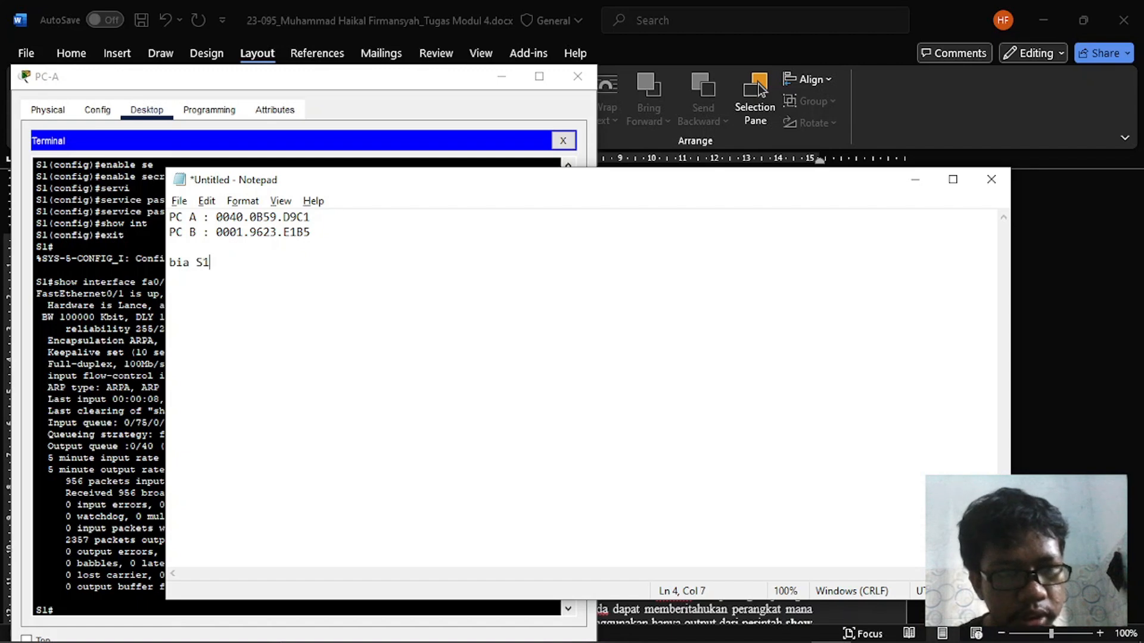
text(:)
key(ctrl+v)
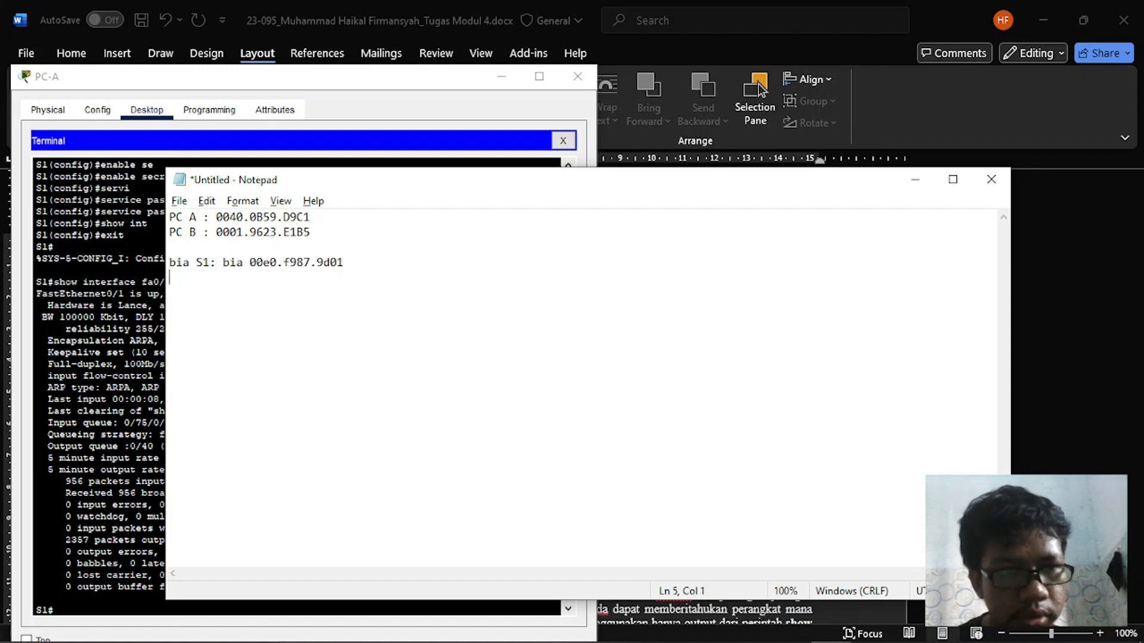
- Add a bia S2 : label line in Notepad and remove the duplicate word bia before S1's address
text(bia S2 :)
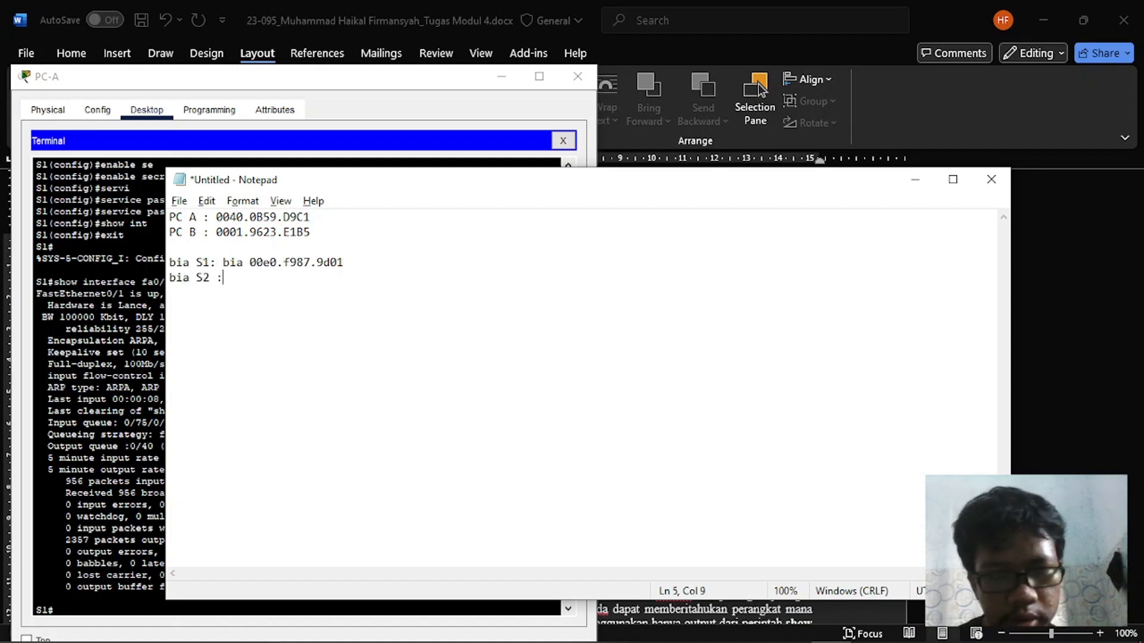
key(alt+Tab)
- Copy S2's burned-in address from the fa0/1 output in PC-B's Terminal
key(alt+Tab)
key(BackSpace)
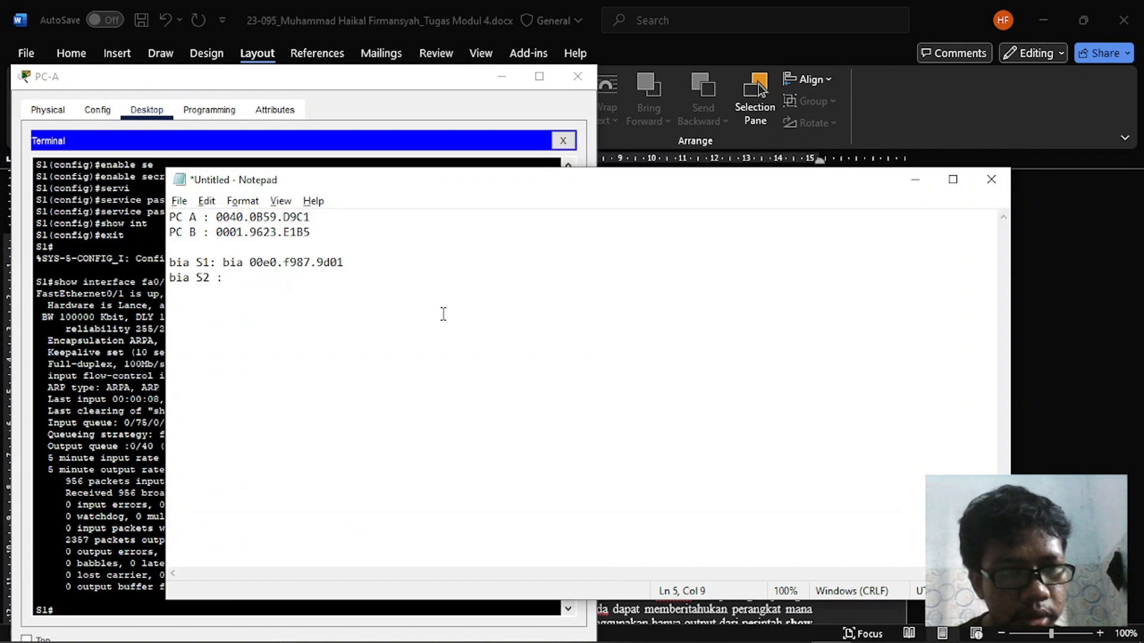
key(Up)
key(Right)
key(Right)
key(Right)
key(Right)
key(BackSpace)
key(BackSpace)
key(BackSpace)
key(BackSpace)
key(alt+Tab)
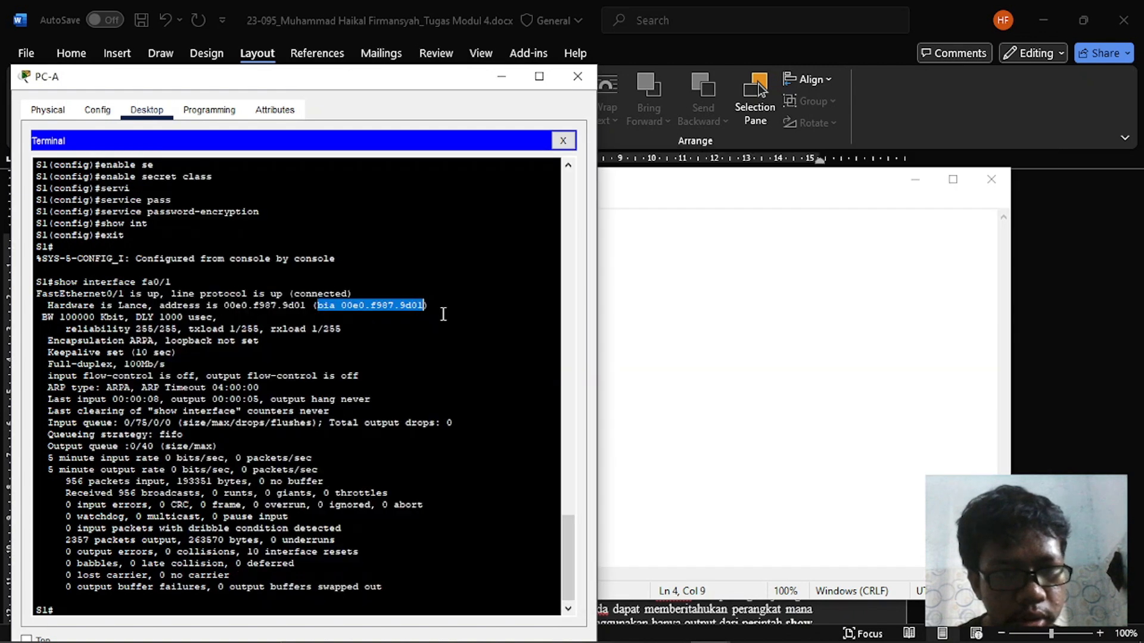
key(alt+Tab)
key(alt+Tab)
key(alt+Tab)
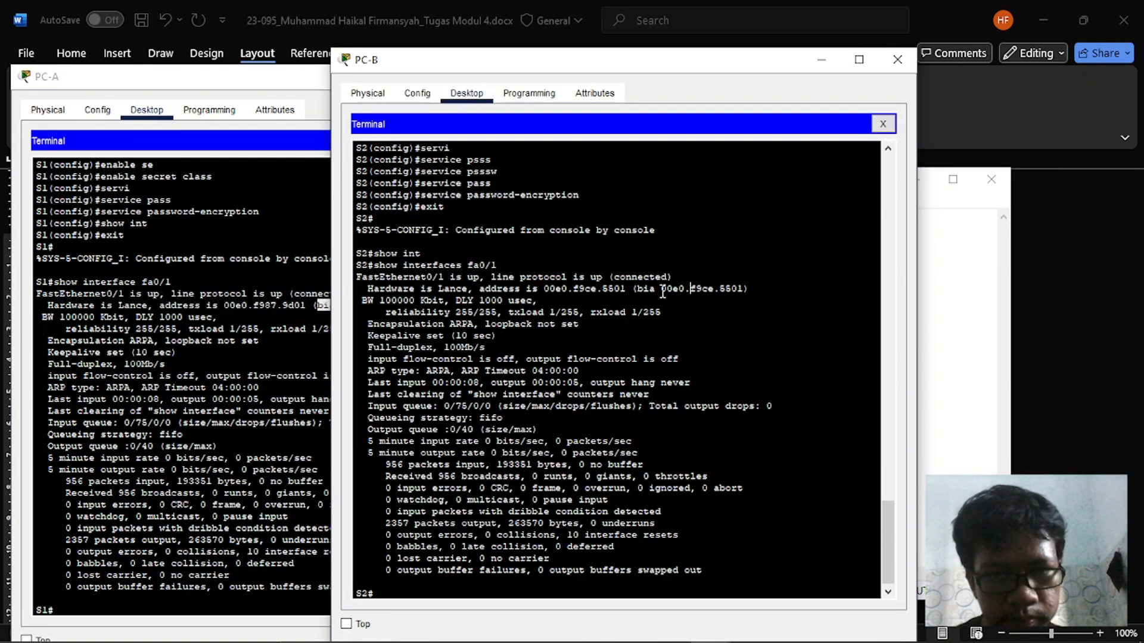
drag(661, 290, 747, 294)
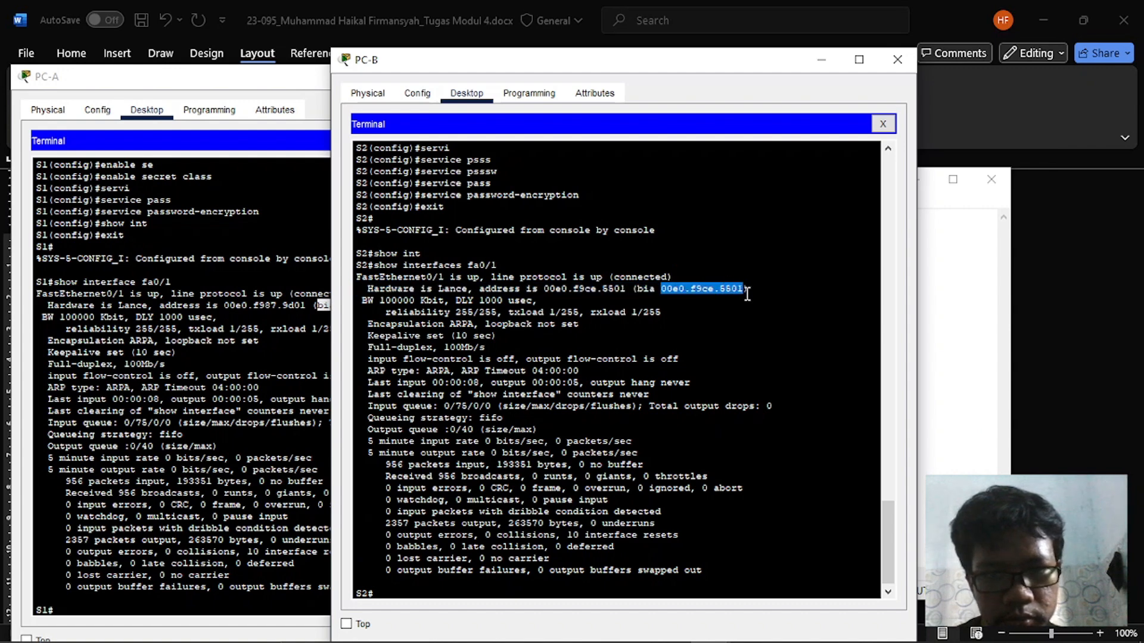
right_click(745, 294)
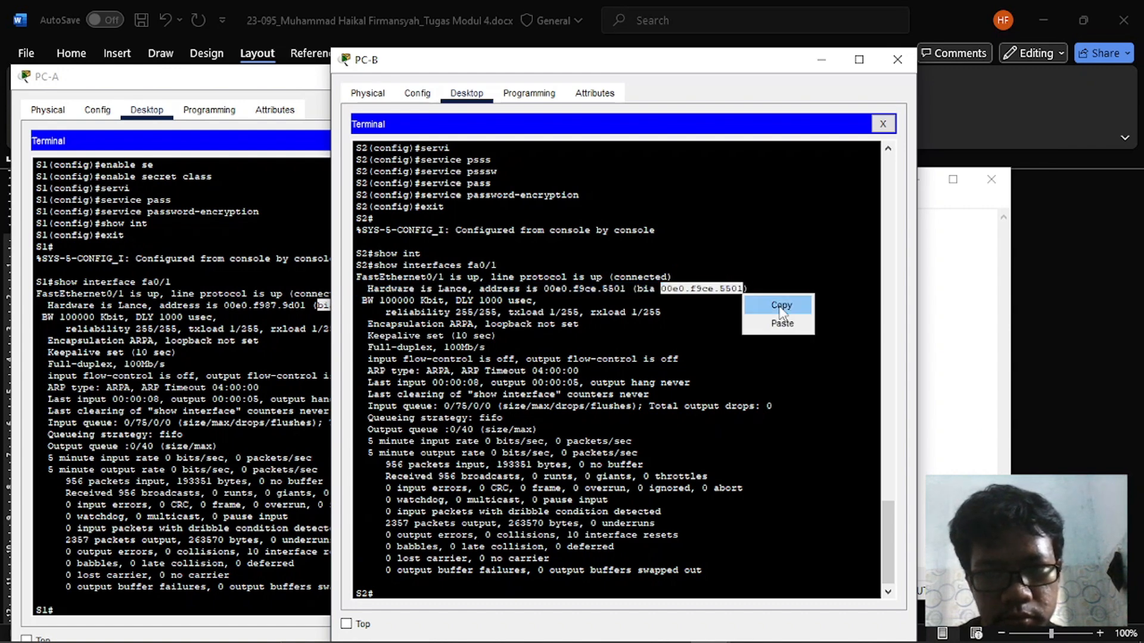
click(781, 306)
- Paste 00e0.f9ce.5501 after the bia S2 label in Notepad and add a space before the colon in bia S1 :
key(alt+Tab)
key(alt+Tab)
key(Left)
key(Left)
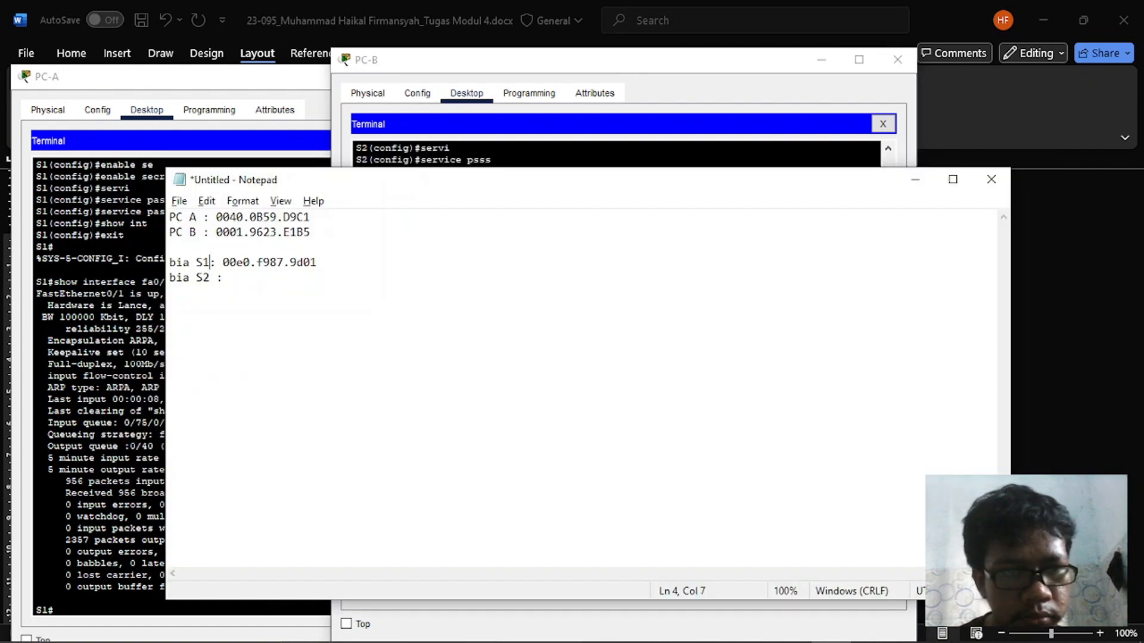
key(Down)
key(End)
key(ctrl+v)
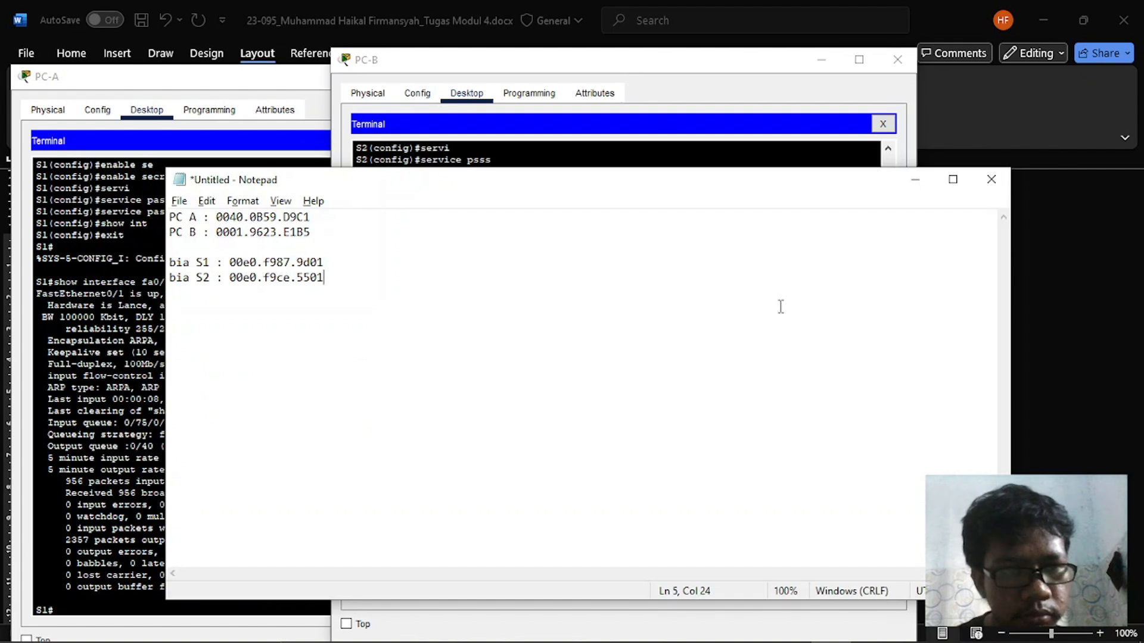
key(ctrl+s)
click(718, 218)
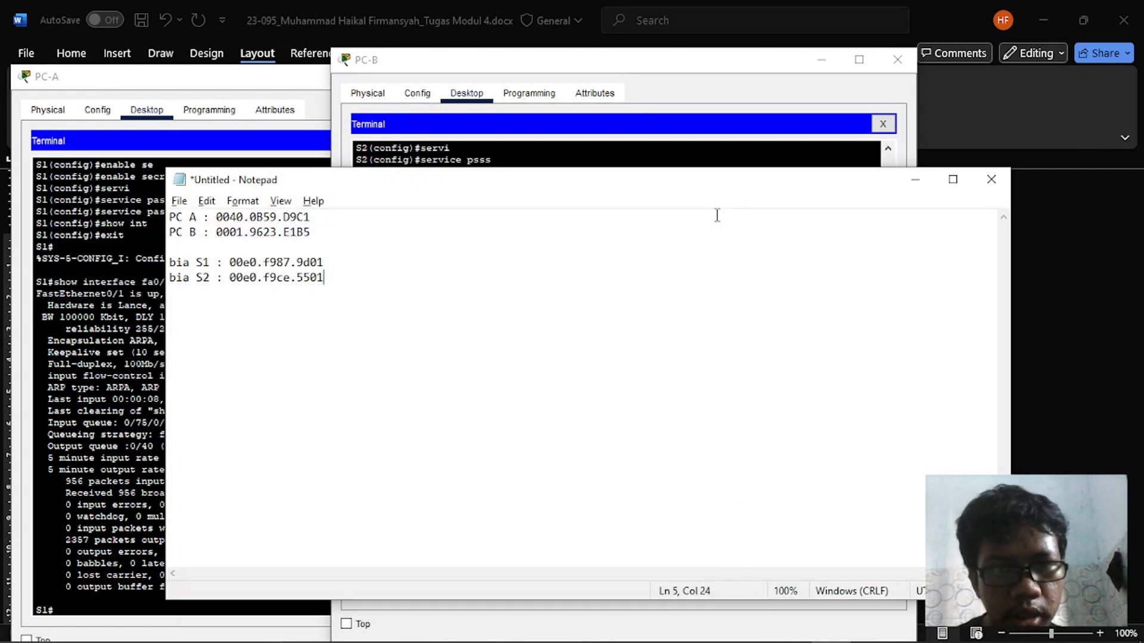
- Read the Langkah 2 instructions in Word on displaying S2's MAC address table, and bring up PC-B's Terminal to check against them
key(alt+Tab)
key(alt+Tab)
key(alt+Tab)
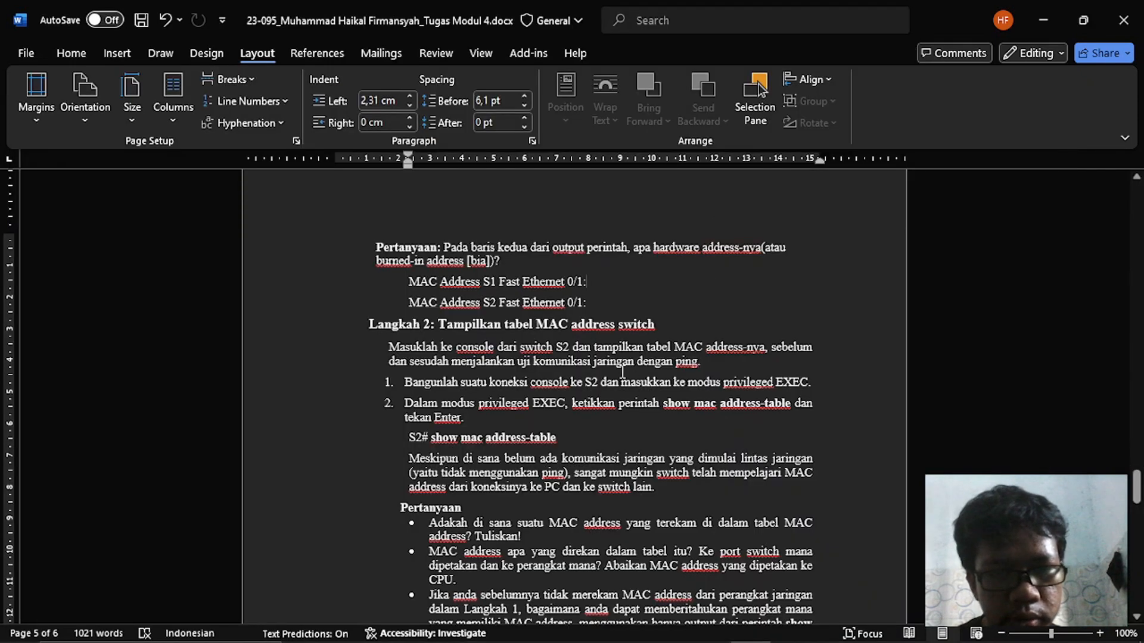
scroll(623, 372, down, 3)
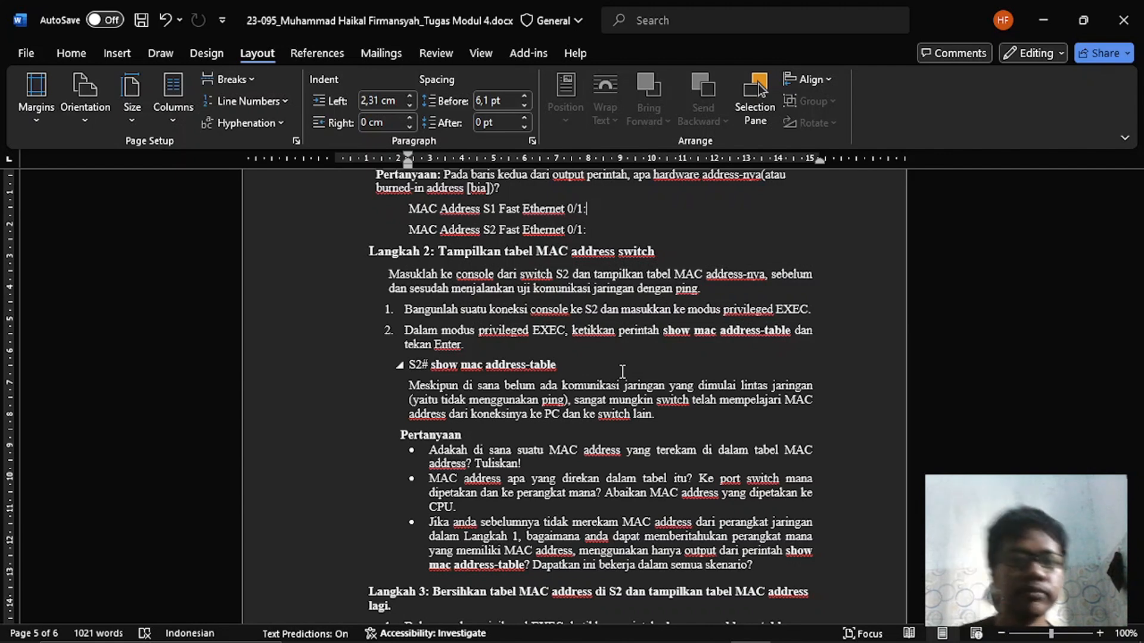
key(alt+Tab)
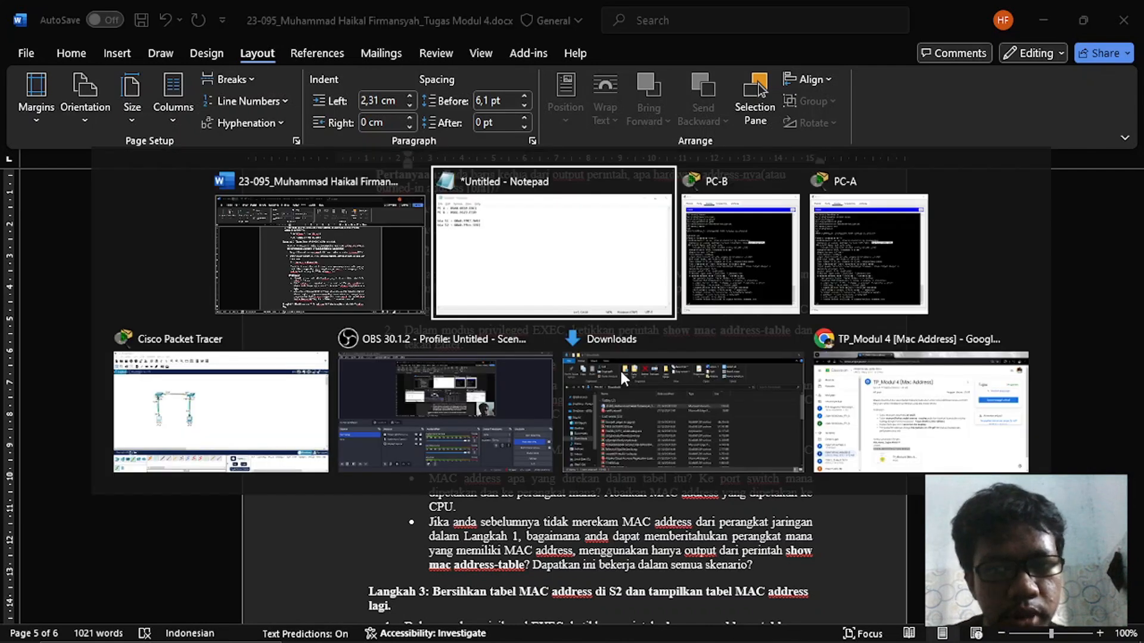
key(alt+Tab)
key(alt+Tab)
key(alt+Tab)
key(alt+Tab)
key(alt+Tab)
key(alt+Tab)
key(alt+Tab)
key(alt+Tab)
key(alt+Tab)
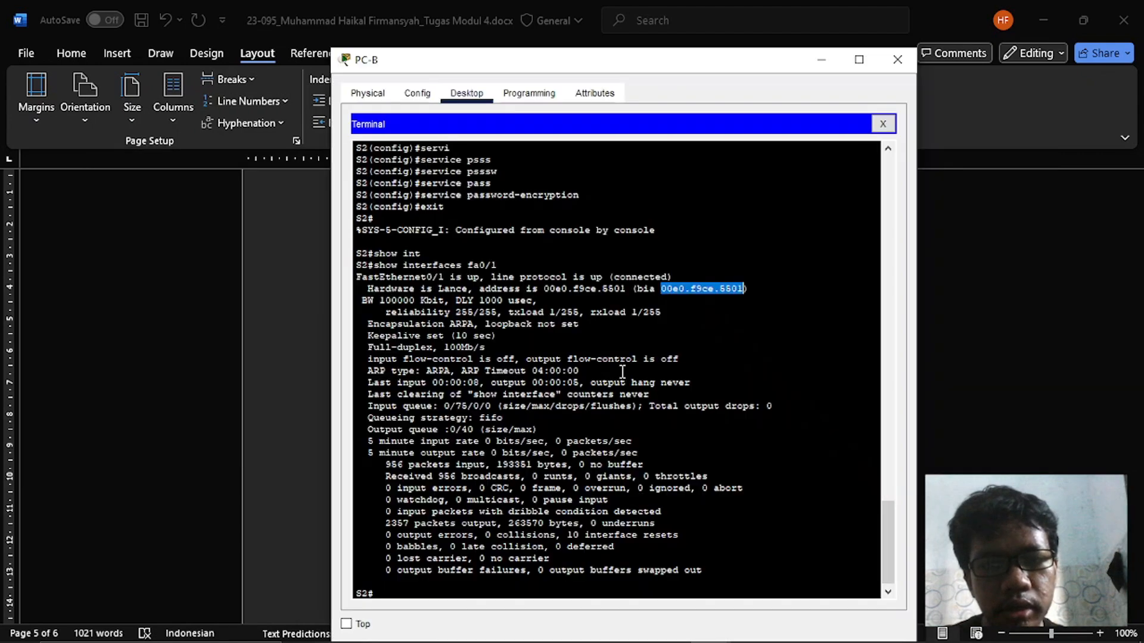
click(668, 368)
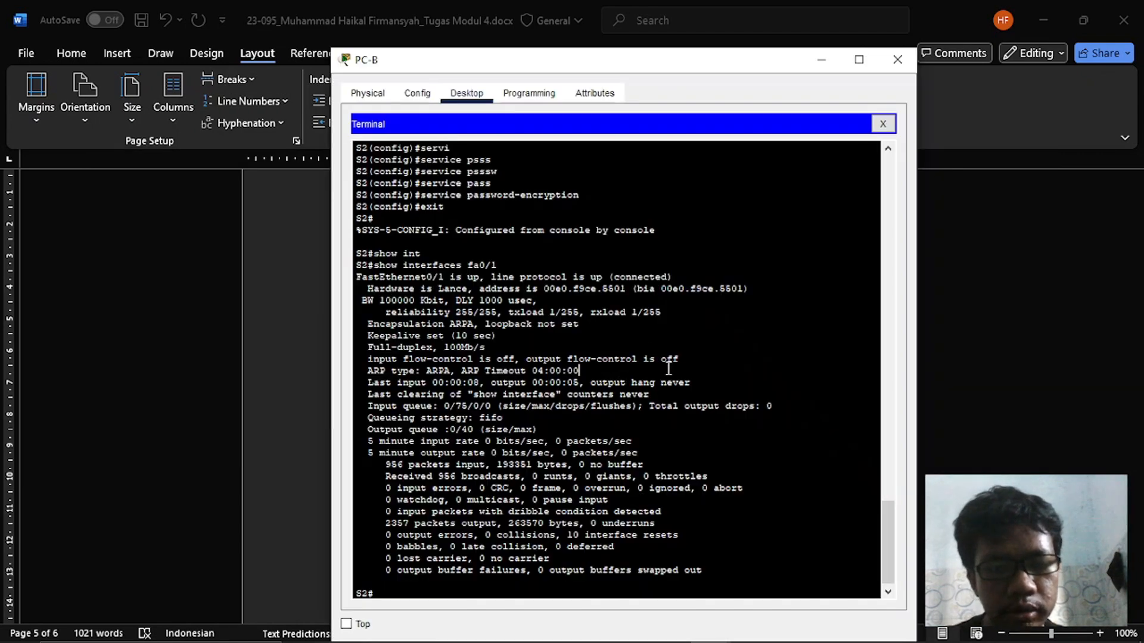
key(alt+Tab)
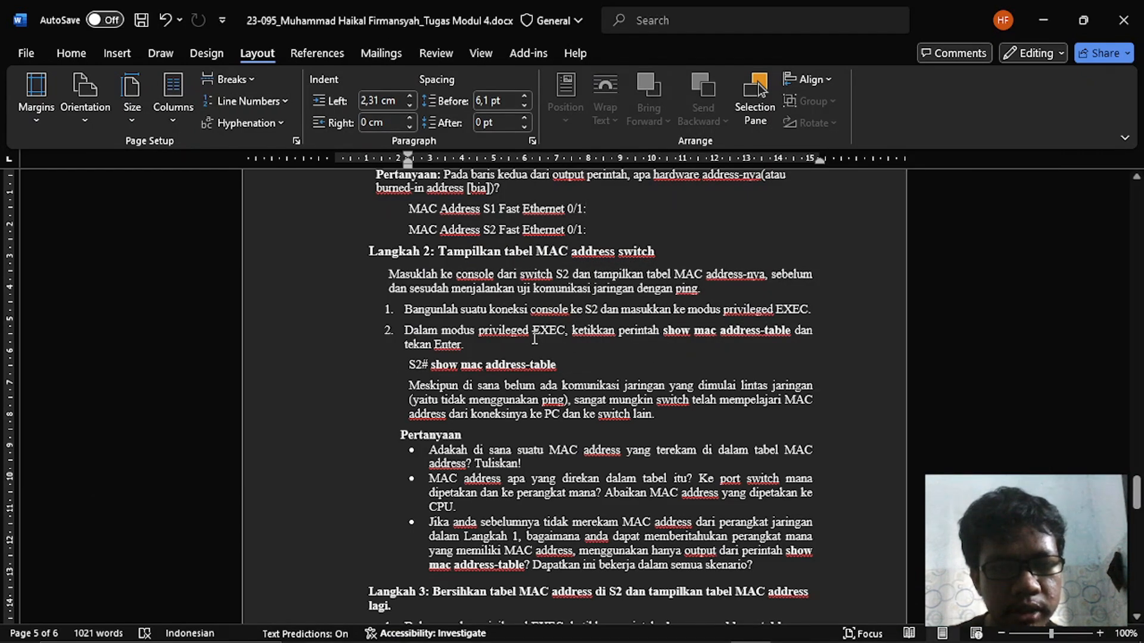
- Run show mac address-table on S2 in privileged EXEC mode in PC-B's Terminal
key(alt+Tab)
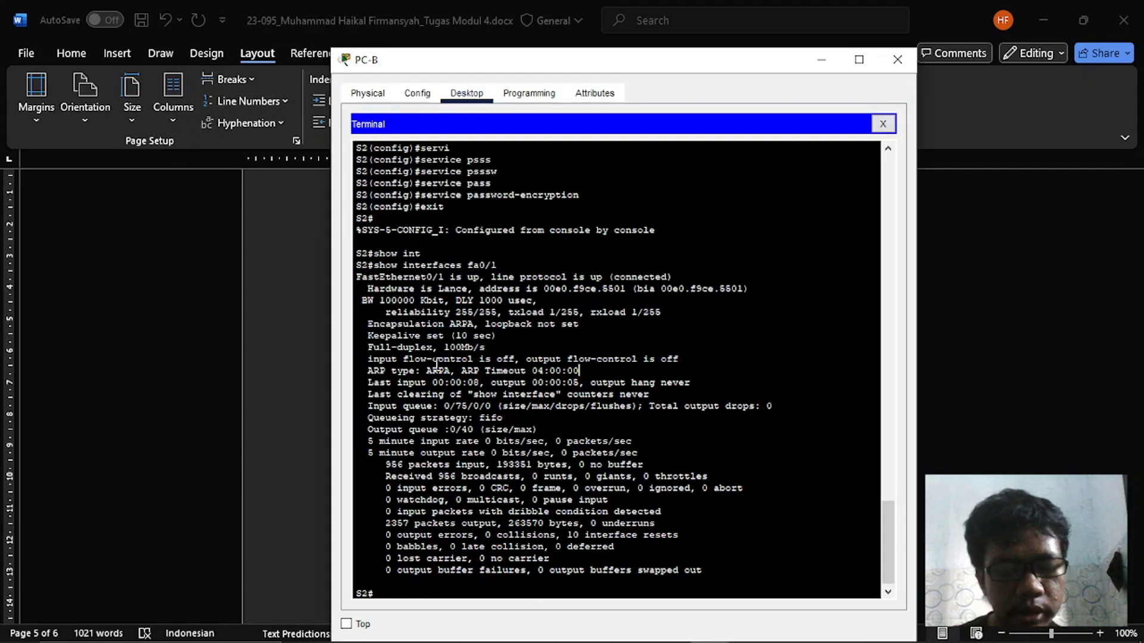
text(show macc)
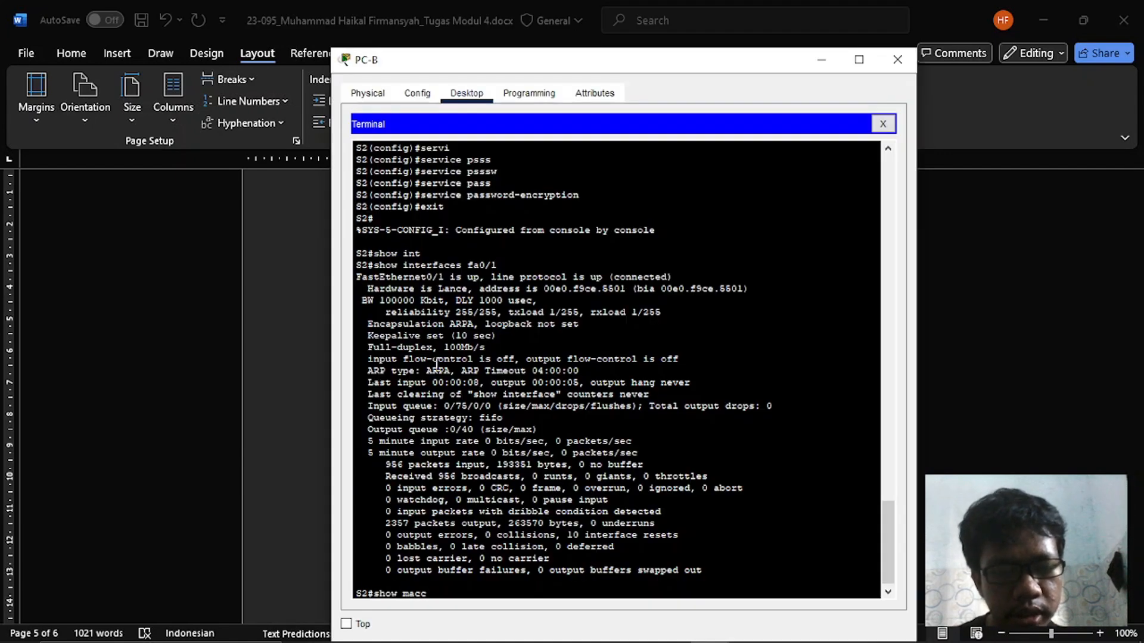
key(BackSpace)
text( address-)
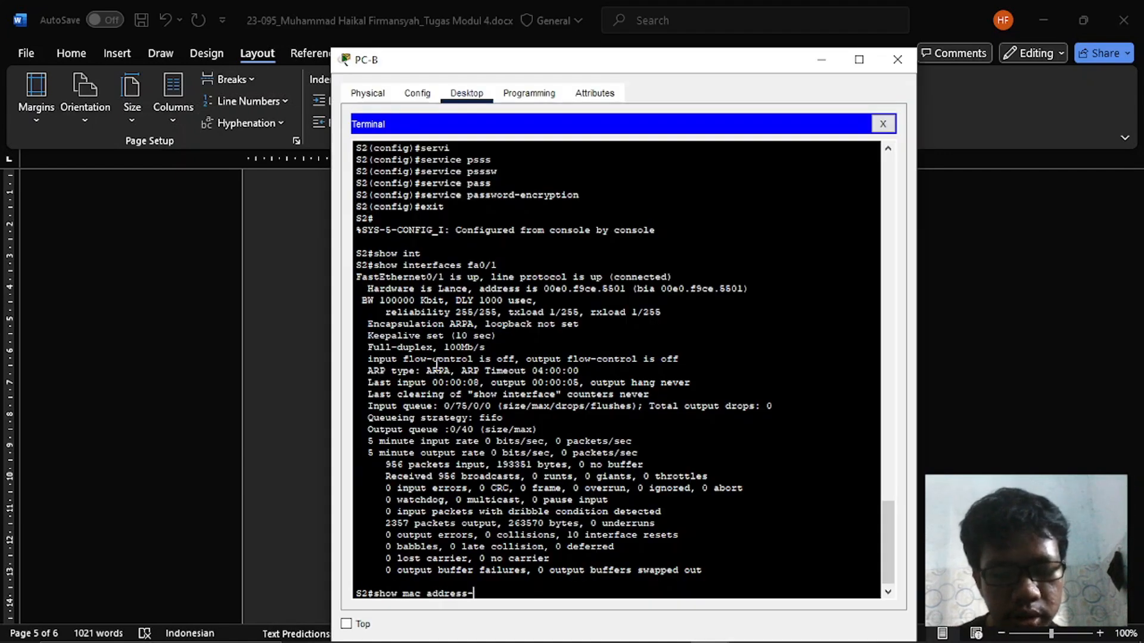
text(tbale)
key(BackSpace)
key(BackSpace)
key(BackSpace)
key(BackSpace)
text(able)
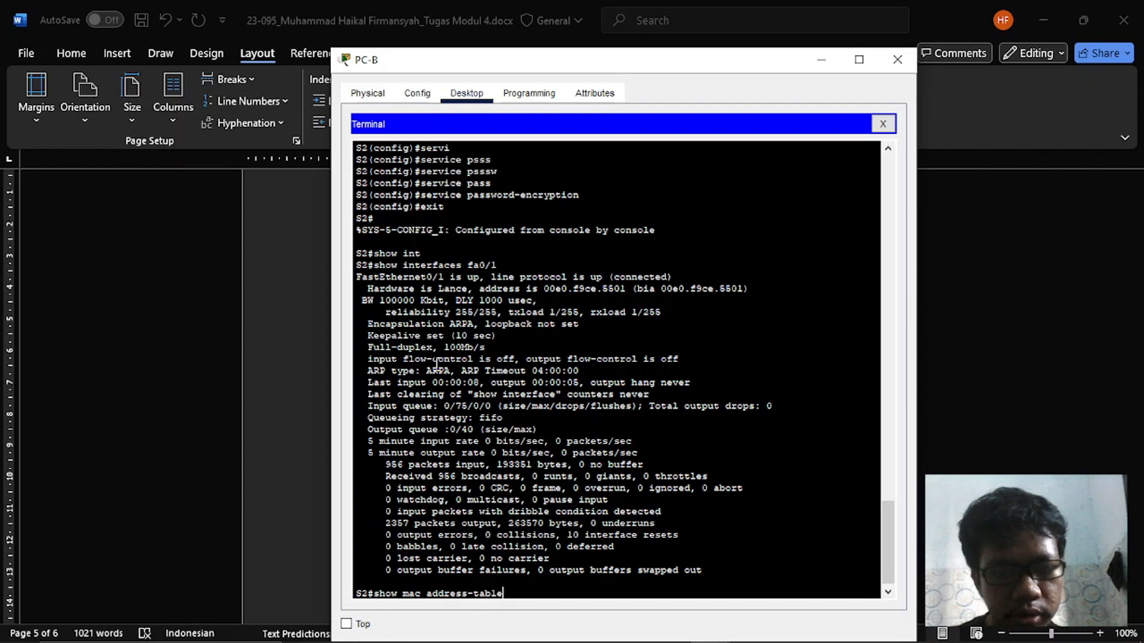
key(Return)
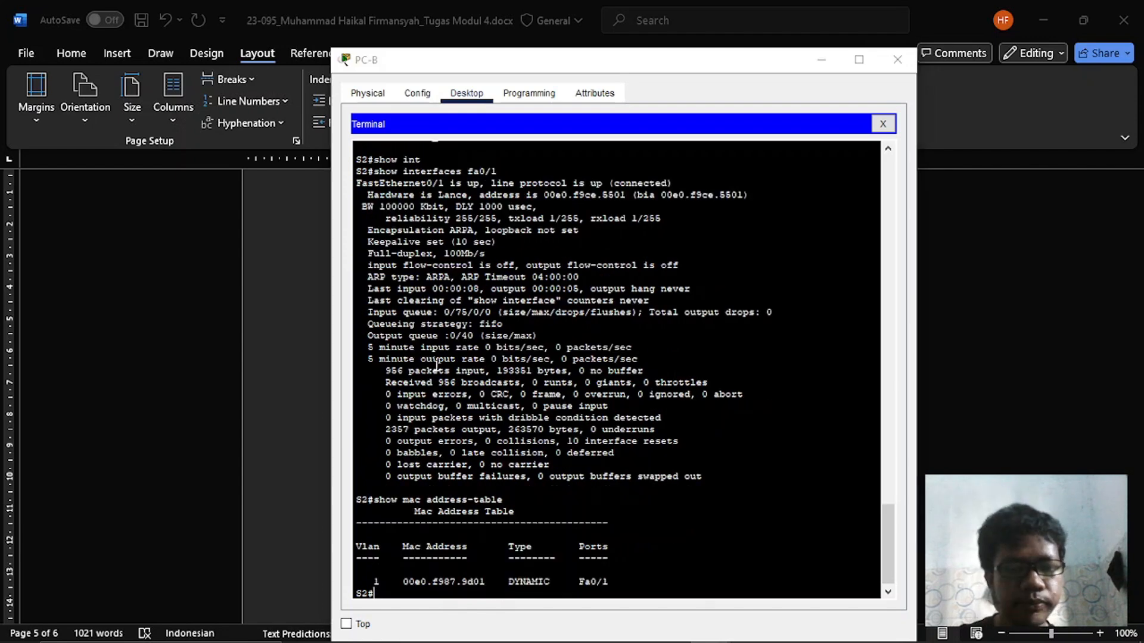
- Read the Langkah 2 questions in Word and examine the MAC address entry in S2's table in PC-B's Terminal
key(alt+Tab)
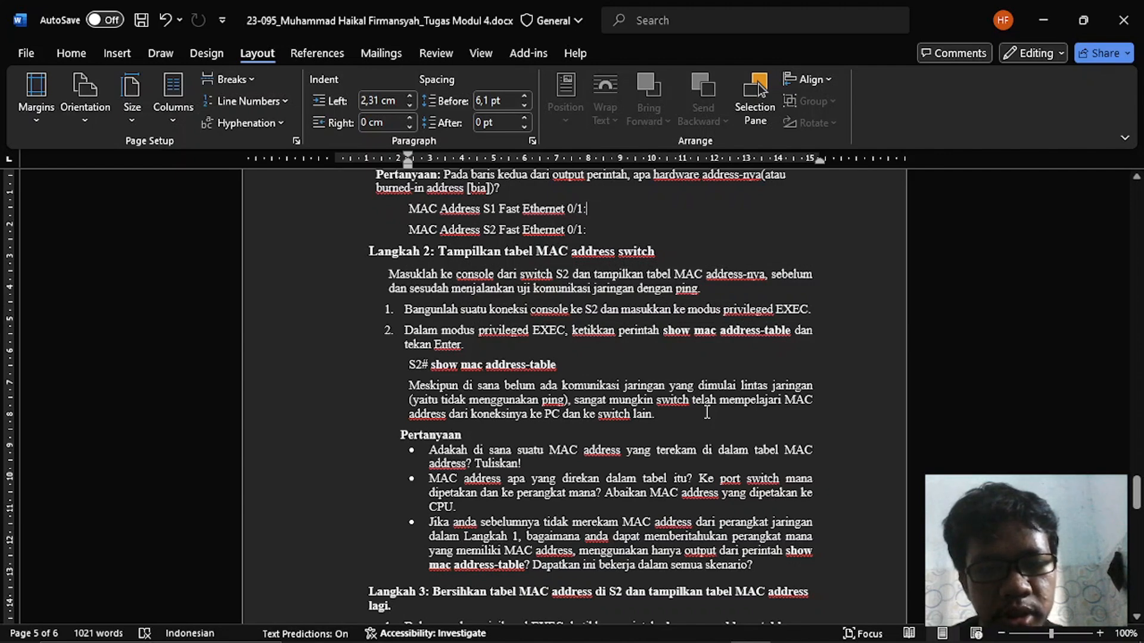
key(alt+Tab)
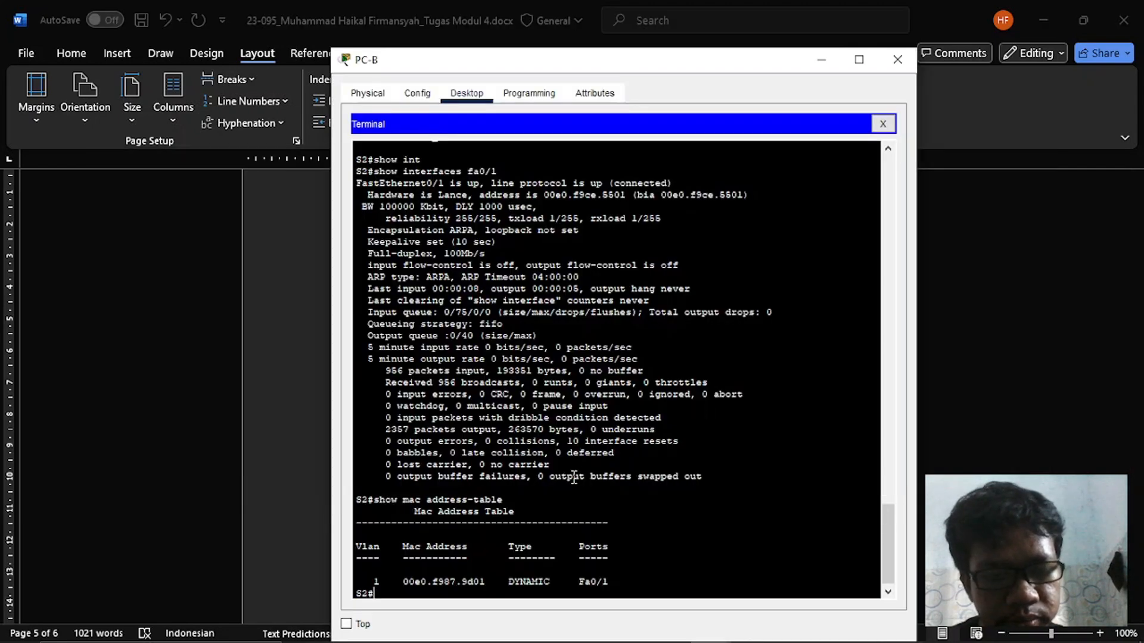
key(alt+Tab)
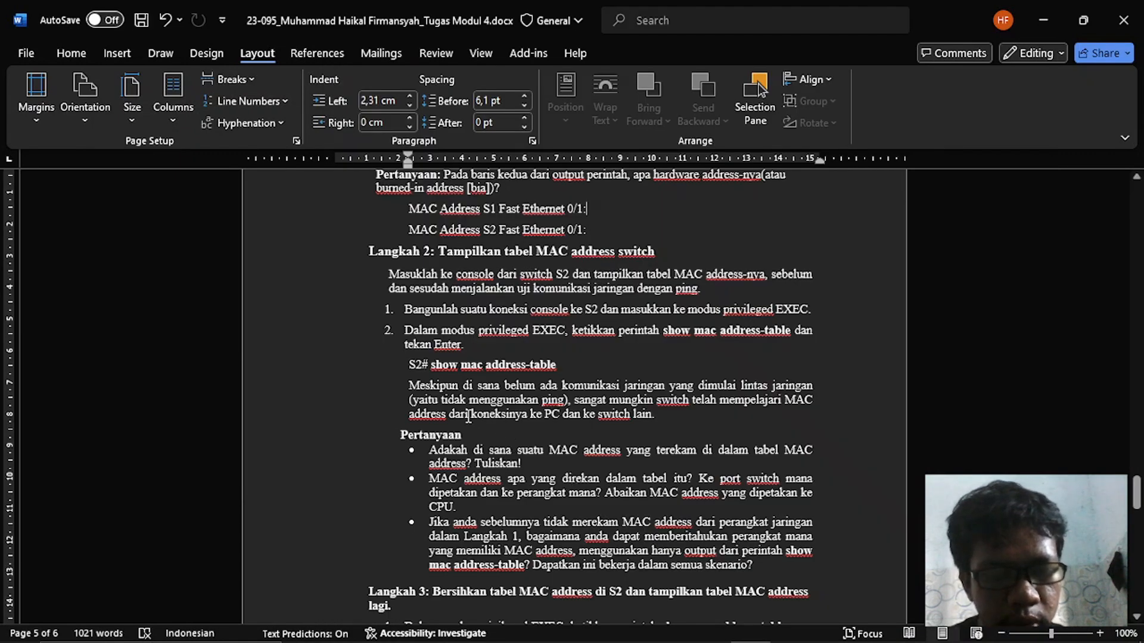
scroll(469, 416, down, 2)
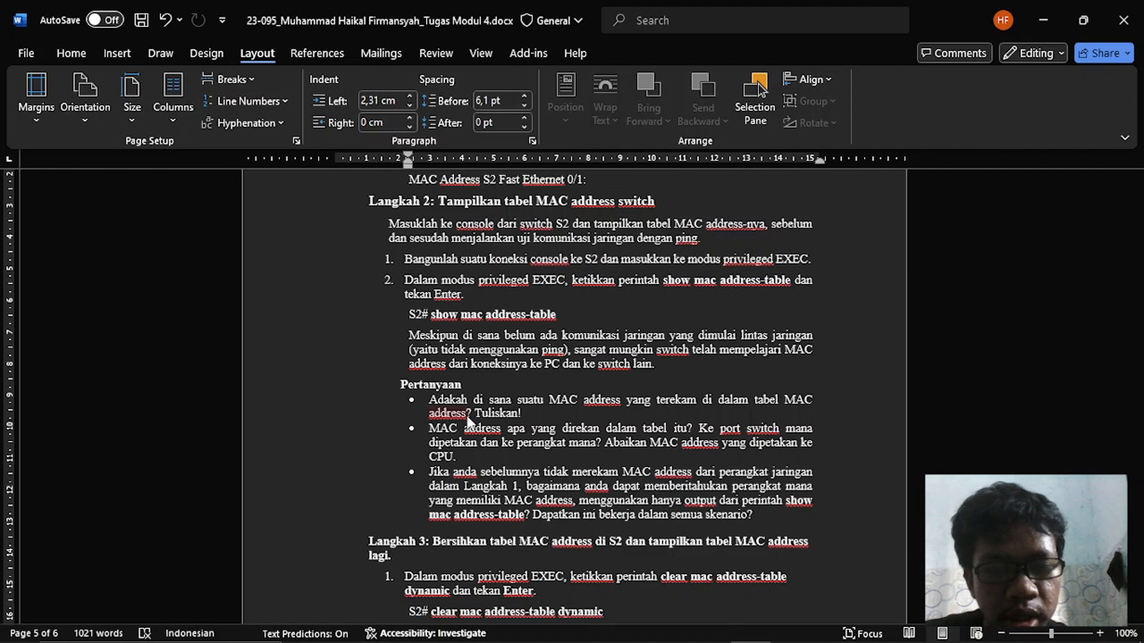
key(alt+Tab)
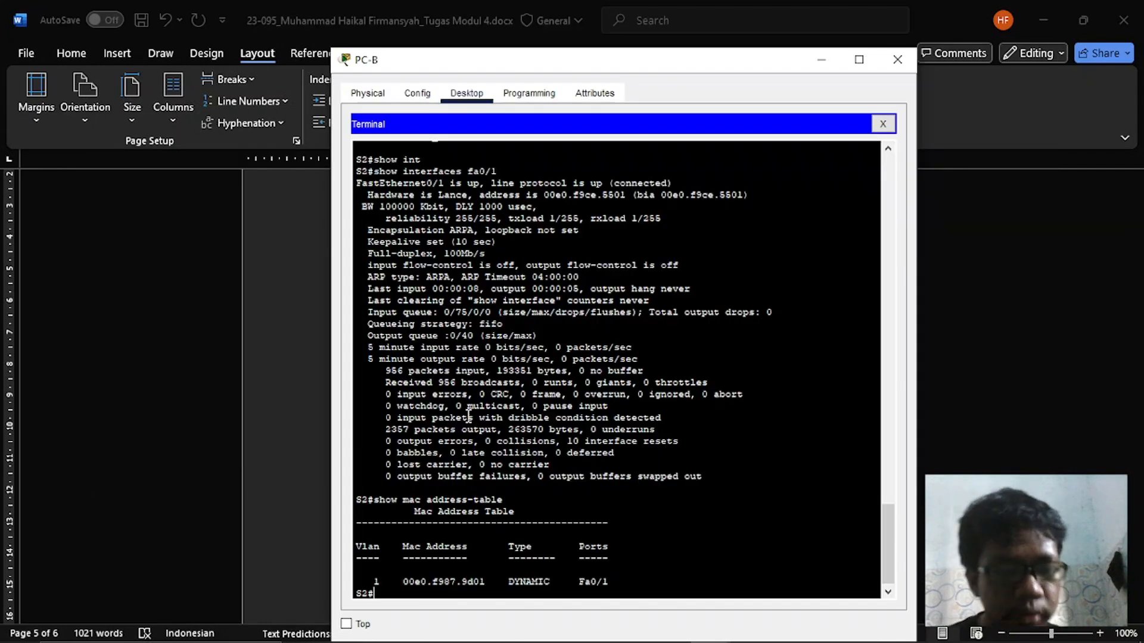
drag(398, 581, 498, 584)
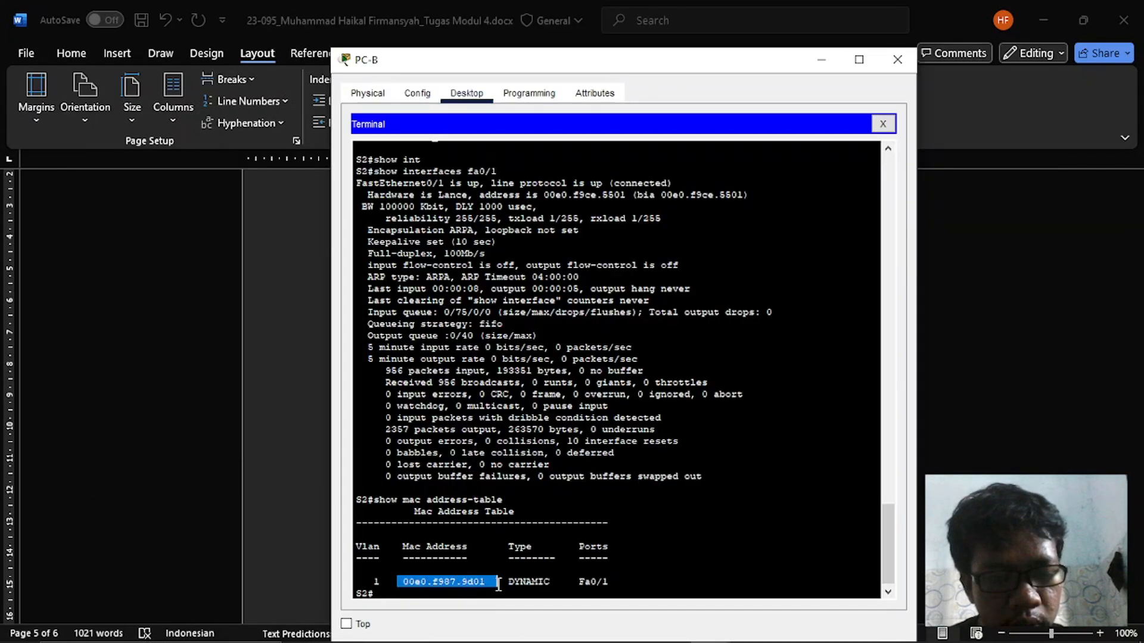
click(492, 583)
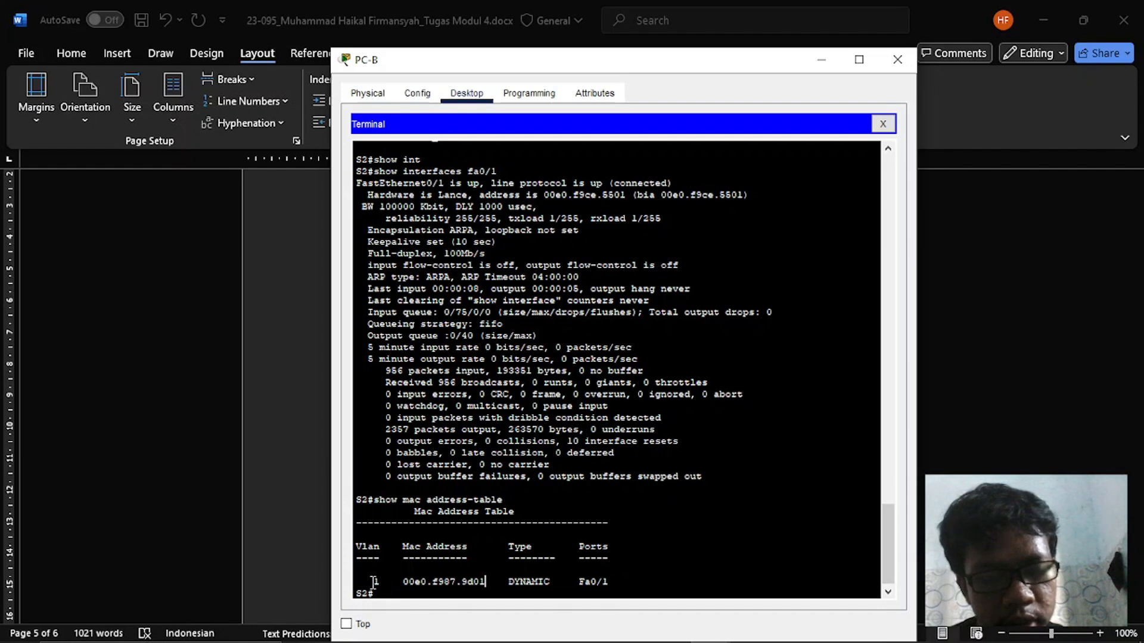
- Compare the MAC address entry in S2's table in PC-B's Terminal with S1's Fast Ethernet 0/1 hardware address in PC-A's Terminal
drag(374, 582, 608, 582)
click(622, 582)
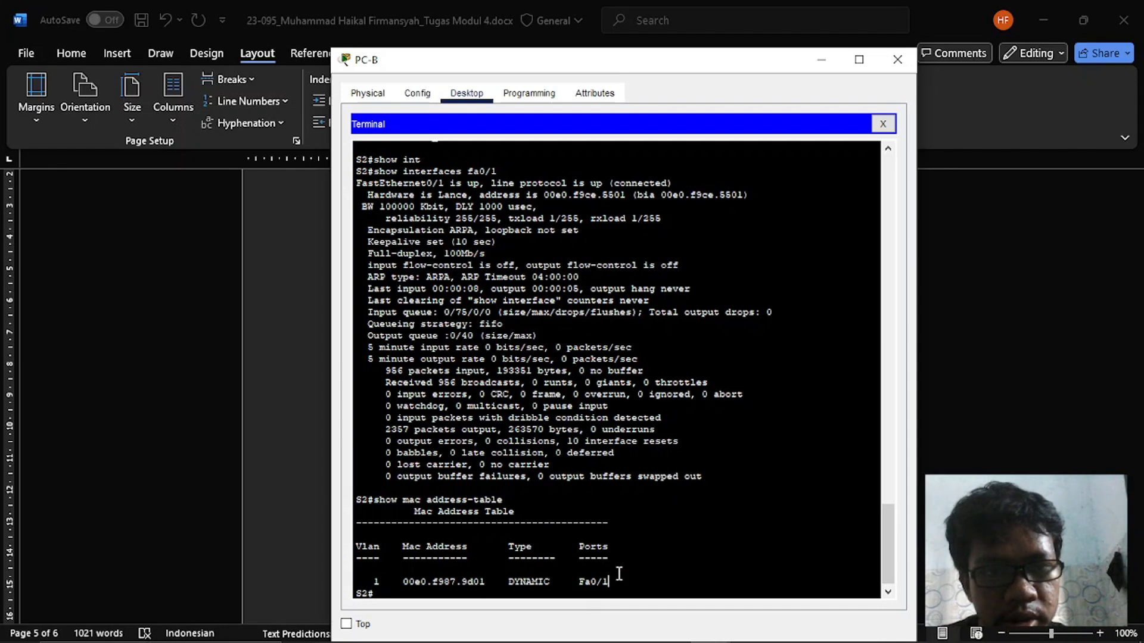
key(alt+Tab)
key(alt+Tab)
key(alt+Tab)
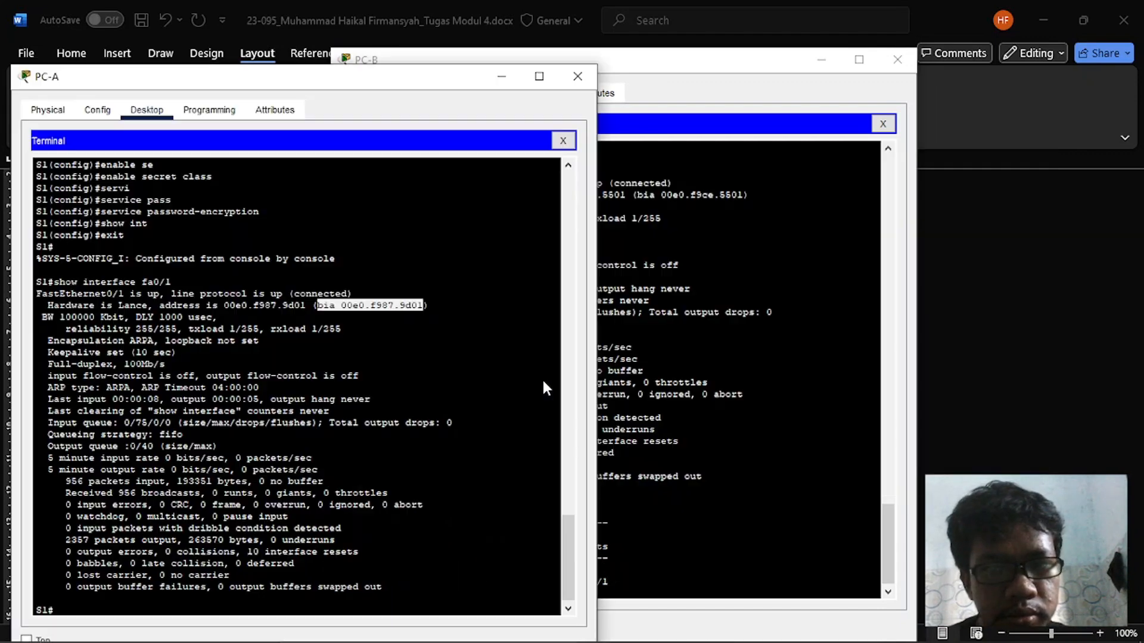
click(379, 454)
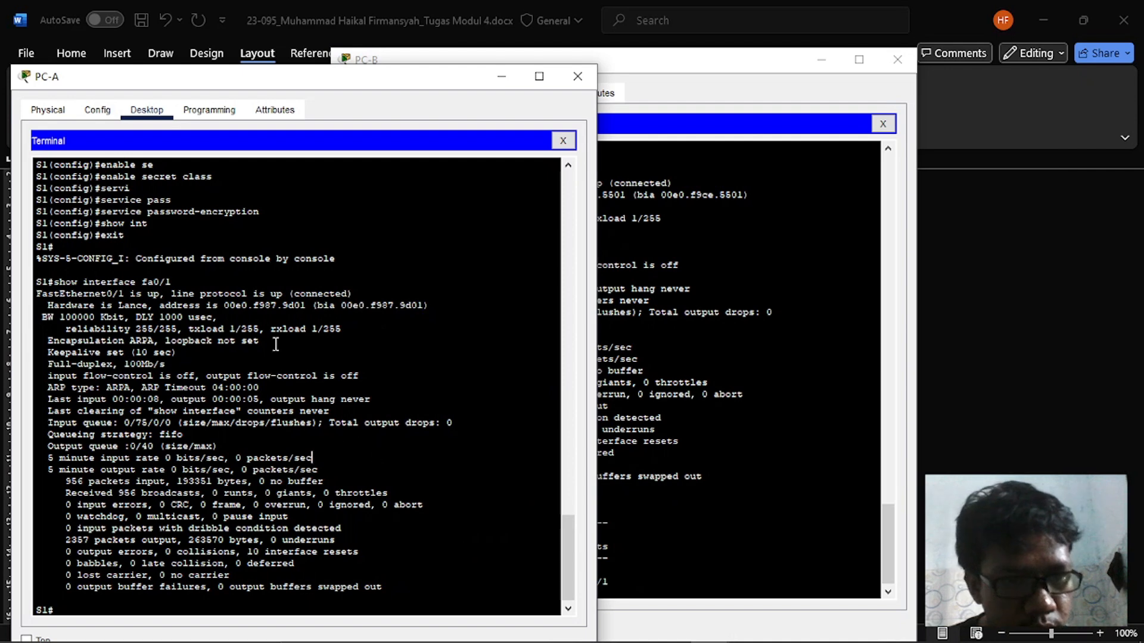
key(alt+Tab)
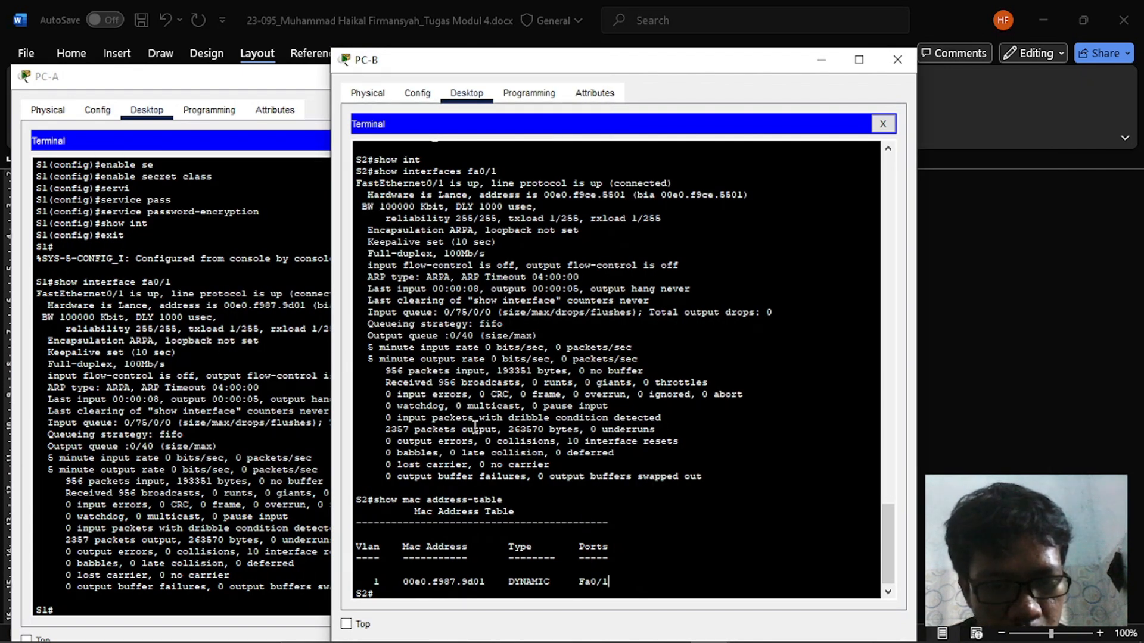
click(254, 399)
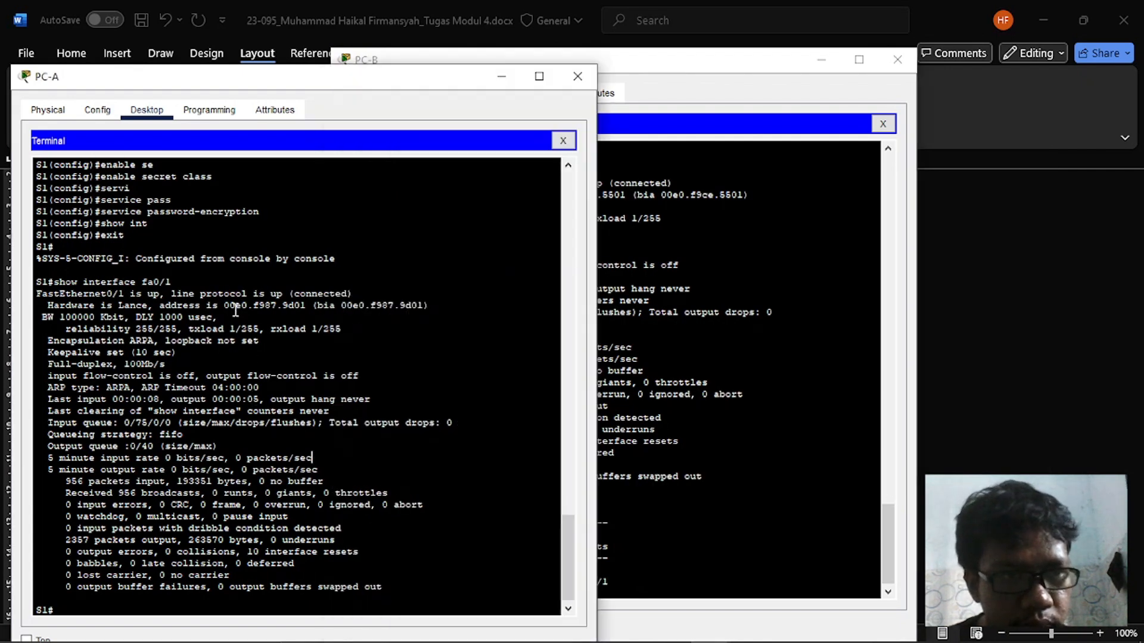
drag(227, 310, 306, 314)
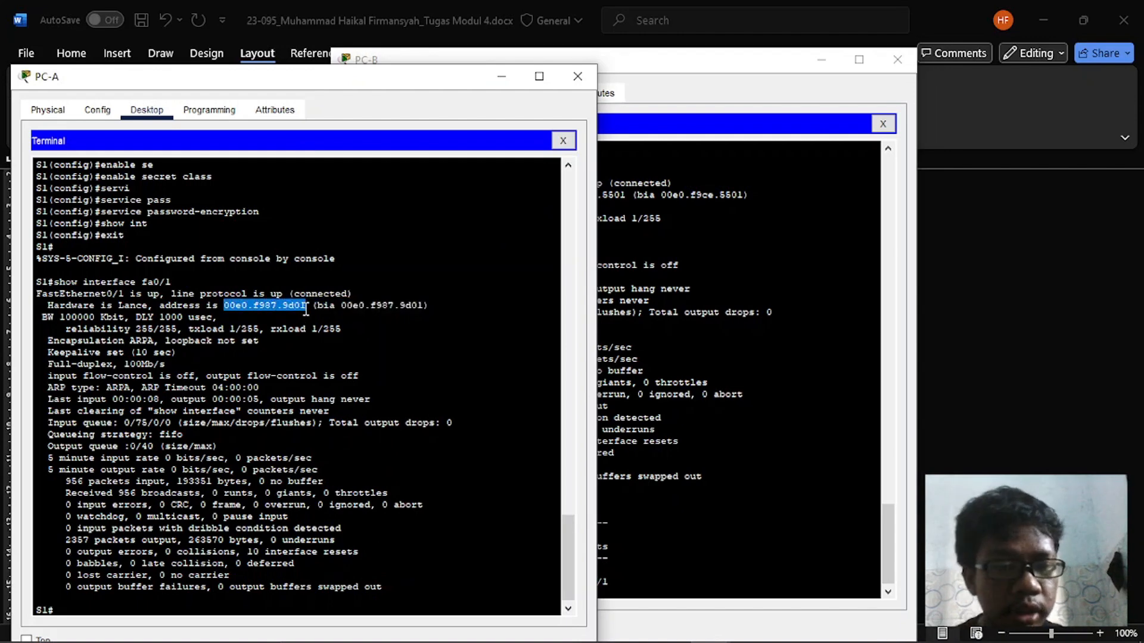
click(447, 388)
click(601, 616)
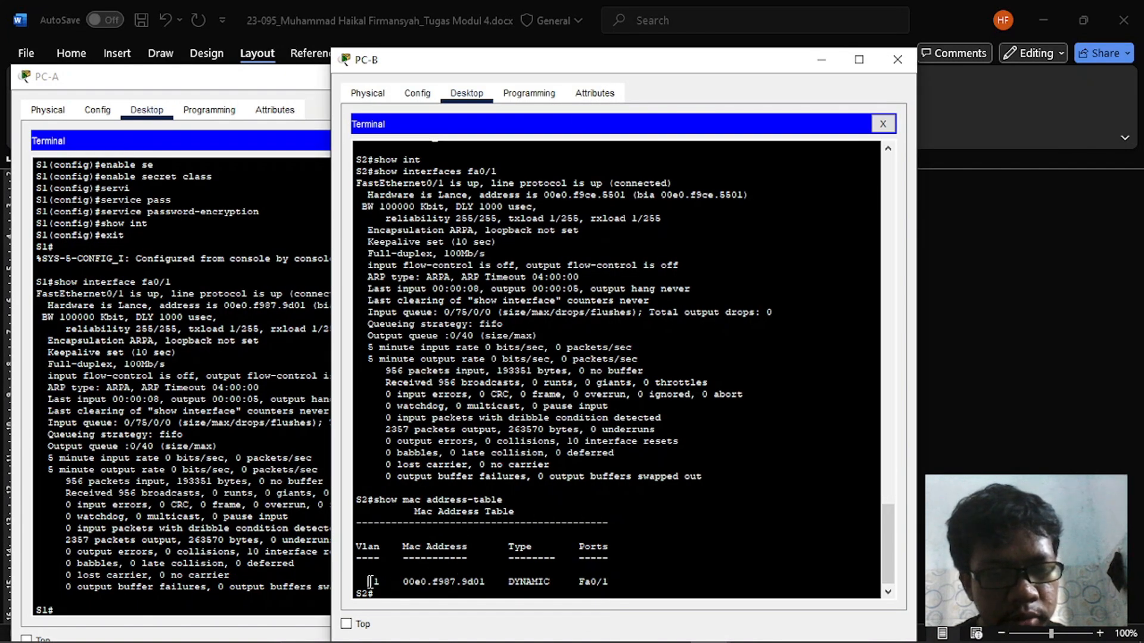
- Copy the VLAN 1 entry of S2's MAC address table from PC-B's Terminal and review Langkah 2 in Word
drag(373, 581, 602, 582)
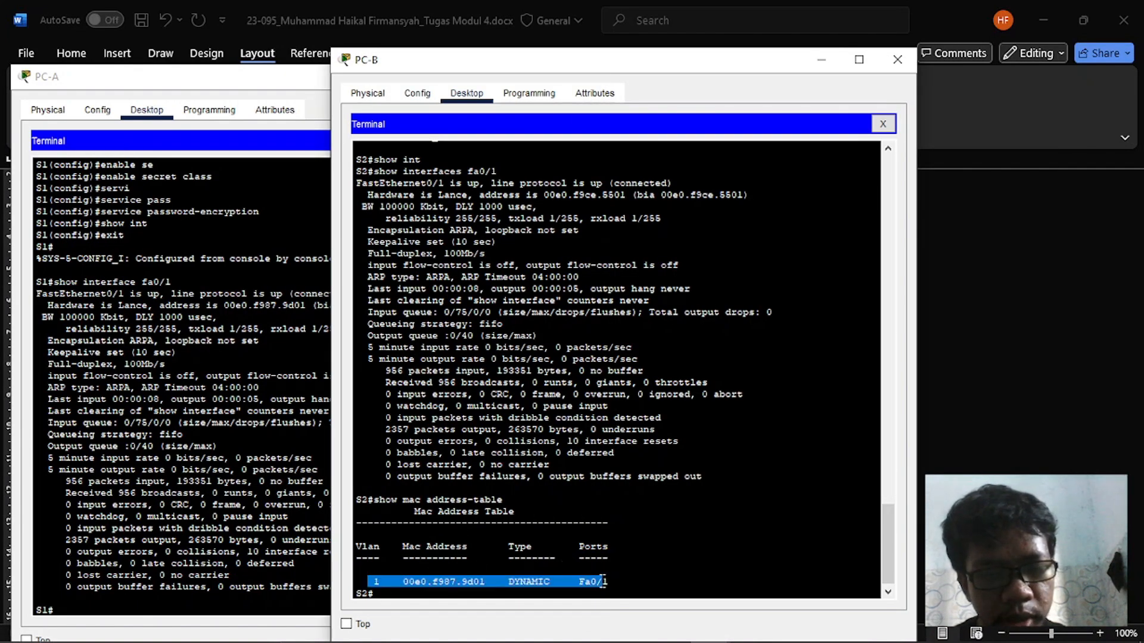
key(ctrl+c)
key(alt+Tab)
key(Tab)
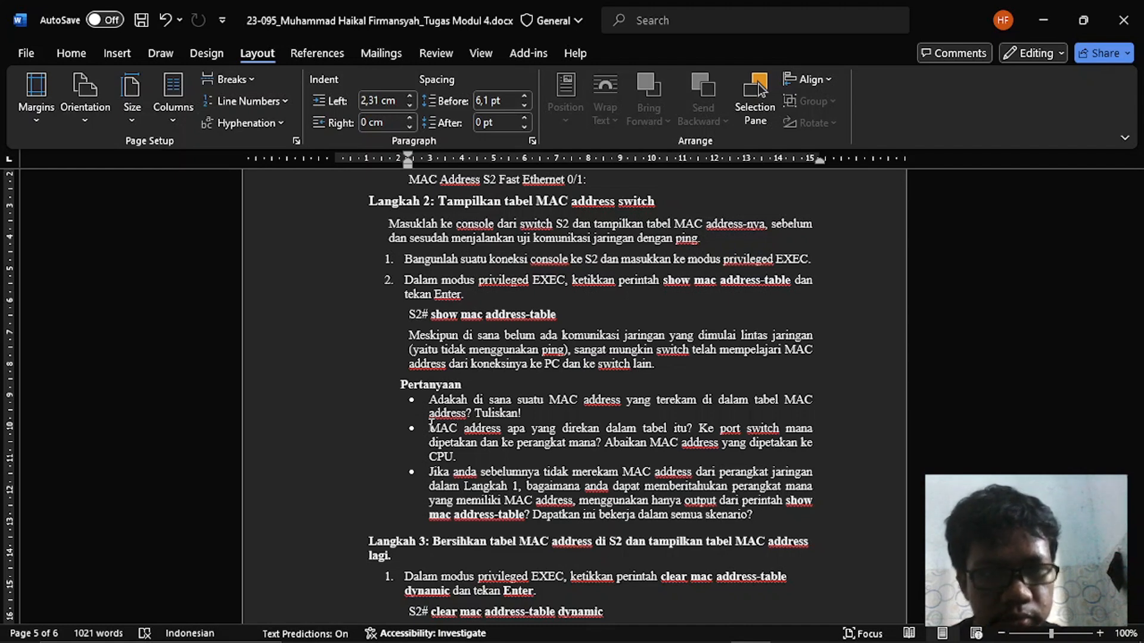
scroll(432, 425, up, 1)
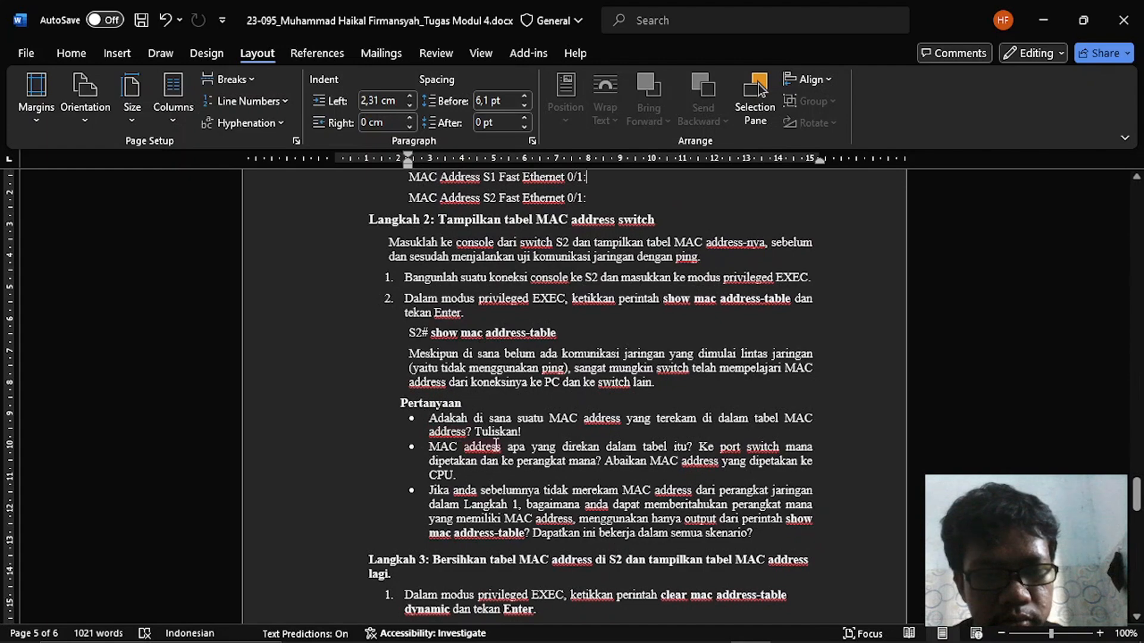
scroll(496, 445, up, 1)
- Return to PC-B's Terminal and examine the VLAN, MAC address, type and port of the entry in S2's table
key(alt+Tab)
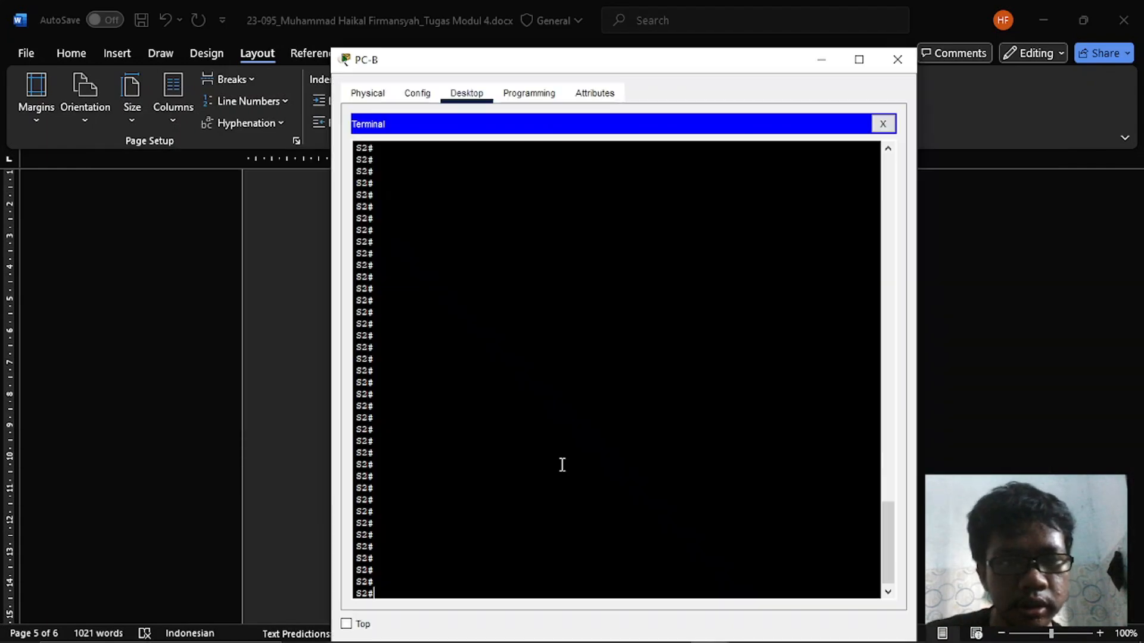
scroll(562, 464, up, 10)
scroll(562, 464, down, 7)
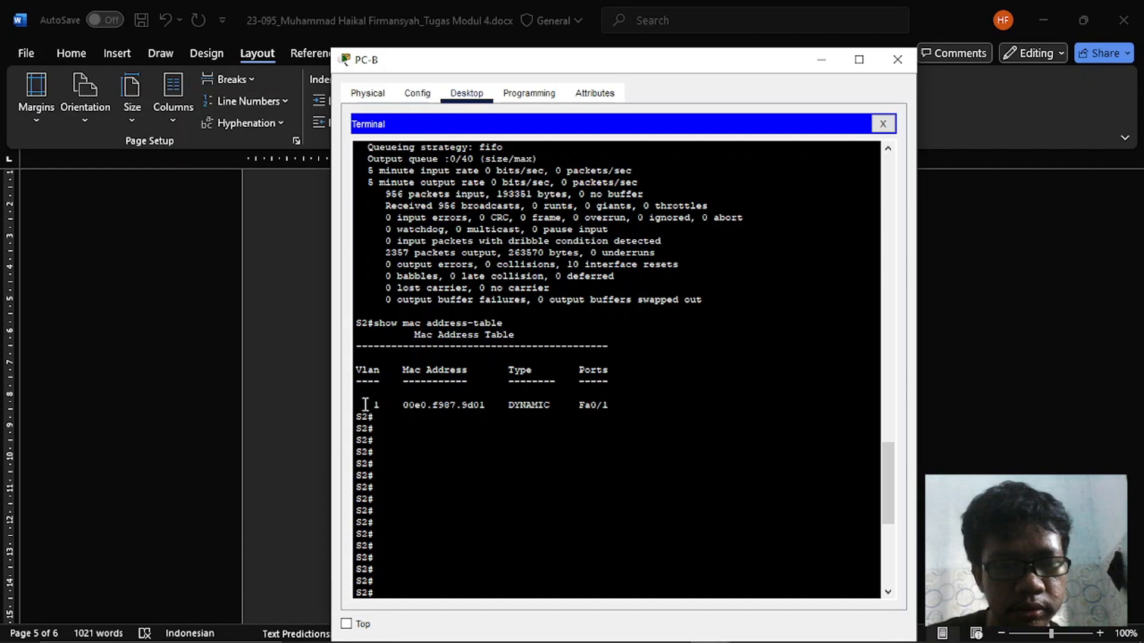
drag(355, 405, 581, 410)
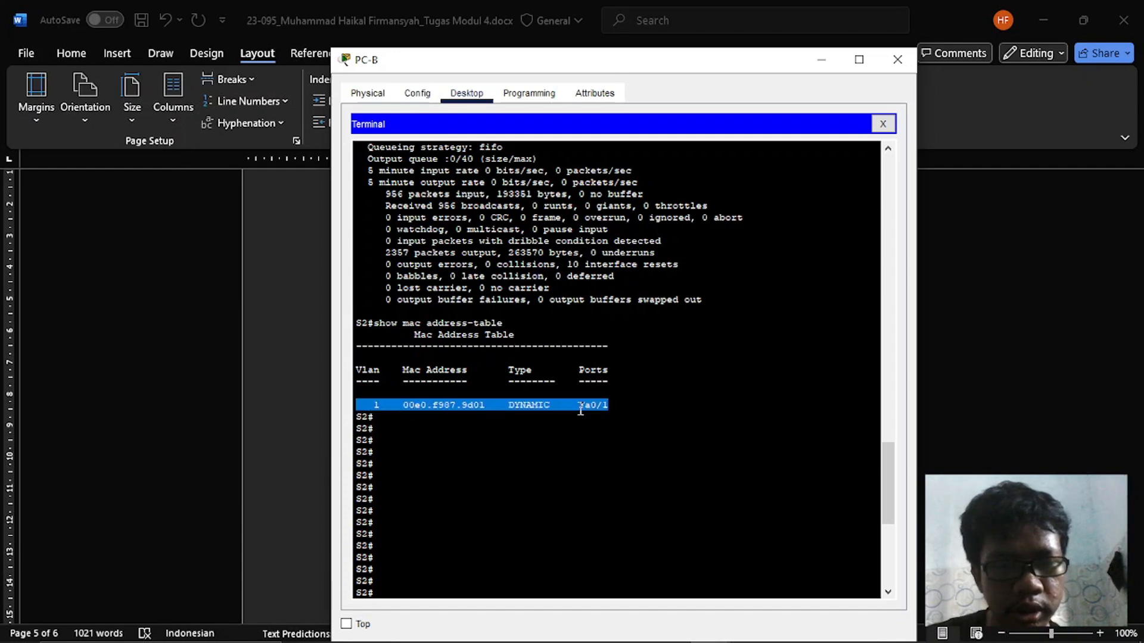
click(645, 407)
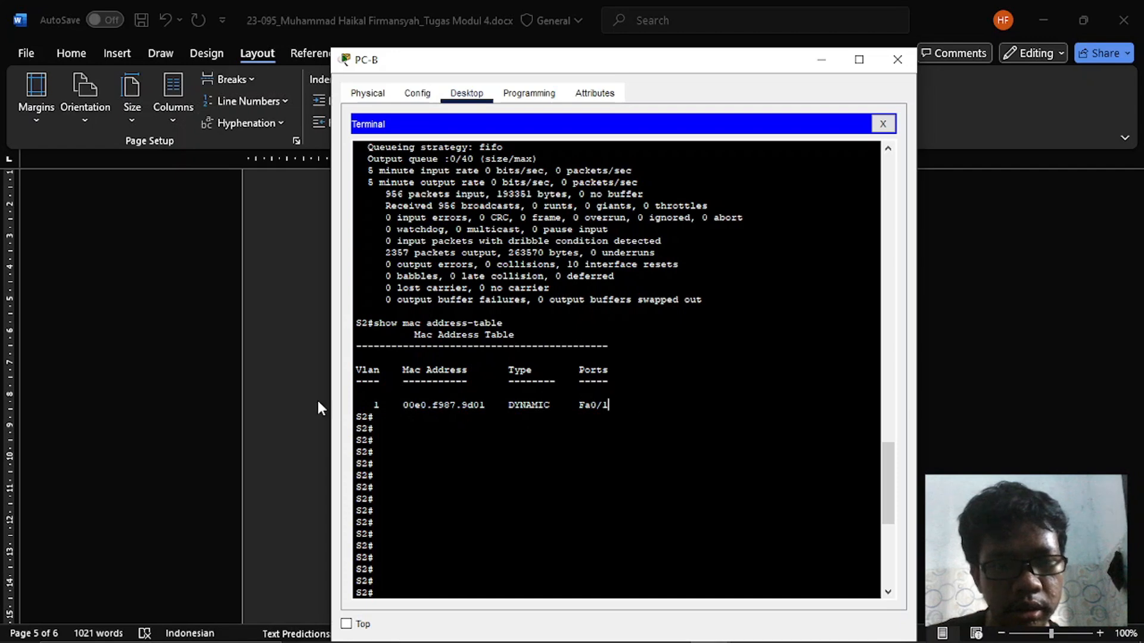
drag(359, 404, 621, 405)
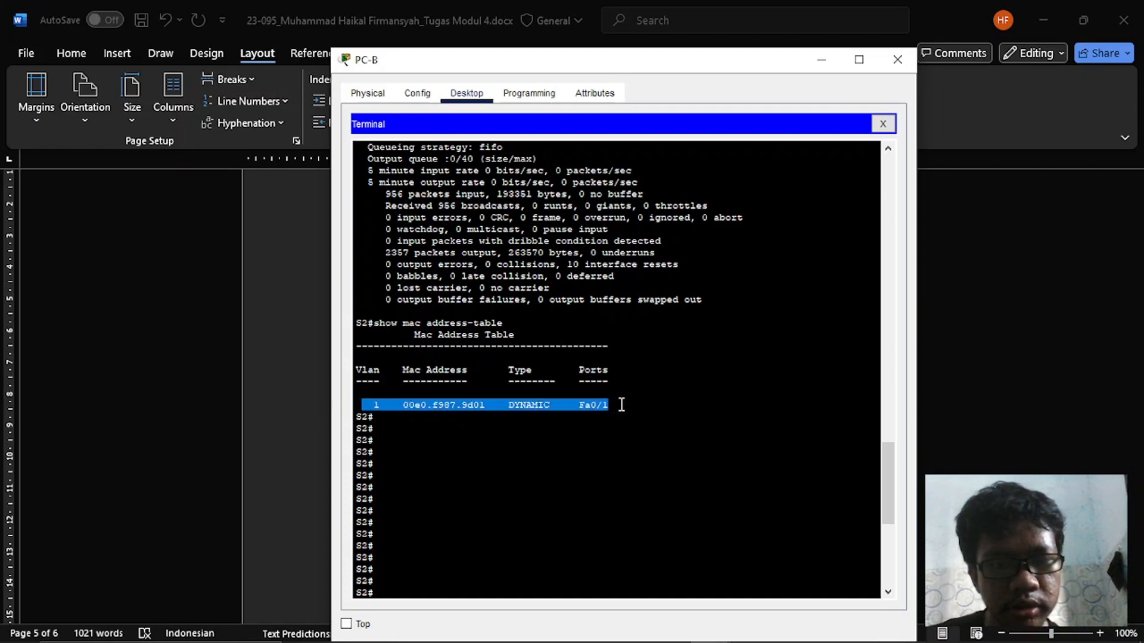
click(622, 404)
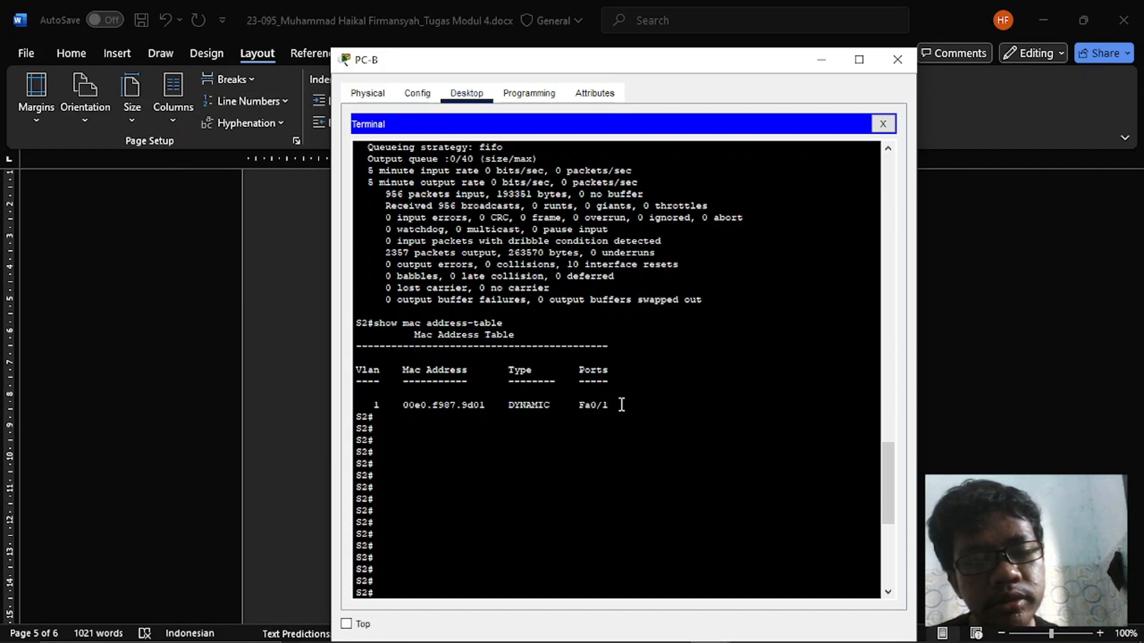
- Reread the numbered Langkah 2 instructions in Word on displaying S2's table before and after pinging
key(alt+Tab)
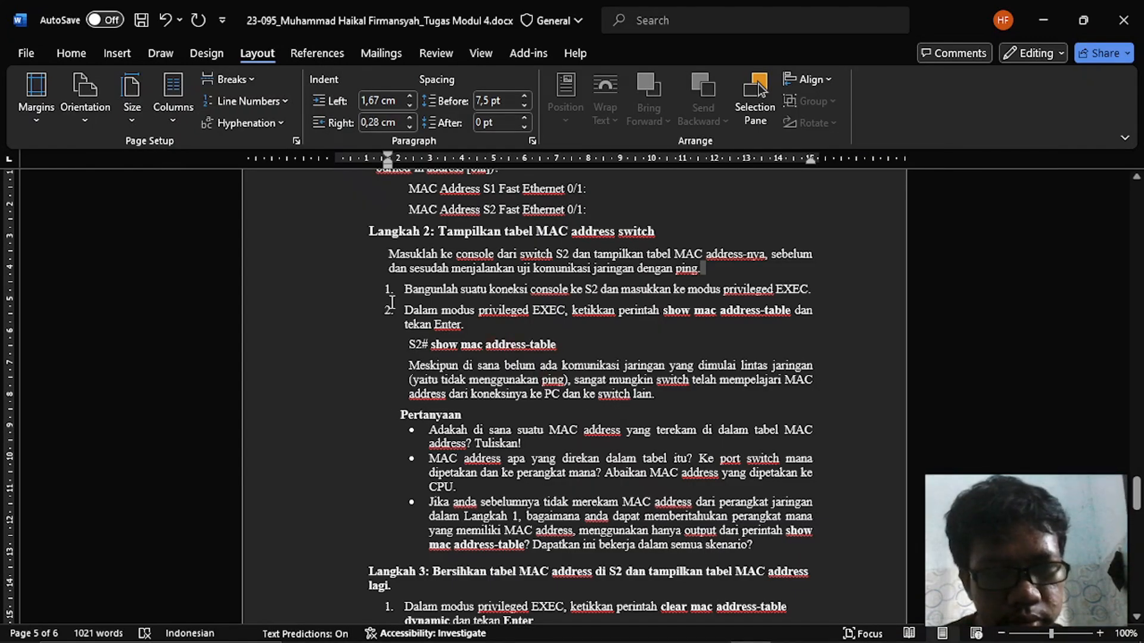
drag(405, 289, 597, 318)
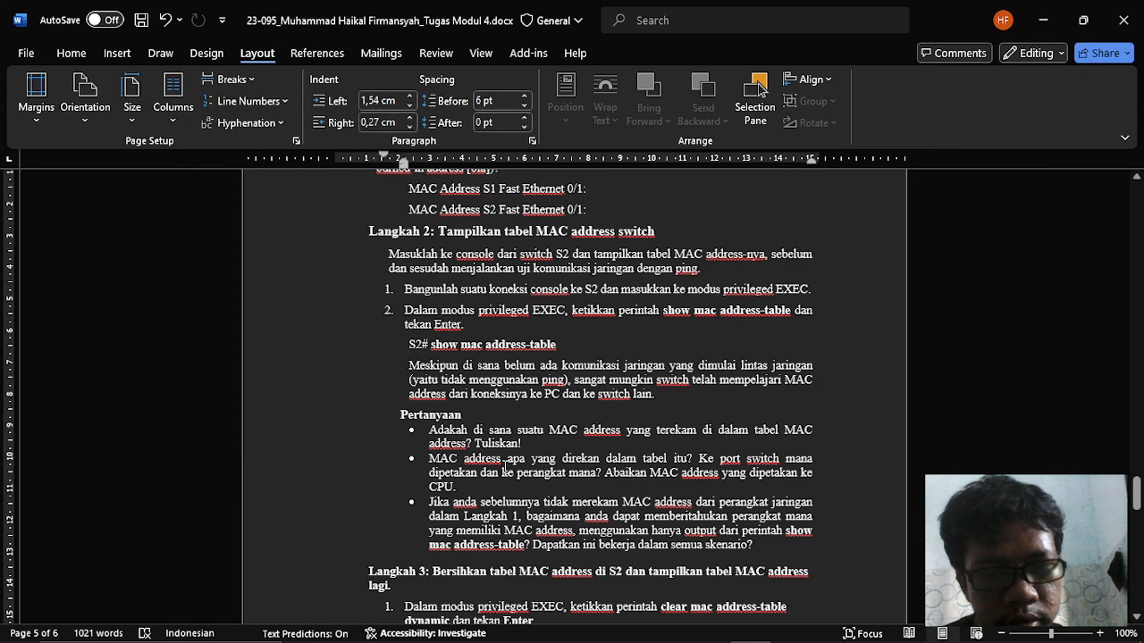
key(alt+Tab)
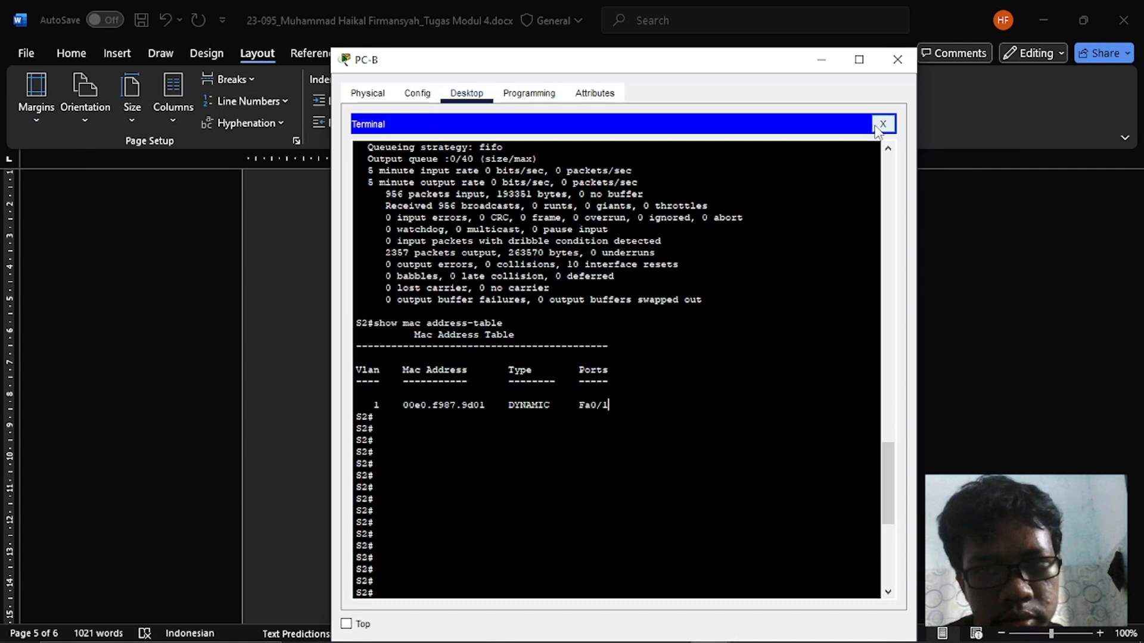
key(alt+Tab)
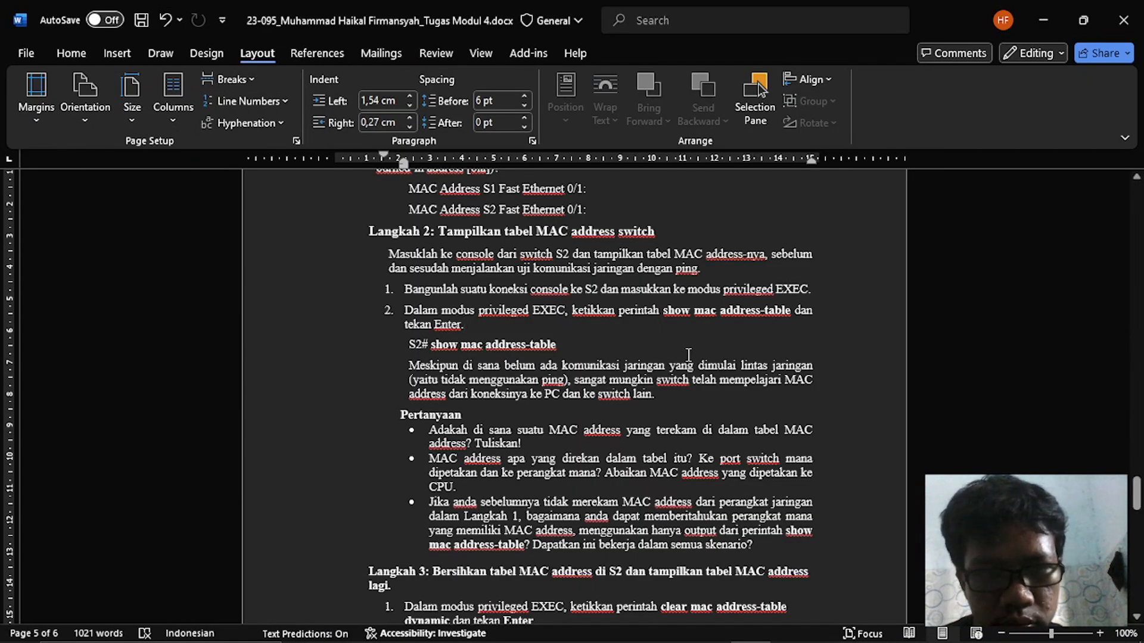
- Ping 192.168.1.11 twice from S2 in PC-B's Terminal
key(alt+Tab)
key(Return)
key(Return)
key(Return)
key(Return)
key(Return)
key(Return)
key(Return)
key(Return)
key(Return)
key(Return)
key(Return)
key(Return)
key(Return)
key(Return)
key(Return)
key(Return)
key(Return)
key(Return)
key(Return)
key(Return)
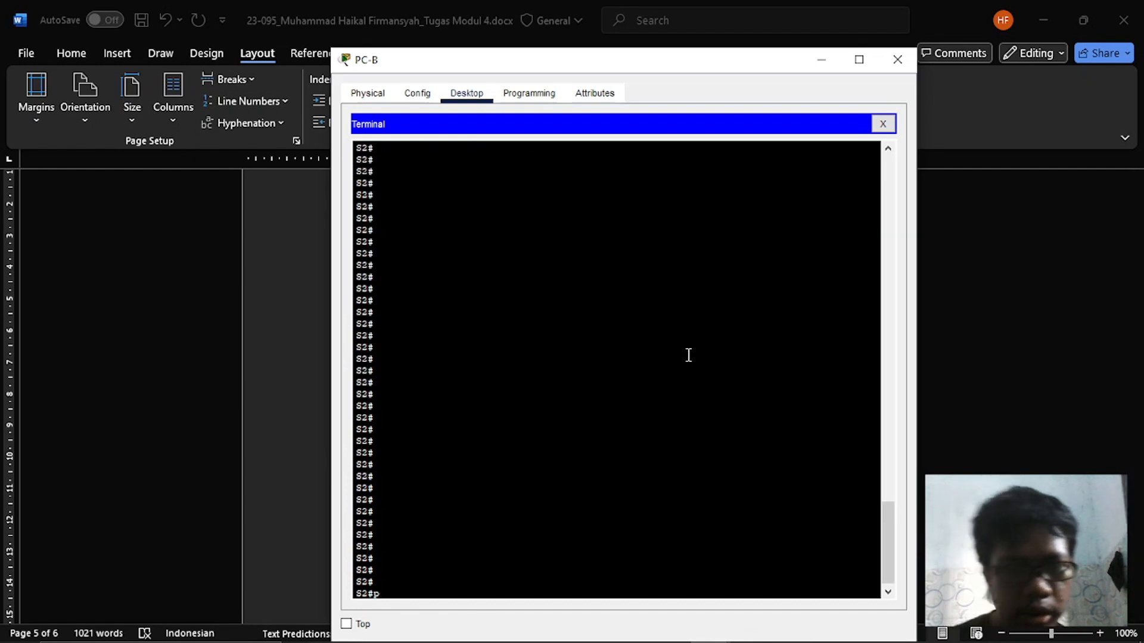
text(ping 192.168)
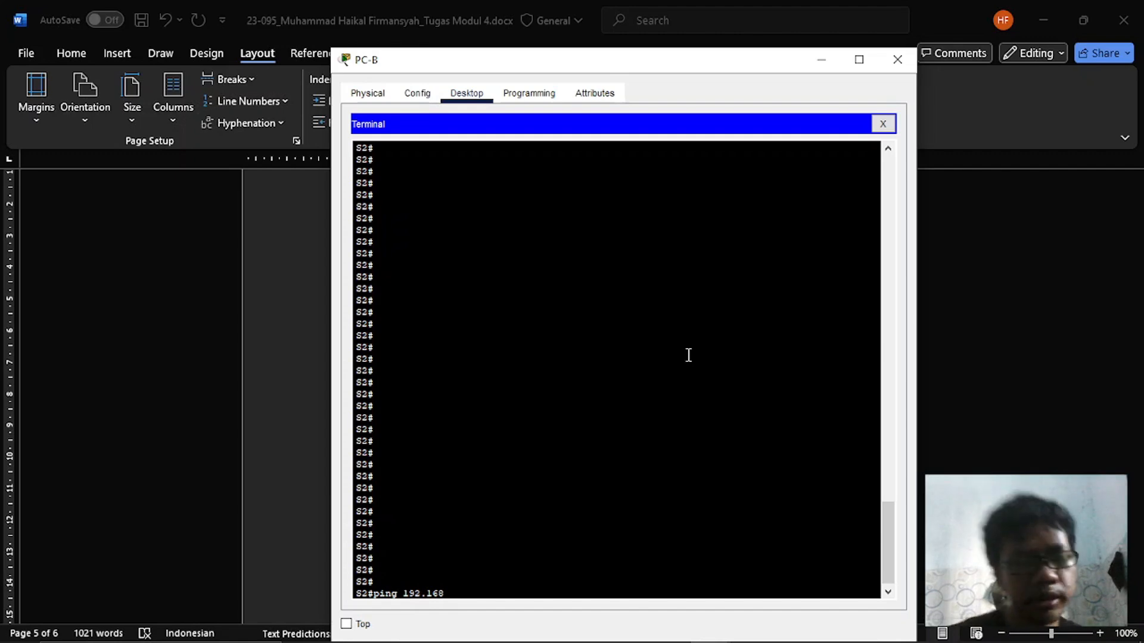
text(.)
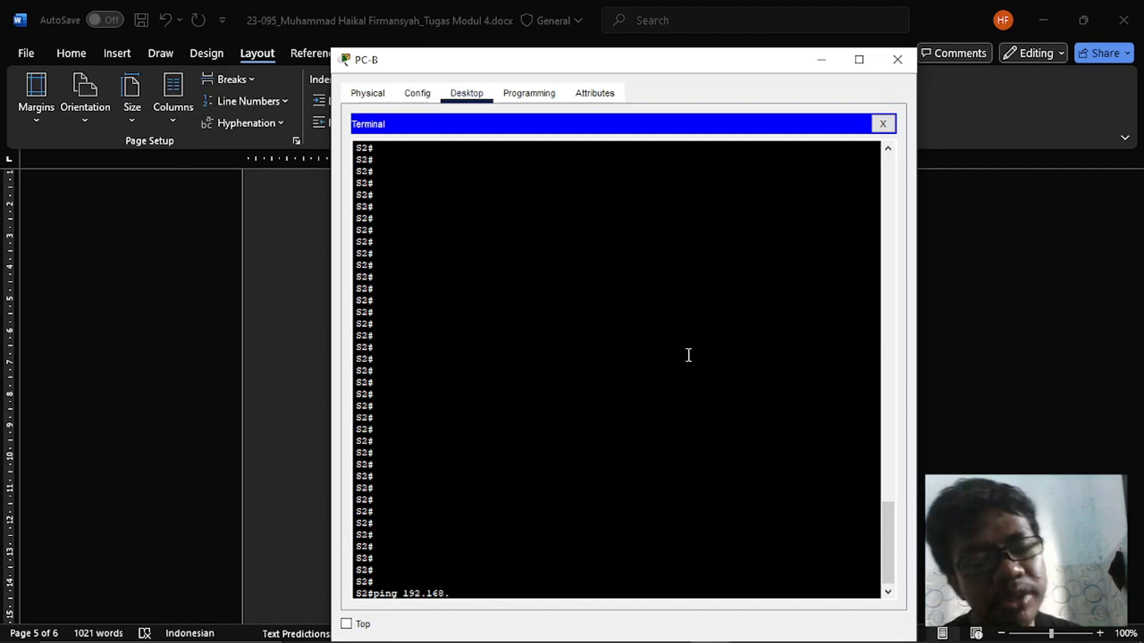
text(1.11)
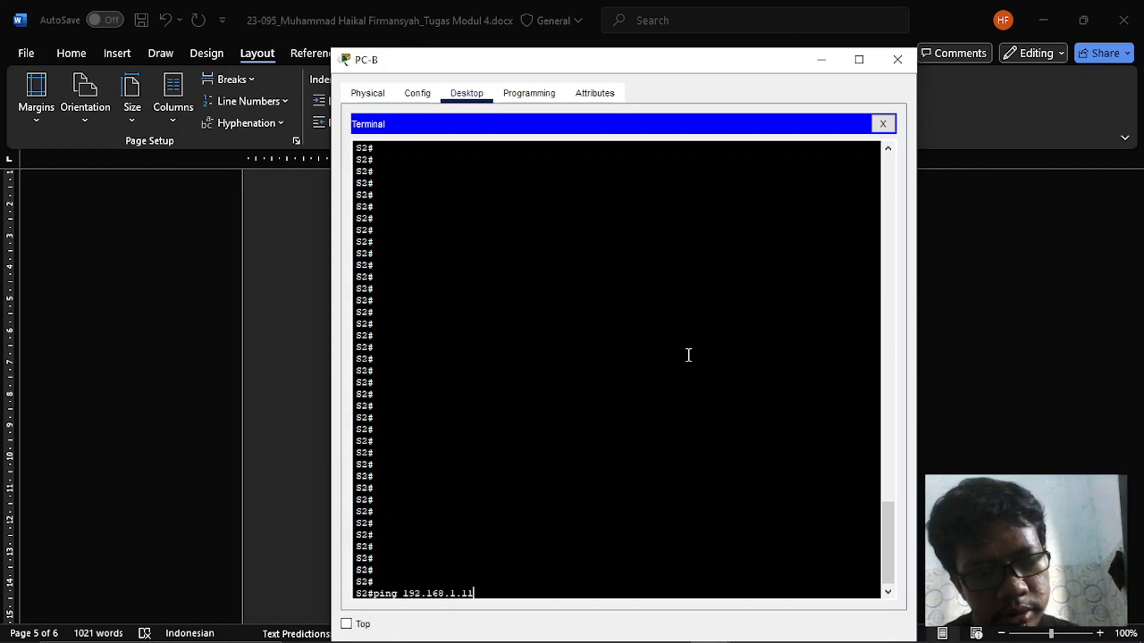
key(Return)
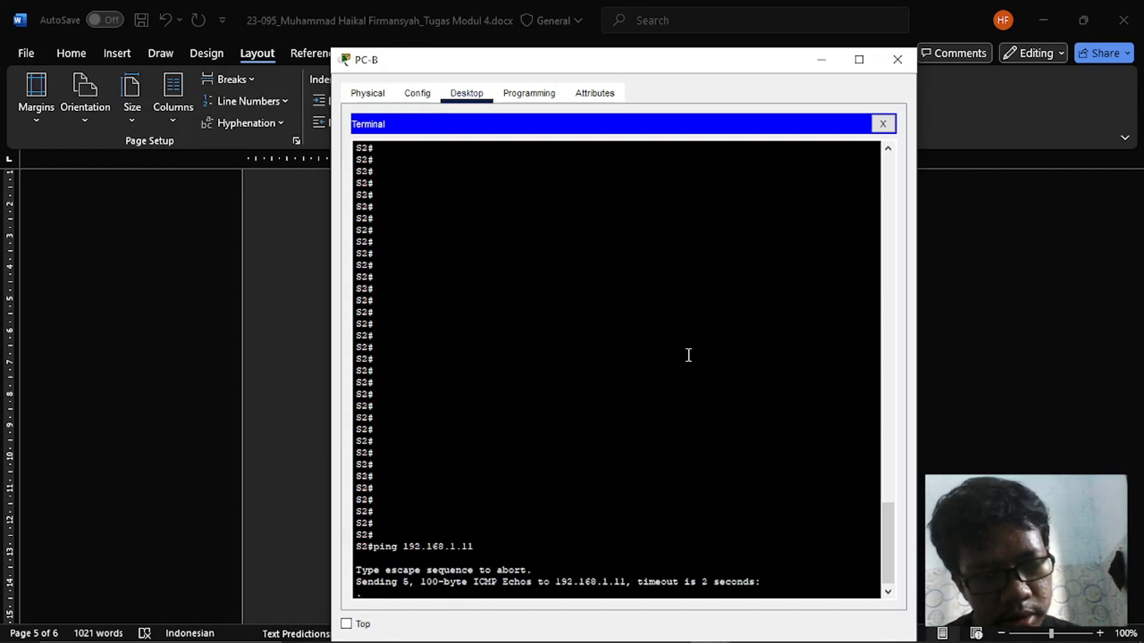
key(Up)
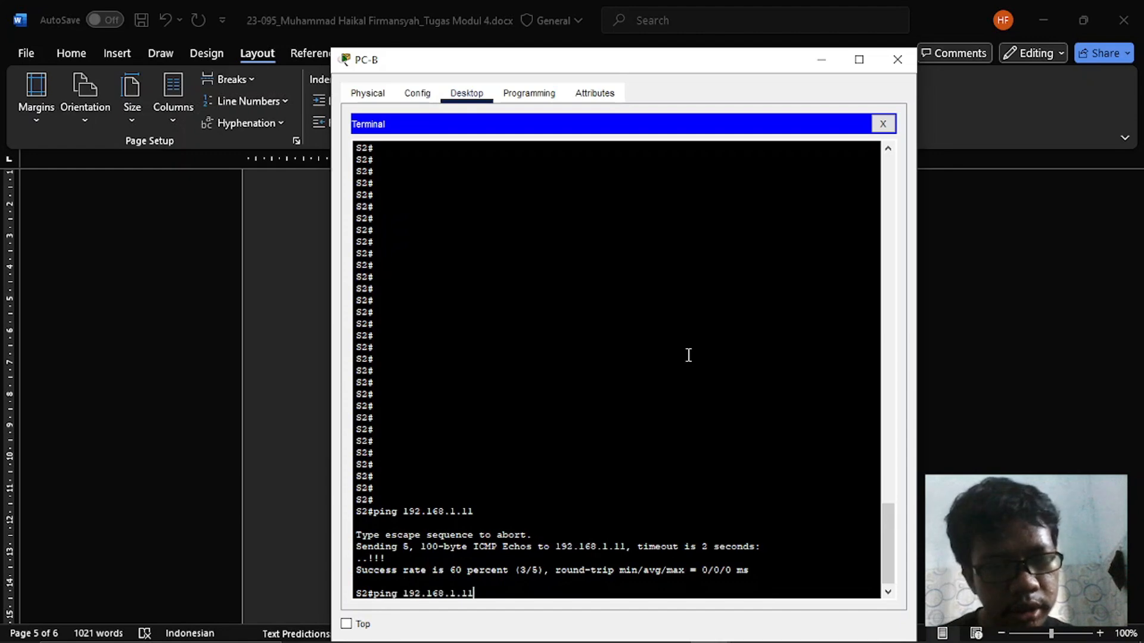
key(Return)
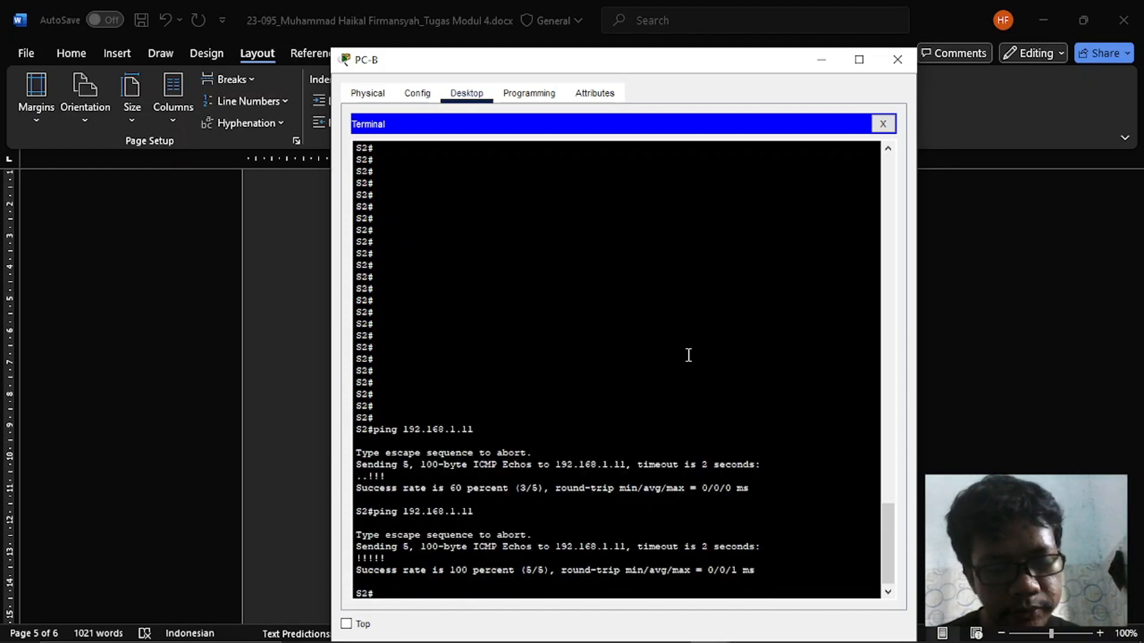
- Switch to PC-A's Terminal and ping 192.168.1.12 from S1
key(alt+Tab)
key(alt+Tab)
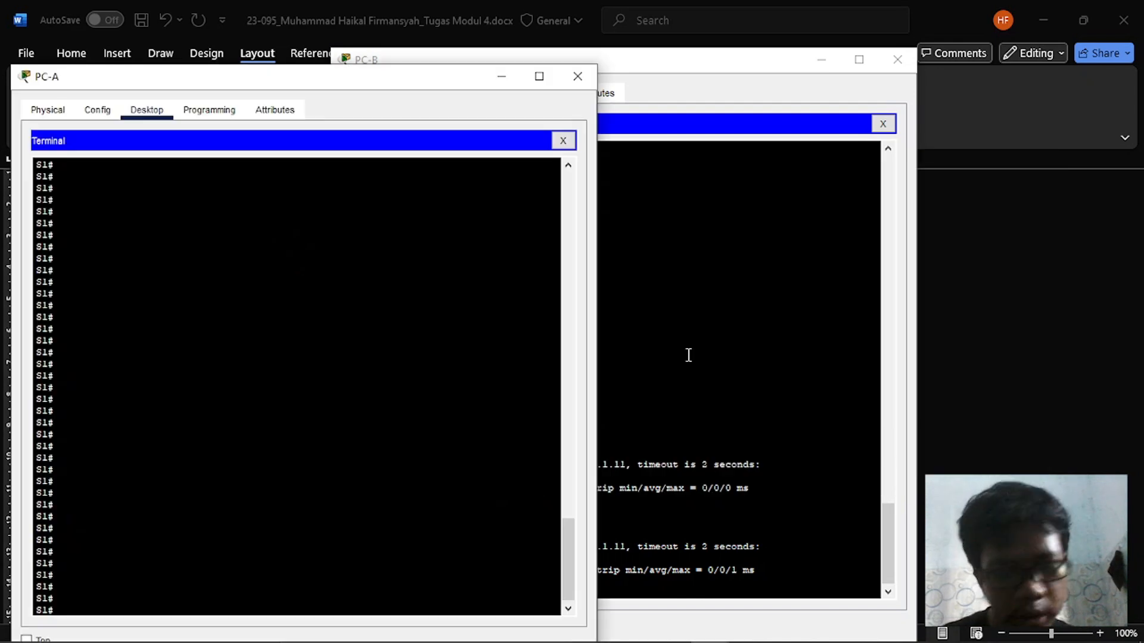
text(ping 192.16)
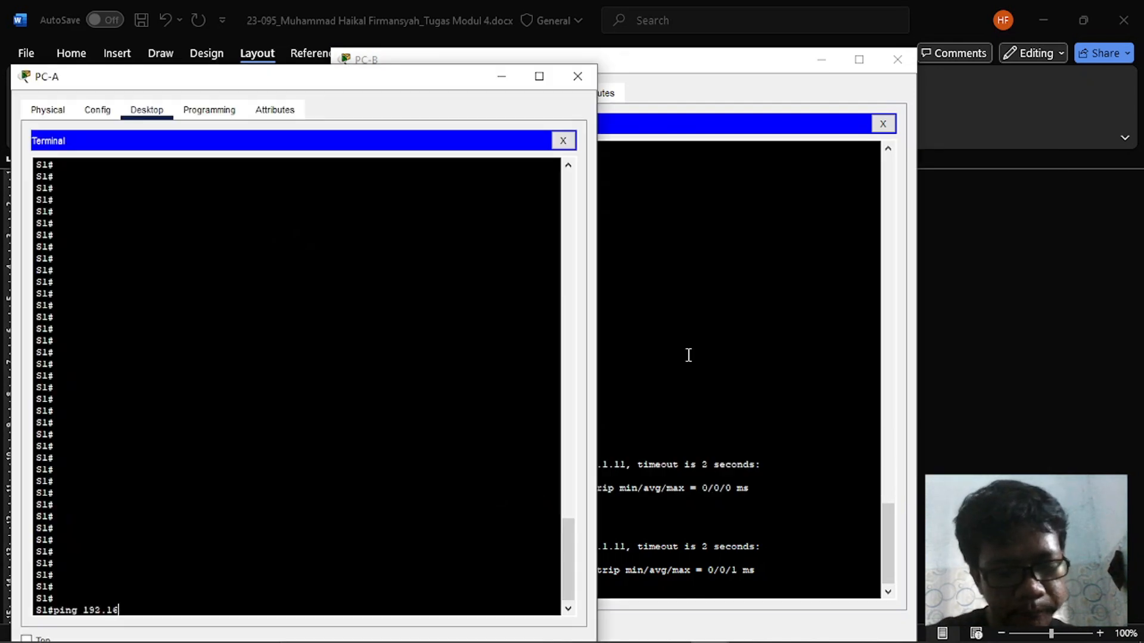
text(8.1.)
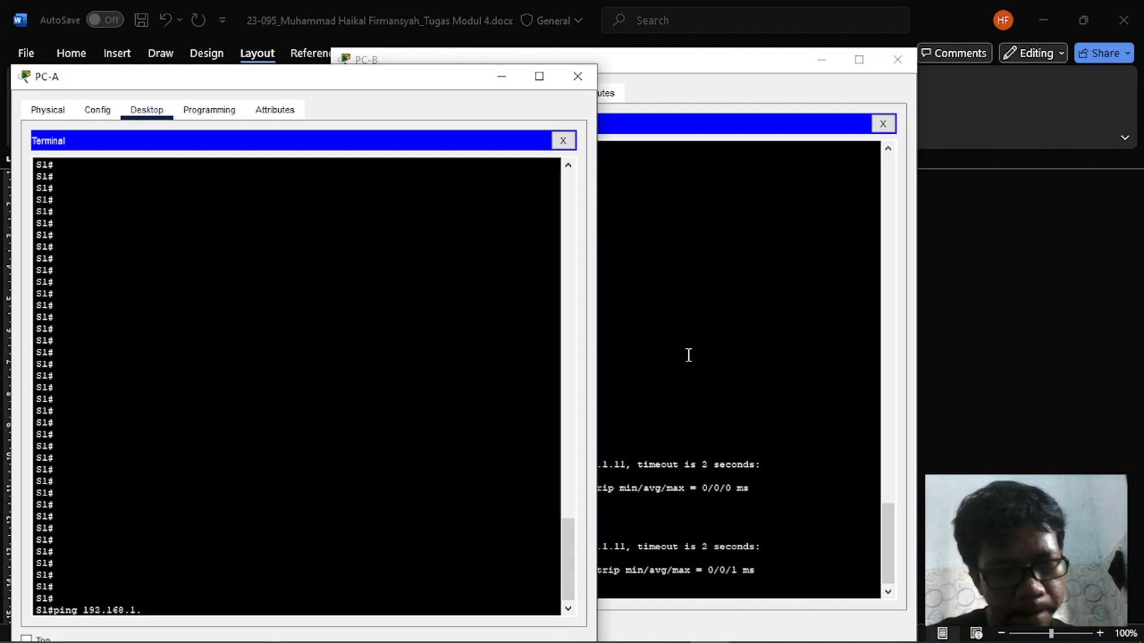
text(12)
key(Return)
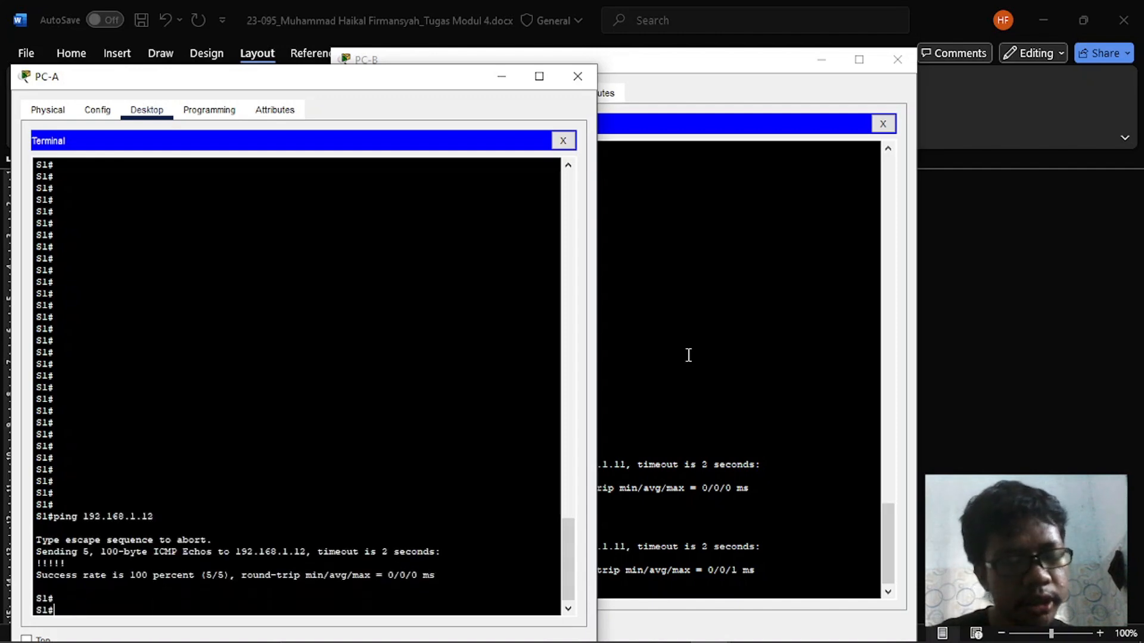
- Run show mac address-table again on S2 in PC-B's Terminal and inspect the first listed MAC address
key(alt+Tab)
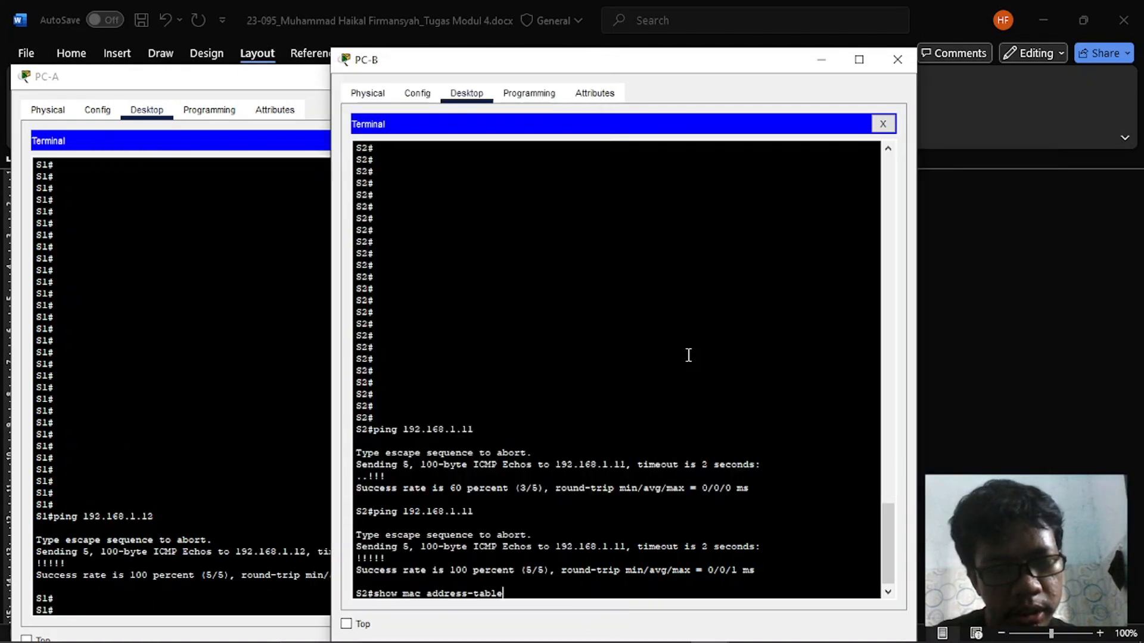
key(Return)
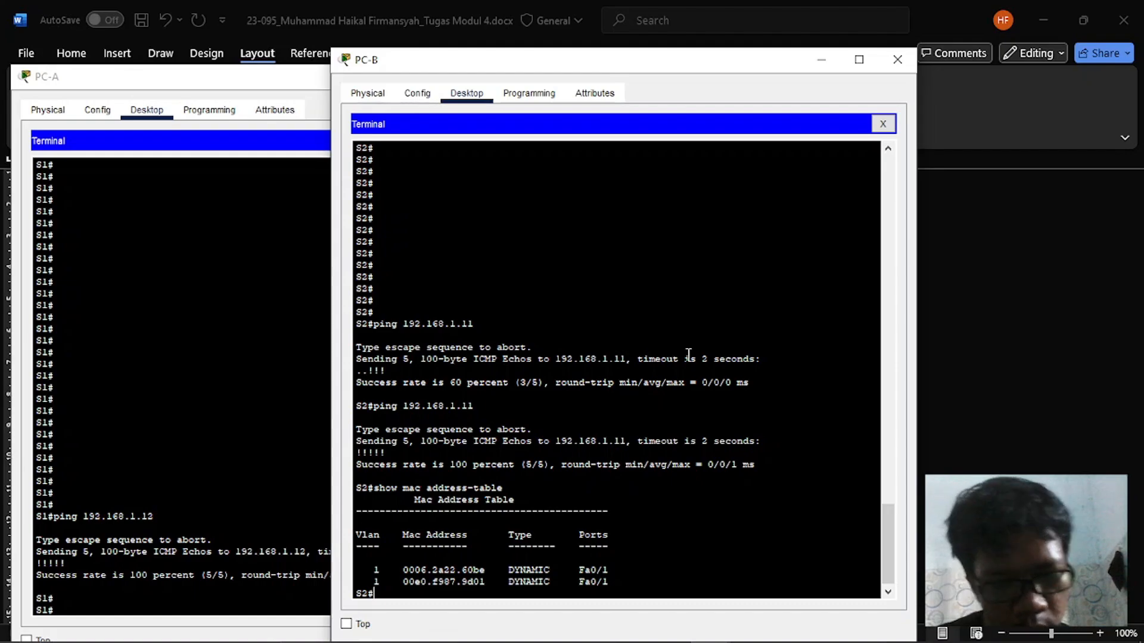
double_click(441, 570)
- Read the Langkah 2 questions in Word on mapped ports and on identifying devices from the show mac address-table output
key(alt+Tab)
key(alt+Tab)
key(alt+Tab)
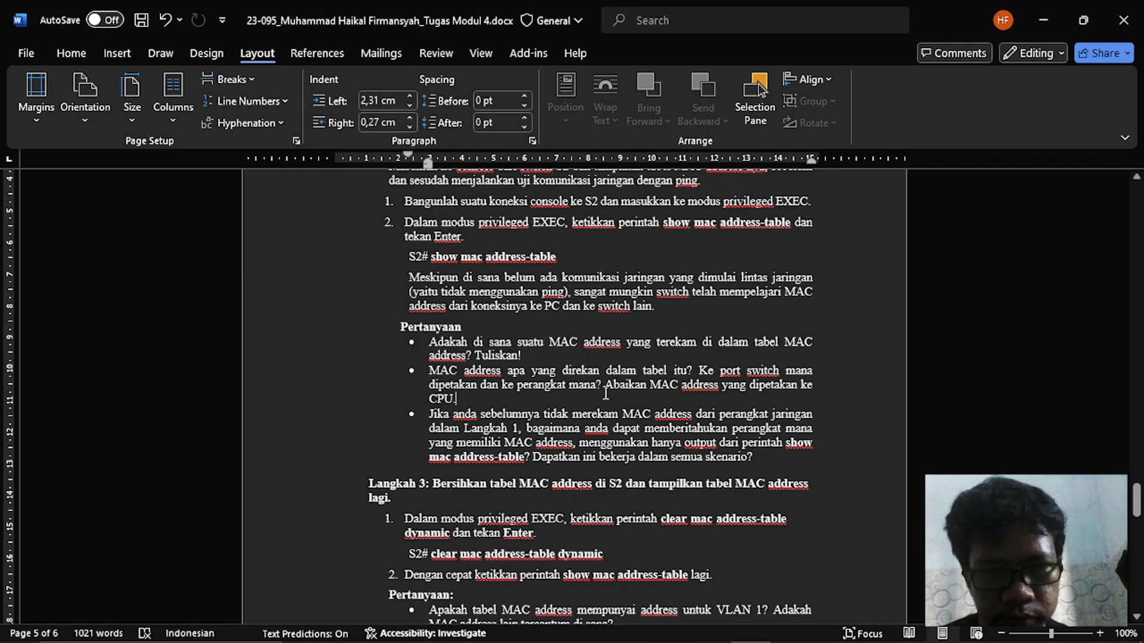
drag(604, 386, 614, 405)
click(493, 437)
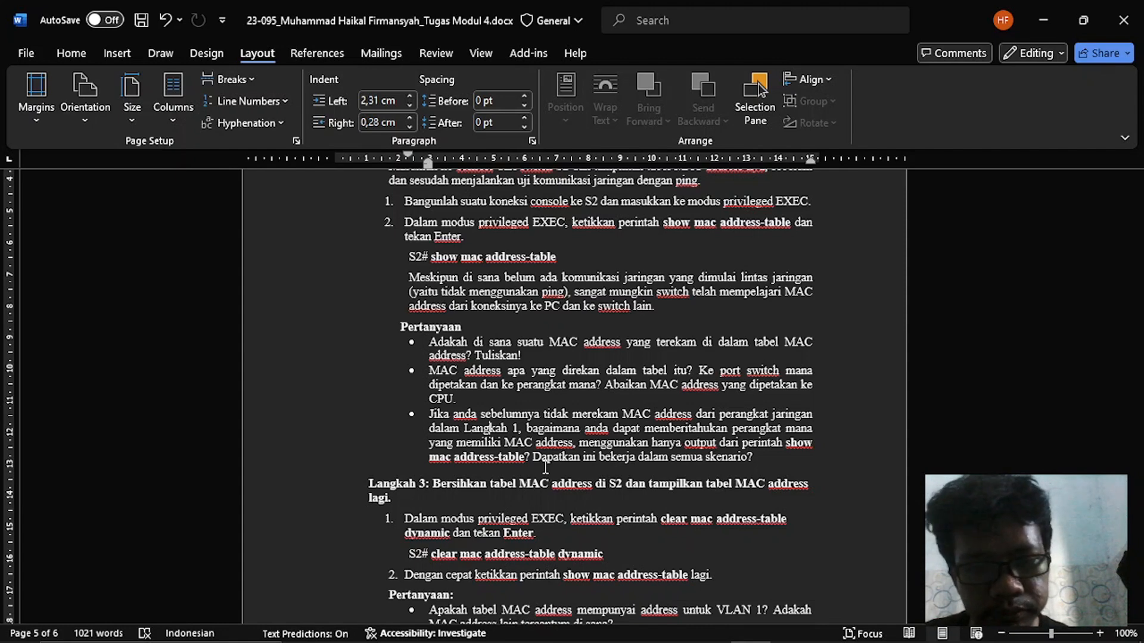
- Read the last Langkah 2 question on whether the method works in all scenarios and the Langkah 3 instructions in Word
scroll(546, 468, down, 1)
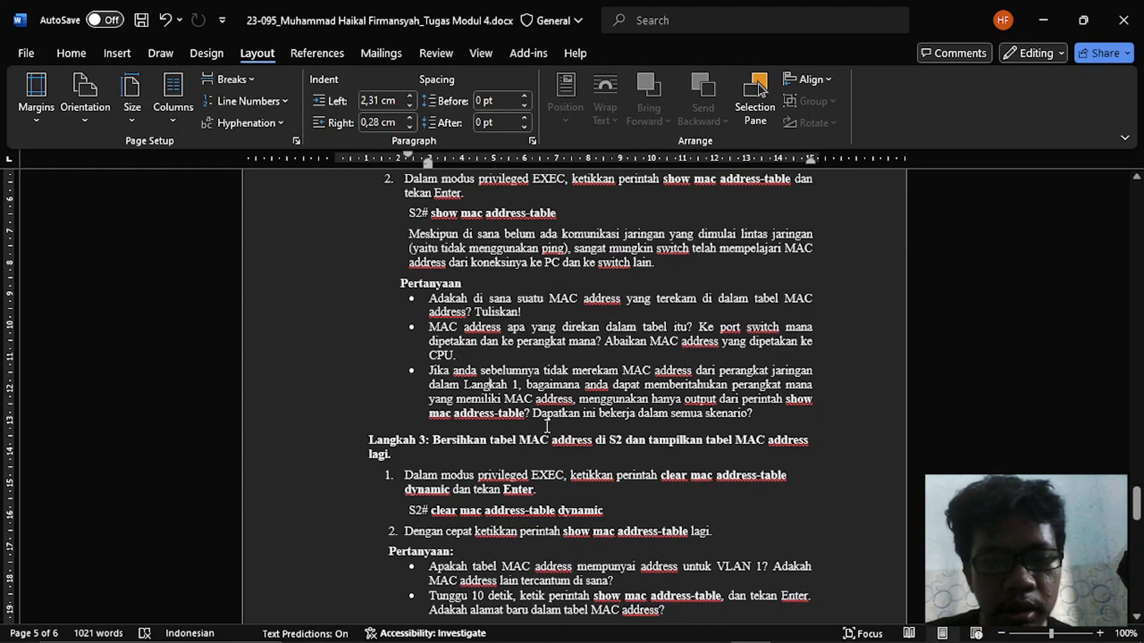
mouse_move(538, 422)
mouse_down()
mouse_move(573, 415)
mouse_move(532, 417)
mouse_up()
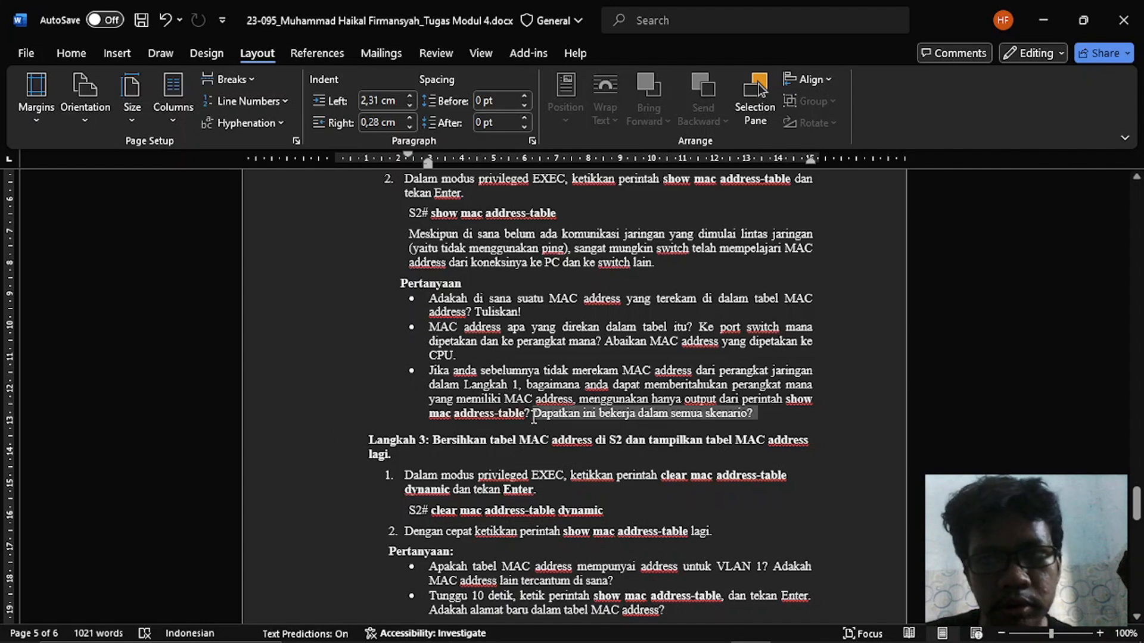
click(557, 425)
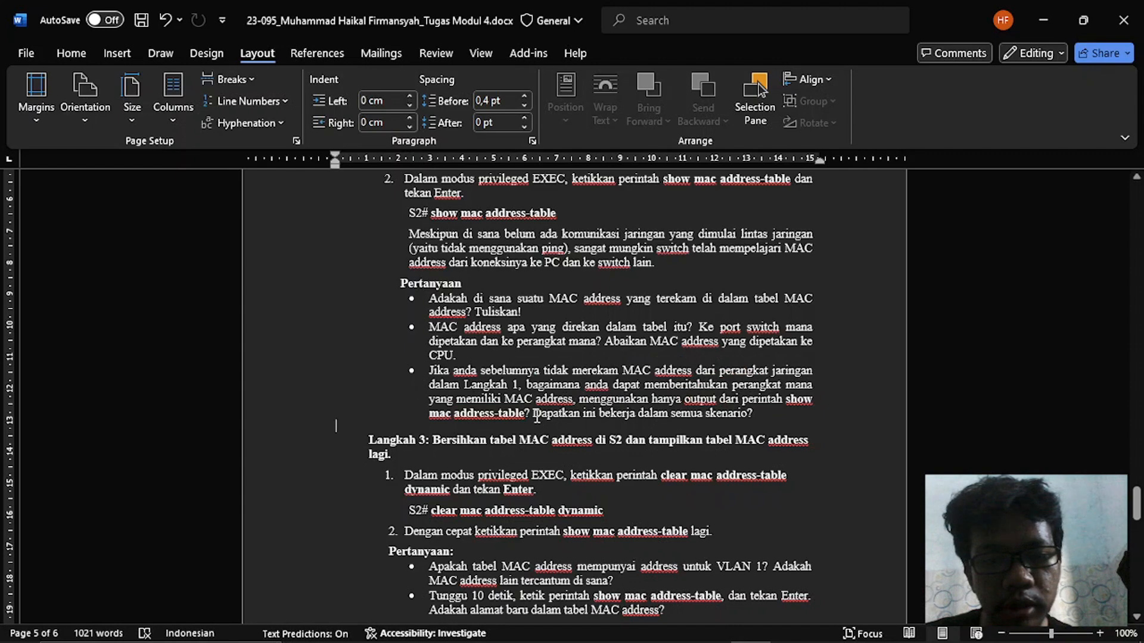
drag(533, 413, 747, 416)
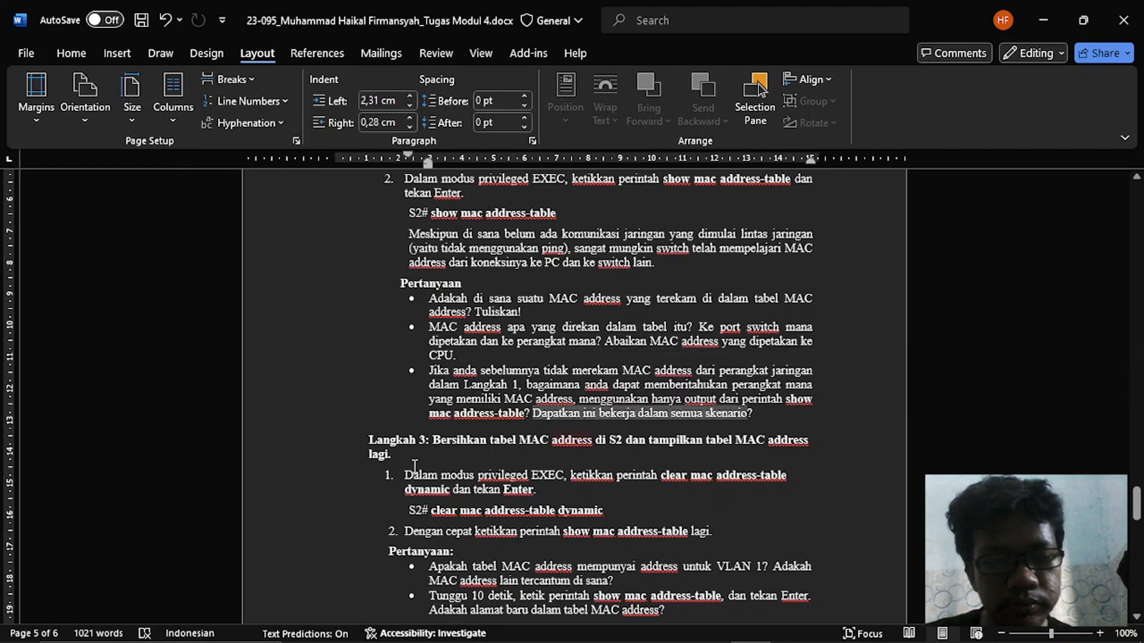
click(389, 473)
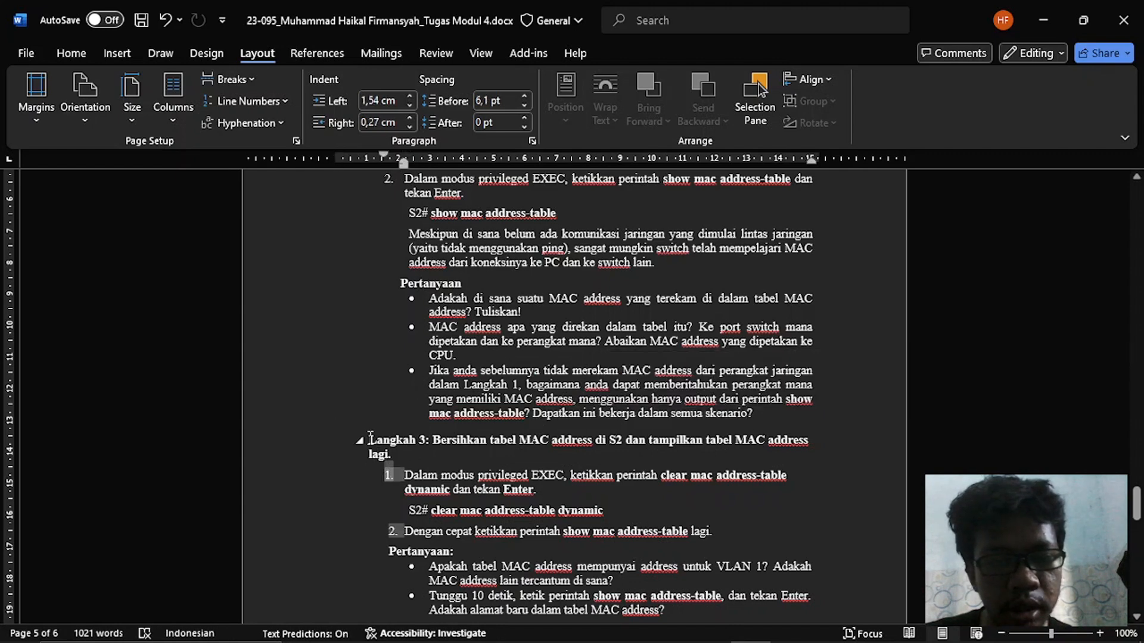
triple_click(401, 451)
click(523, 474)
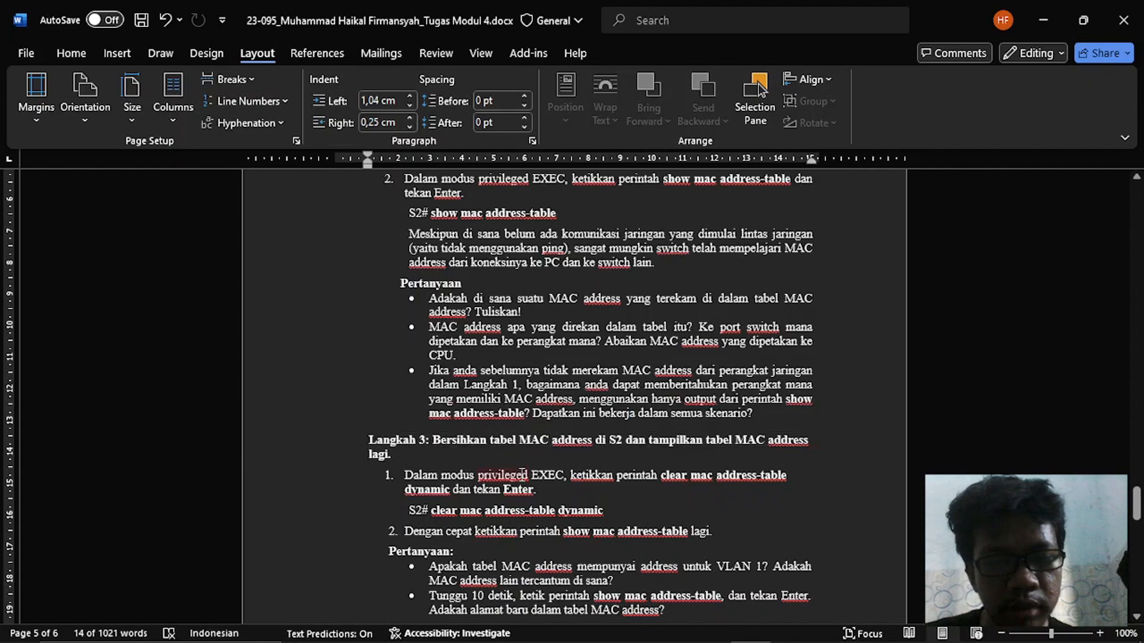
click(652, 448)
scroll(651, 448, down, 5)
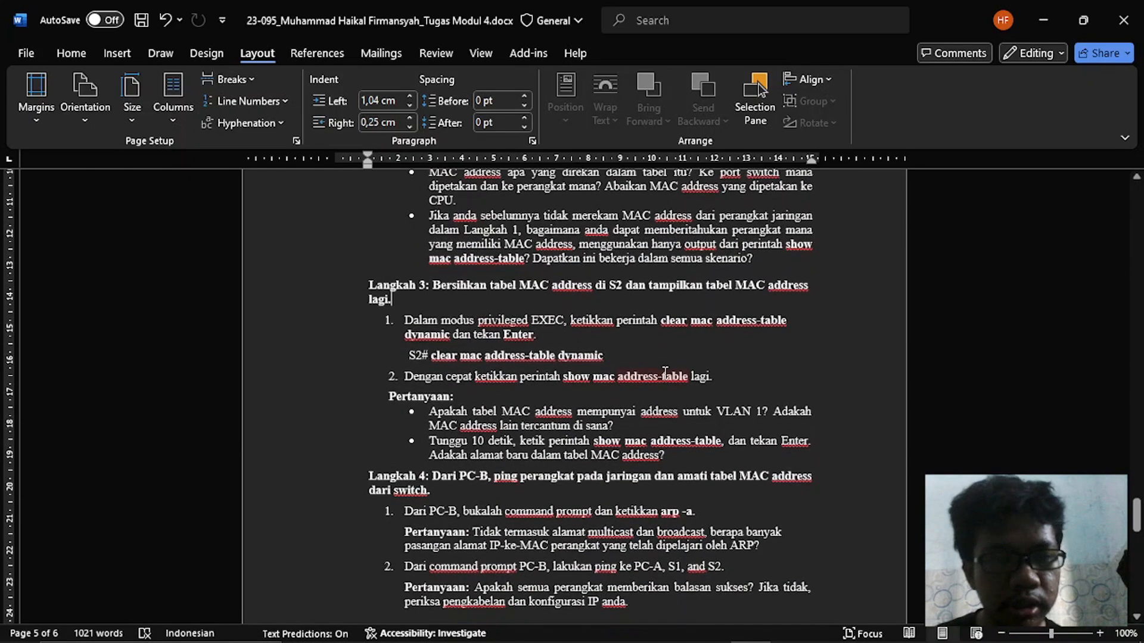
- Switch to PC-B's Terminal, enter the S2 console password, and enter privileged EXEC mode with en and the enable password
key(alt+Tab)
key(alt+Tab)
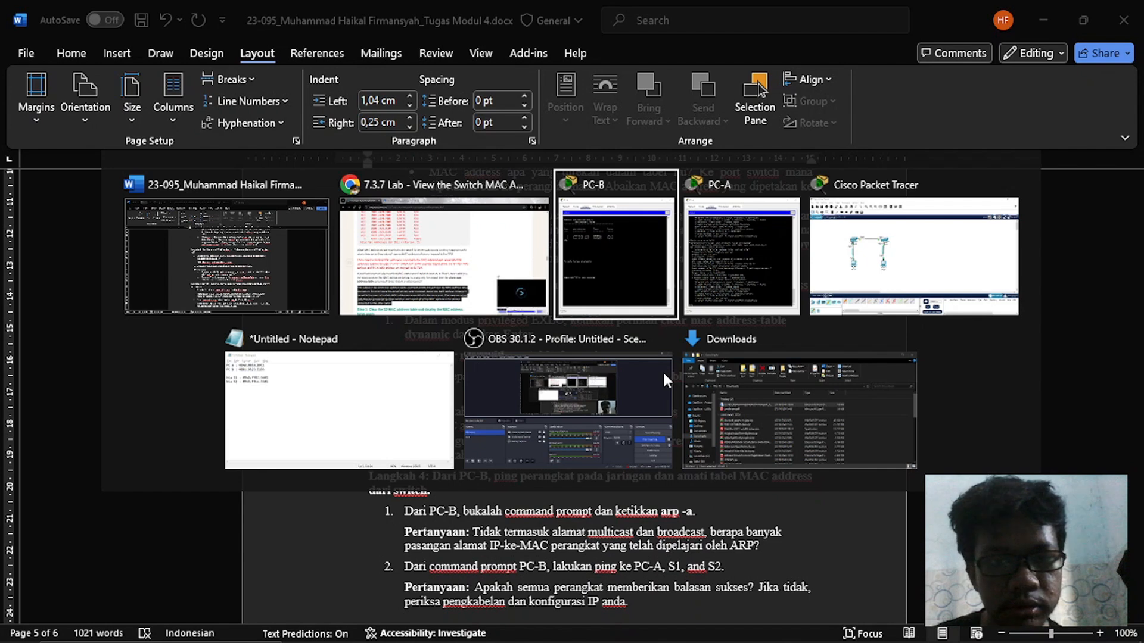
key(alt+Tab)
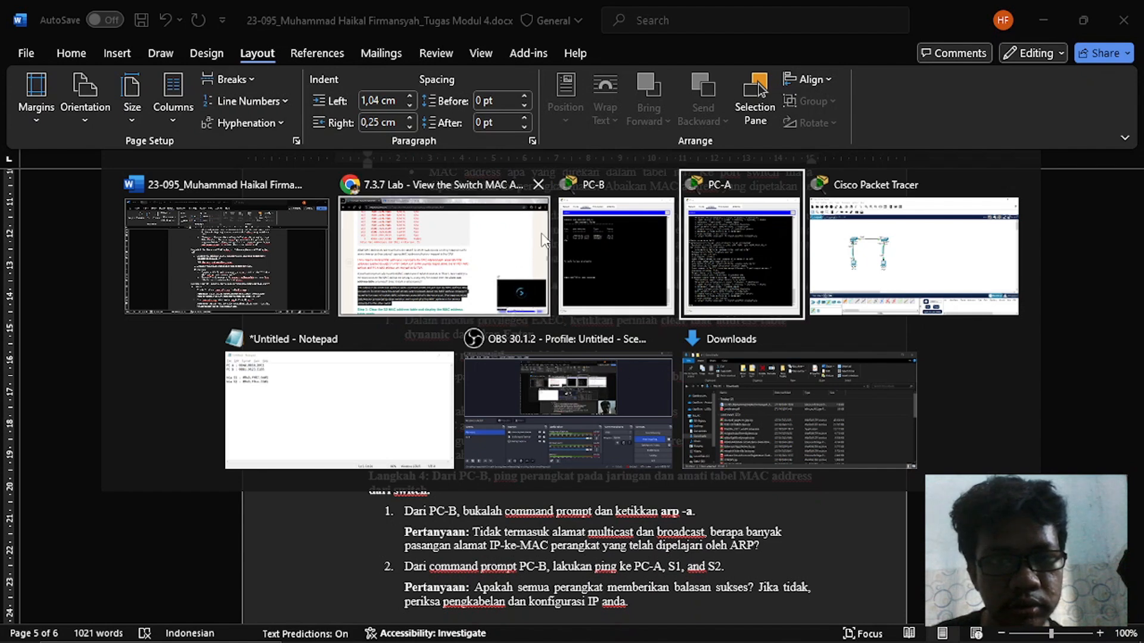
click(603, 260)
key(Return)
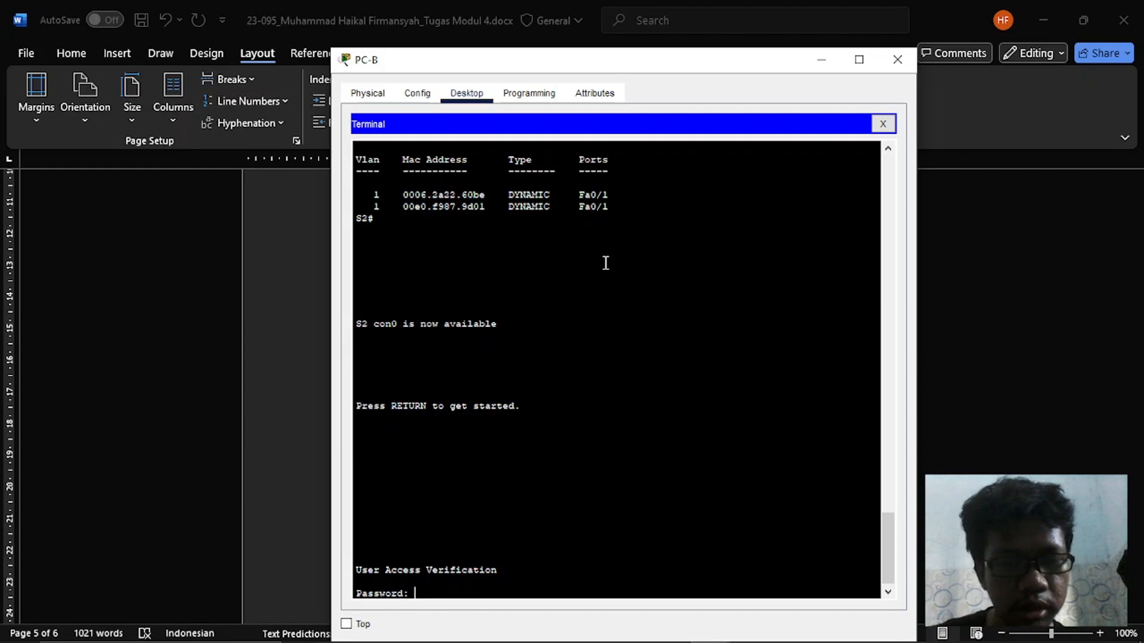
key(Return)
text(en)
key(Return)
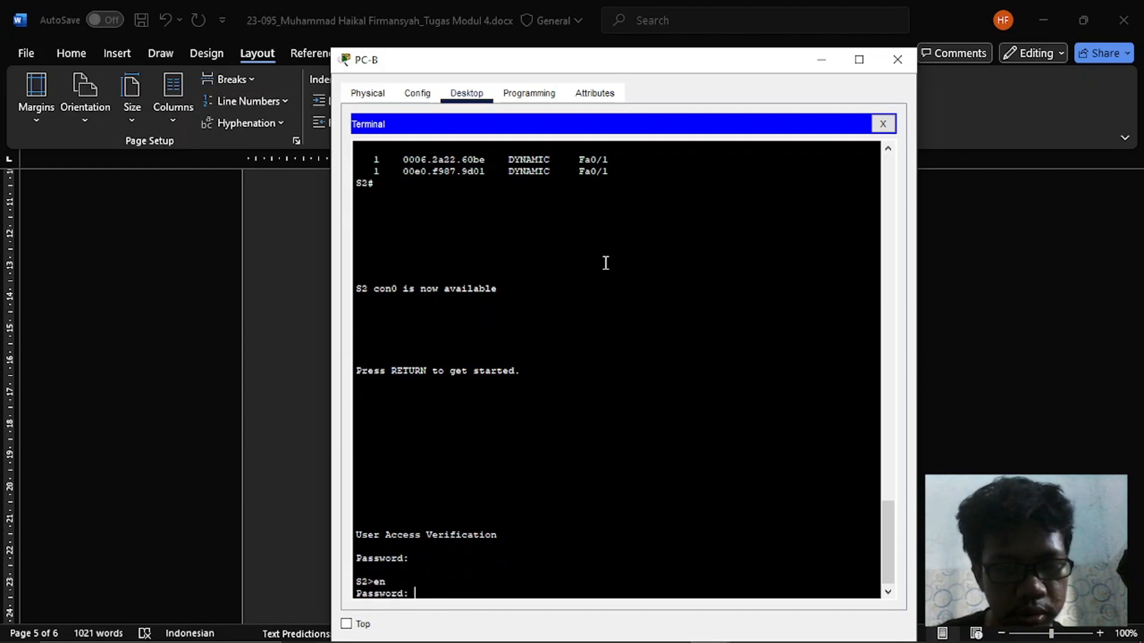
key(Return)
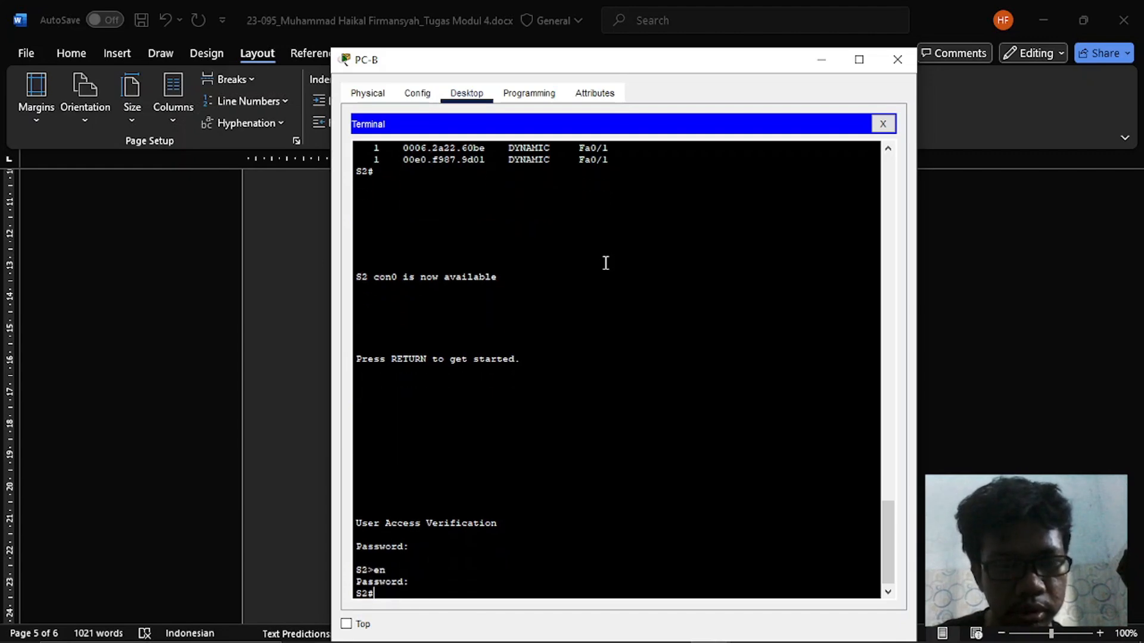
key(Return)
- Try clear mac address-table on S2, using the command help for the keyword after clear mac
text(clean)
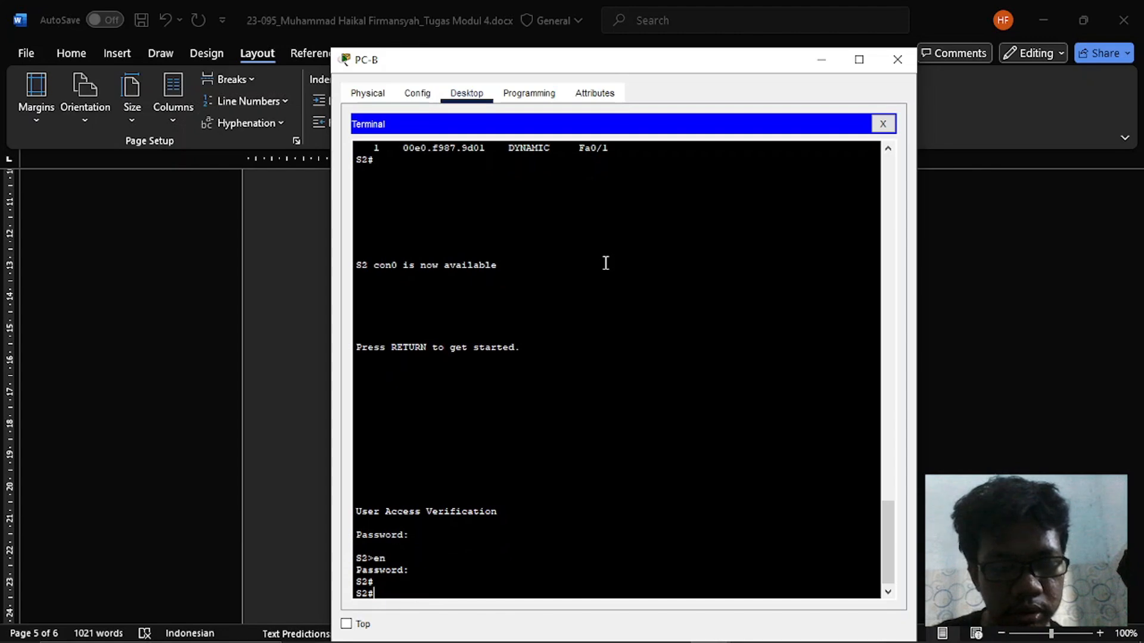
text( ma)
key(Tab)
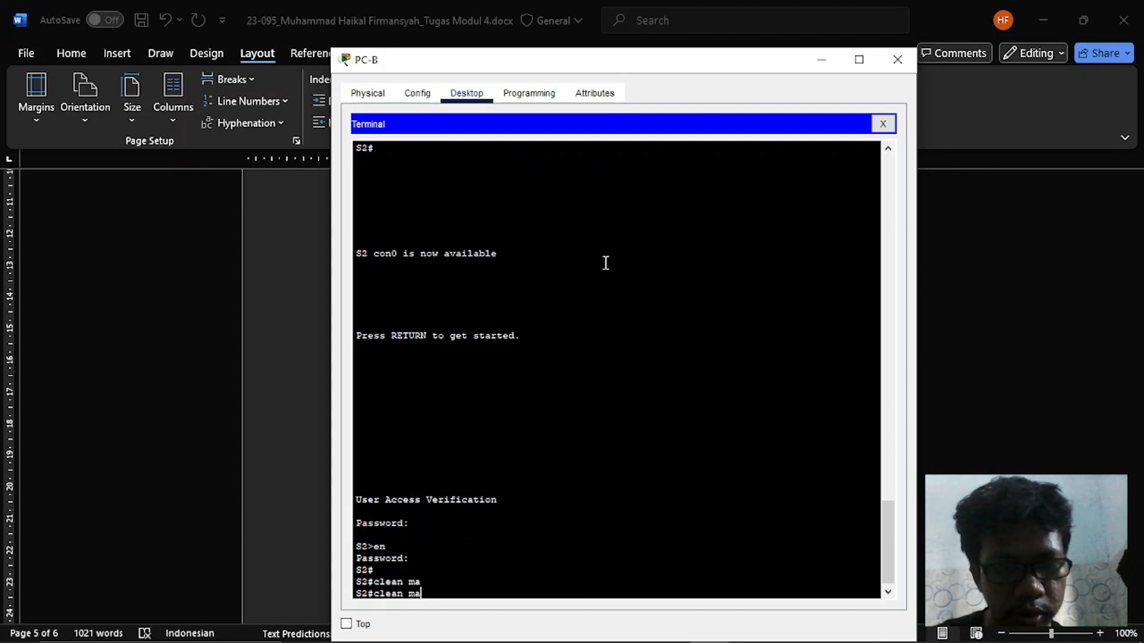
key(BackSpace)
key(BackSpace)
key(BackSpace)
text(r mac)
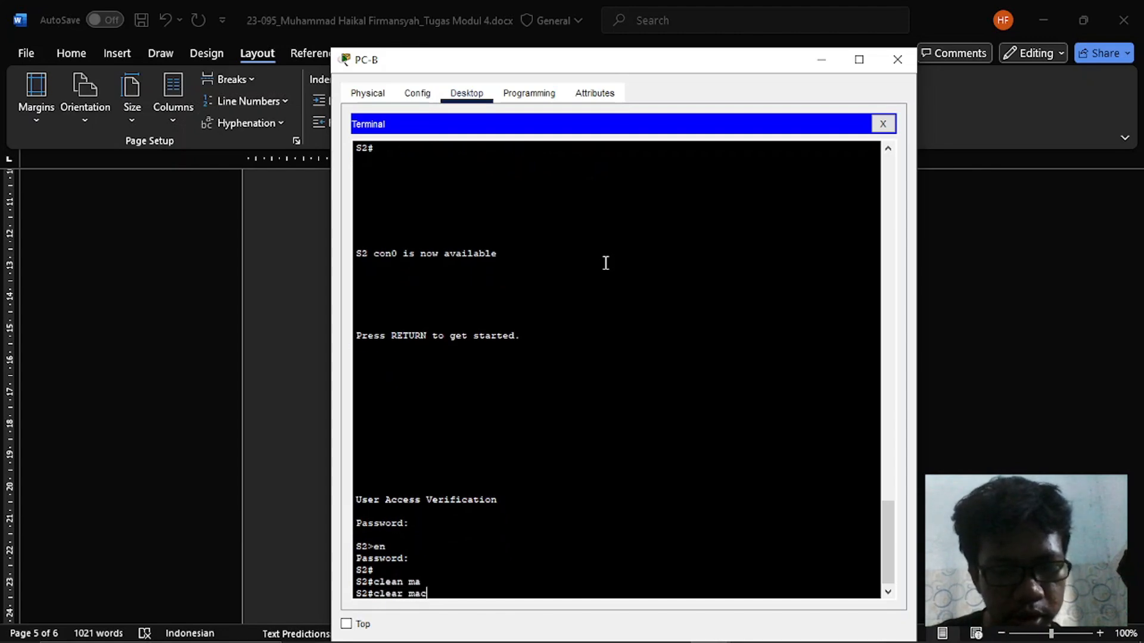
key(Tab)
text(?)
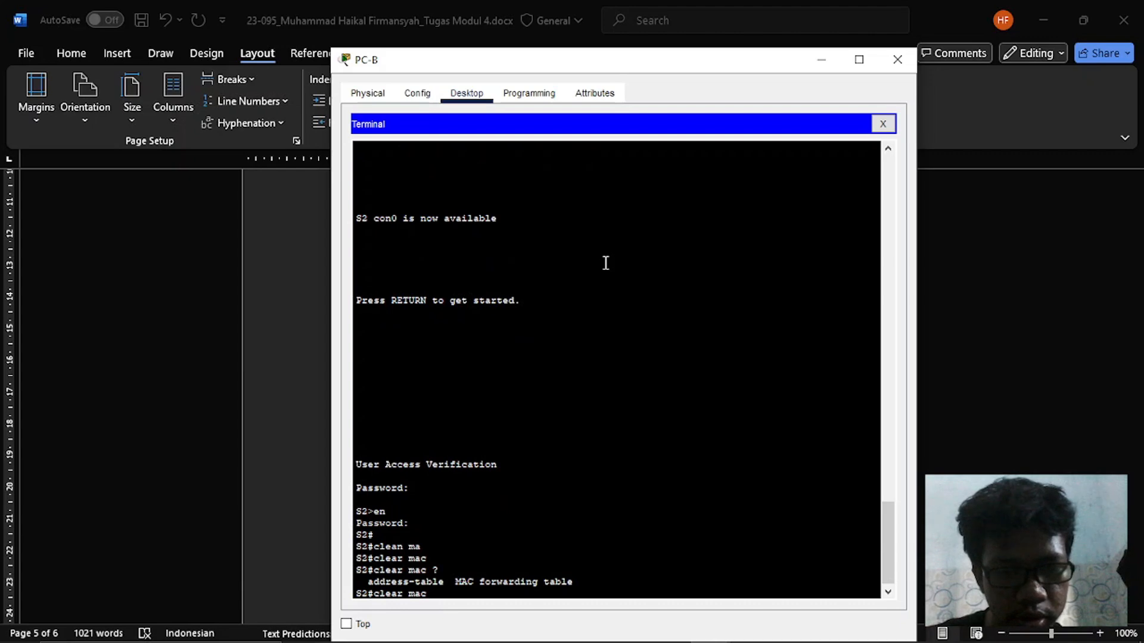
text(a)
key(Tab)
key(Return)
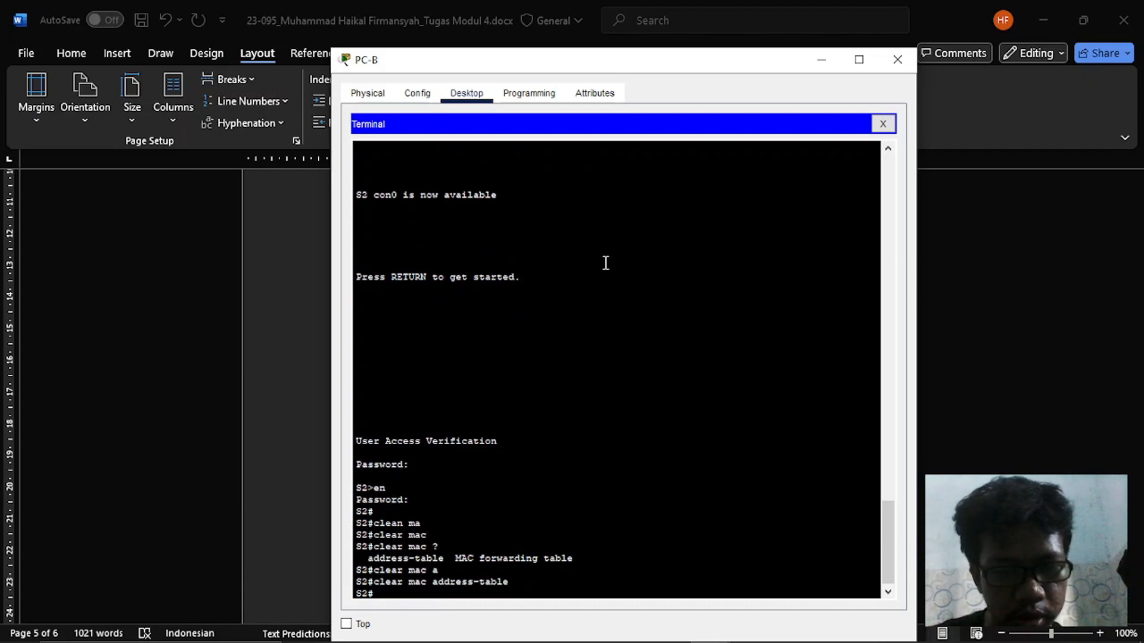
- Check the Langkah 3 command in Word and run clear mac address-table dynamic on S2 in PC-B's Terminal
key(alt+Tab)
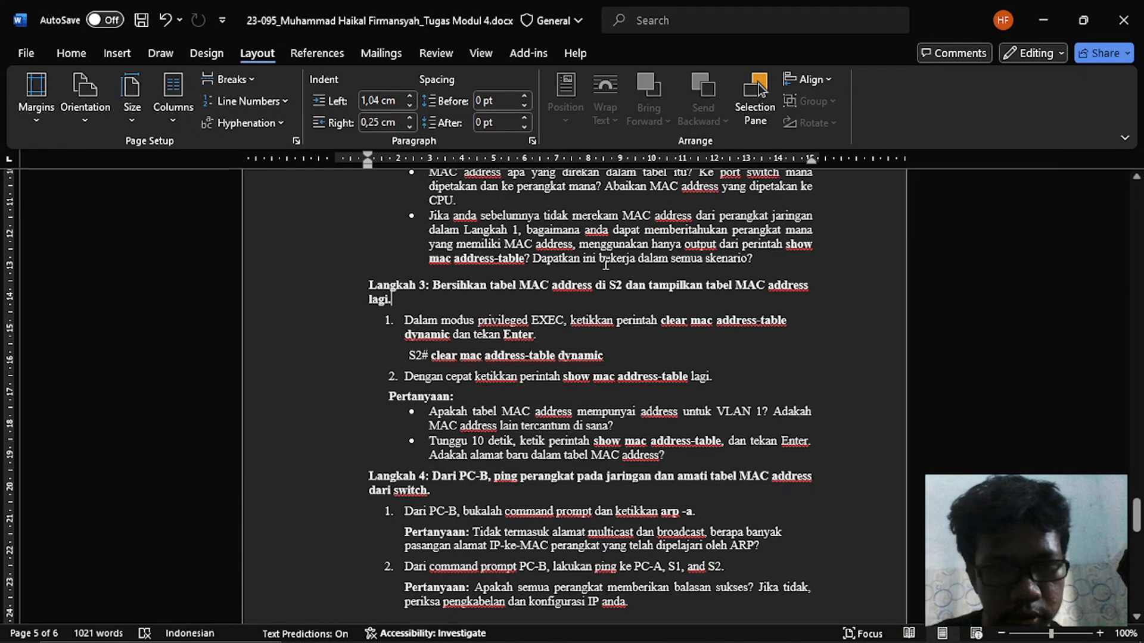
key(alt+Tab)
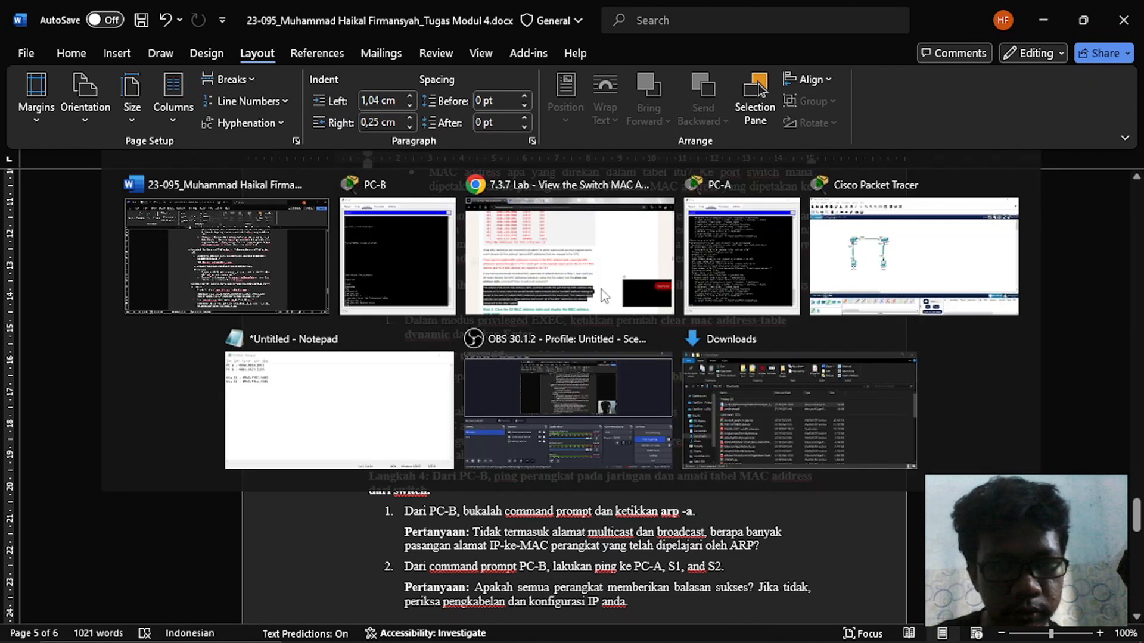
key(Up)
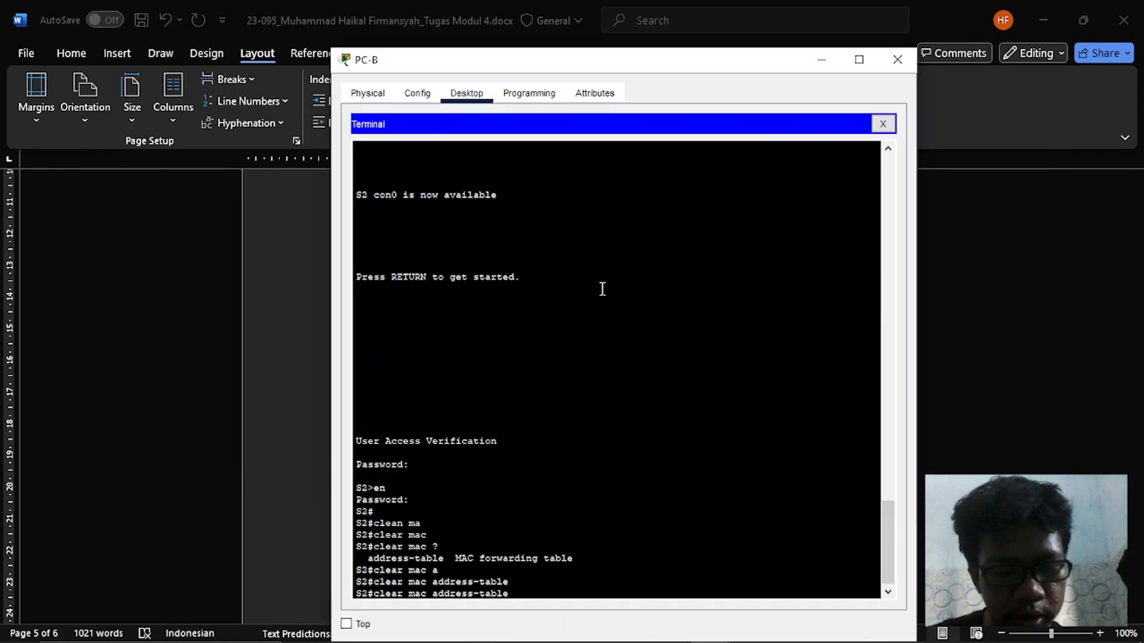
text(dy)
key(Tab)
key(Return)
key(alt+Tab)
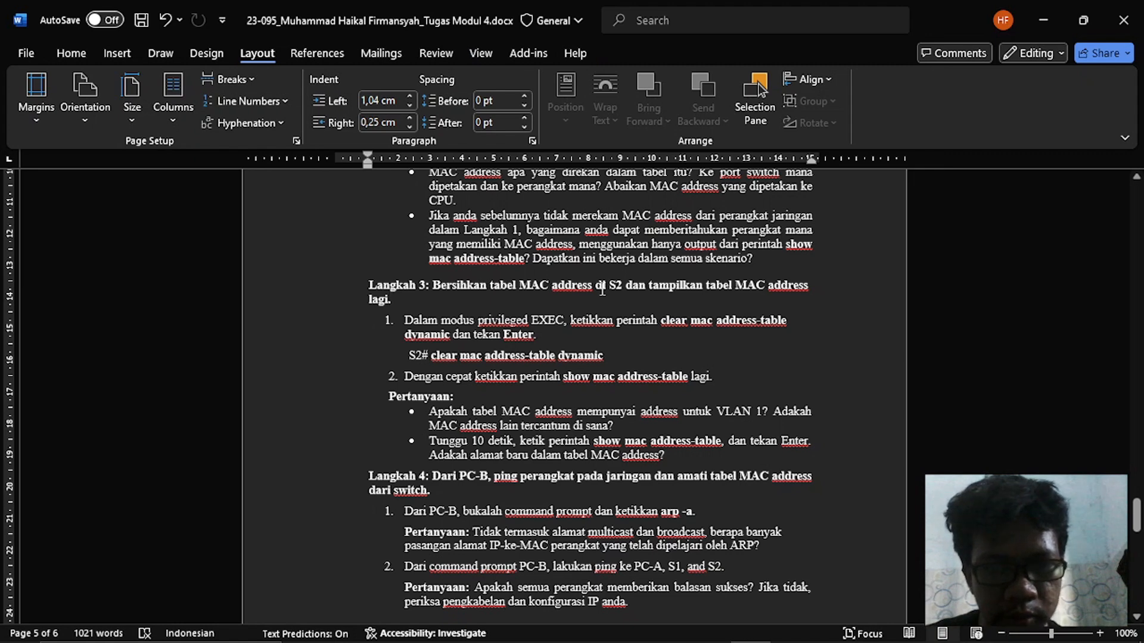
key(alt+Tab)
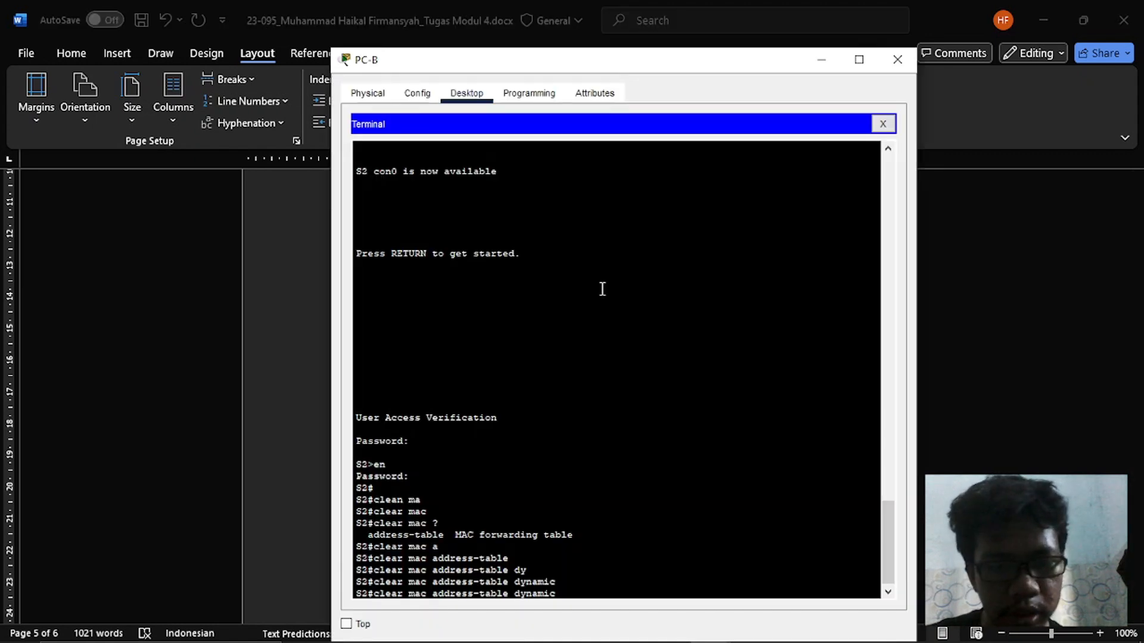
key(Return)
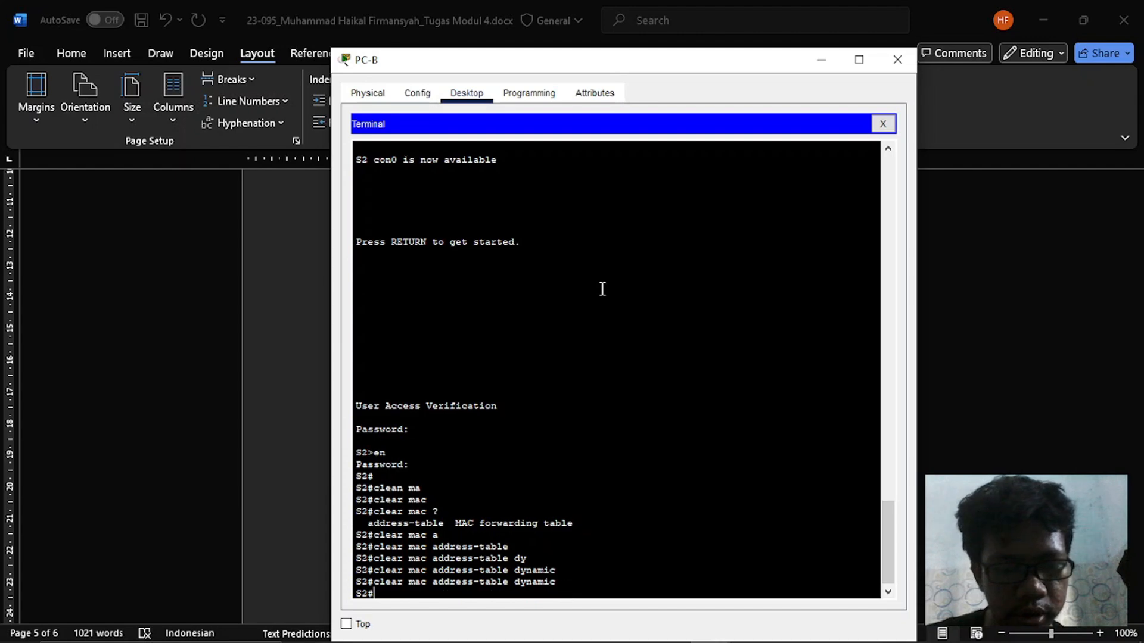
- Run show mac address-table on S2 and compare its output with the Langkah 3 questions in Word
text(sh mac add)
key(Tab)
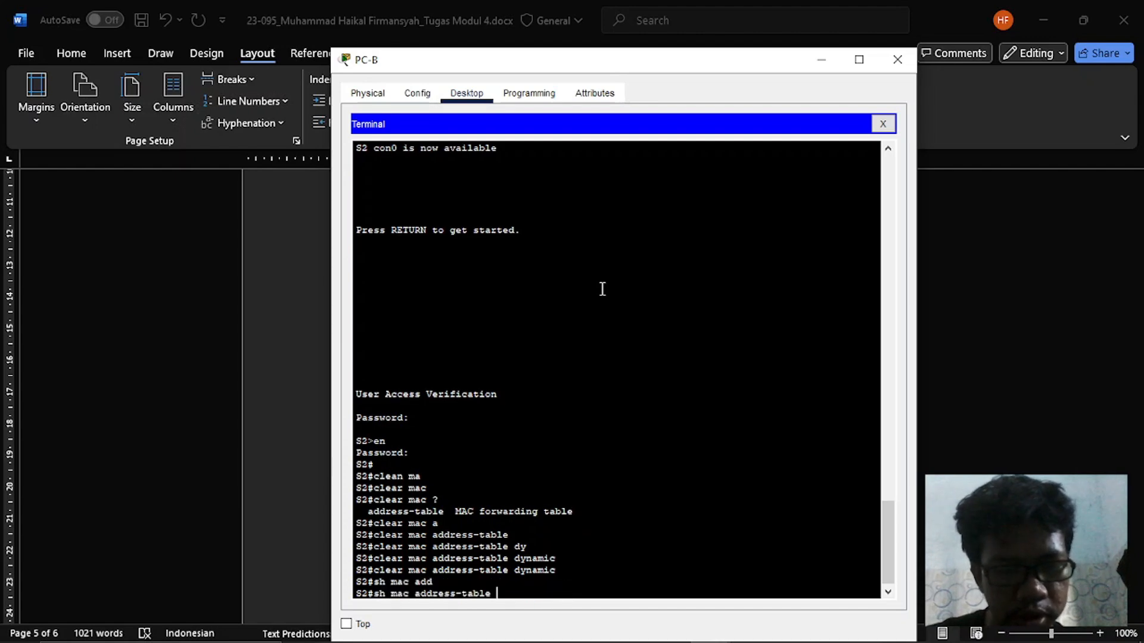
key(Return)
key(alt+Tab)
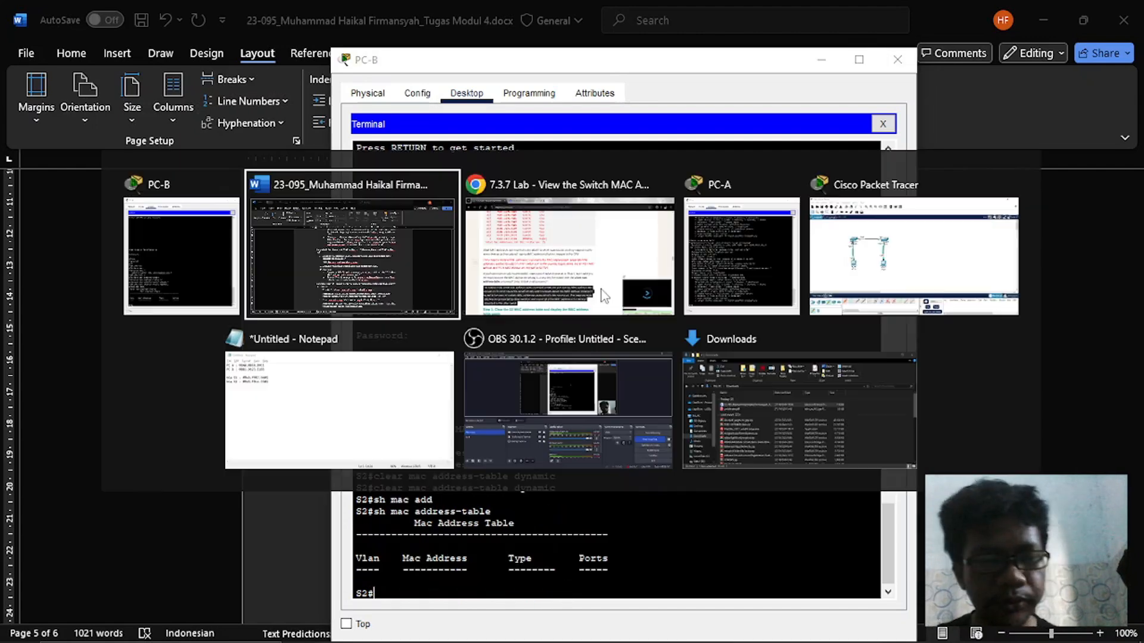
key(alt+Tab)
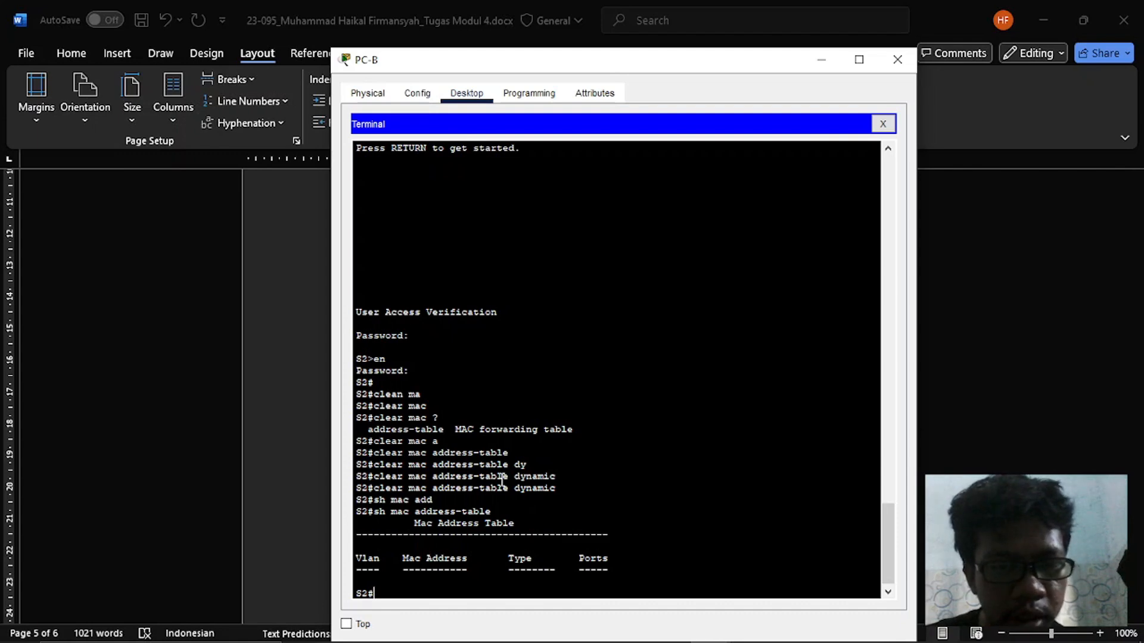
key(alt+Tab)
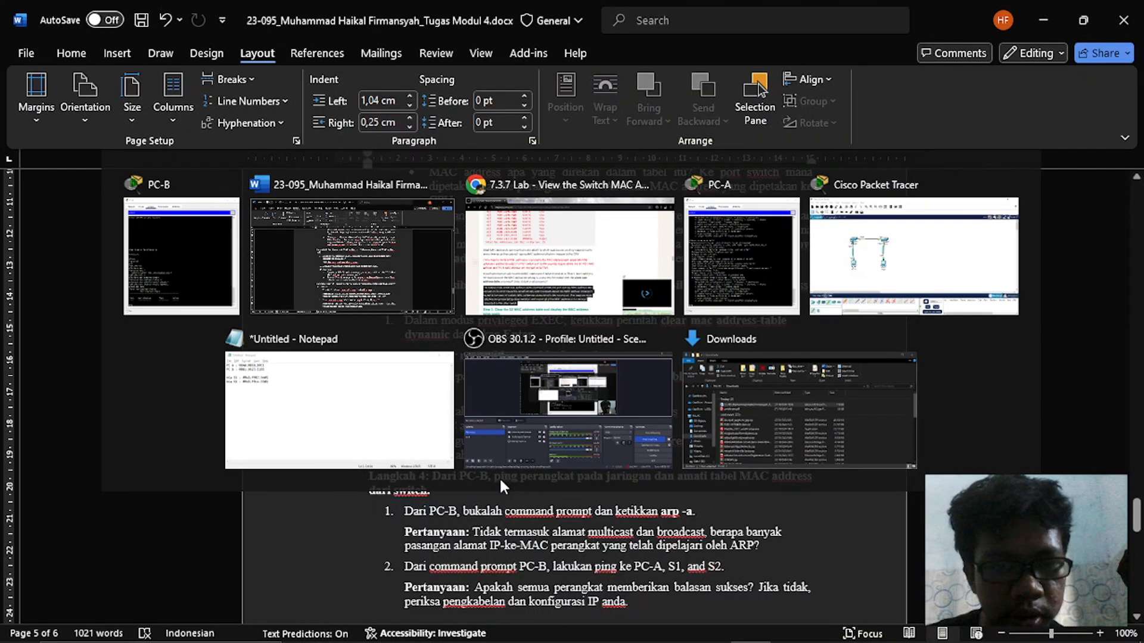
scroll(501, 479, down, 1)
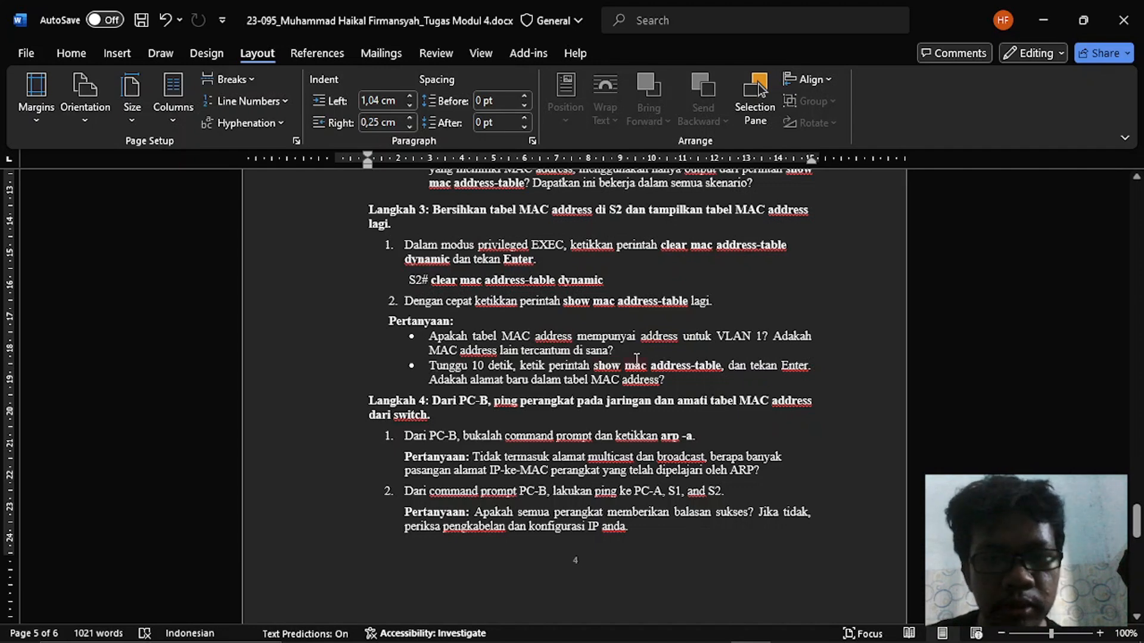
- Run show mac address-table again on S2 in PC-B's Terminal and inspect the listed VLAN, MAC address, type and port
key(alt+Tab)
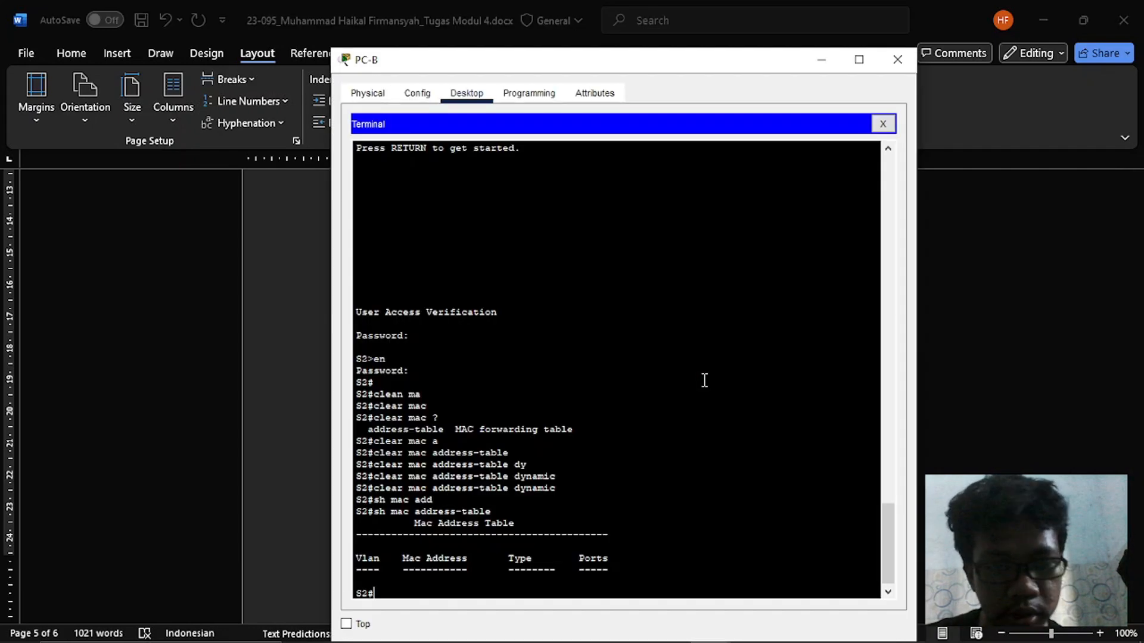
key(Up)
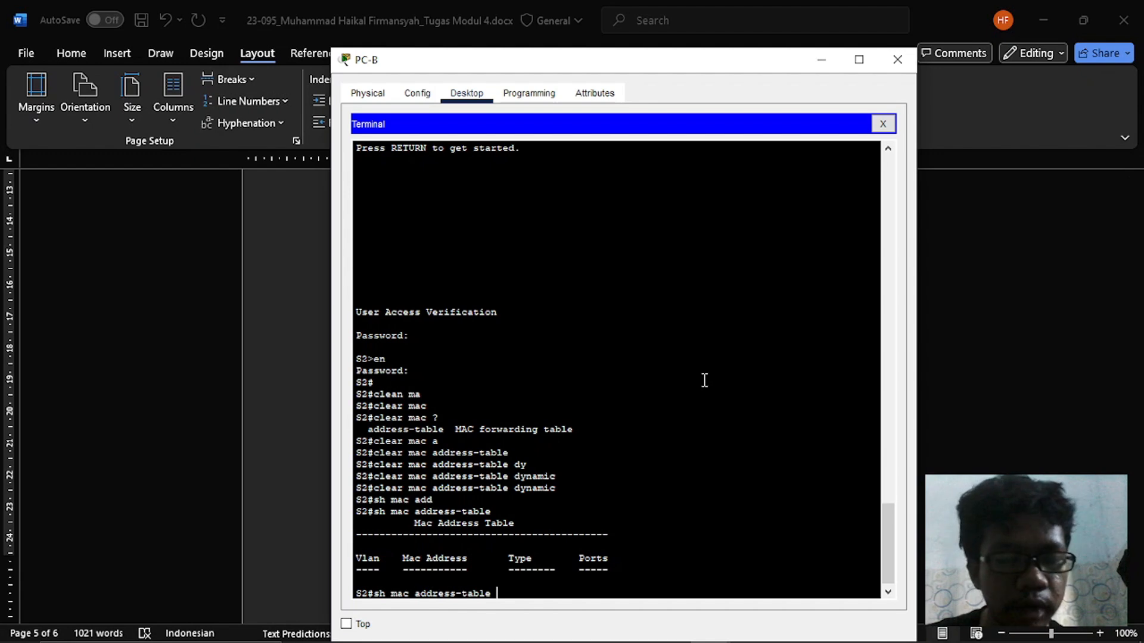
key(Return)
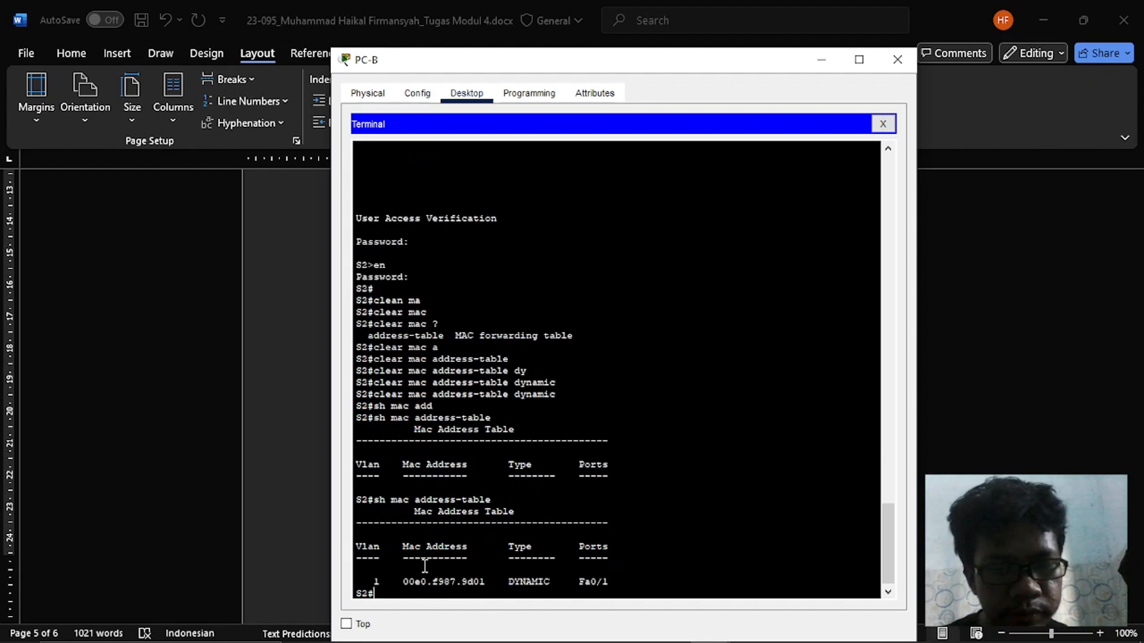
drag(402, 581, 483, 580)
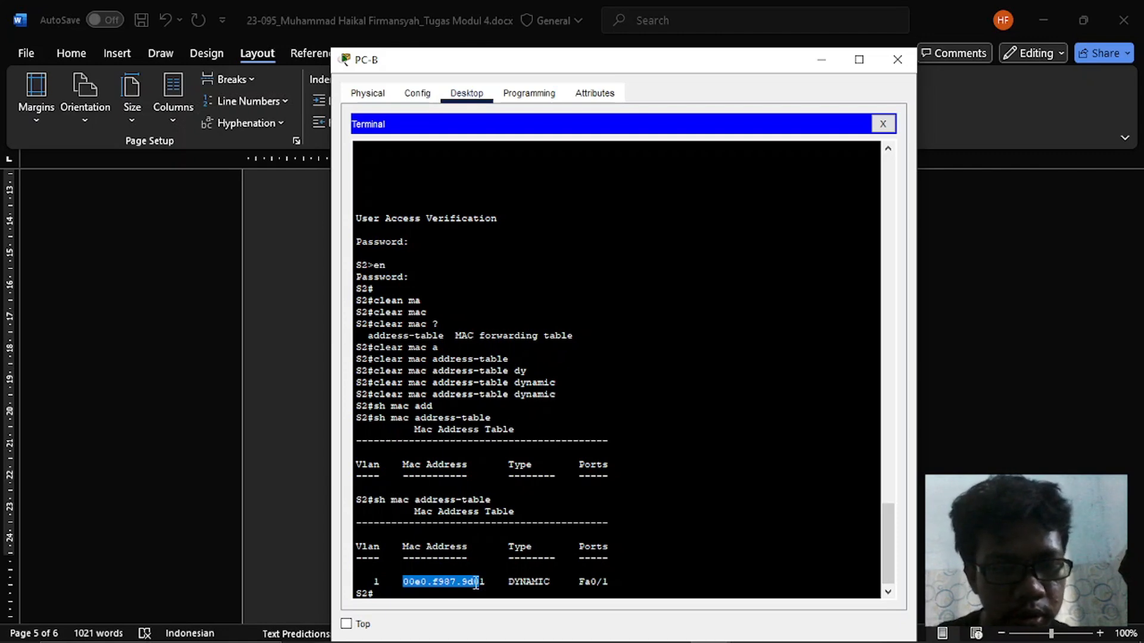
click(439, 582)
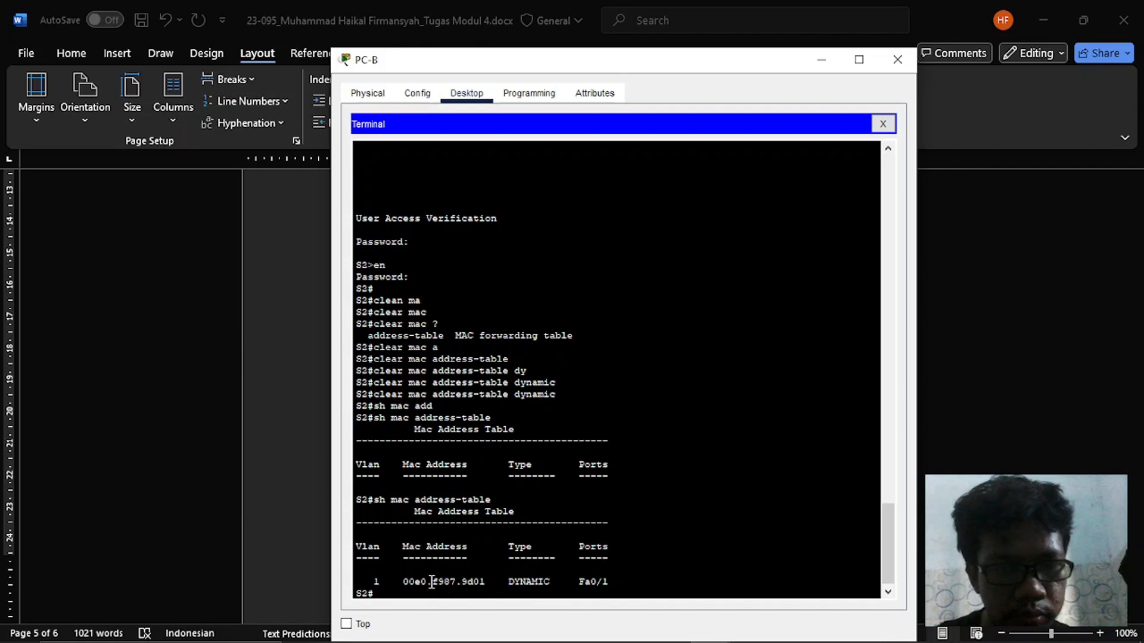
drag(360, 580, 617, 583)
- Switch to Word and read the Langkah 4 instructions on running arp -a and pinging PC-A, S1 and S2 from PC-B
key(alt+Tab)
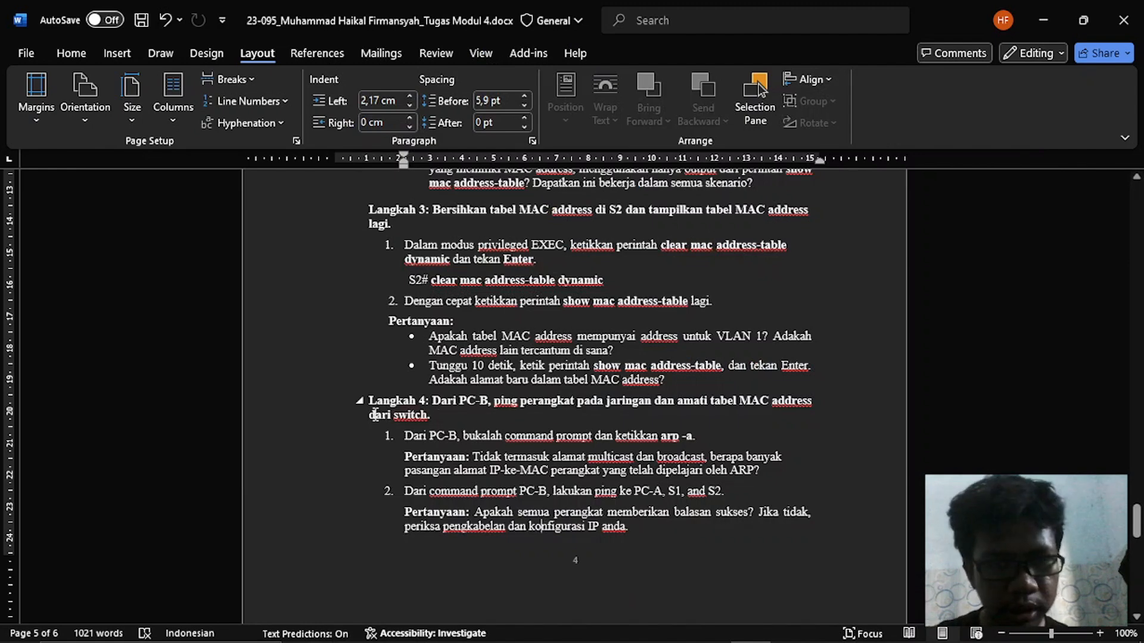
scroll(375, 414, down, 2)
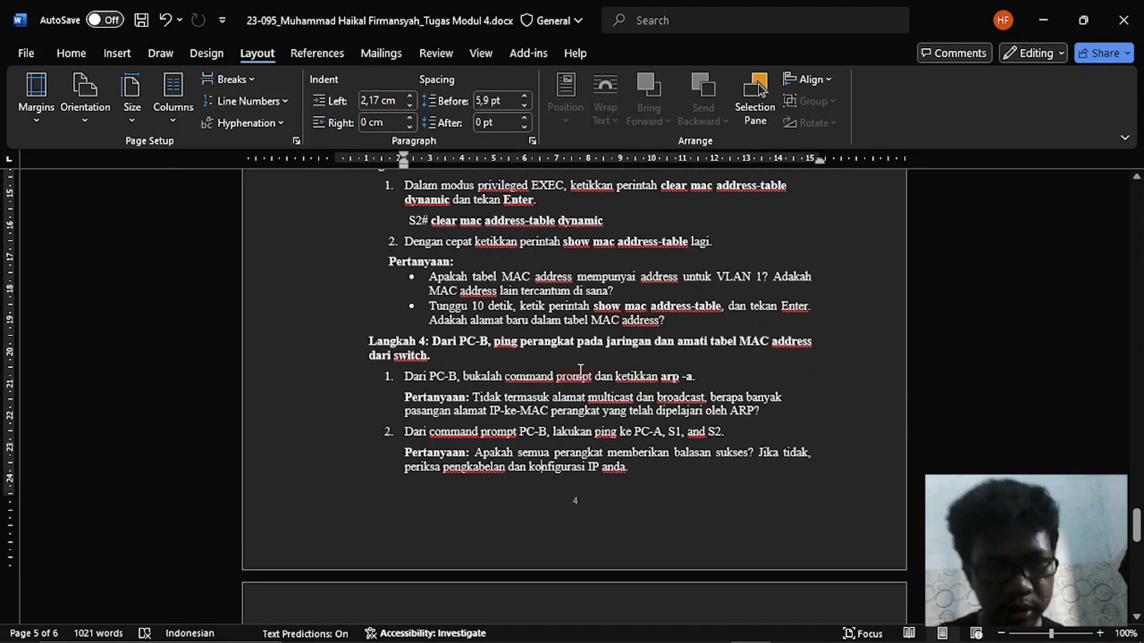
- Close PC-B's Terminal, open its Command Prompt and ping 192.168.1.11
key(alt+Tab)
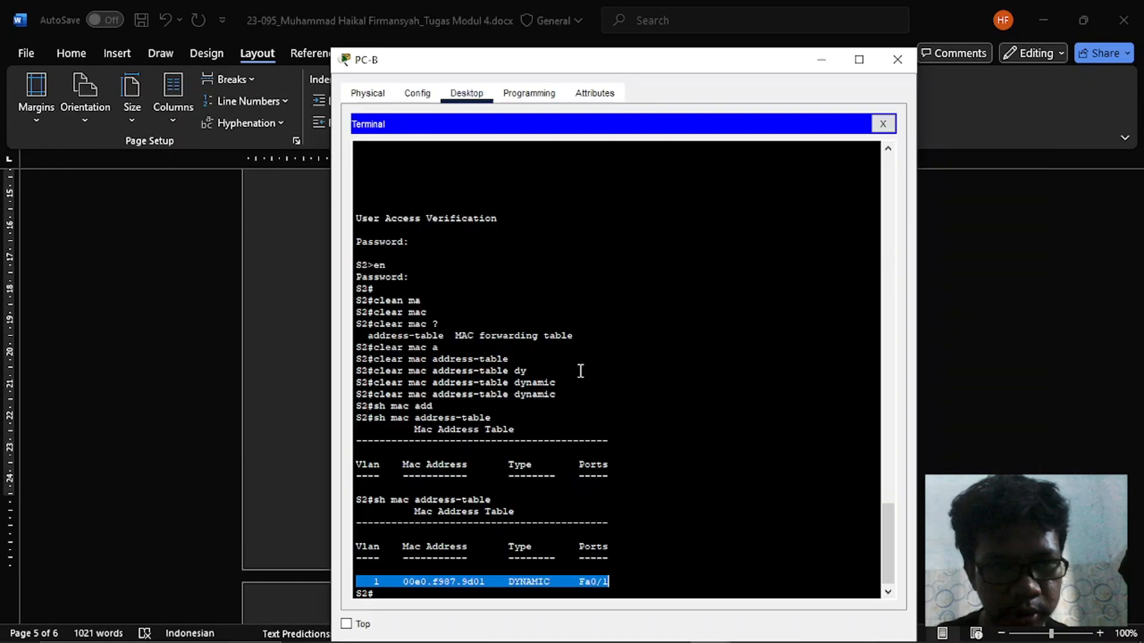
click(883, 125)
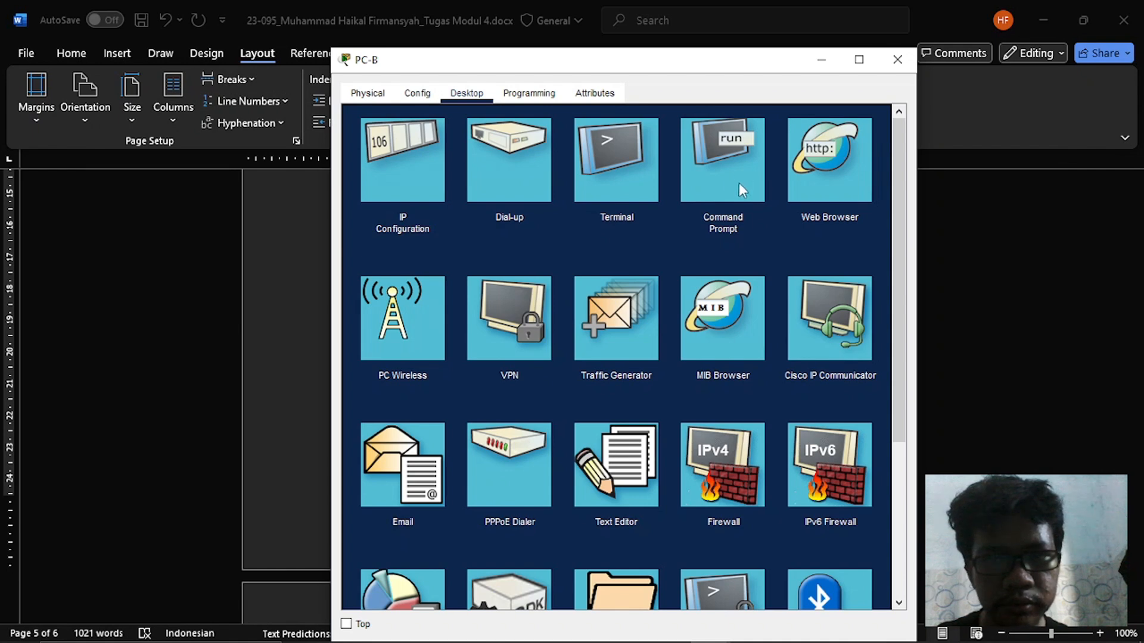
click(704, 184)
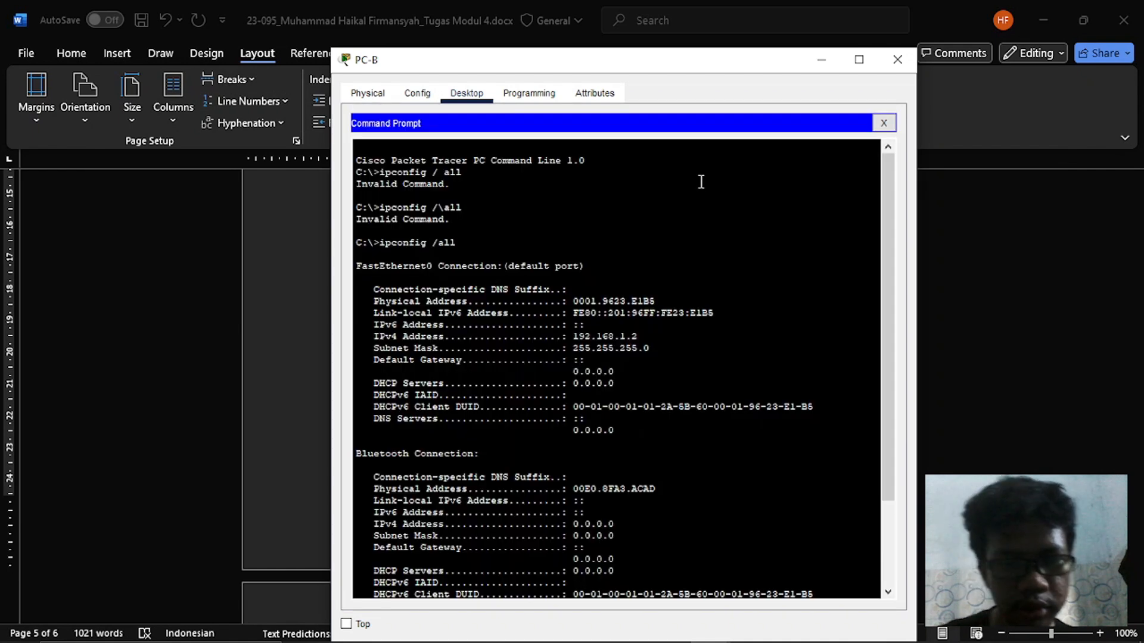
key(Return)
key(Return)
key(Return)
key(Return)
text(ping 192)
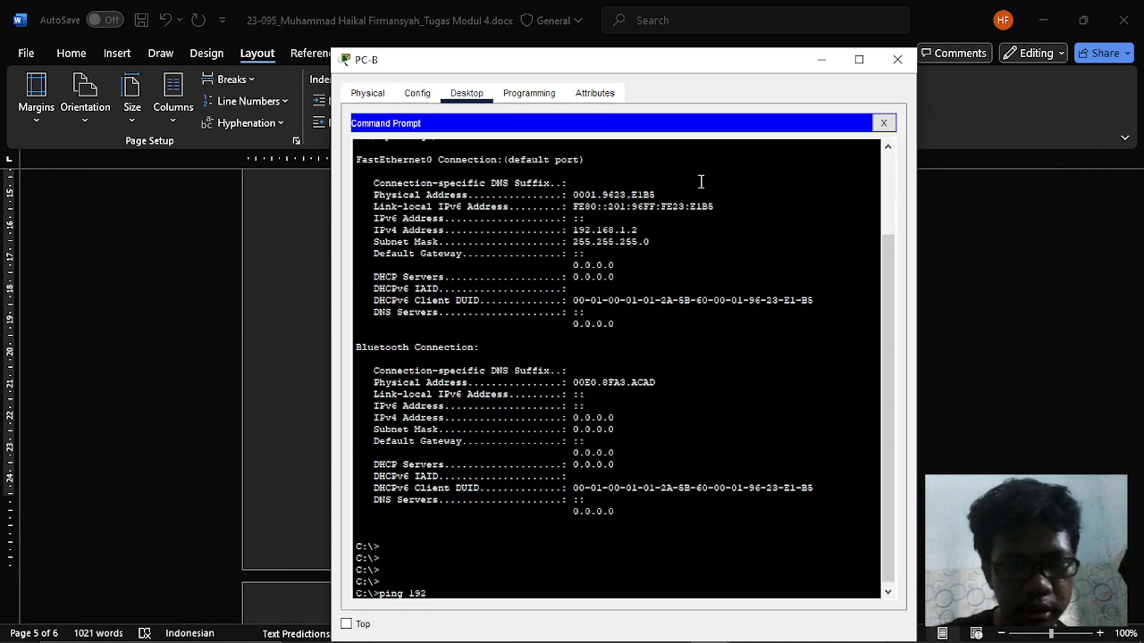
text(.168.1)
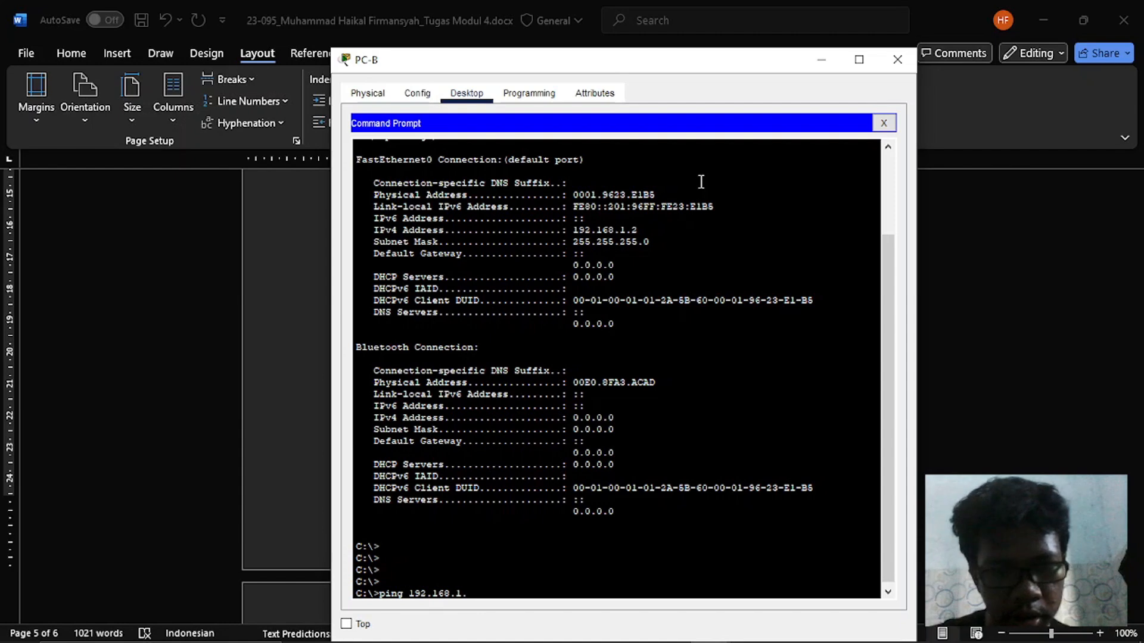
text(.11)
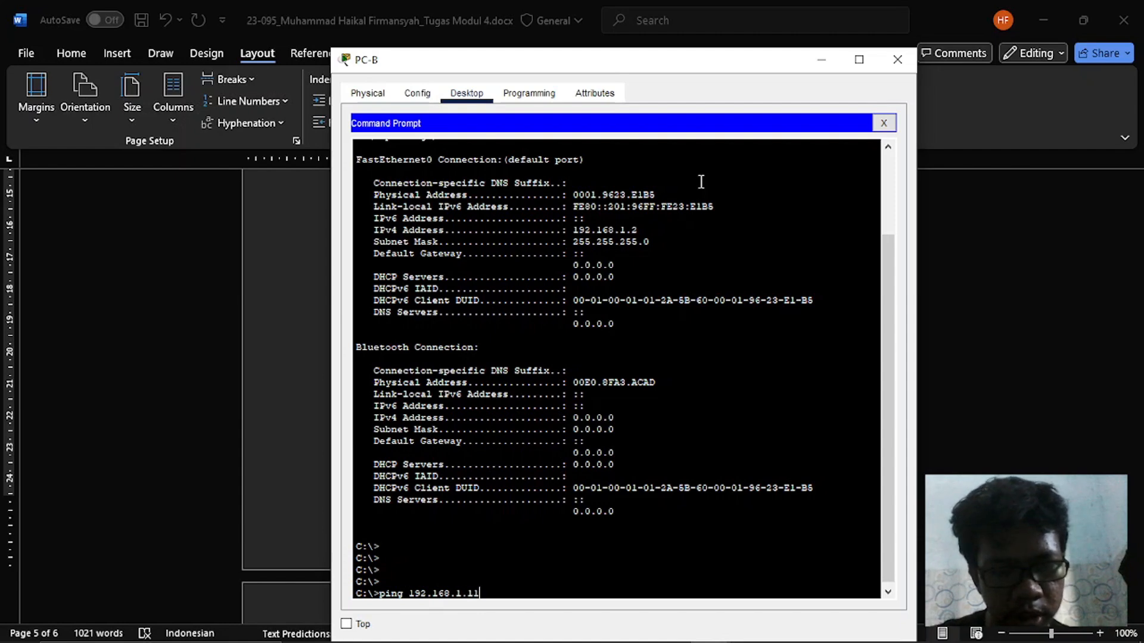
key(Return)
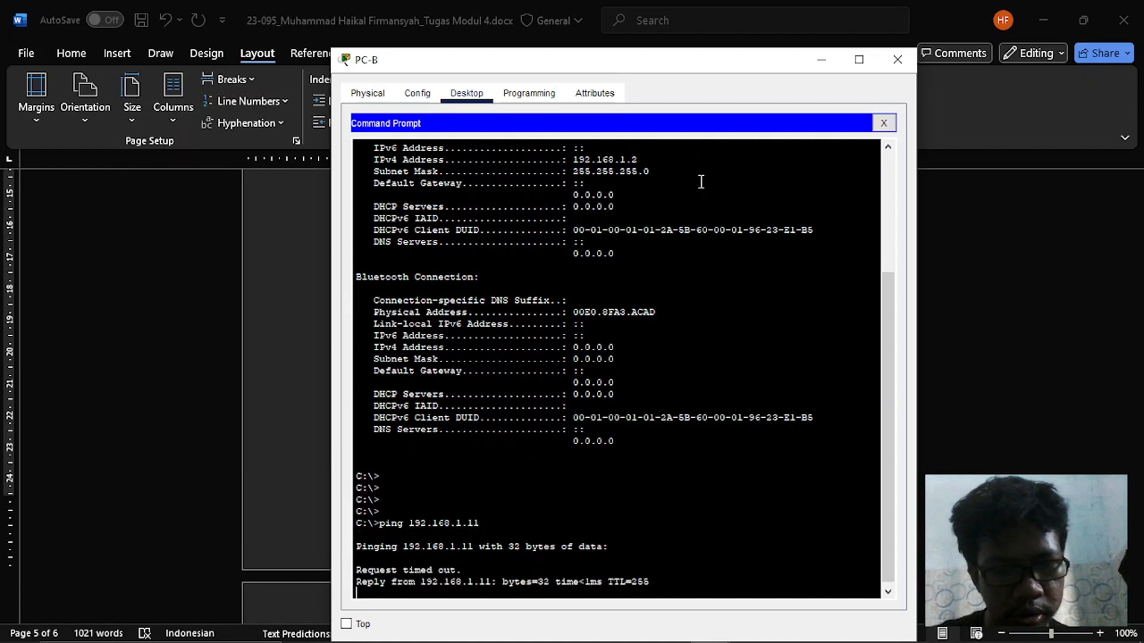
- Ping 192.168.1.12 from PC-B's Command Prompt
key(Up)
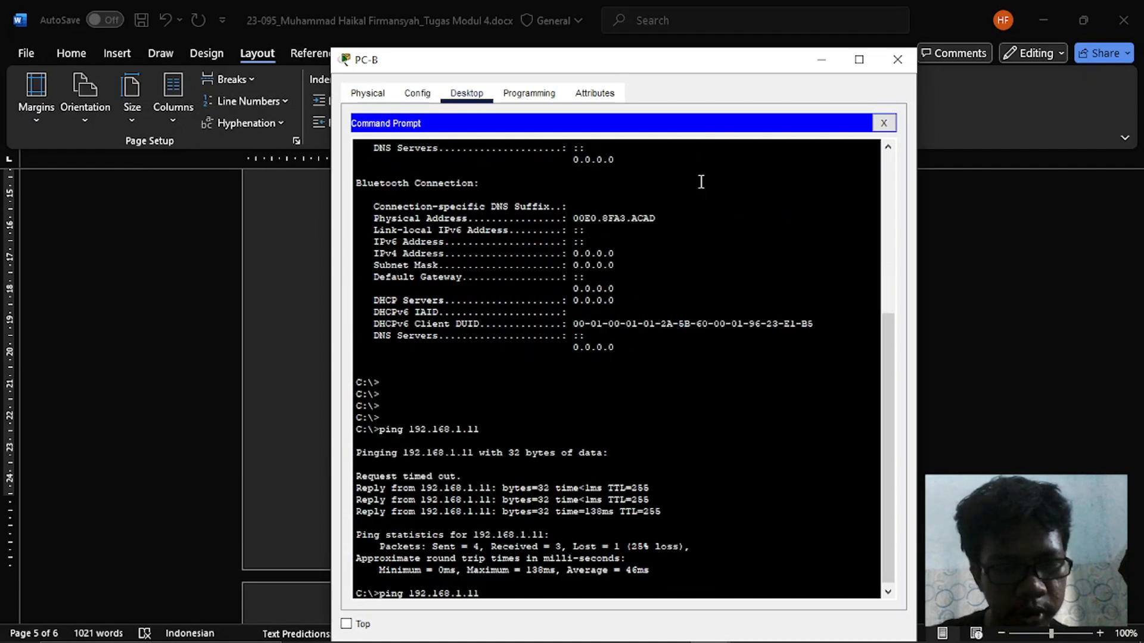
key(BackSpace)
text(2)
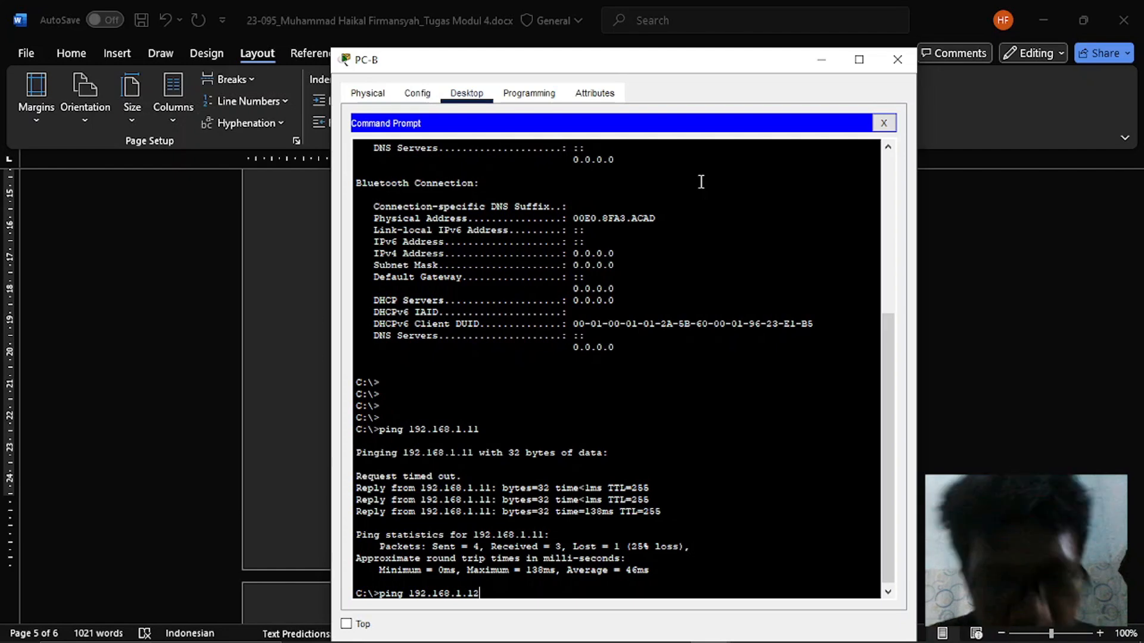
key(Return)
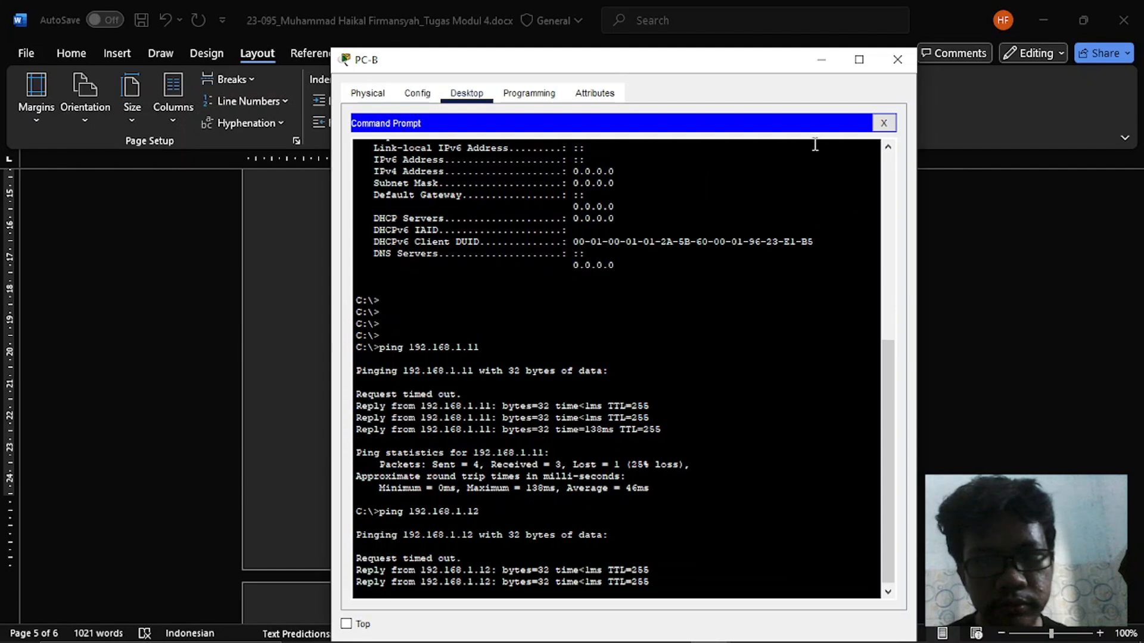
- Return to PC-B's Terminal, then switch to Word and reread the Langkah 4 instructions on arp -a and the pings
click(885, 125)
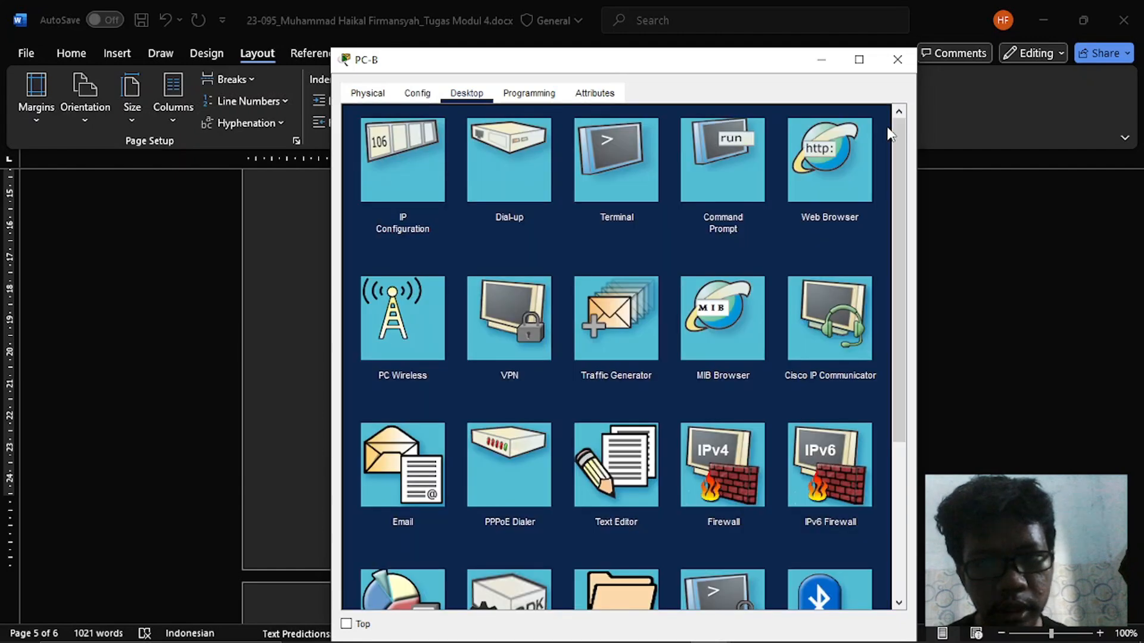
click(640, 173)
click(840, 280)
key(alt+Tab)
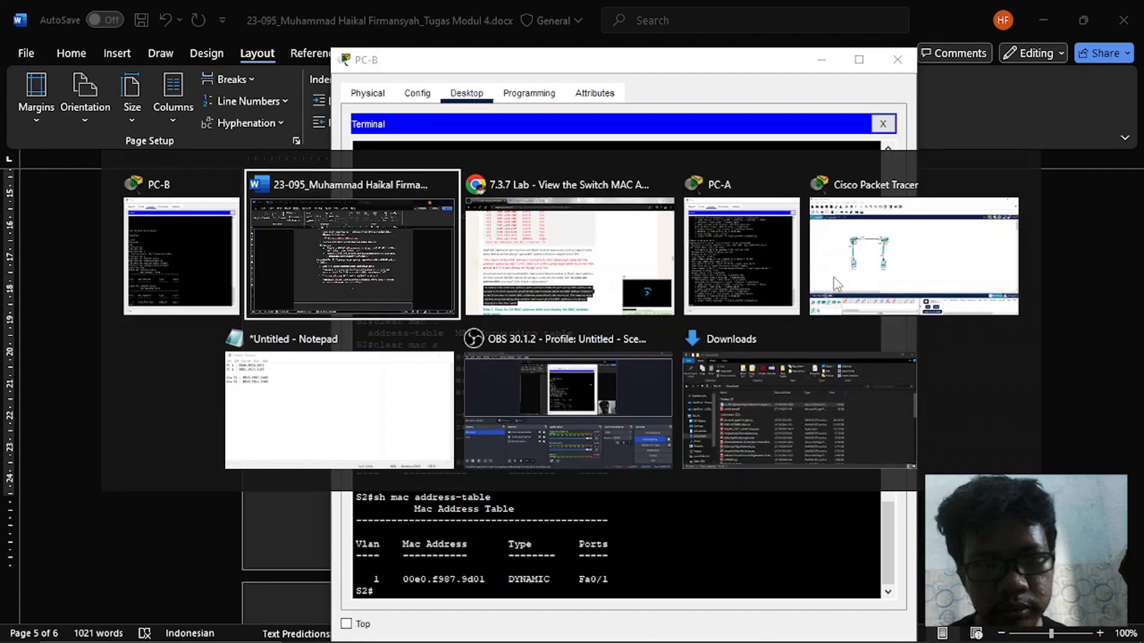
click(365, 260)
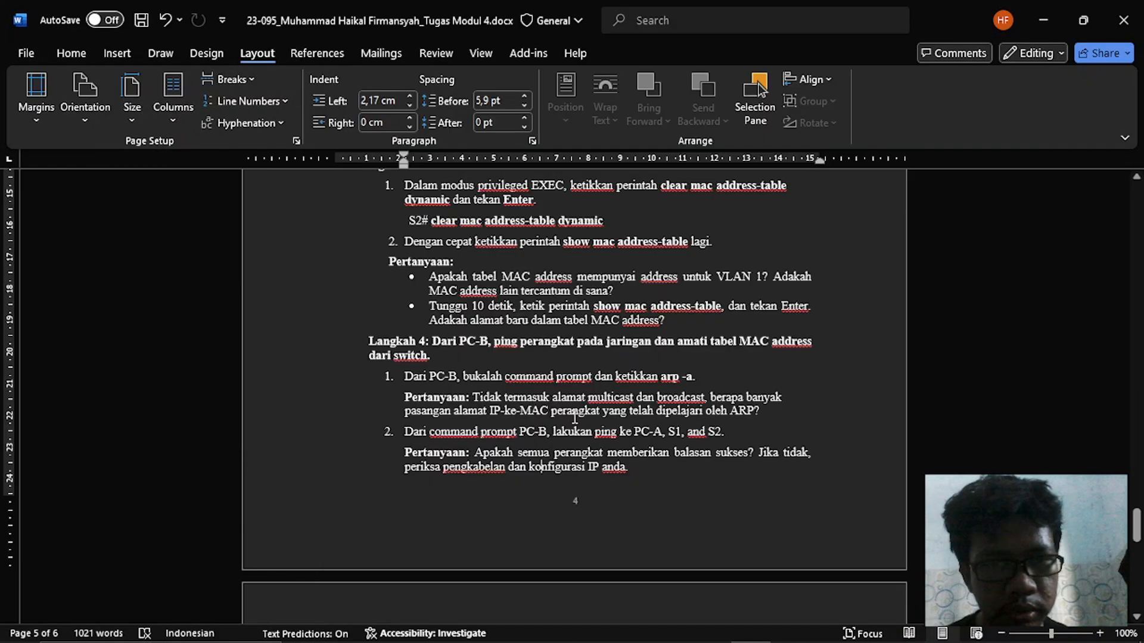
scroll(575, 417, down, 1)
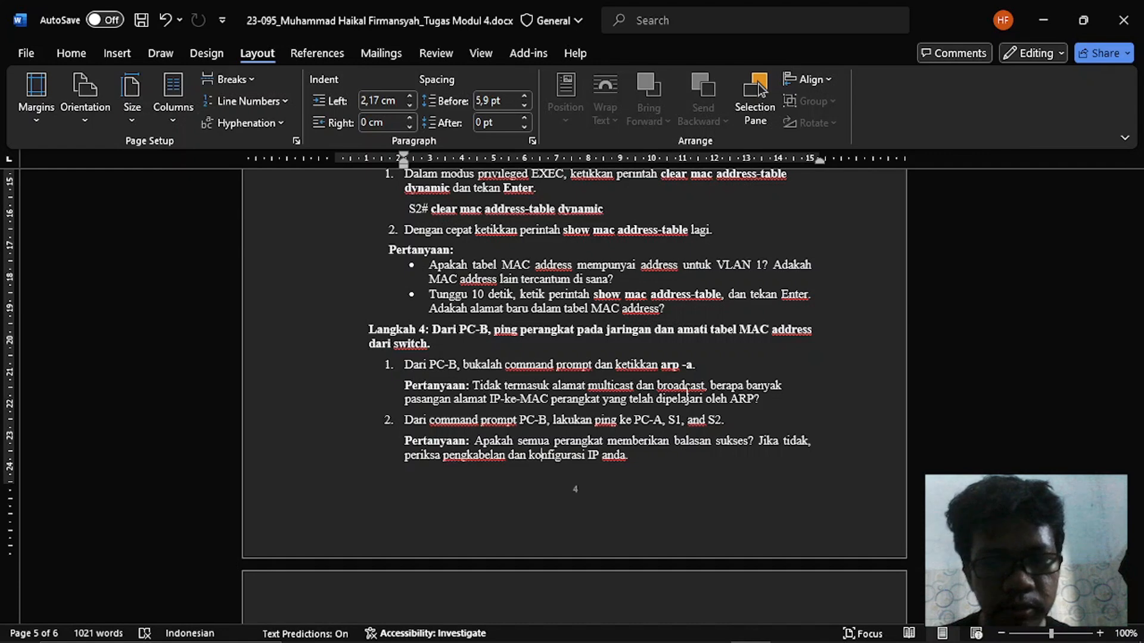
- Switch back to PC-B, replace the Terminal with the Command Prompt and run arp -a
key(alt+Tab)
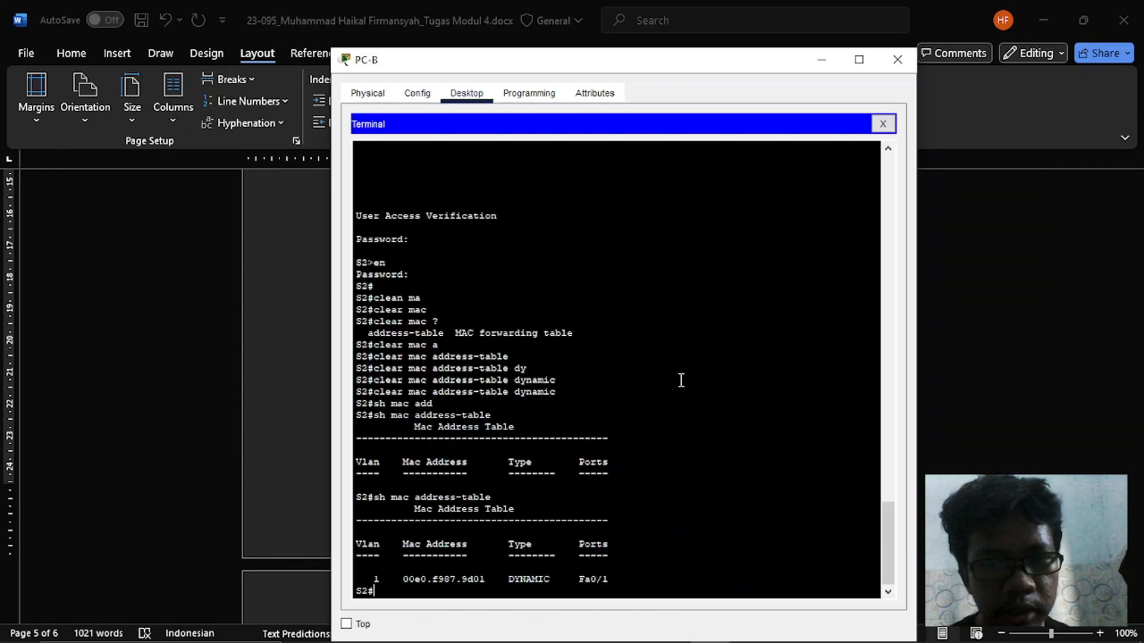
click(882, 124)
click(751, 166)
text(arp -a)
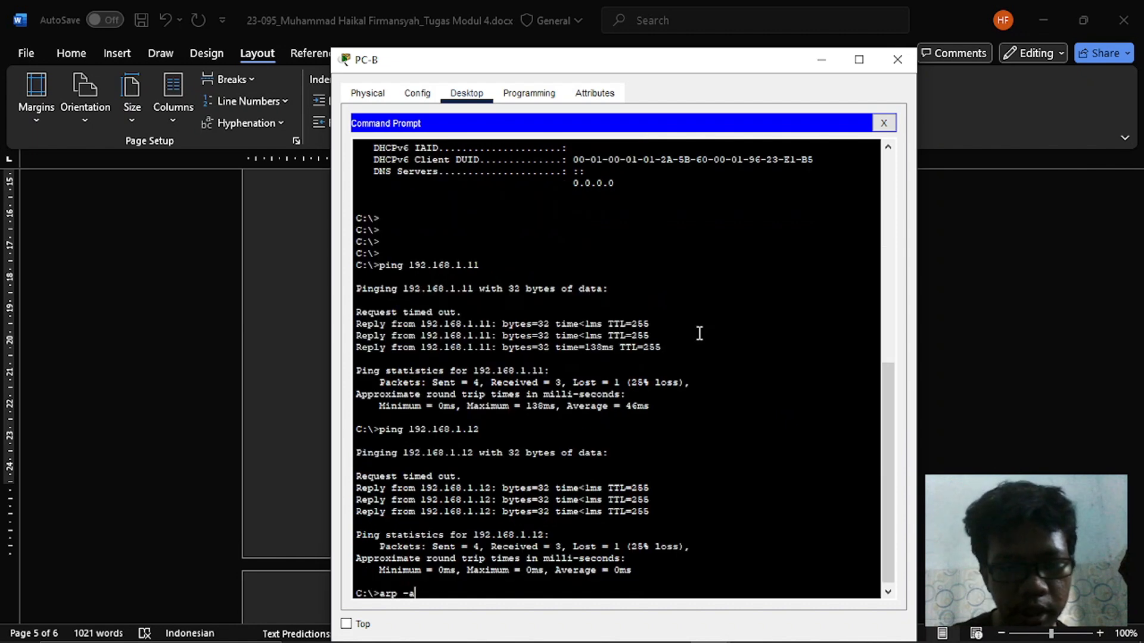
key(Return)
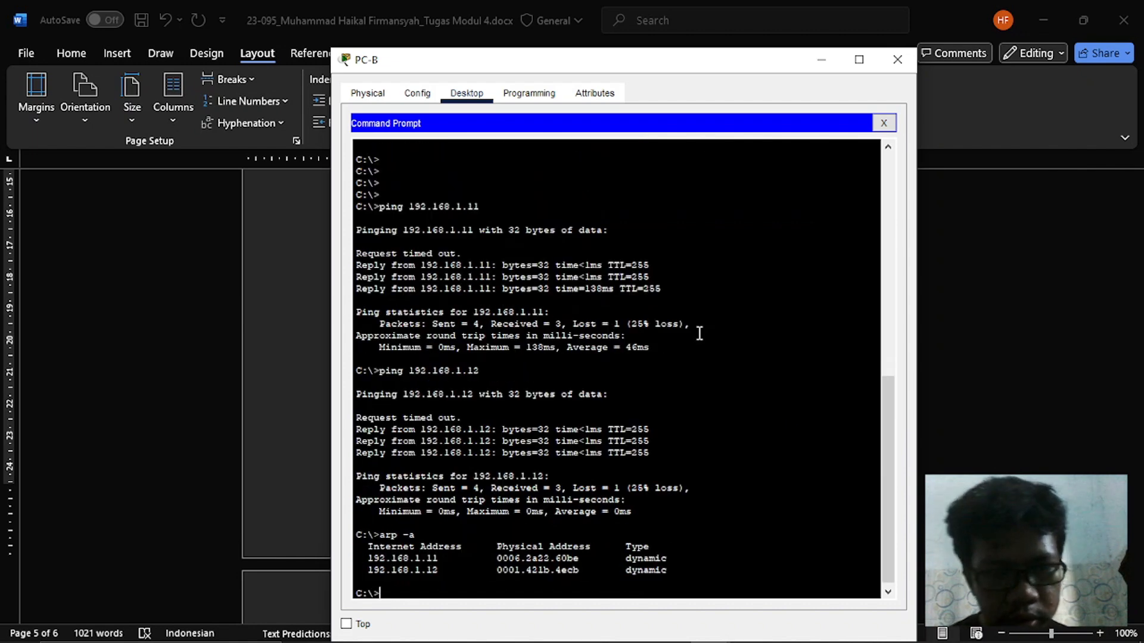
- Compare the IP-to-MAC pairs in PC-B's arp -a output with the Langkah 4 questions in Word
key(alt+Tab)
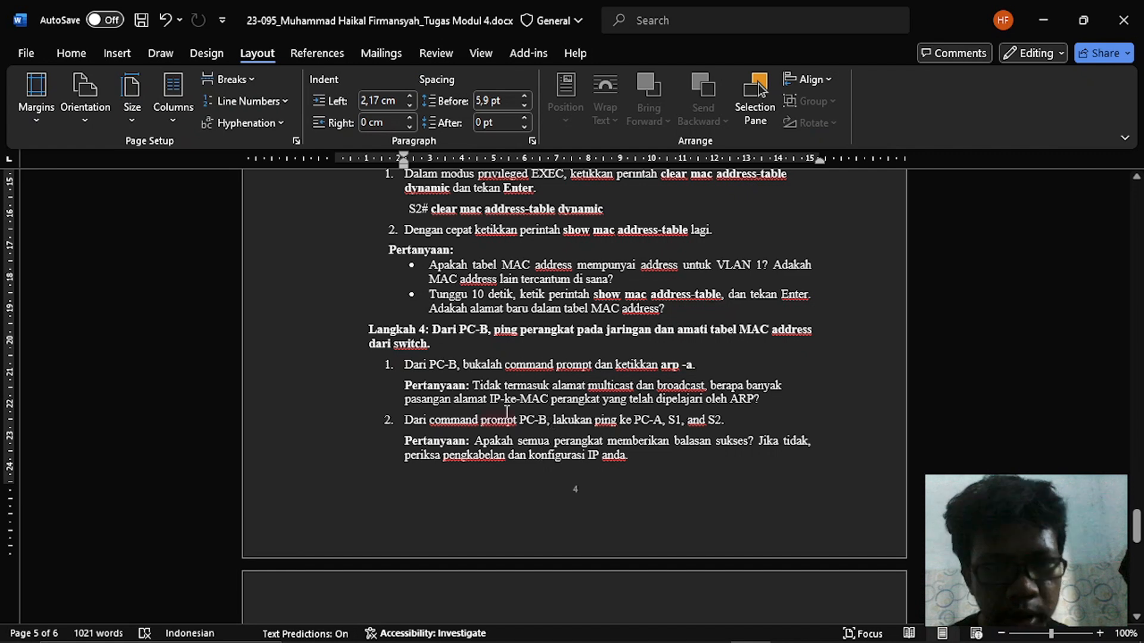
key(alt+Tab)
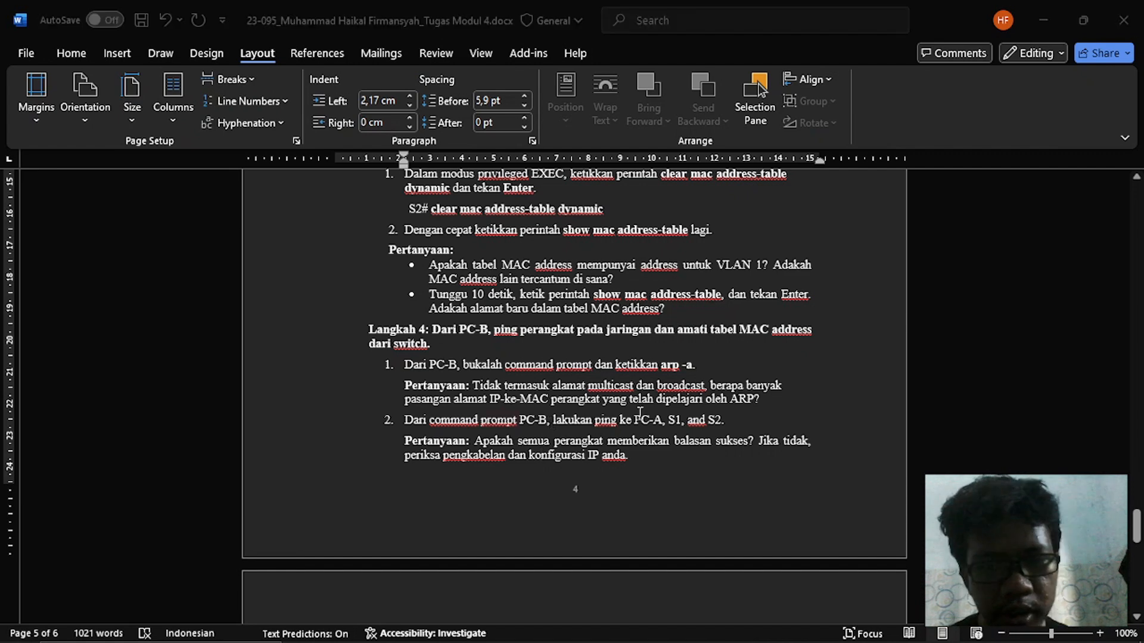
click(385, 560)
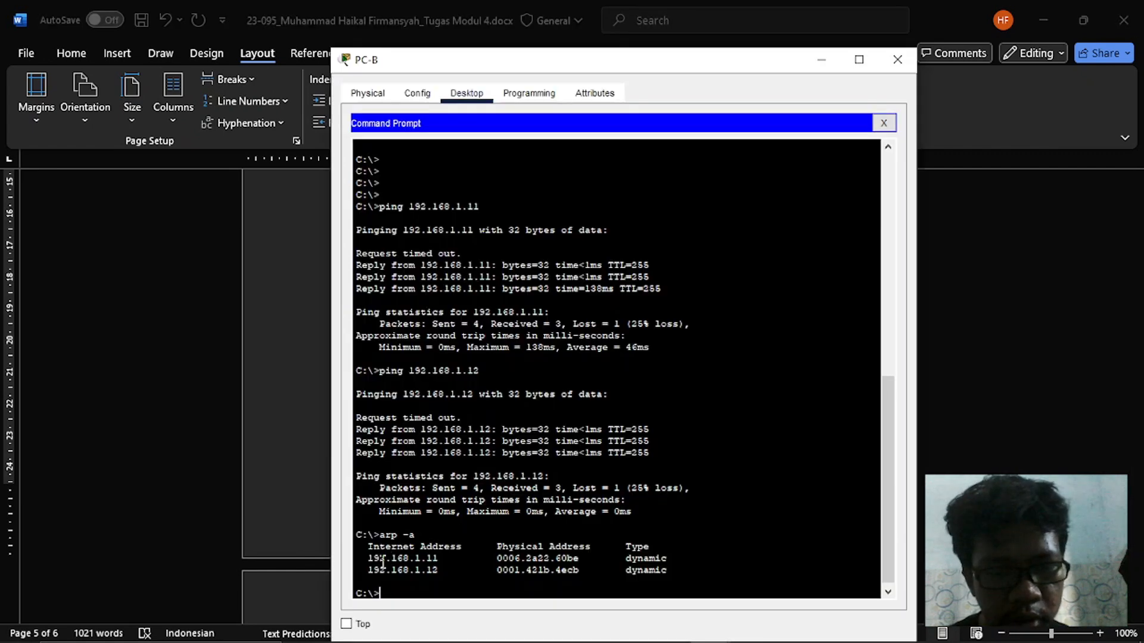
drag(382, 561, 576, 563)
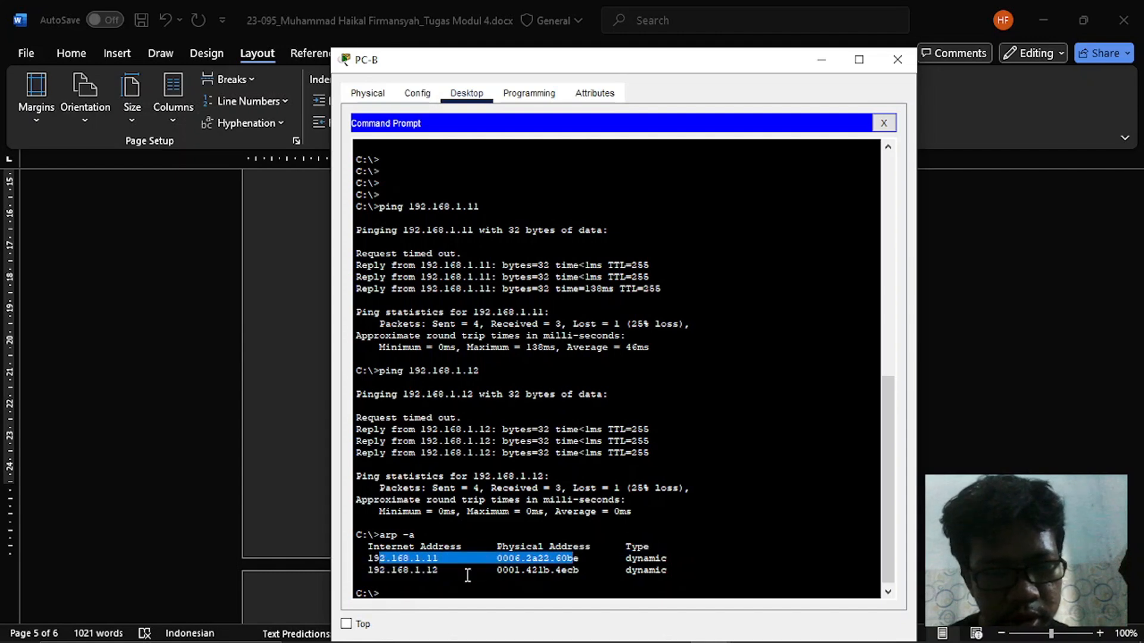
drag(468, 576, 376, 573)
key(alt+Tab)
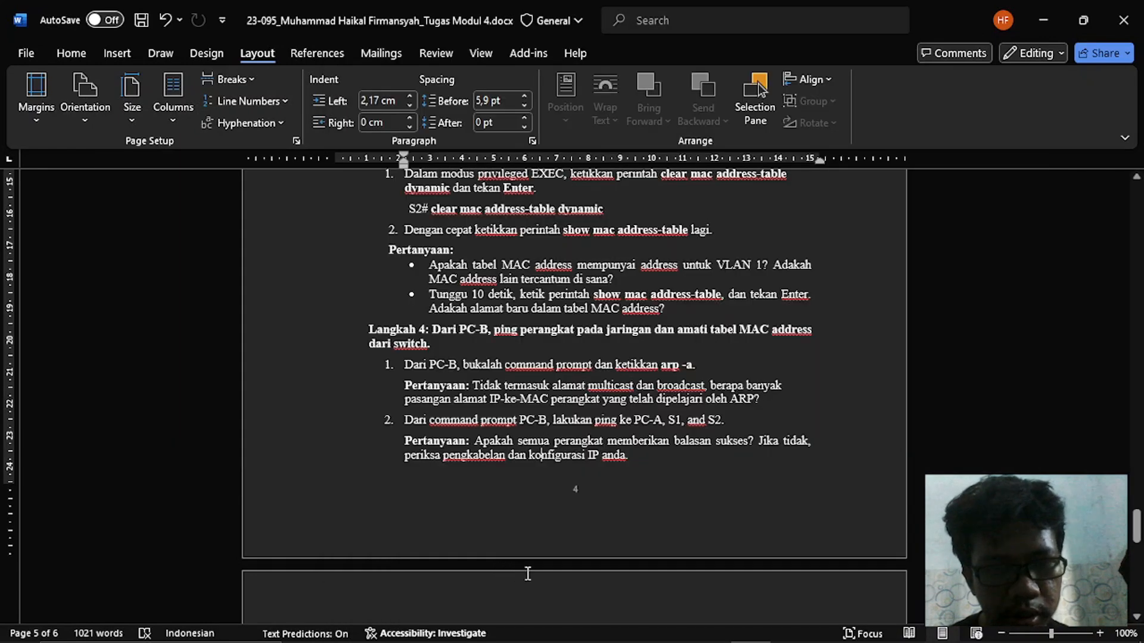
scroll(498, 448, down, 5)
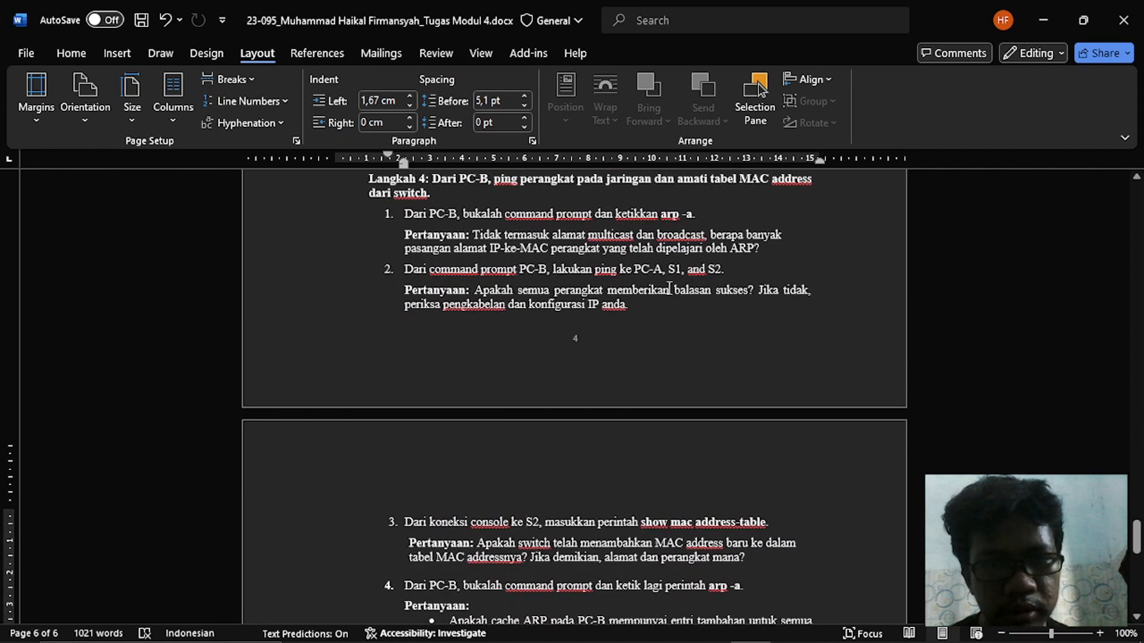
- Return to PC-B's Command Prompt and ping 192.168.1.11 again
key(alt+Tab)
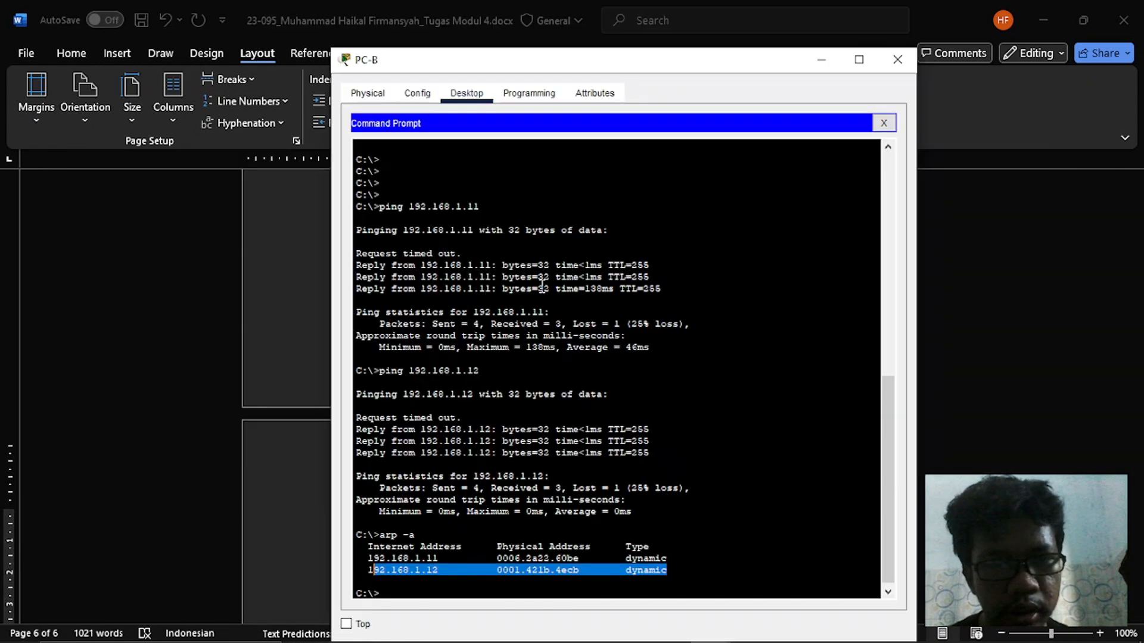
key(Up)
key(Up)
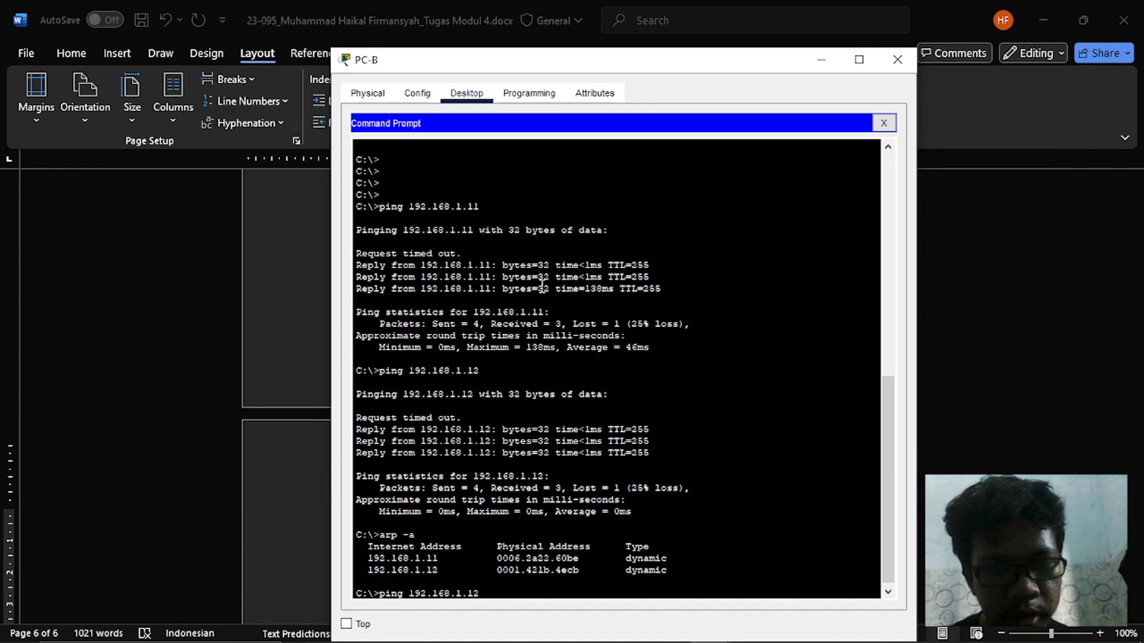
key(BackSpace)
key(BackSpace)
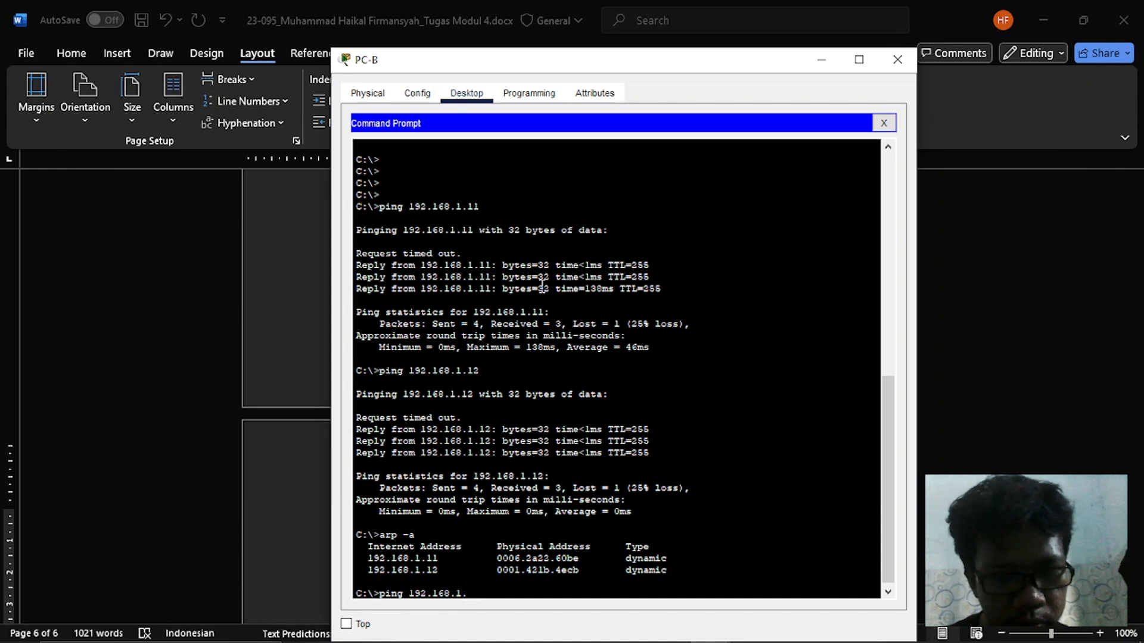
text(11)
key(Return)
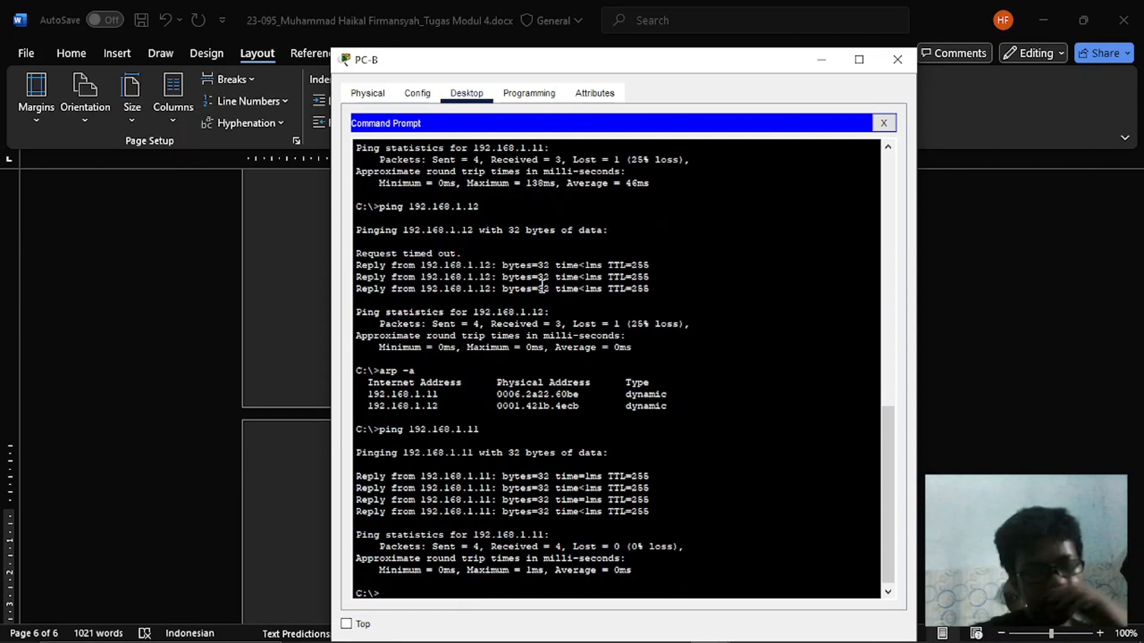
- Repeat the ping to 192.168.1.12 from PC-B
key(Up)
key(BackSpace)
text(2.168.1.12)
key(Return)
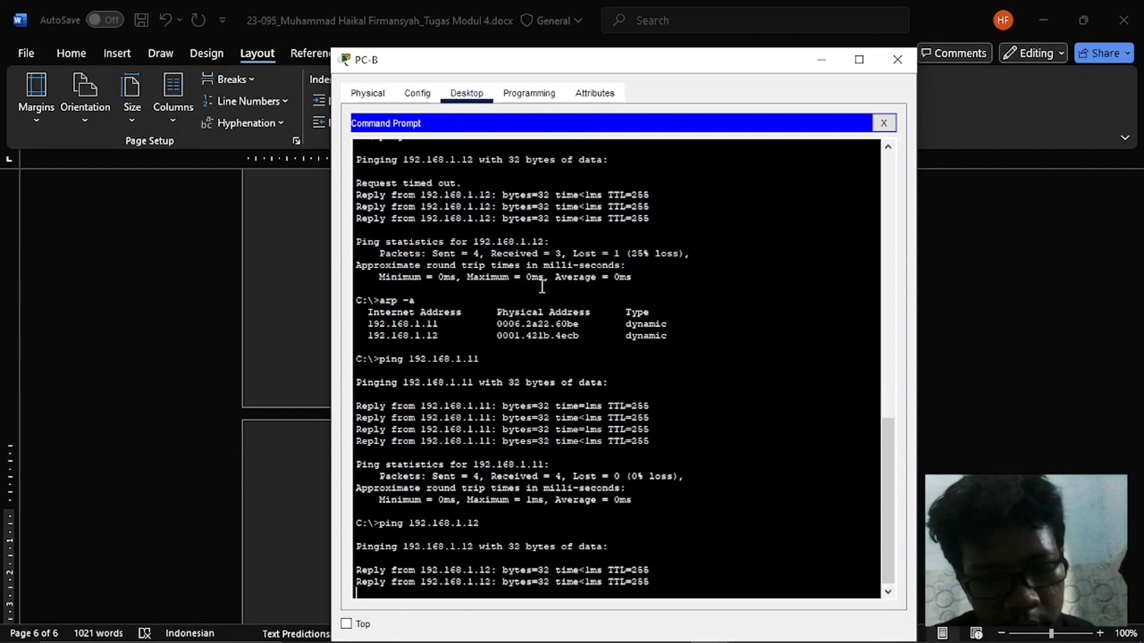
- Ping PC-B's own address, 192.168.1.2, from its Command Prompt
key(Up)
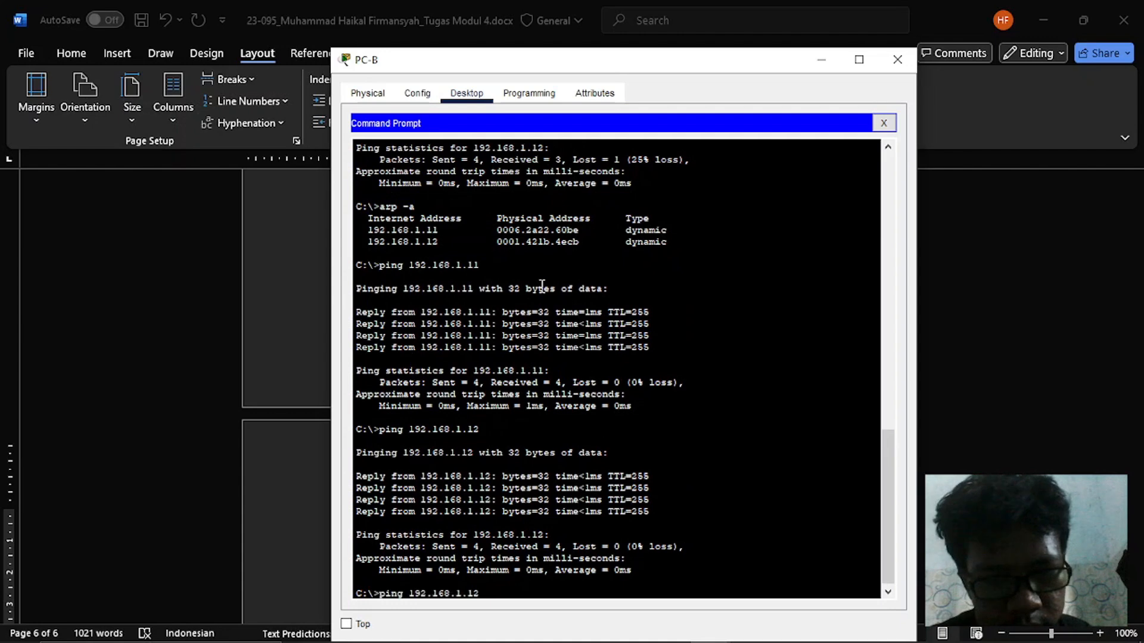
key(BackSpace)
key(BackSpace)
text(2)
key(Return)
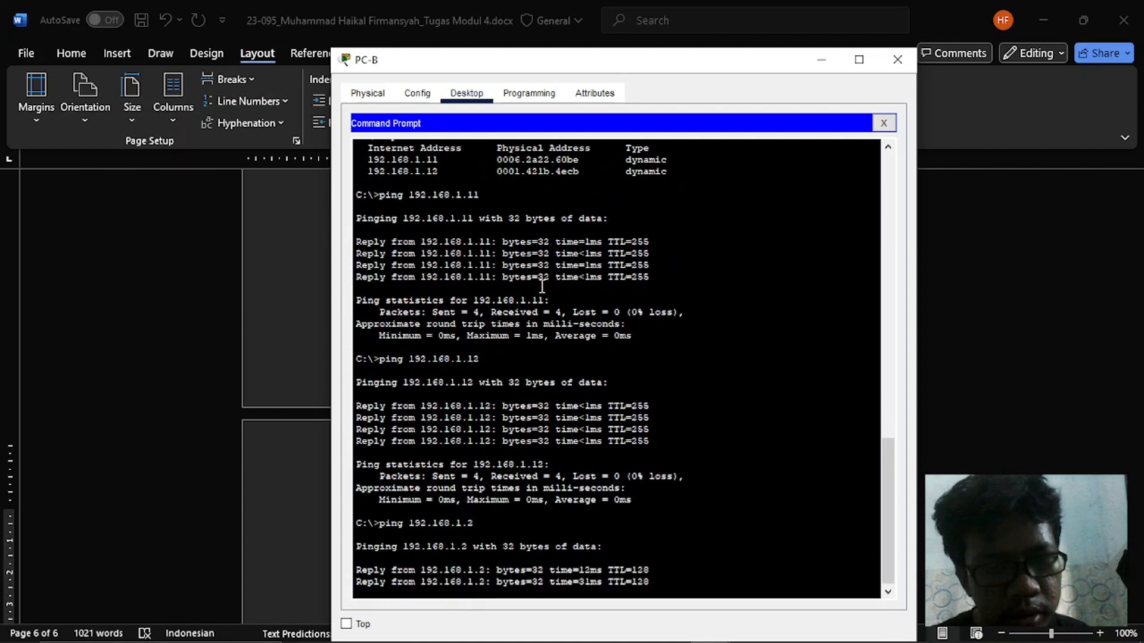
- Ping 192.168.1.1 from PC-B's Command Prompt
key(Up)
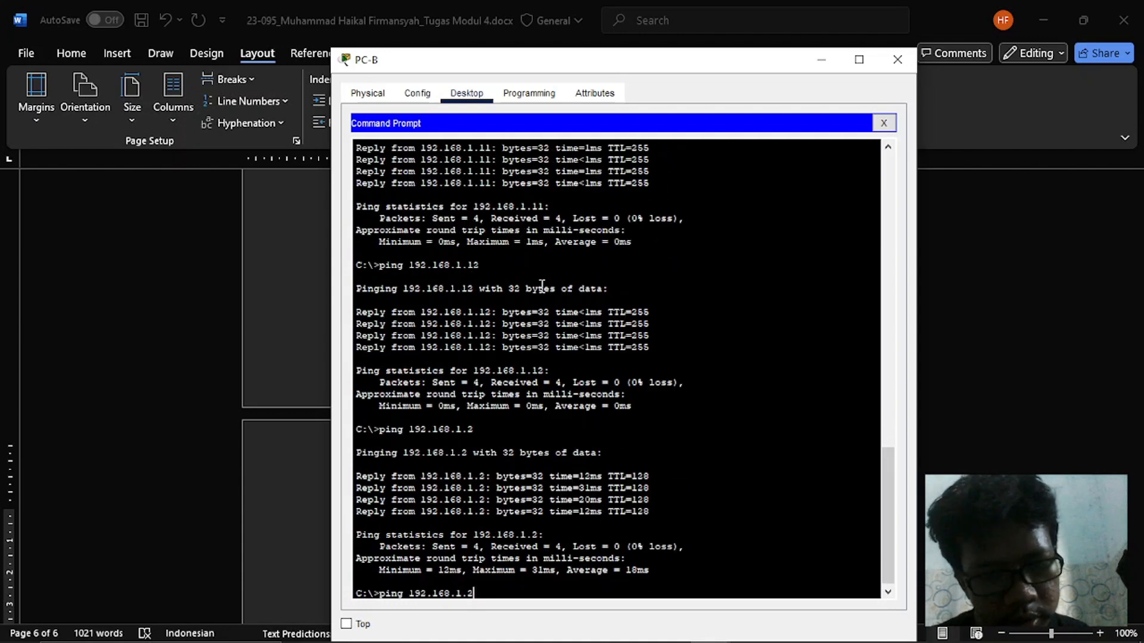
key(BackSpace)
text(1)
key(Return)
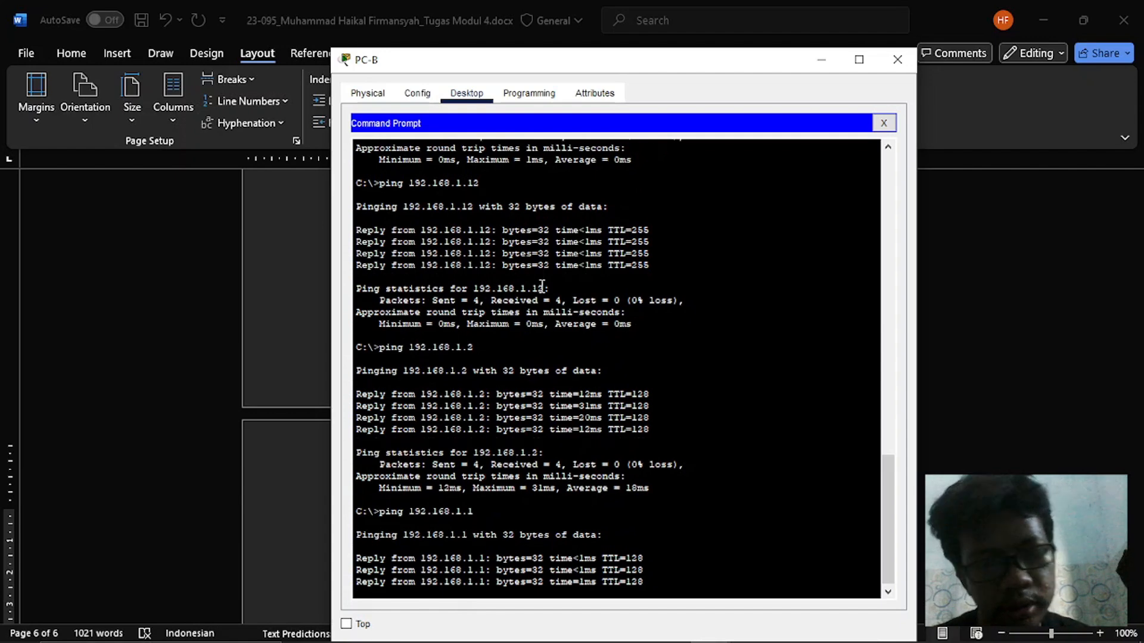
- Switch to Word and read Langkah 4 items 3 and 4 on show mac address-table and the repeated arp -a
key(alt+Tab)
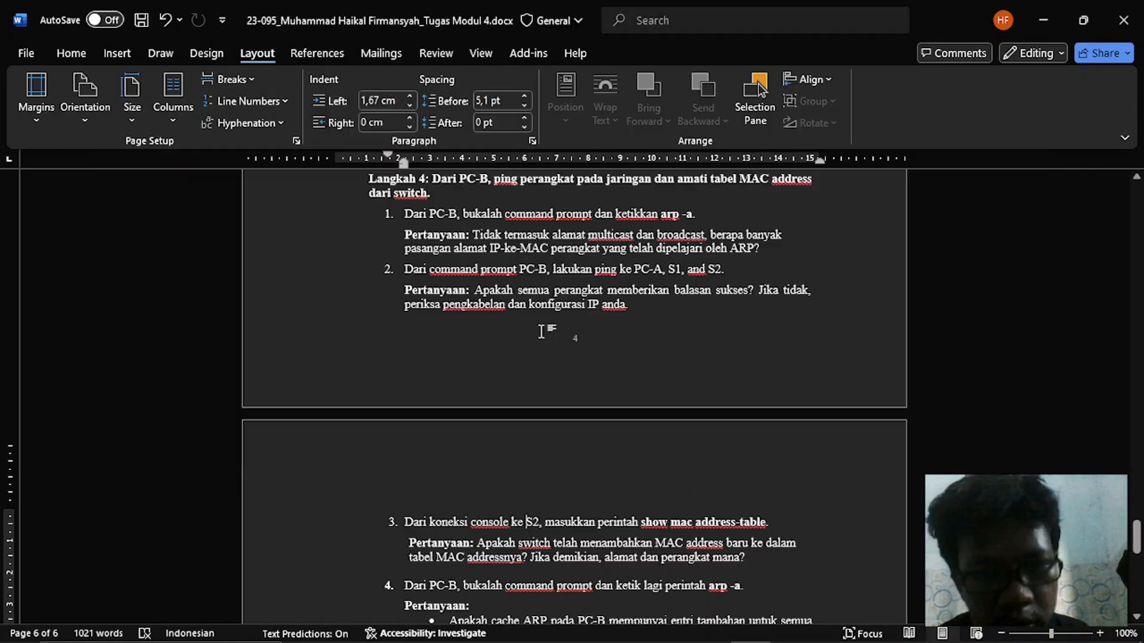
scroll(524, 388, down, 1)
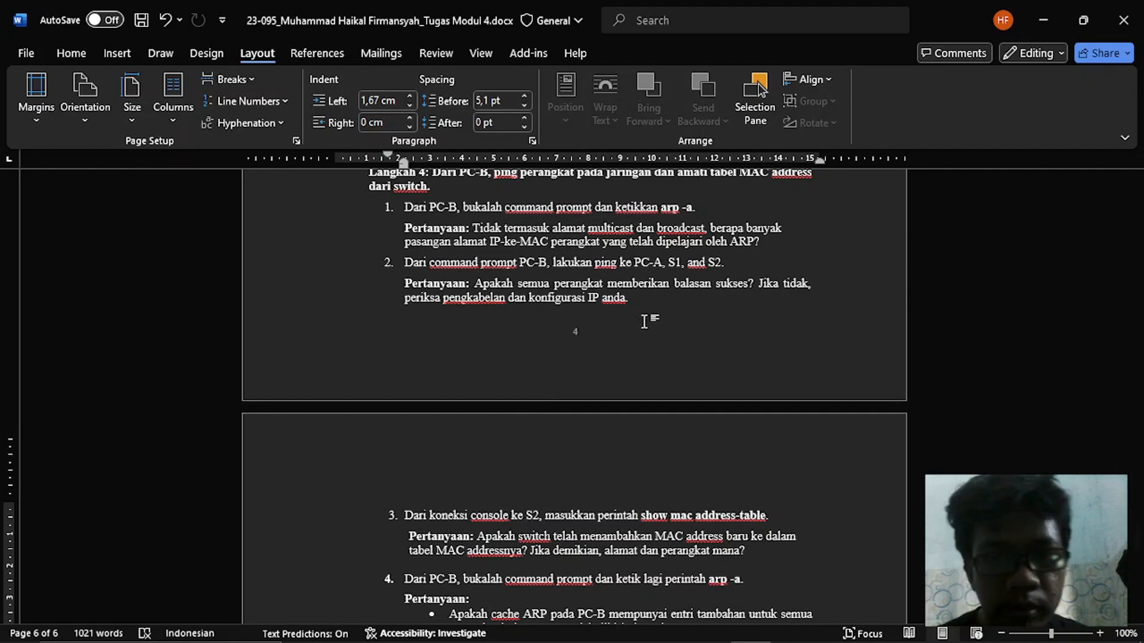
scroll(644, 322, down, 3)
scroll(645, 321, down, 2)
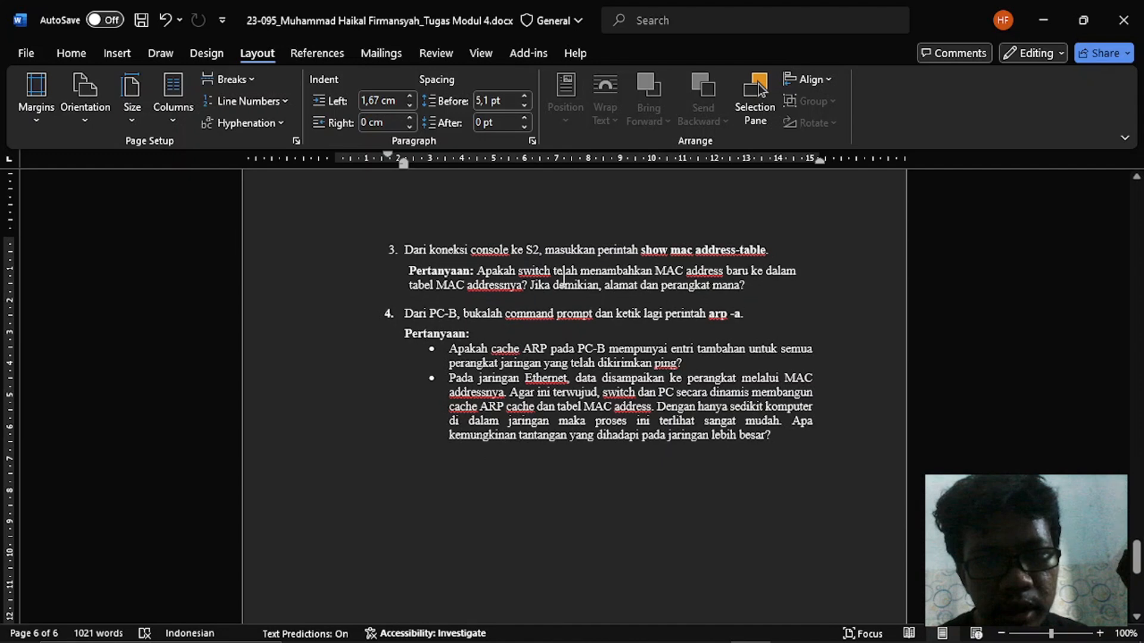
- Switch to PC-B in Packet Tracer and display S2's MAC address table with sh mac address-table over the console terminal
key(alt+Tab)
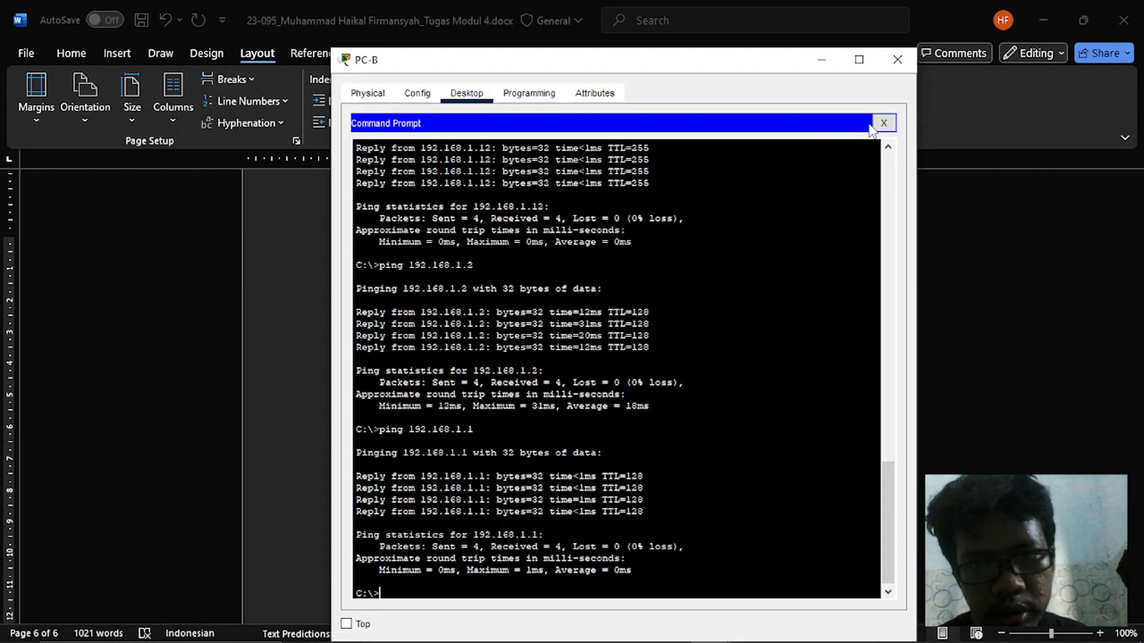
click(882, 124)
click(602, 182)
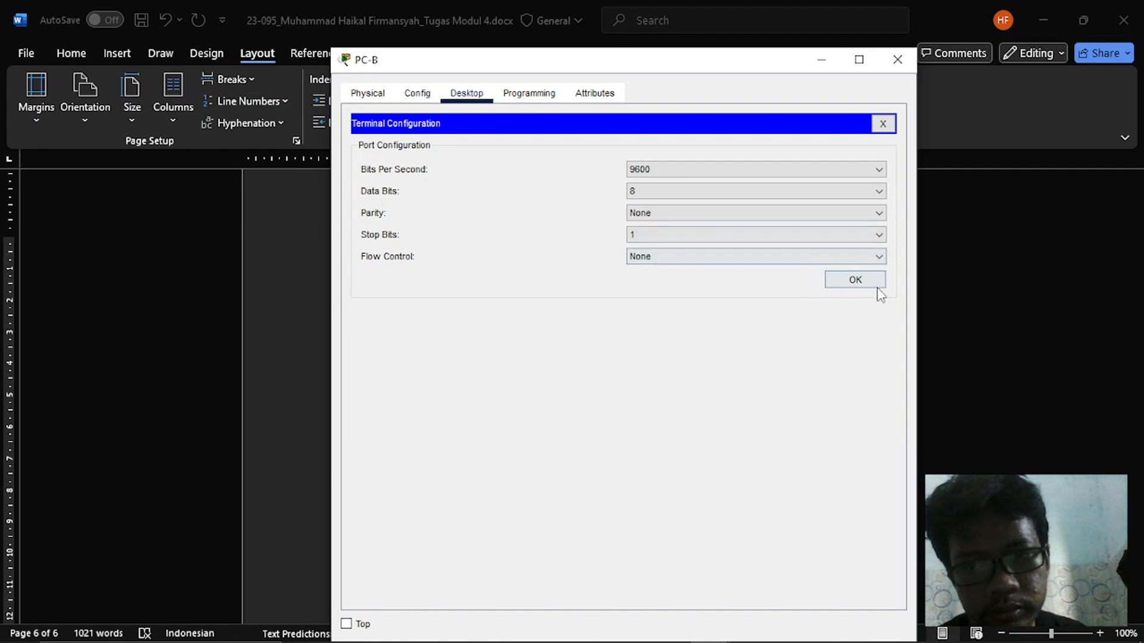
click(855, 279)
key(Up)
key(Return)
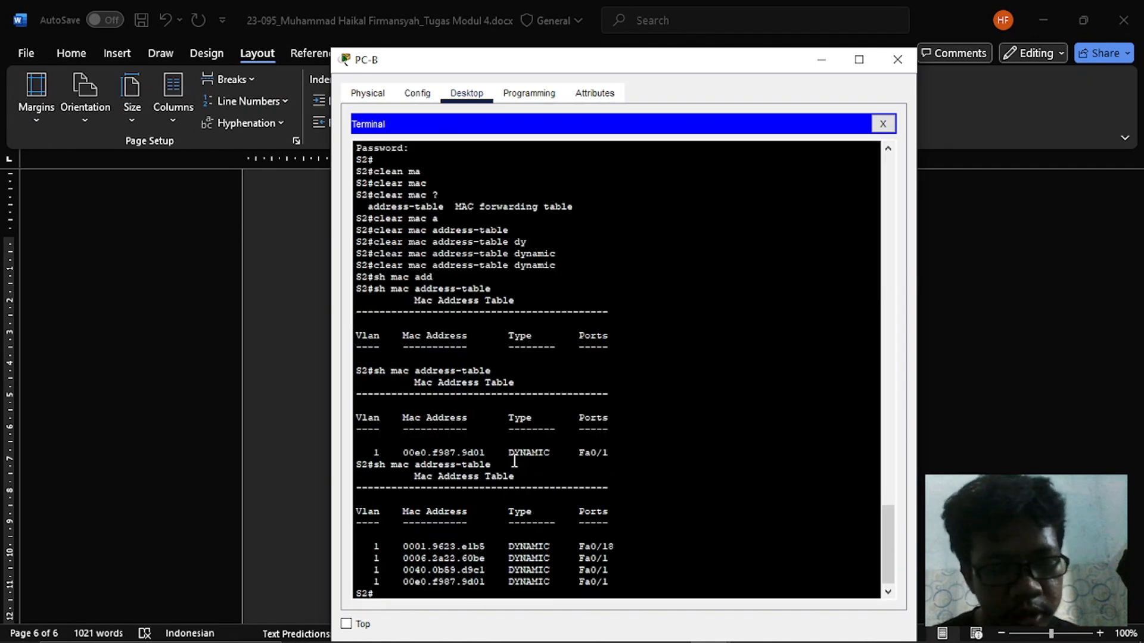
- Reread the item 3 question in Word and examine PC-A's MAC address in the Packet Tracer topology against S2's table
key(alt+Tab)
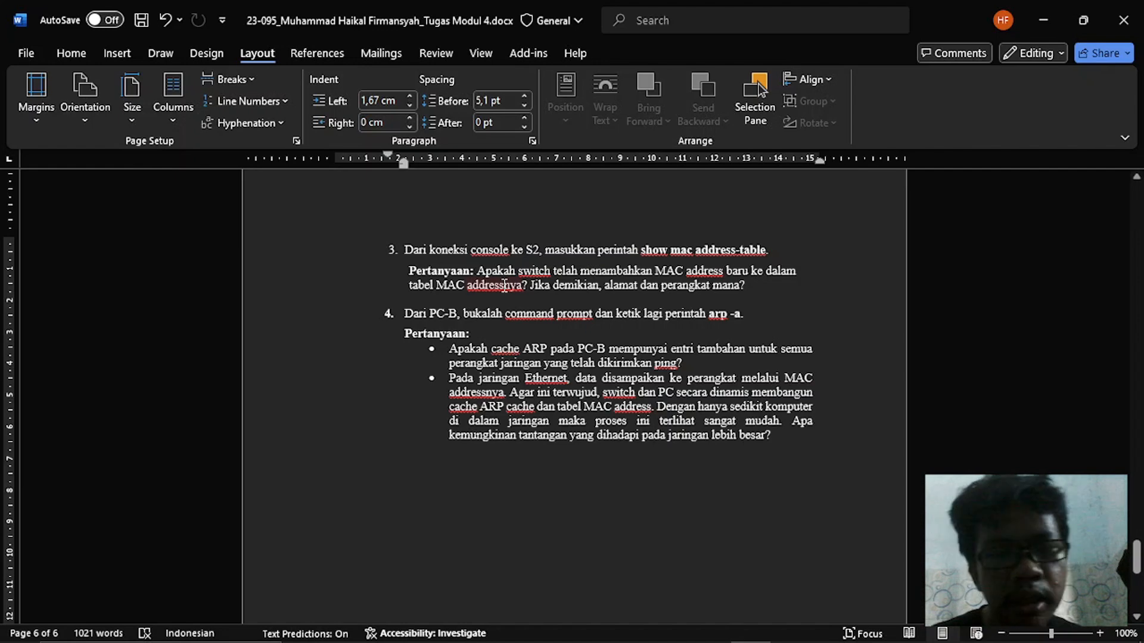
key(alt+Tab)
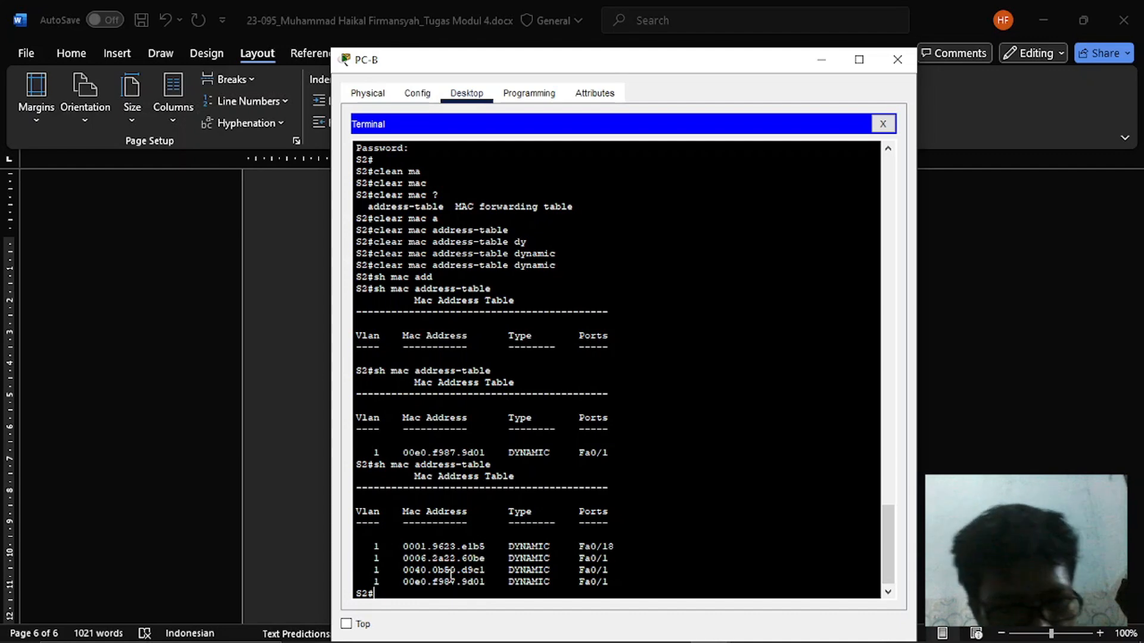
key(alt+Tab)
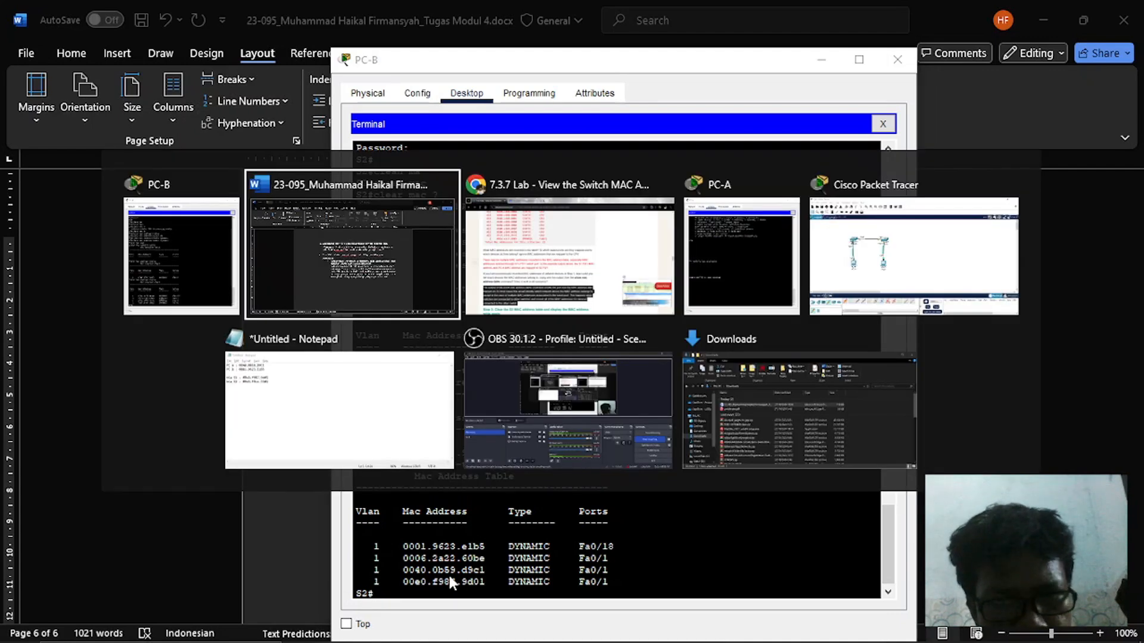
key(alt+Tab)
key(alt+Tab)
key(alt+Tab)
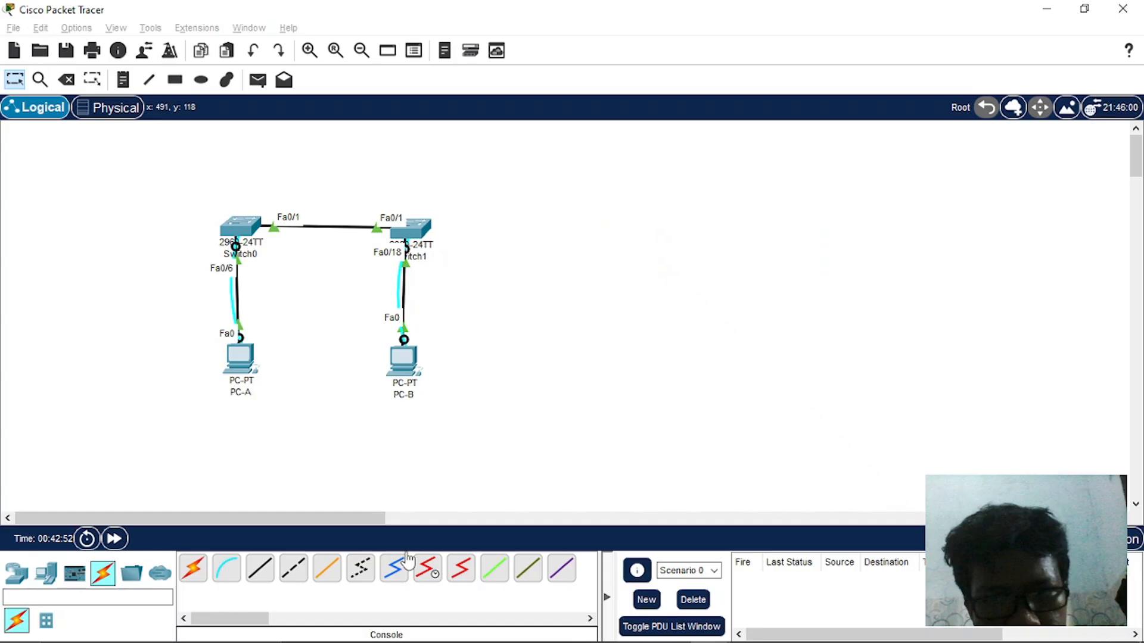
mouse_move(236, 229)
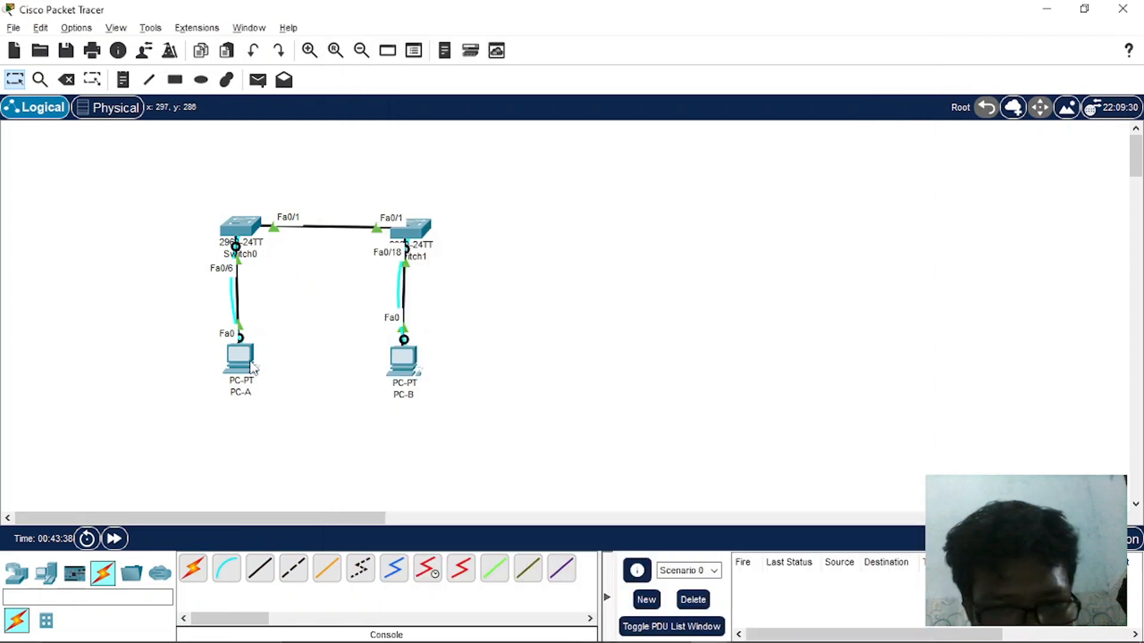
mouse_move(252, 368)
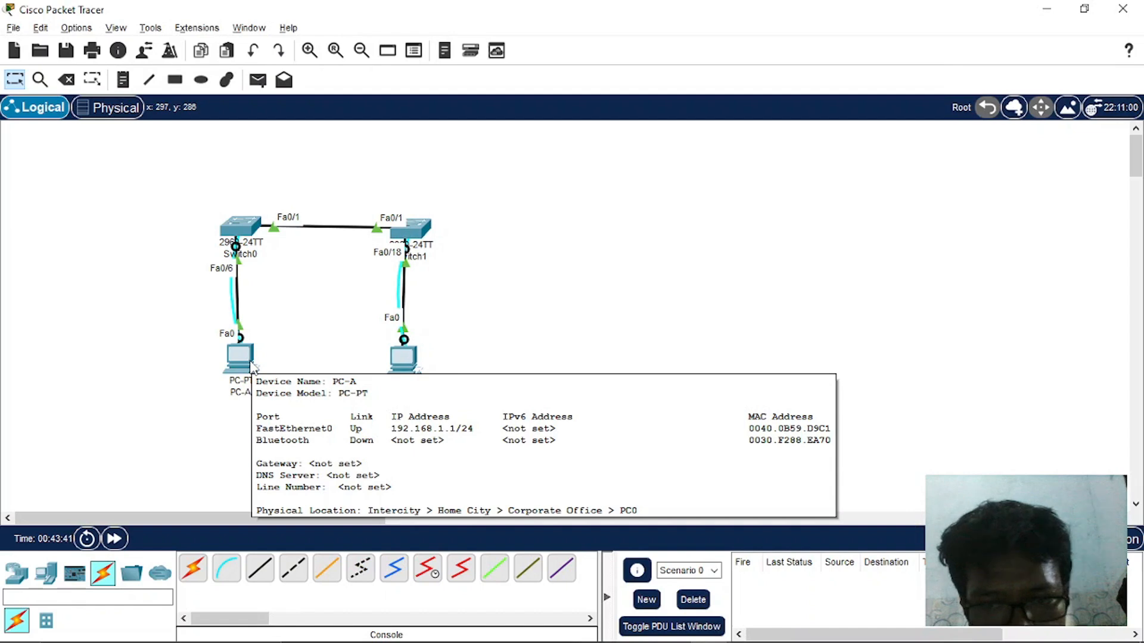
key(alt+Tab)
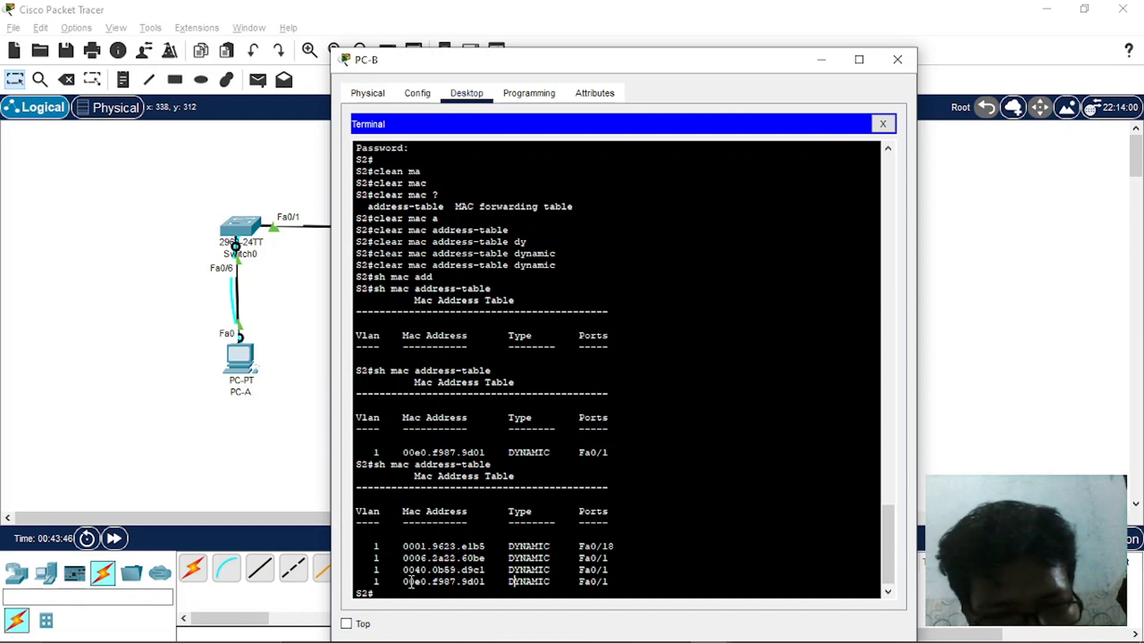
click(230, 254)
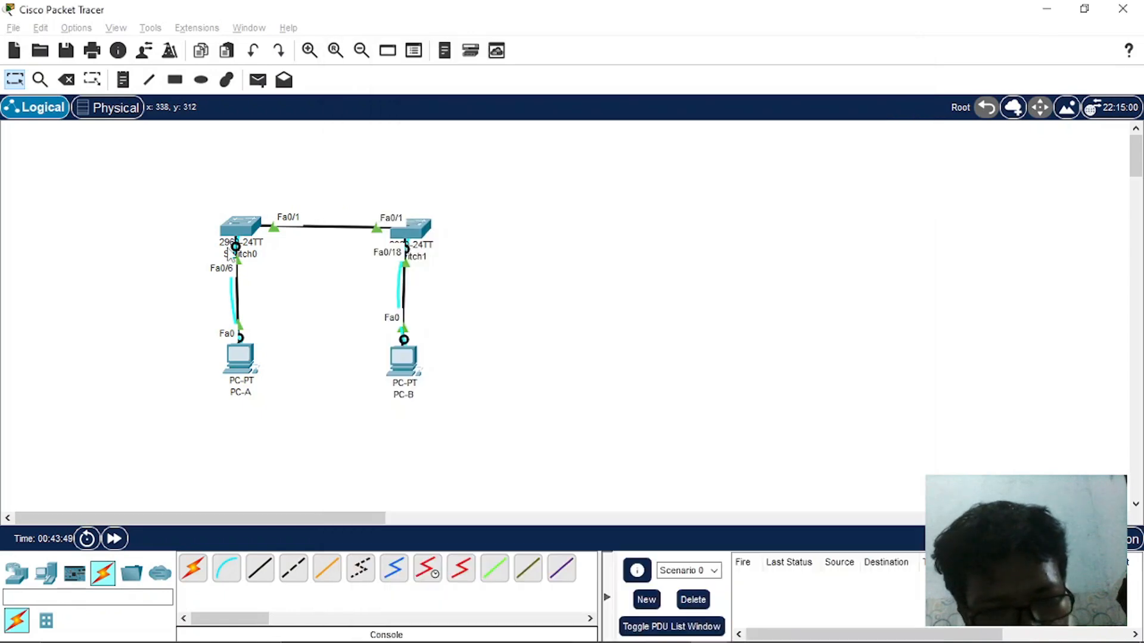
mouse_move(248, 364)
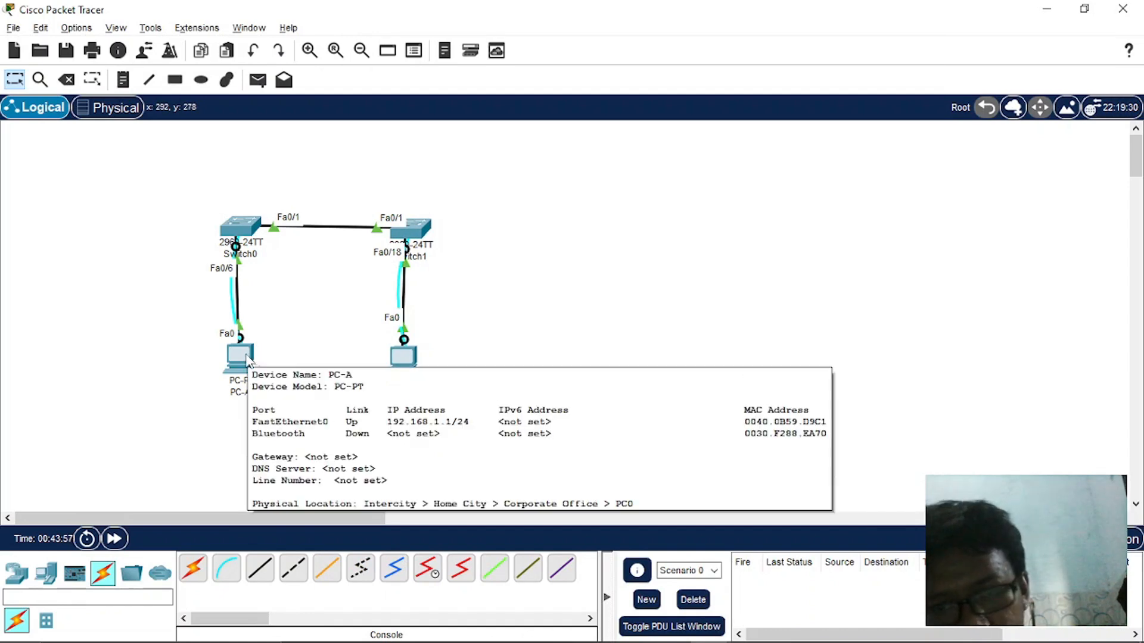
- Match the 0040.0b59.d9c1 and 00e0.f987.9d01 entries in S2's latest MAC address table to the devices in the topology
key(alt+Tab)
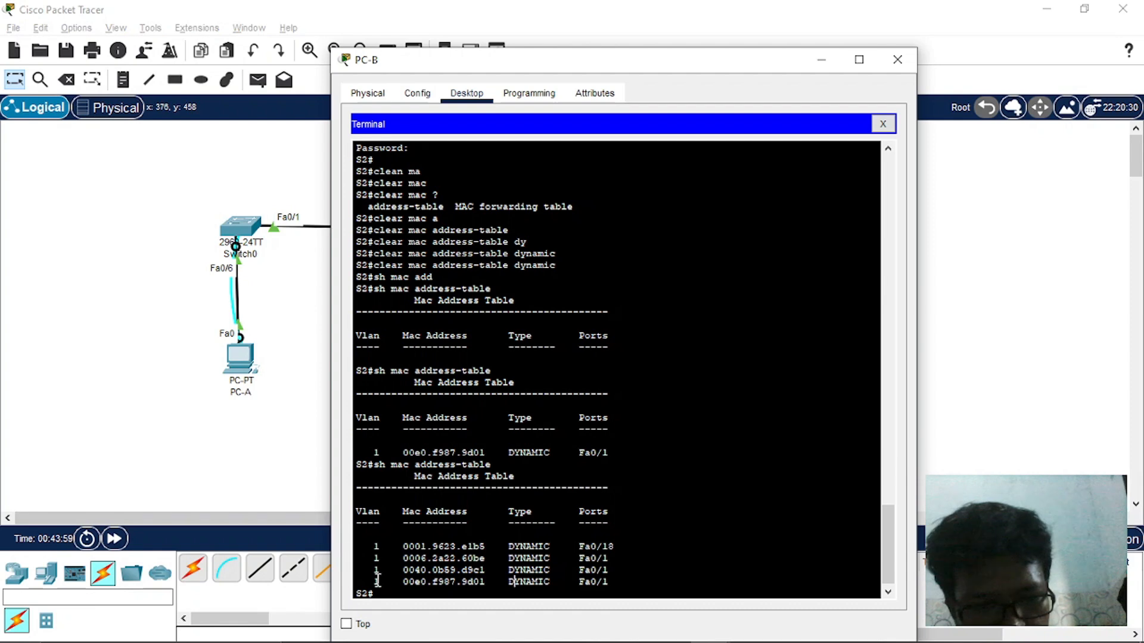
drag(369, 569, 627, 571)
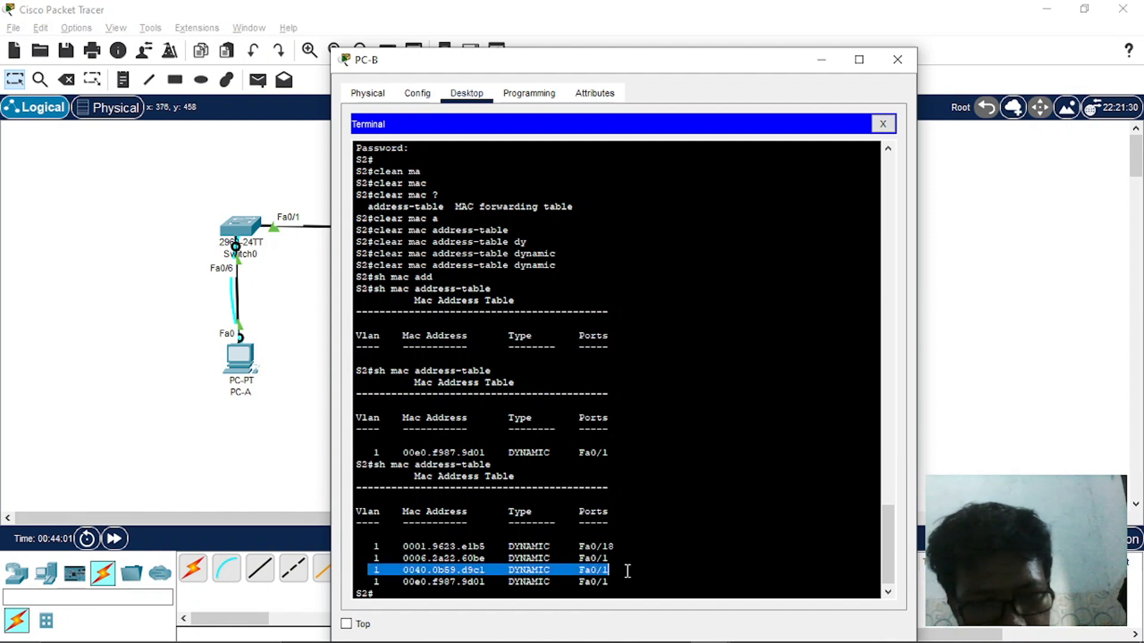
click(374, 583)
drag(373, 584, 592, 577)
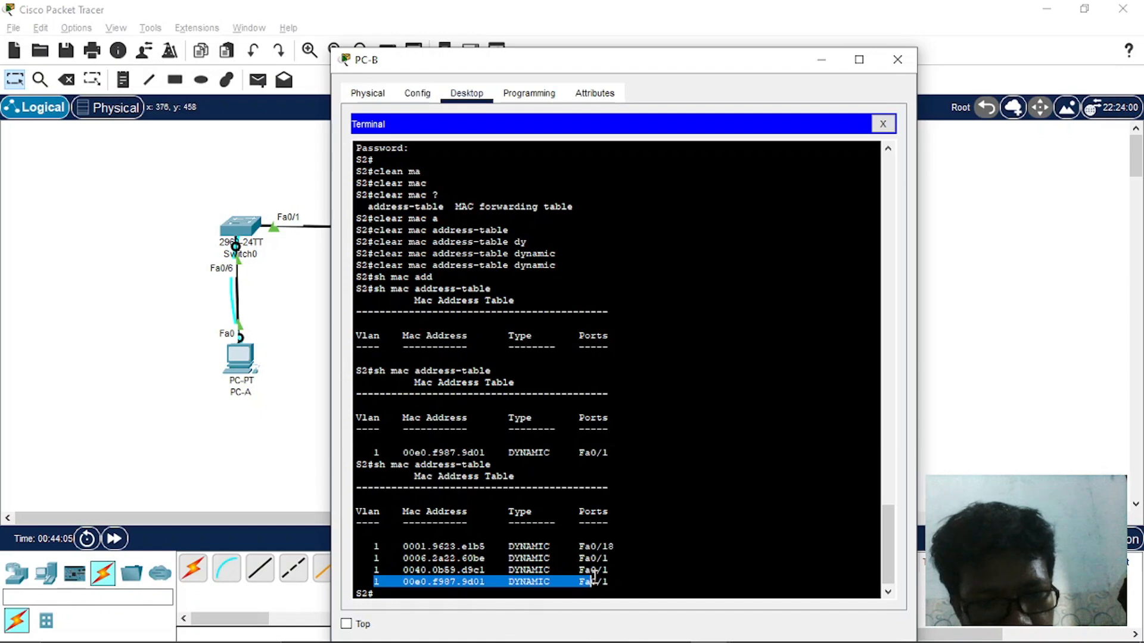
key(alt+Tab)
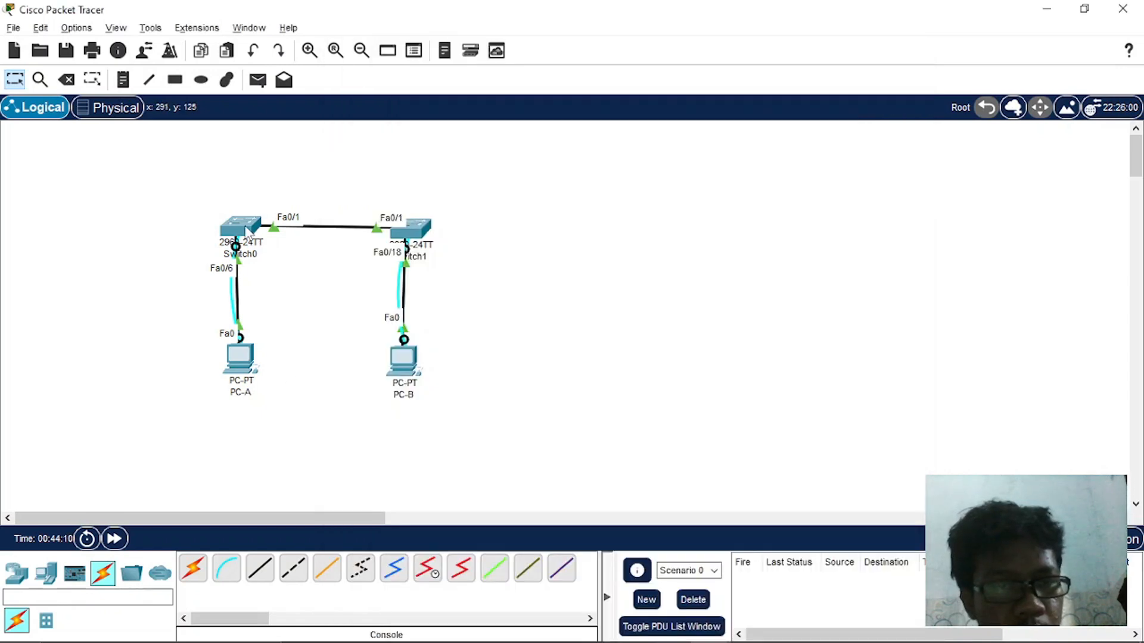
mouse_move(248, 232)
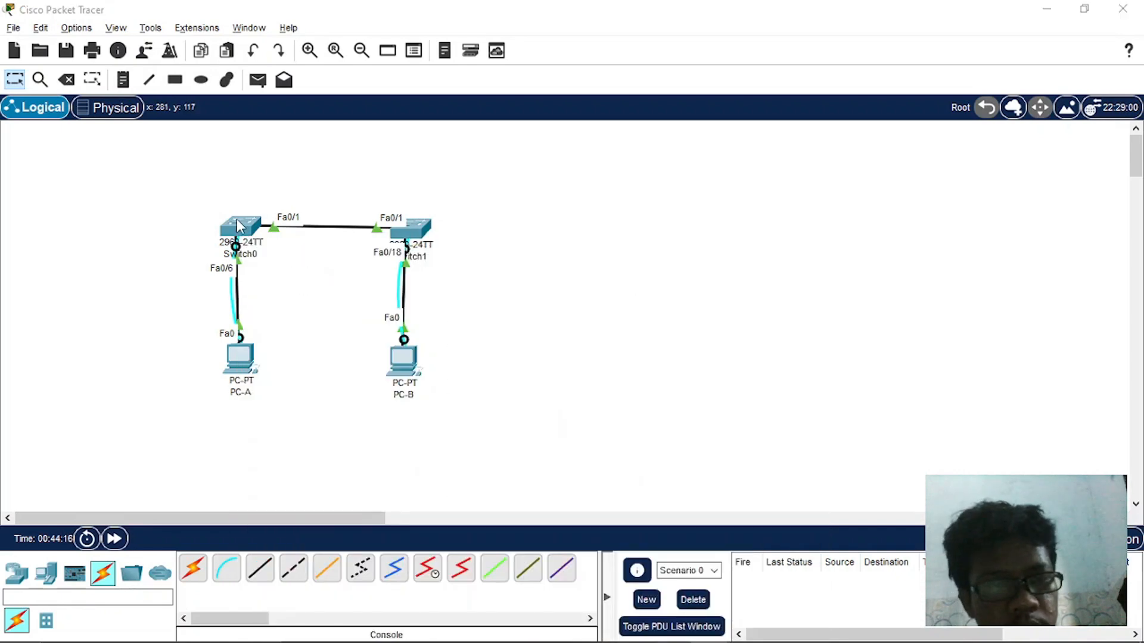
click(403, 359)
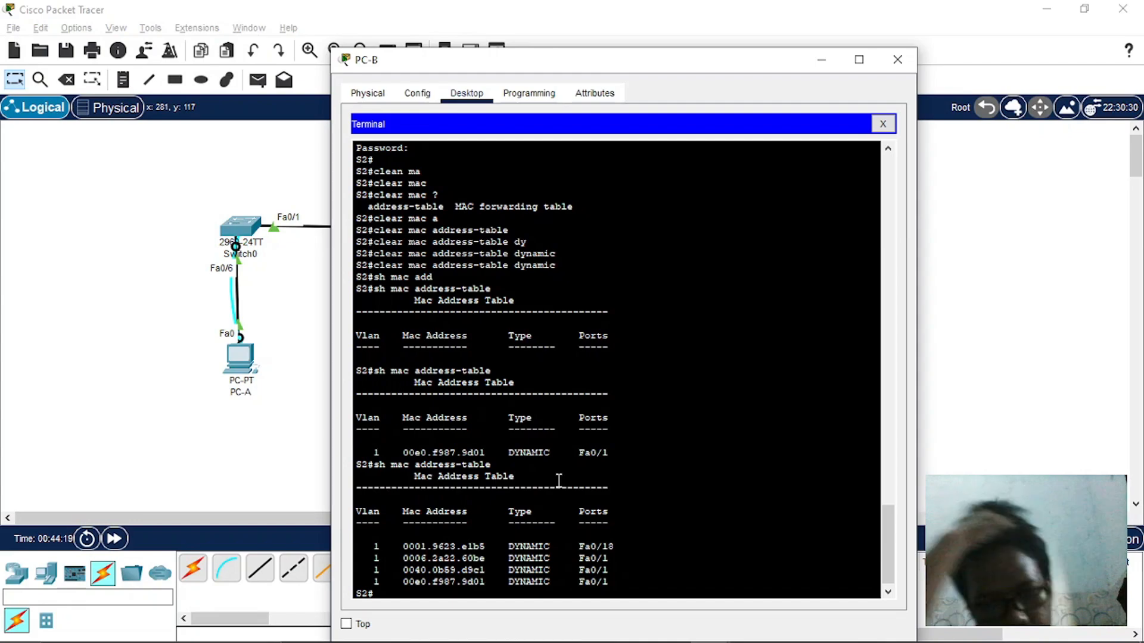
- Check item 4 in Word, close PC-B's terminal session and run arp -a again in PC-B's Command Prompt
key(alt+Tab)
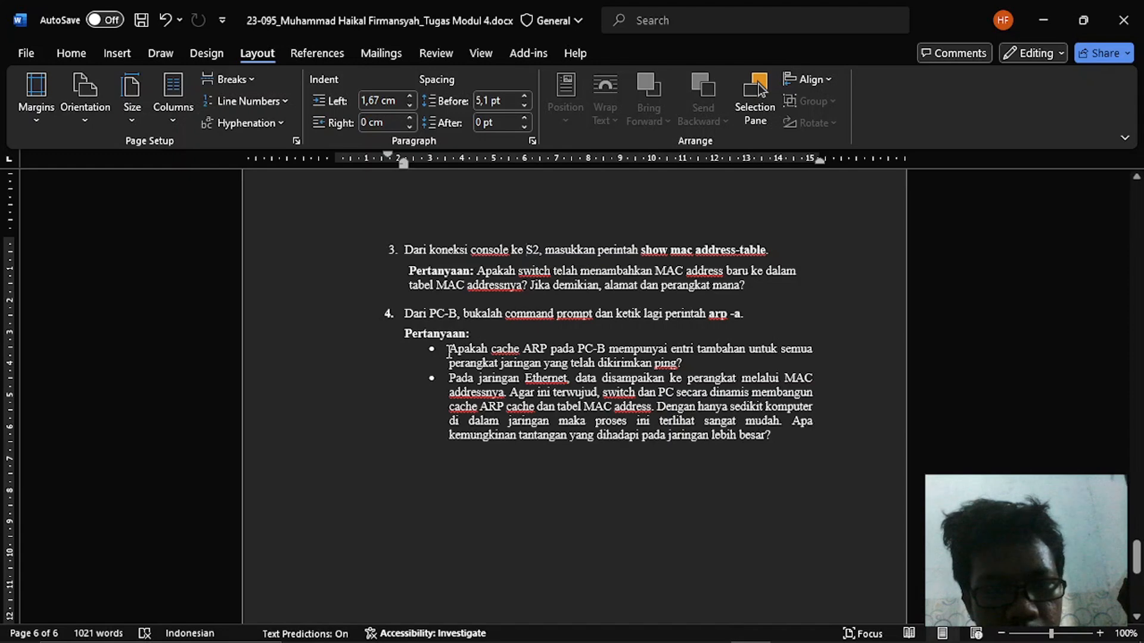
key(alt+Tab)
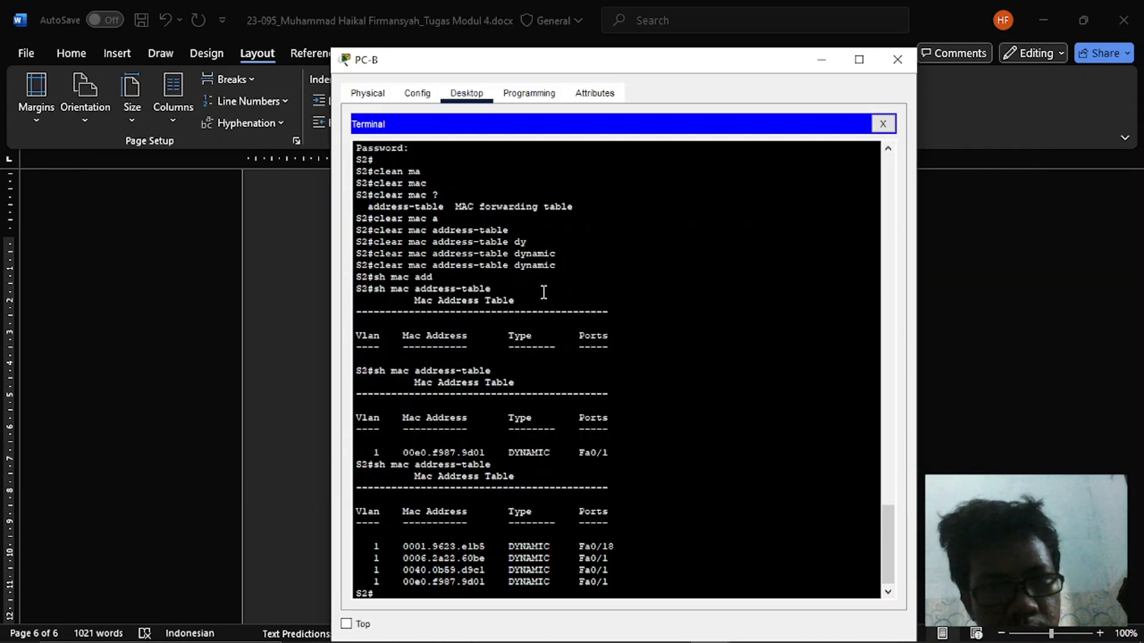
click(883, 124)
key(alt+Tab)
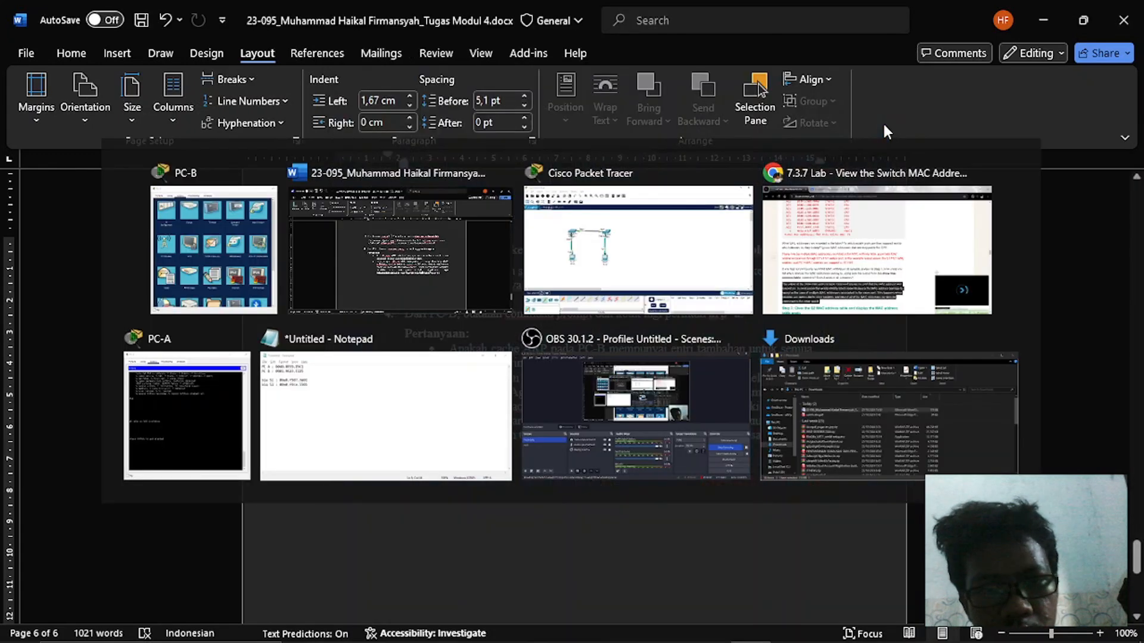
key(alt+Tab)
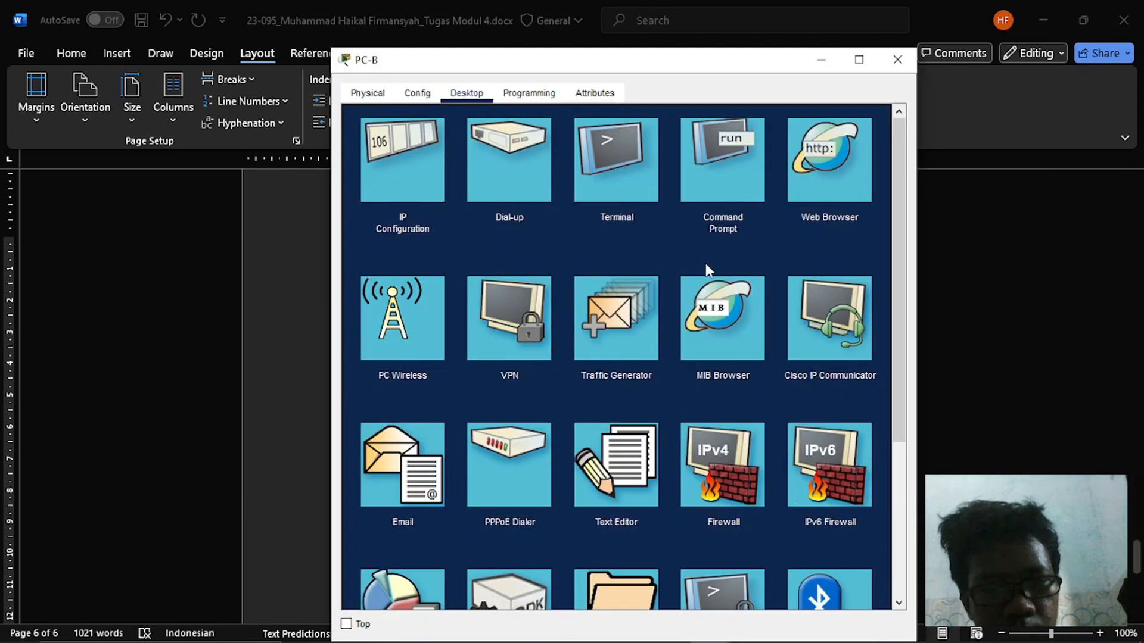
click(727, 177)
key(Up)
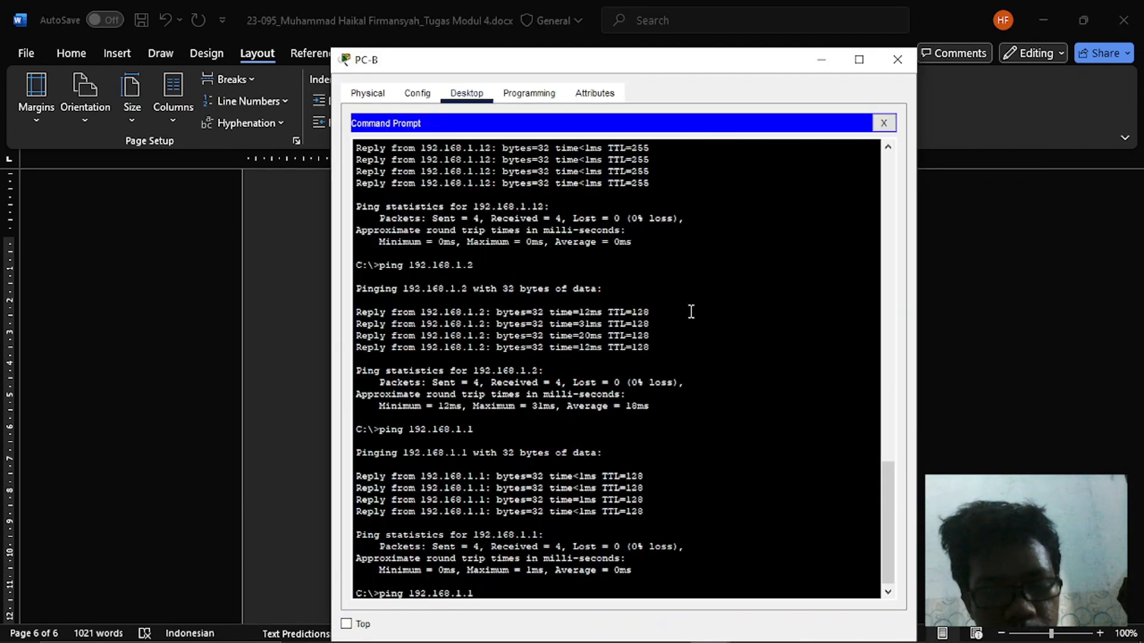
text(1)
key(Up)
key(Up)
key(Return)
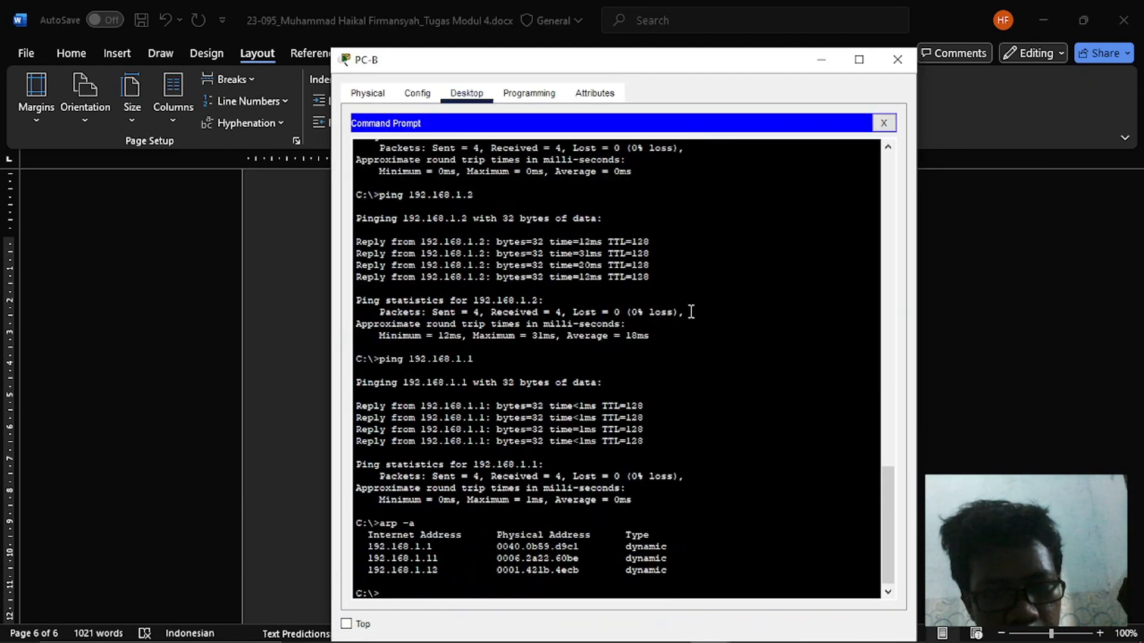
- Compare PC-B's ARP entry for 192.168.1.12 with the item 4 questions in Word and read the question about larger networks
key(alt+Tab)
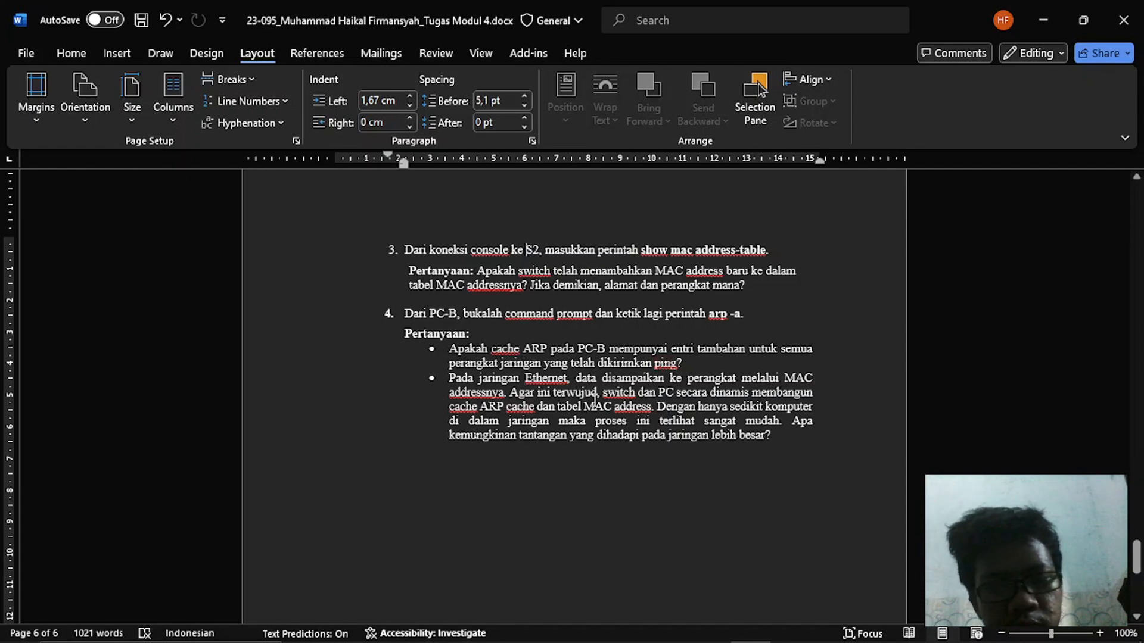
key(alt+Tab)
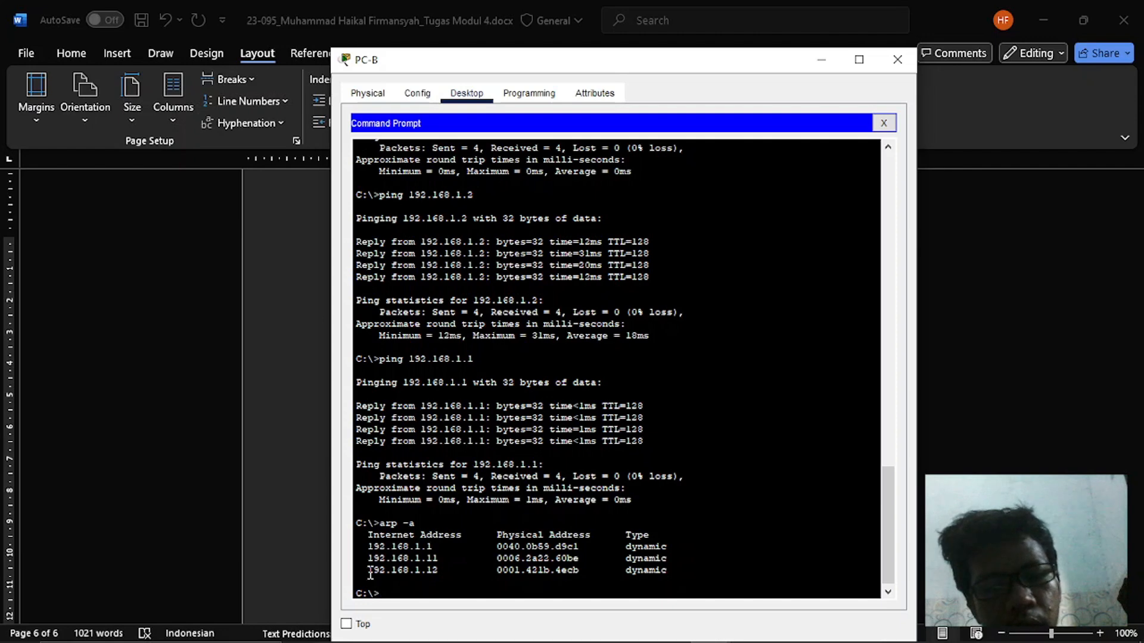
drag(370, 573, 512, 575)
key(alt+Tab)
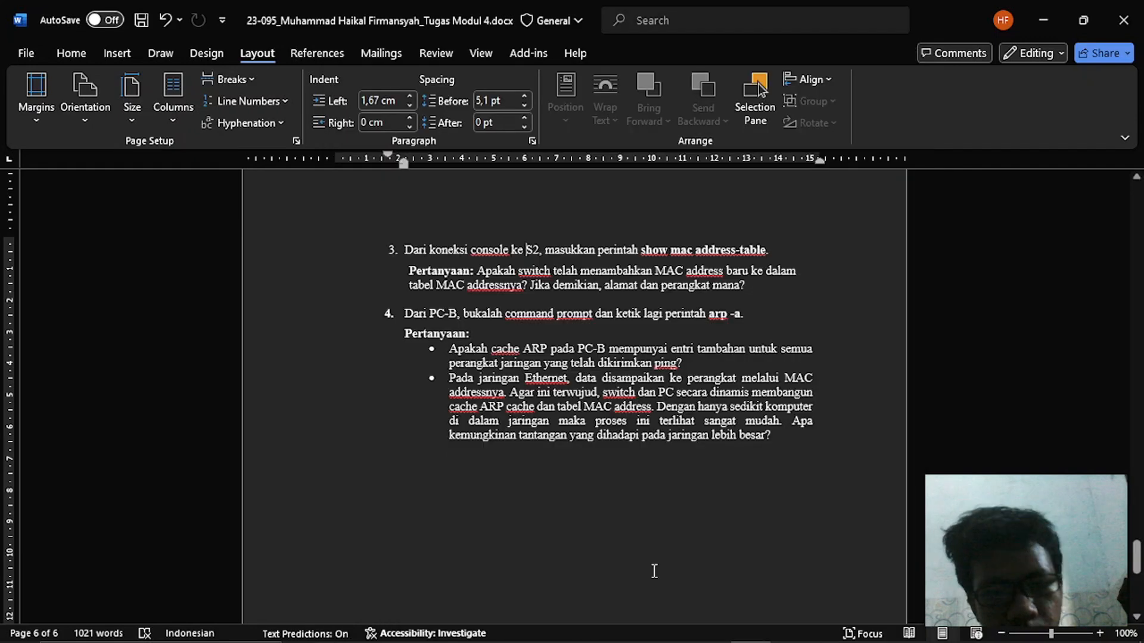
scroll(654, 572, down, 1)
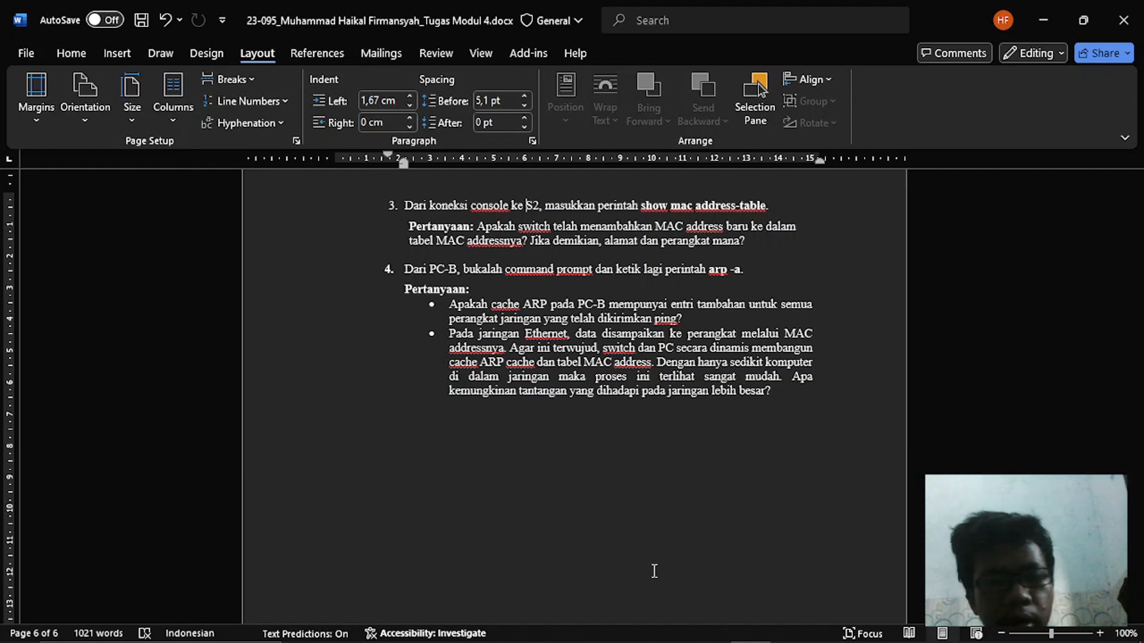
scroll(655, 570, down, 5)
scroll(654, 570, up, 10)
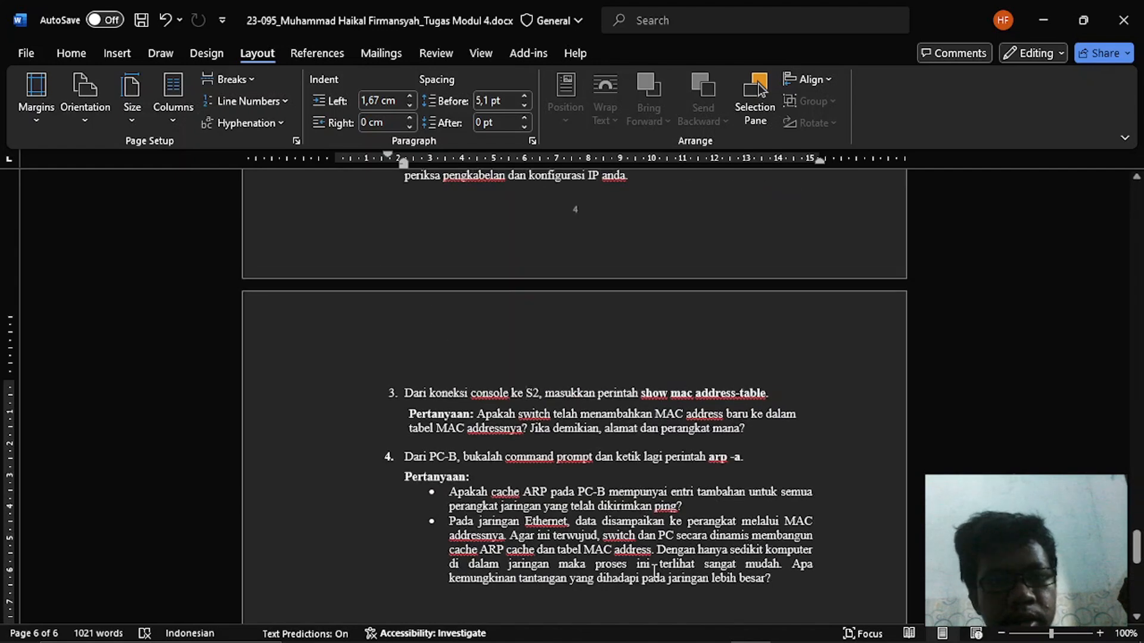
click(809, 579)
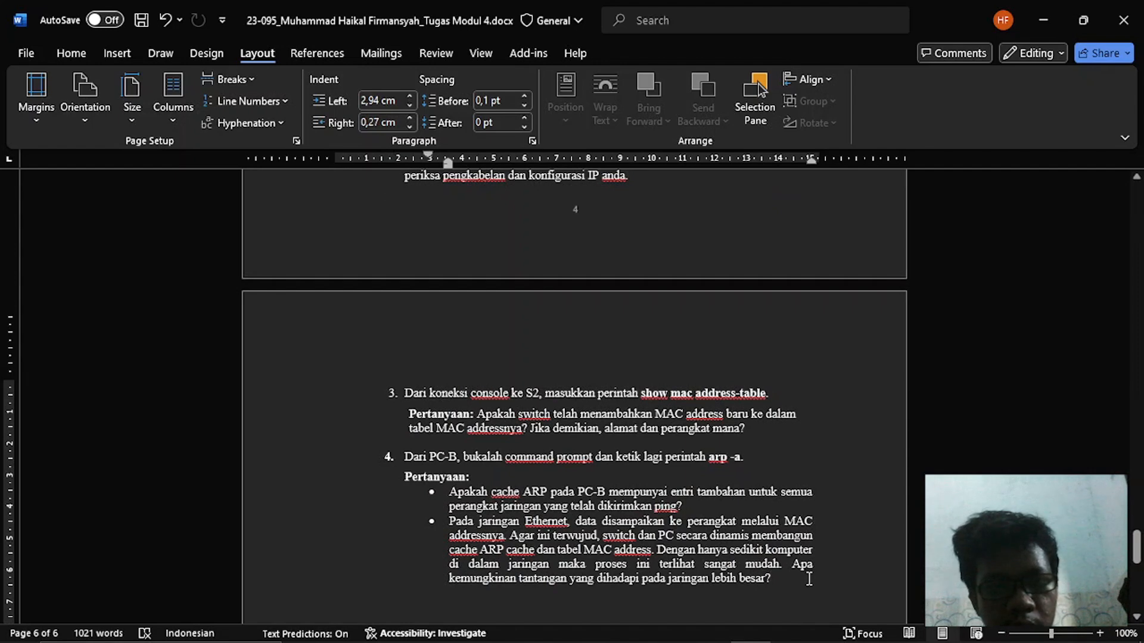